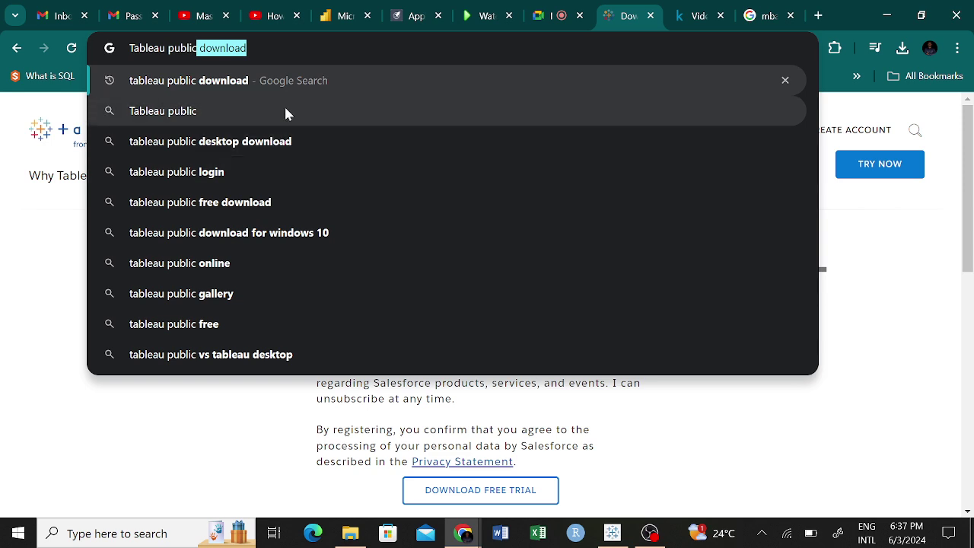
Search Google for 'tableau public download' and open the Download Tableau Desktop result.
{"action": "left_click", "coordinate": [287, 82]}
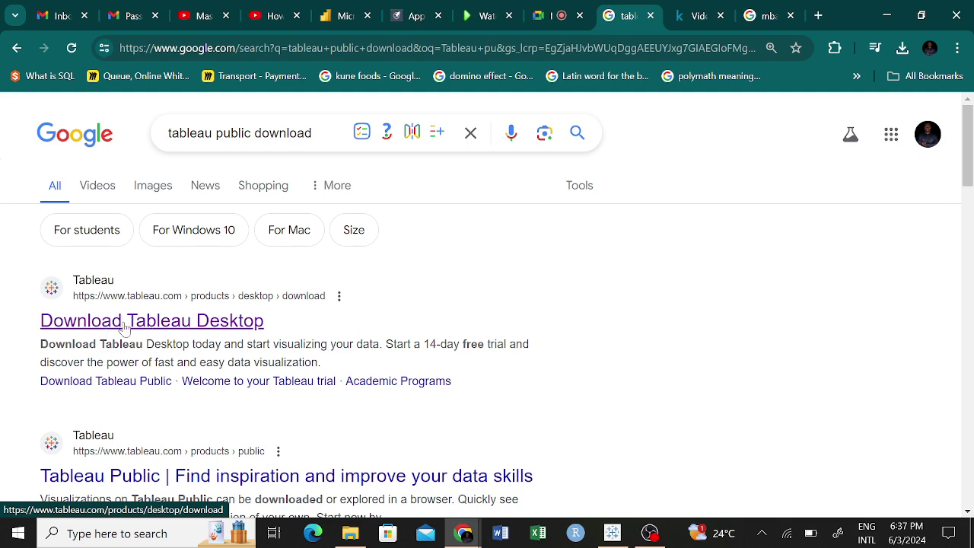
{"action": "scroll", "coordinate": [277, 315], "scroll_direction": "down", "scroll_amount": 3}
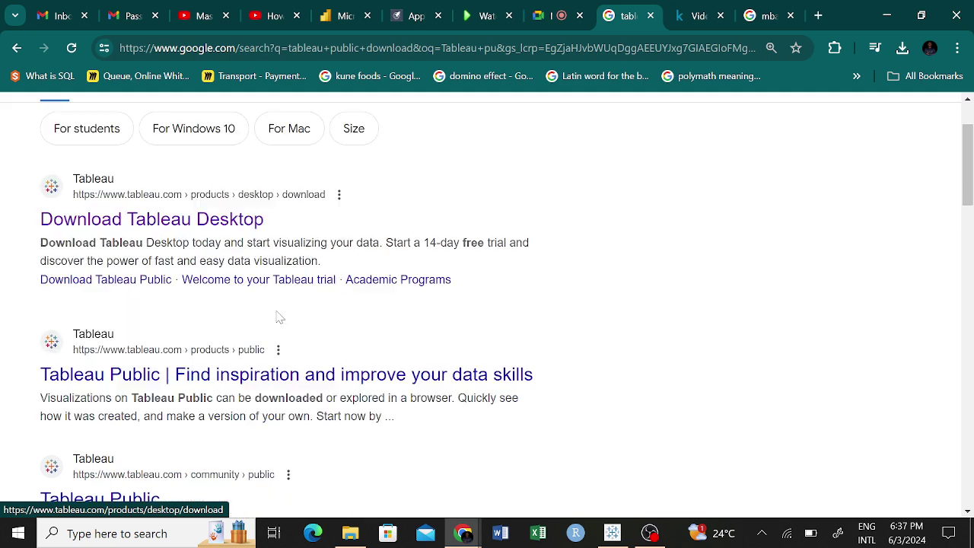
{"action": "scroll", "coordinate": [582, 301], "scroll_direction": "up", "scroll_amount": 3}
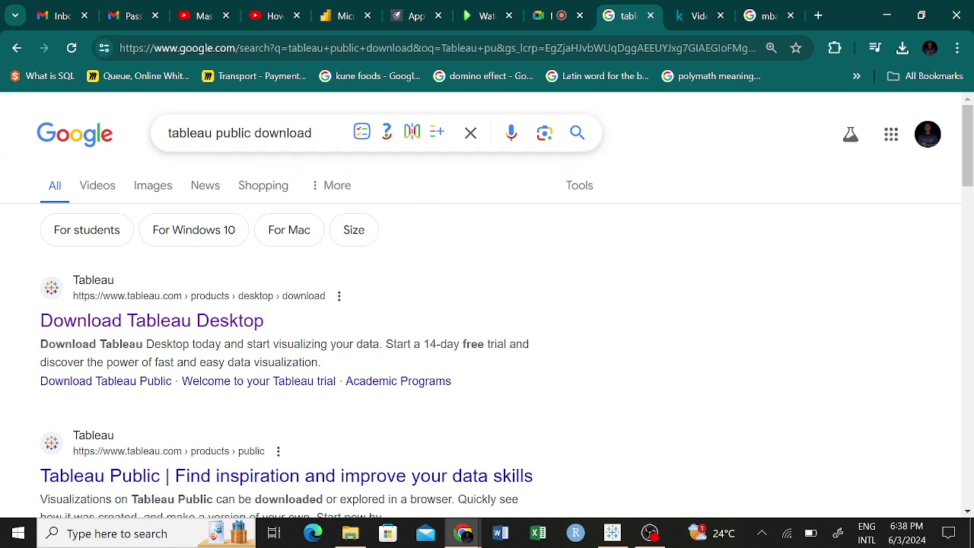
{"action": "left_click_drag", "start_coordinate": [313, 133], "coordinate": [163, 134]}
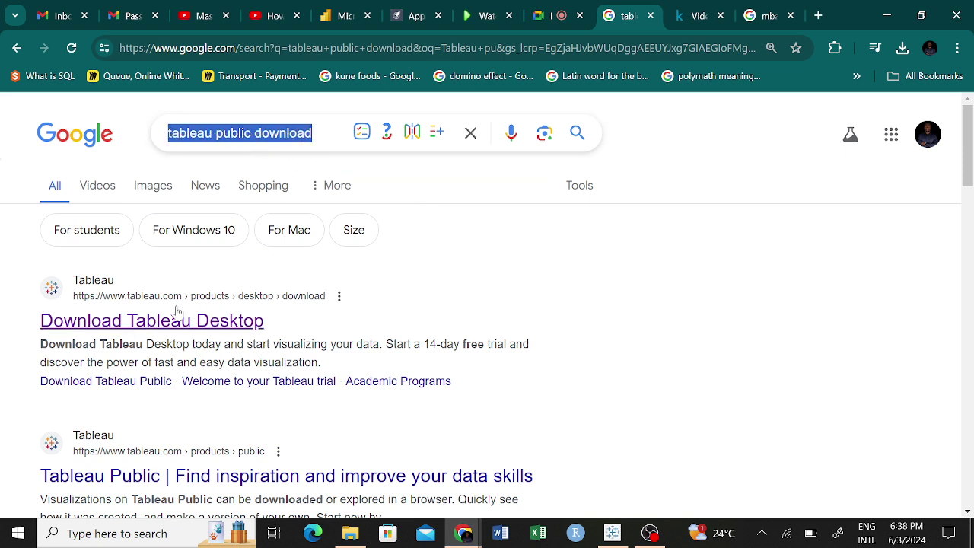
{"action": "left_click", "coordinate": [155, 324]}
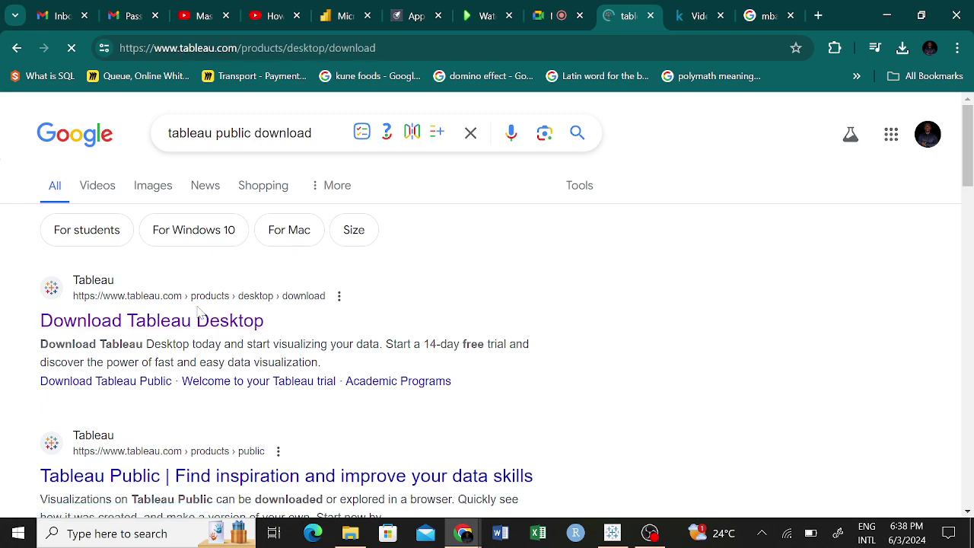
Scroll the Tableau Desktop download page down to its free-trial section.
{"action": "scroll", "coordinate": [624, 333], "scroll_direction": "down", "scroll_amount": 2}
{"action": "scroll", "coordinate": [624, 333], "scroll_direction": "down", "scroll_amount": 1}
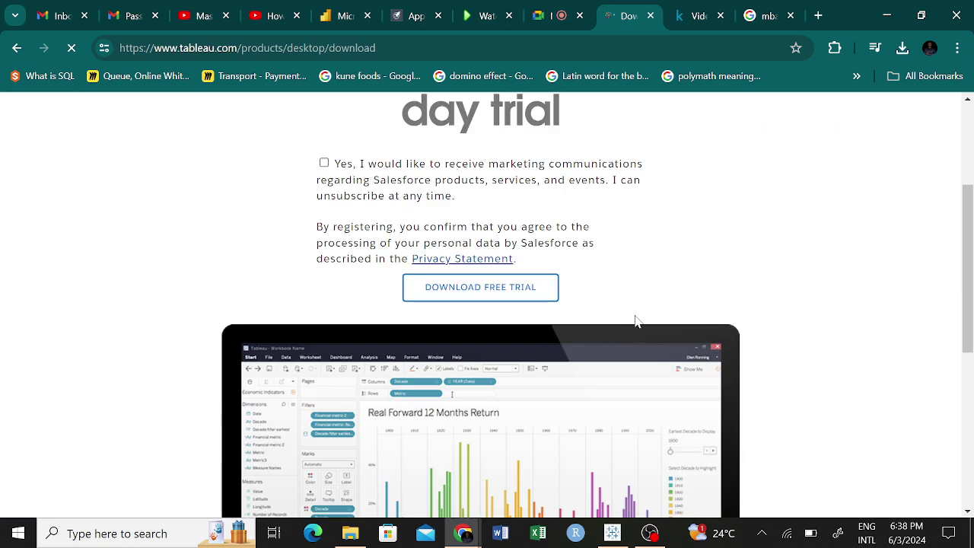
{"action": "scroll", "coordinate": [674, 293], "scroll_direction": "down", "scroll_amount": 1}
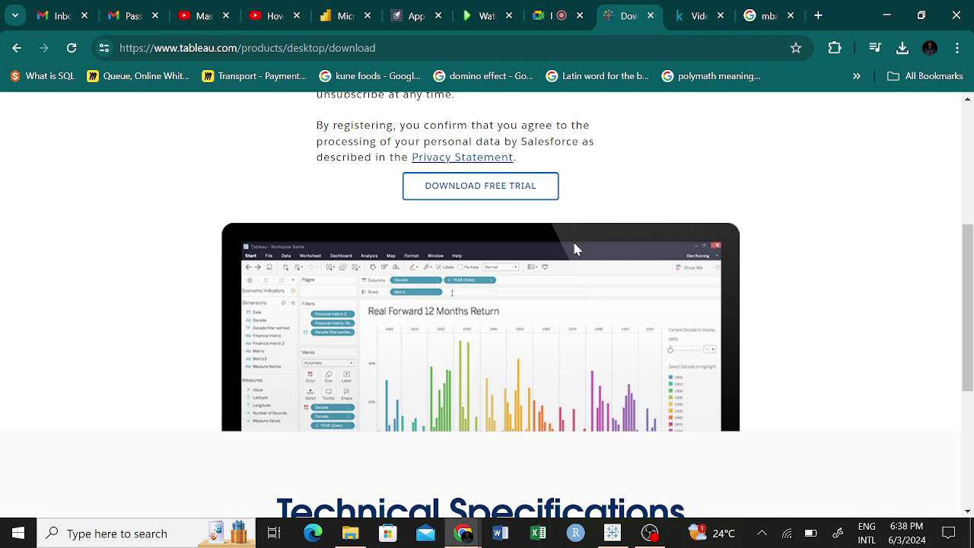
Open File Explorer's Downloads folder by way of This PC.
{"action": "left_click", "coordinate": [351, 536]}
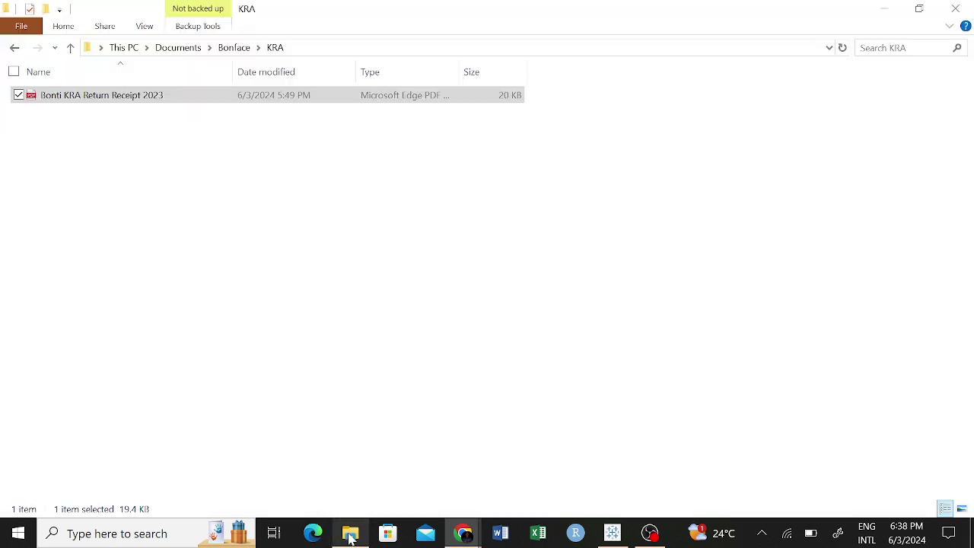
{"action": "left_click", "coordinate": [350, 537]}
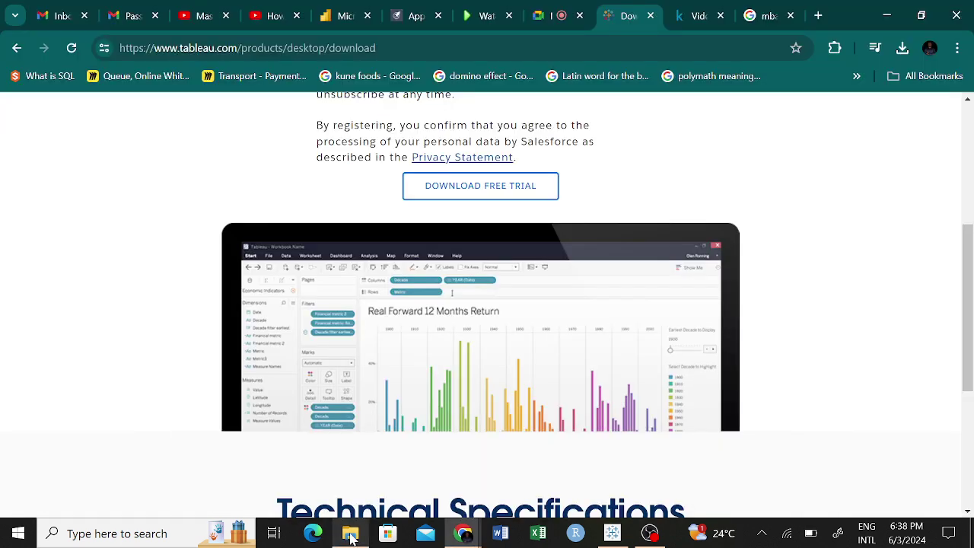
{"action": "left_click", "coordinate": [351, 537]}
{"action": "left_click", "coordinate": [116, 46]}
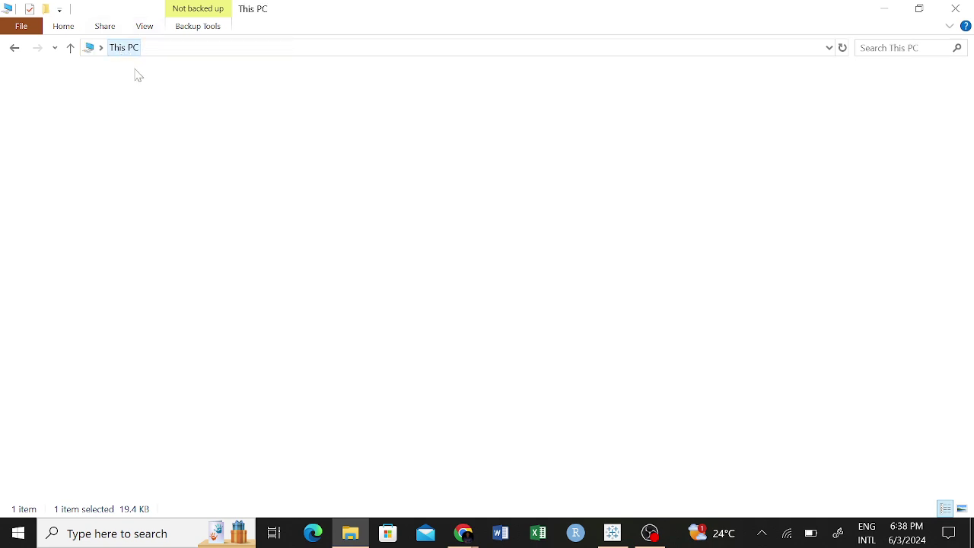
{"action": "double_click", "coordinate": [687, 109]}
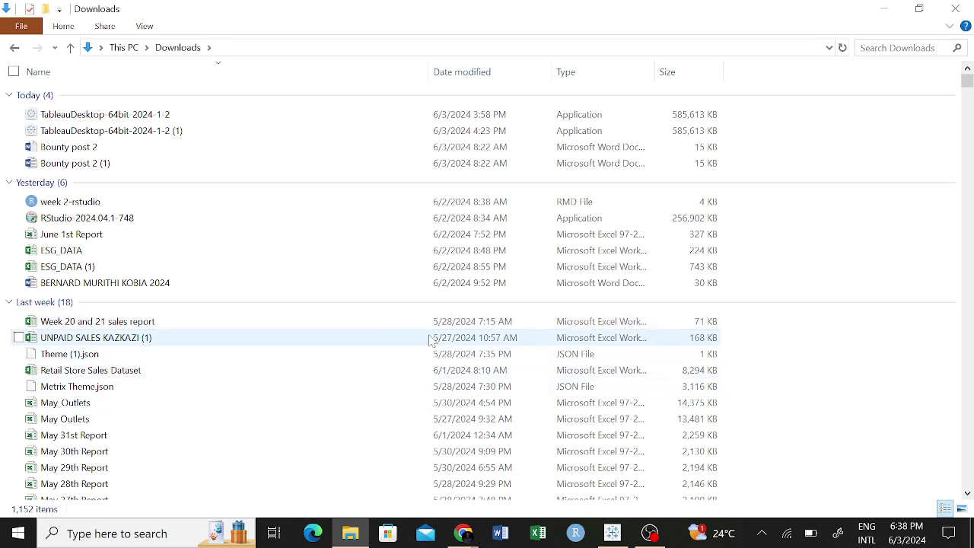
Check the Tableau download page in Chrome, then return to the Downloads folder.
{"action": "left_click", "coordinate": [458, 534]}
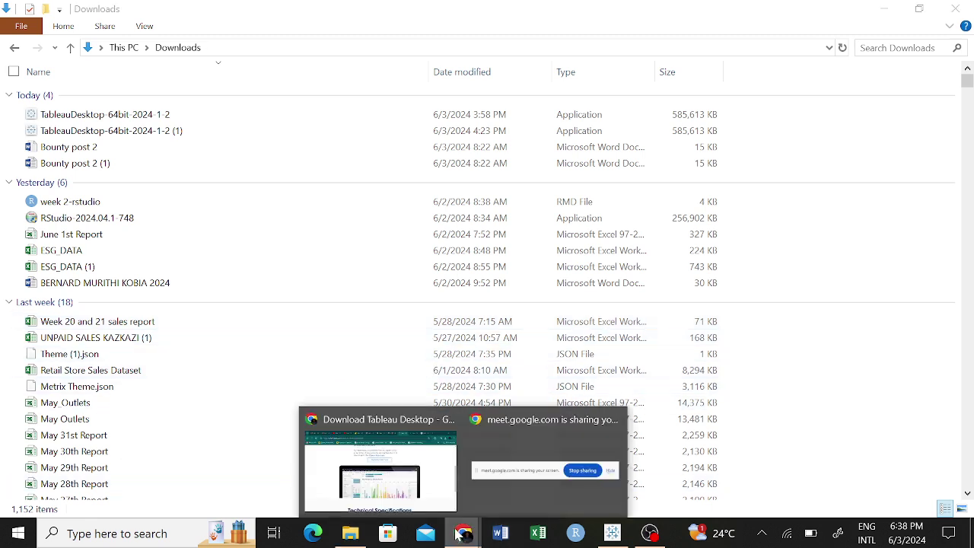
{"action": "left_click", "coordinate": [449, 476]}
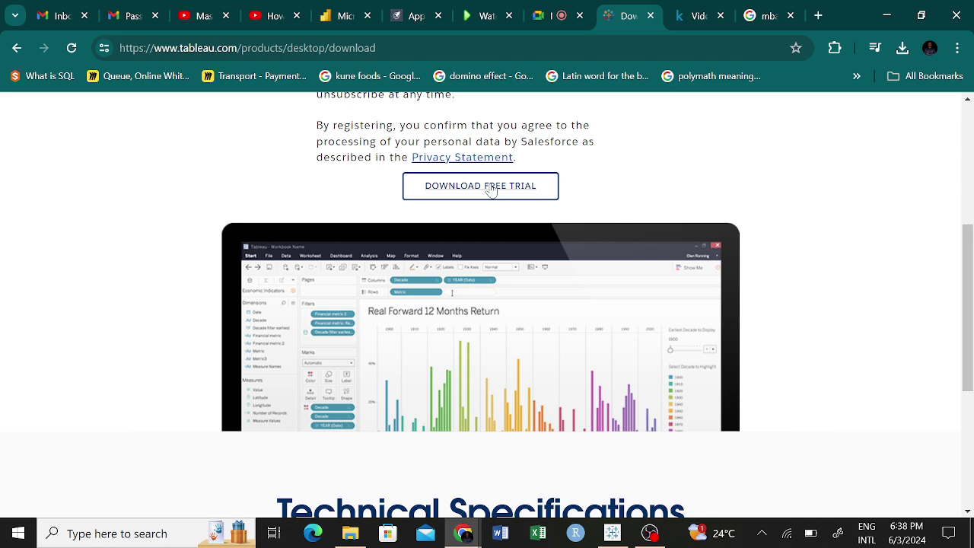
{"action": "left_click", "coordinate": [350, 533]}
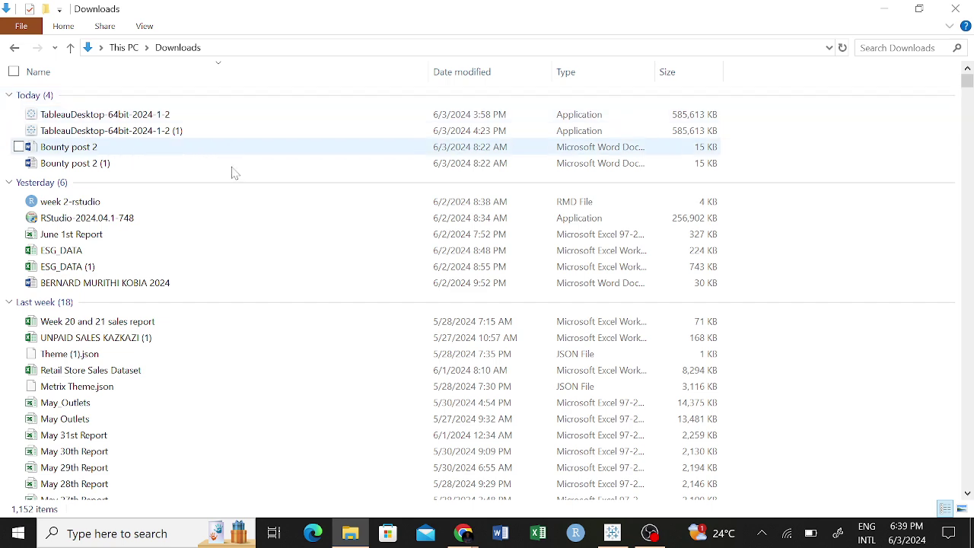
{"action": "double_click", "coordinate": [203, 118]}
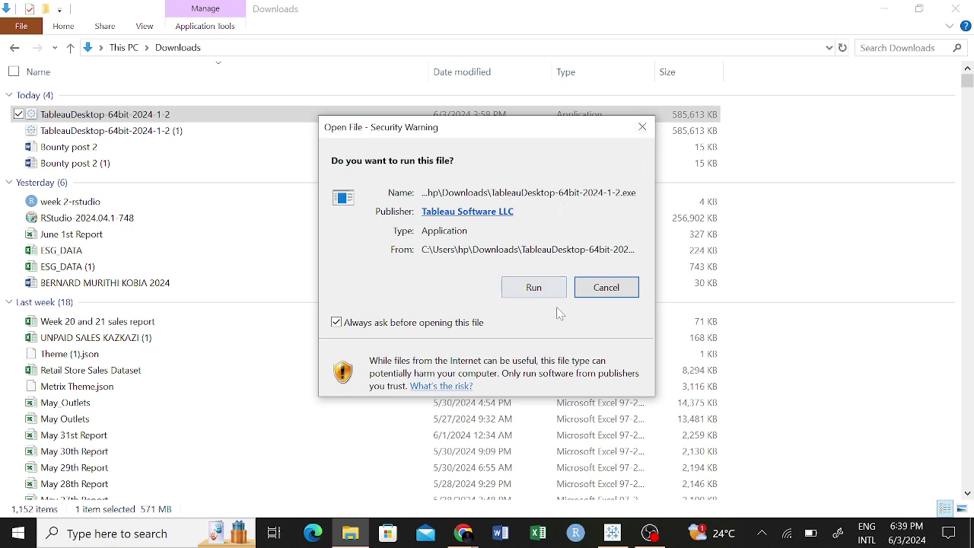
{"action": "left_click", "coordinate": [643, 126]}
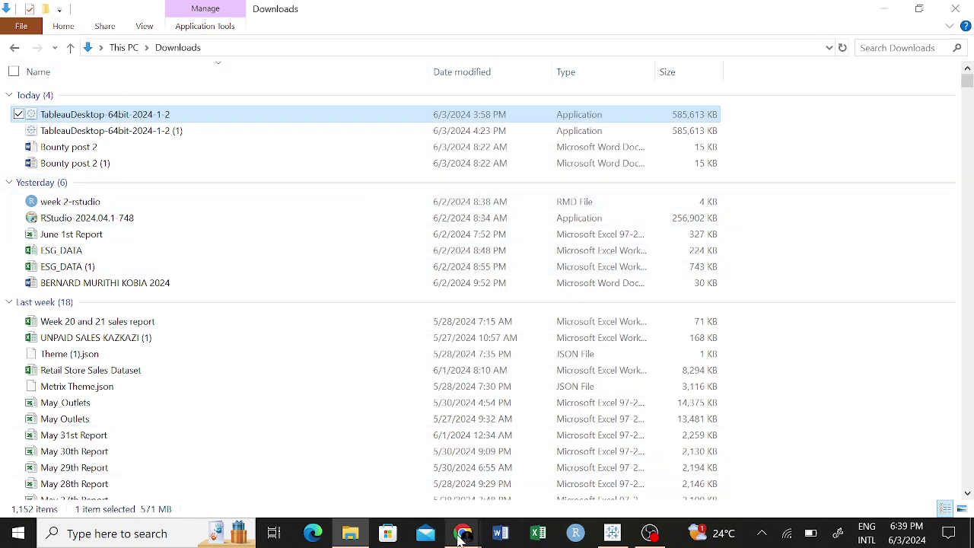
Bring the Tableau Desktop trial download page back in Chrome, scrolled to the top.
{"action": "mouse_move", "coordinate": [462, 537]}
{"action": "left_click", "coordinate": [435, 481]}
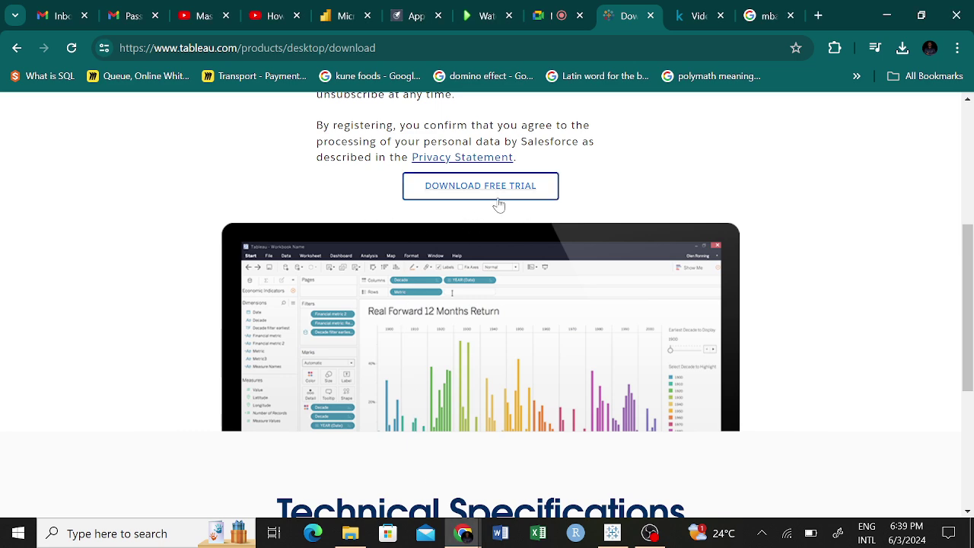
{"action": "scroll", "coordinate": [735, 304], "scroll_direction": "up", "scroll_amount": 4}
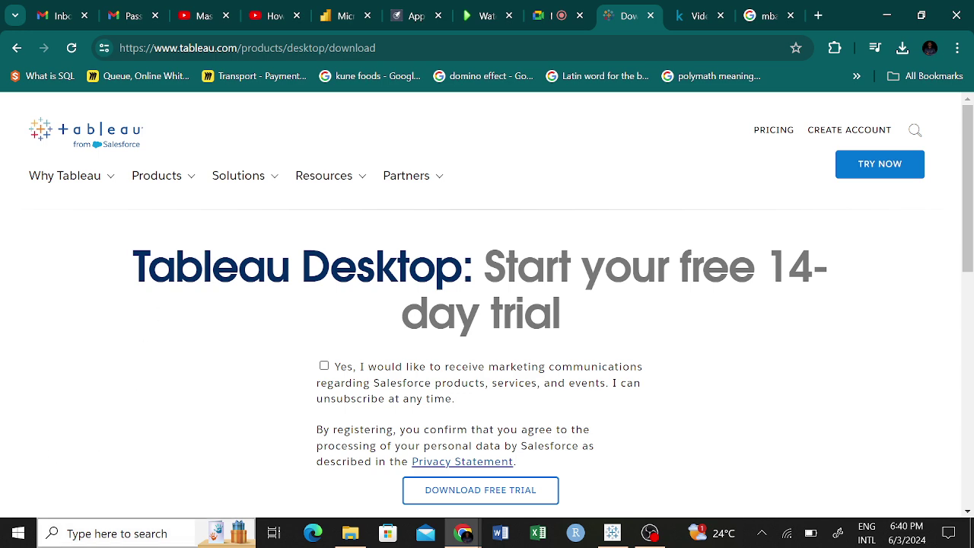
{"action": "left_click", "coordinate": [121, 536]}
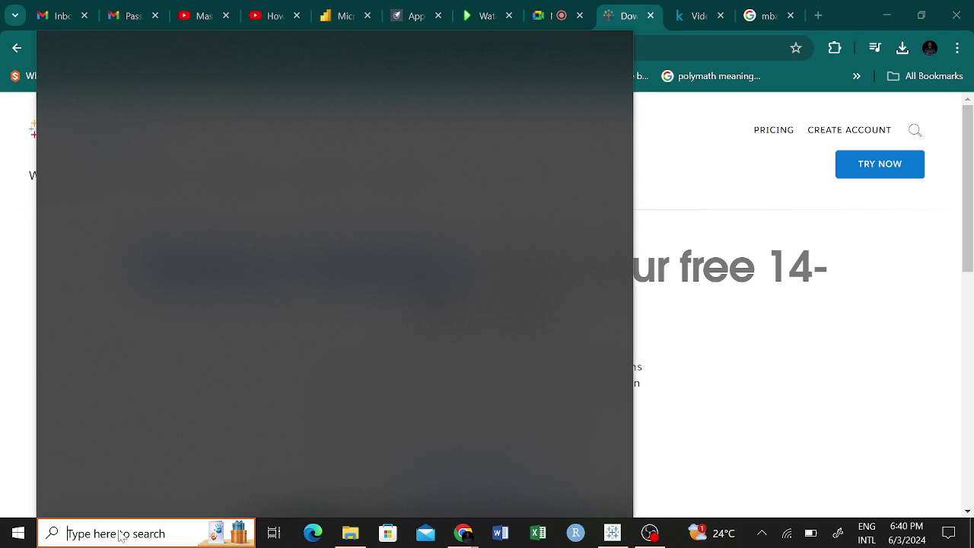
{"action": "type", "text": "ta"}
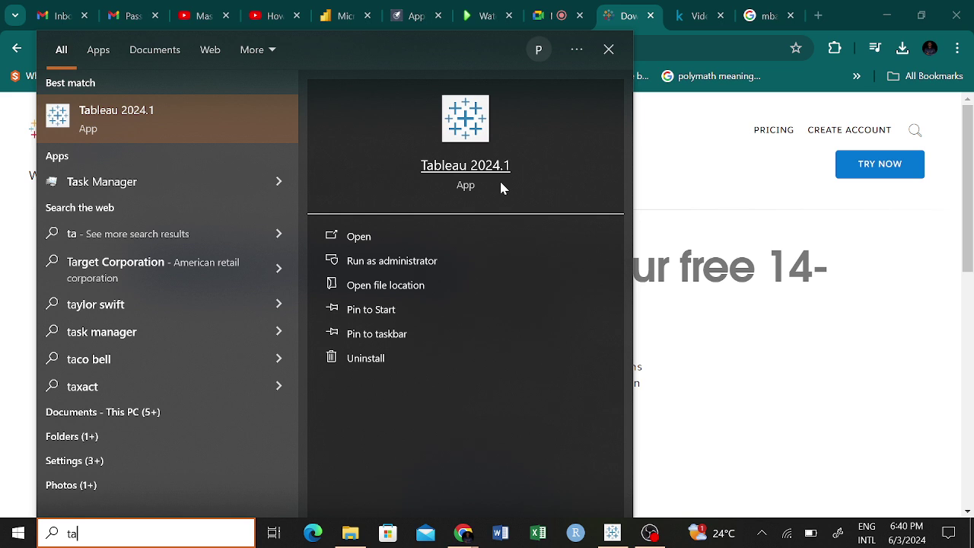
{"action": "left_click", "coordinate": [689, 156]}
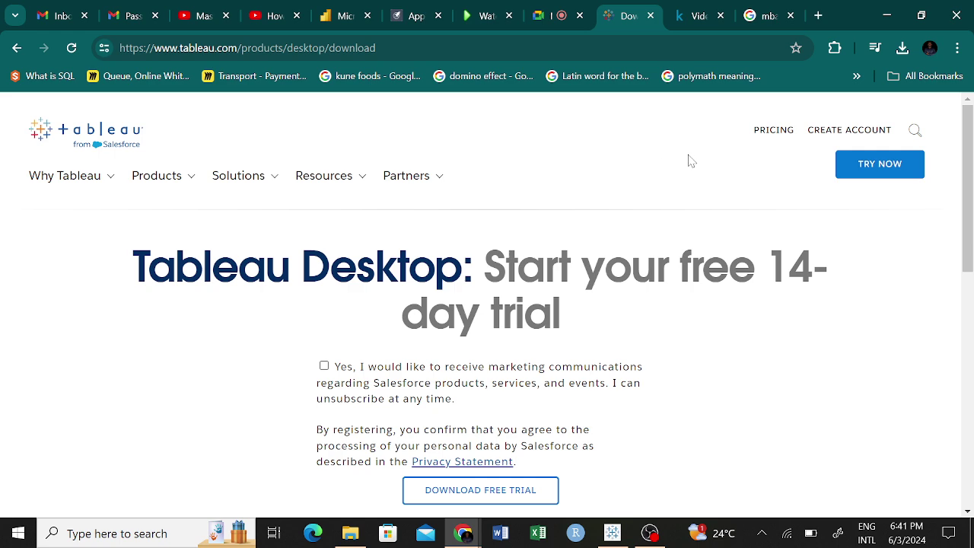
{"action": "left_click", "coordinate": [466, 535]}
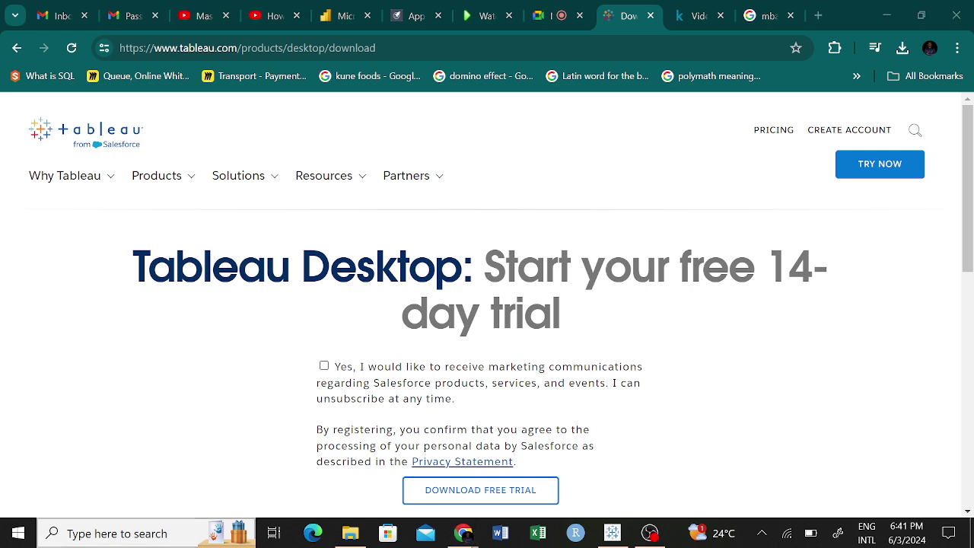
{"action": "left_click", "coordinate": [72, 533]}
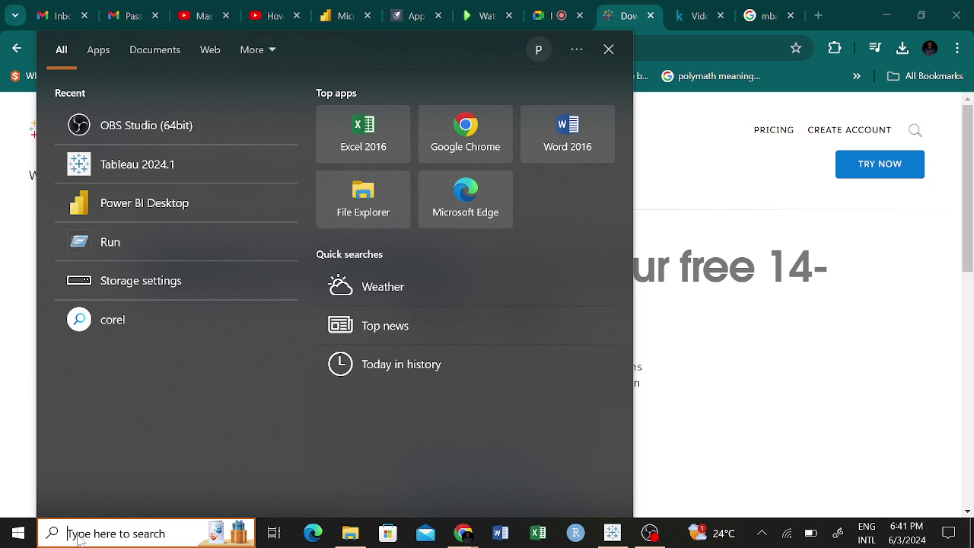
{"action": "left_click", "coordinate": [813, 396]}
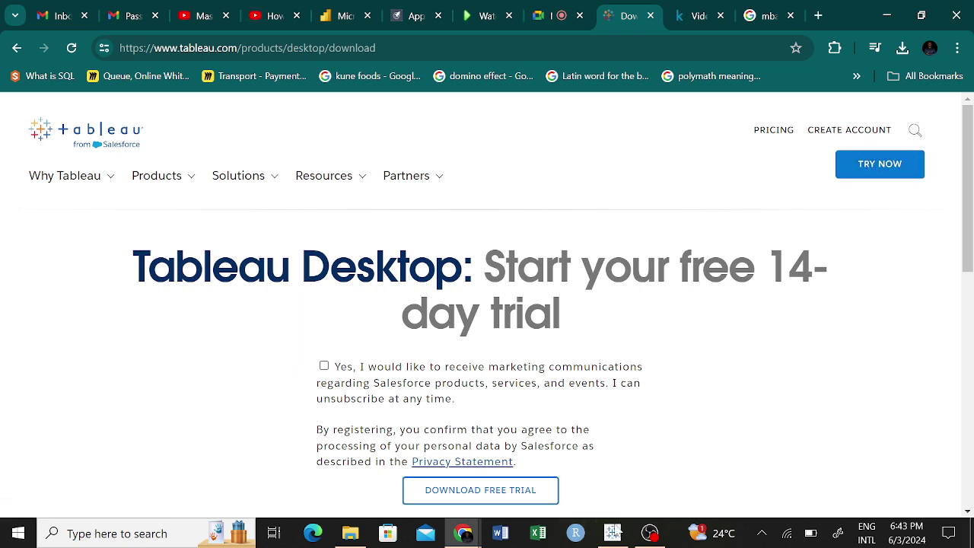
{"action": "left_click", "coordinate": [619, 536]}
{"action": "left_click", "coordinate": [618, 536]}
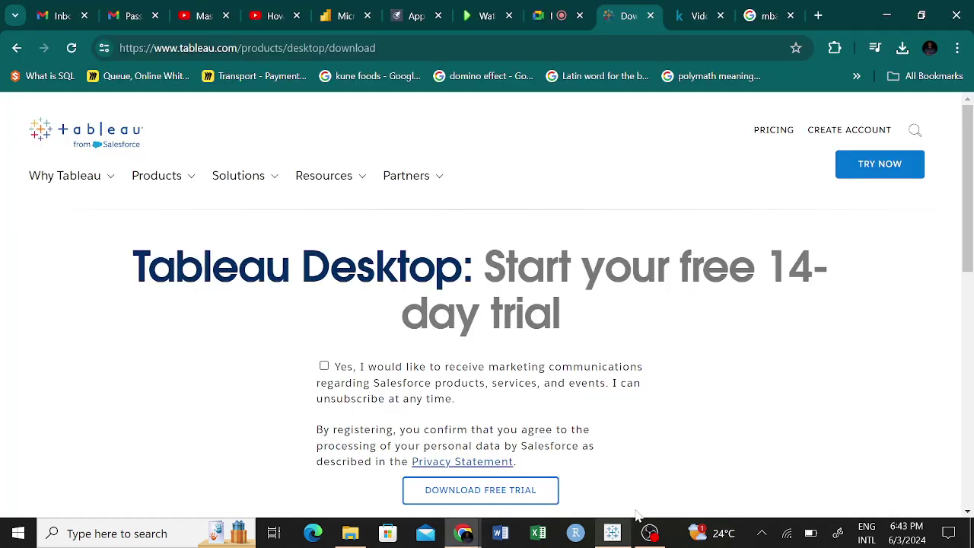
Open Tableau's 'Start your free trial' page and scroll to the 'Almost there!' form.
{"action": "left_click", "coordinate": [863, 173]}
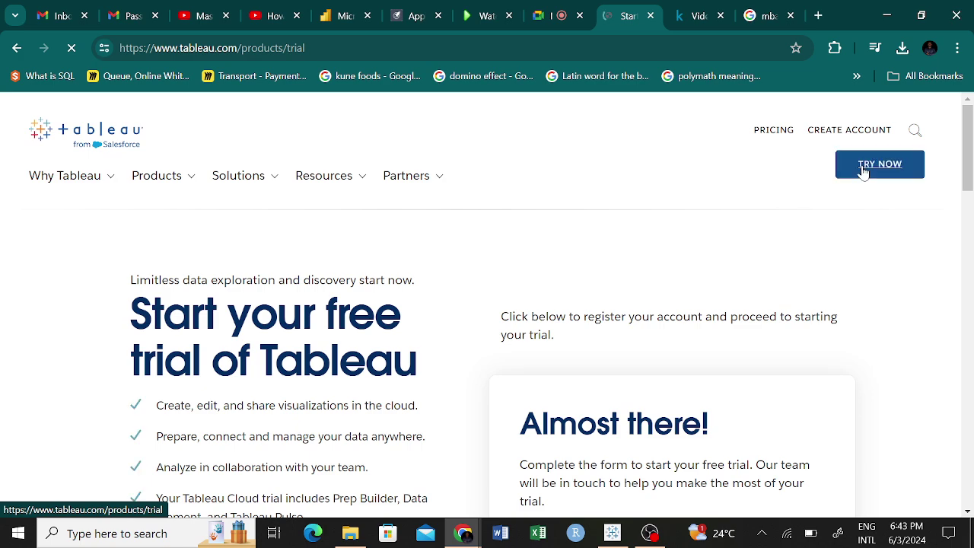
{"action": "scroll", "coordinate": [439, 278], "scroll_direction": "down", "scroll_amount": 4}
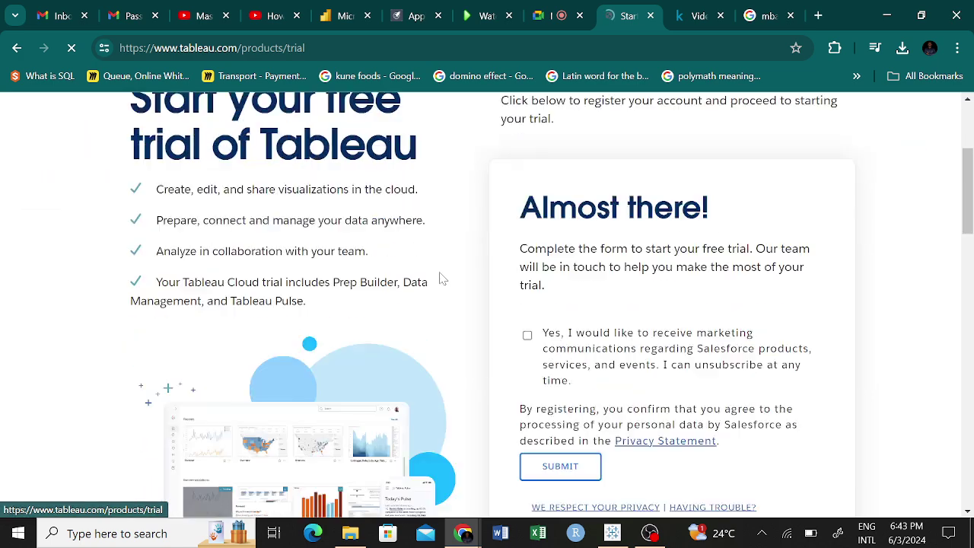
{"action": "scroll", "coordinate": [395, 286], "scroll_direction": "down", "scroll_amount": 4}
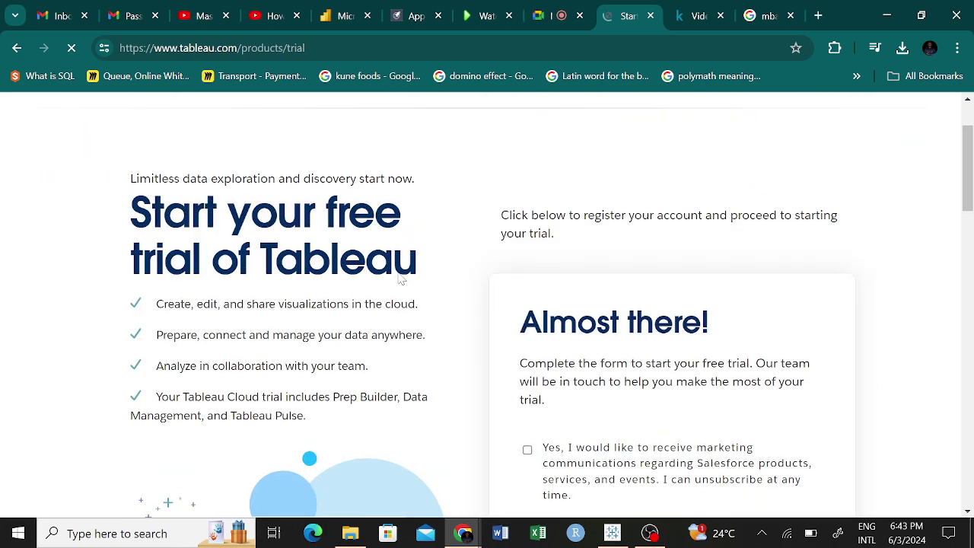
{"action": "scroll", "coordinate": [398, 279], "scroll_direction": "down", "scroll_amount": 4}
{"action": "scroll", "coordinate": [411, 282], "scroll_direction": "down", "scroll_amount": 2}
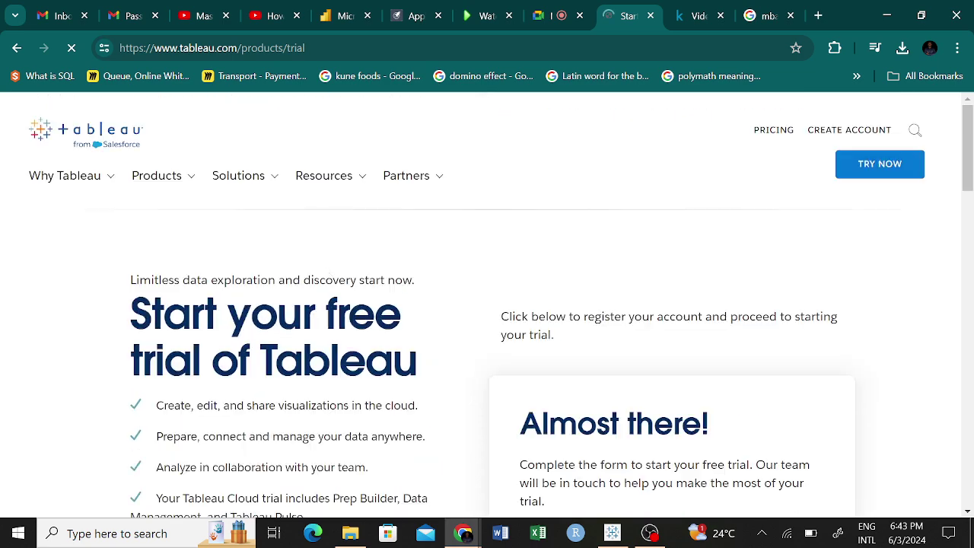
{"action": "scroll", "coordinate": [224, 345], "scroll_direction": "down", "scroll_amount": 1}
{"action": "scroll", "coordinate": [224, 345], "scroll_direction": "down", "scroll_amount": 1}
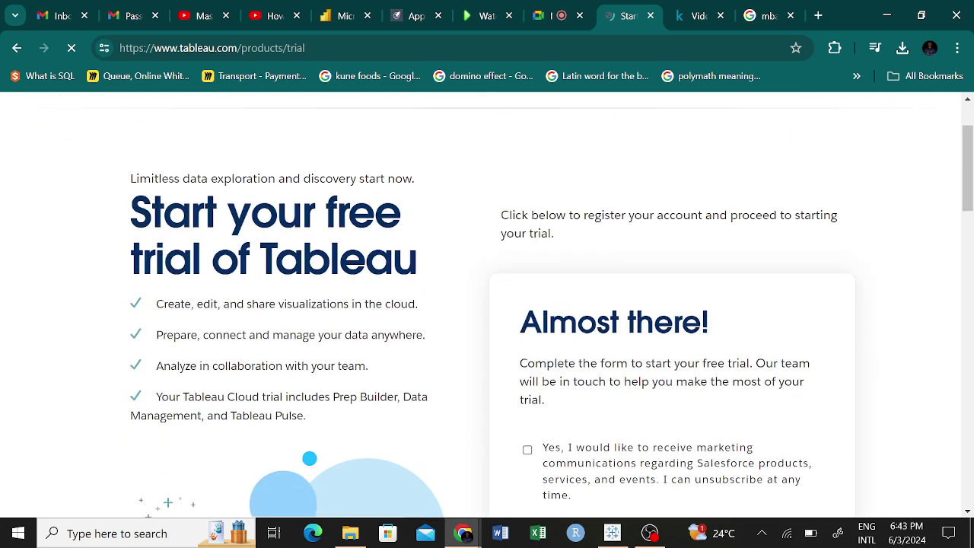
{"action": "scroll", "coordinate": [559, 267], "scroll_direction": "down", "scroll_amount": 10}
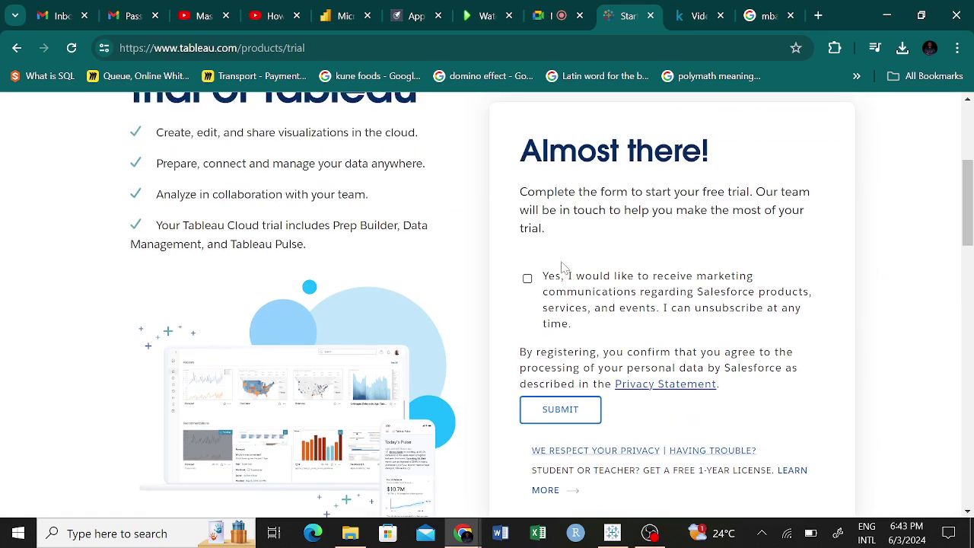
{"action": "scroll", "coordinate": [578, 214], "scroll_direction": "down", "scroll_amount": 2}
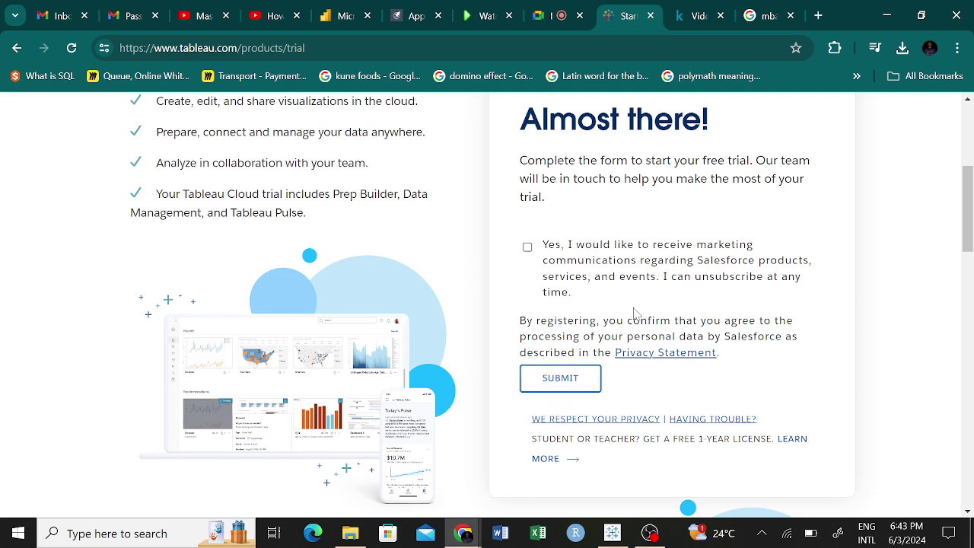
{"action": "scroll", "coordinate": [591, 352], "scroll_direction": "down", "scroll_amount": 1}
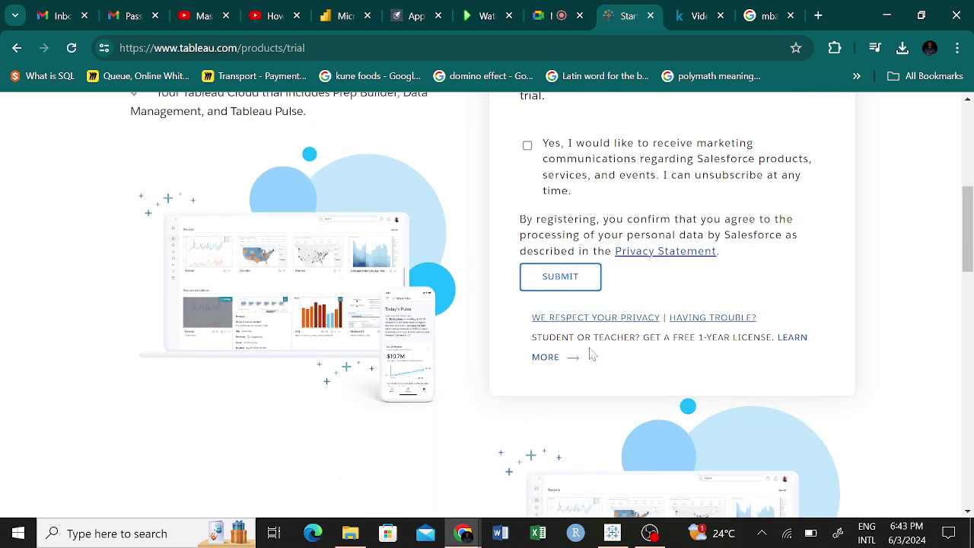
{"action": "scroll", "coordinate": [592, 335], "scroll_direction": "up", "scroll_amount": 5}
{"action": "scroll", "coordinate": [592, 329], "scroll_direction": "down", "scroll_amount": 5}
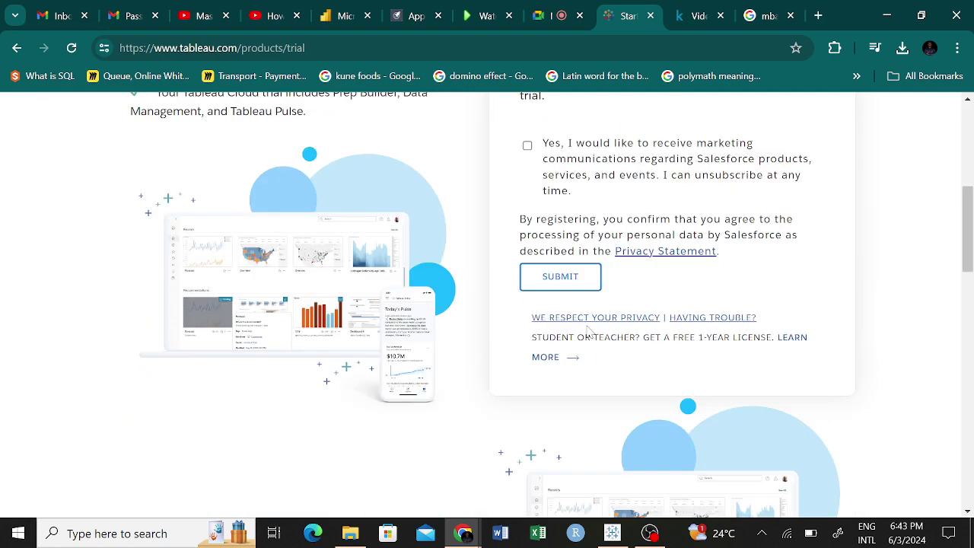
Submit the trial form and sign in with the saved Tableau account credentials.
{"action": "left_click", "coordinate": [592, 283]}
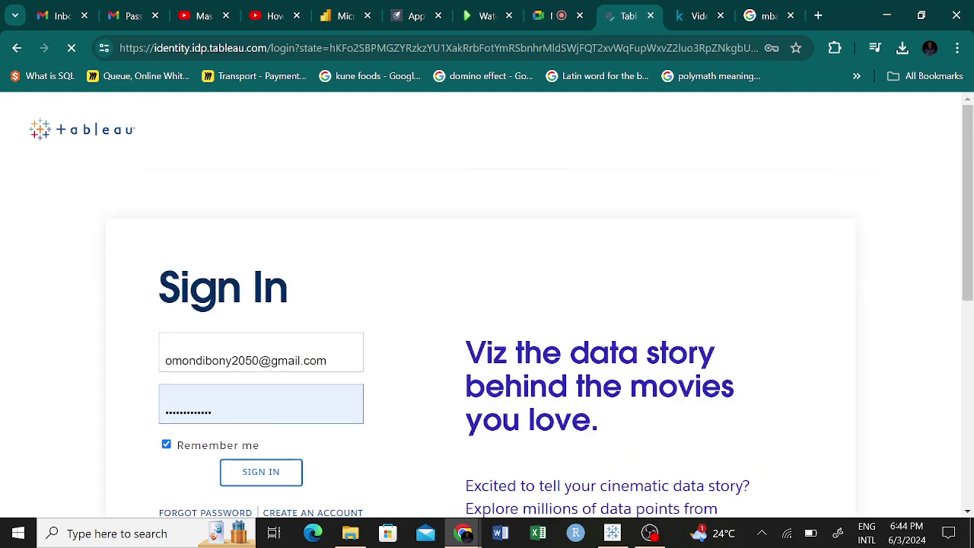
{"action": "left_click", "coordinate": [284, 483]}
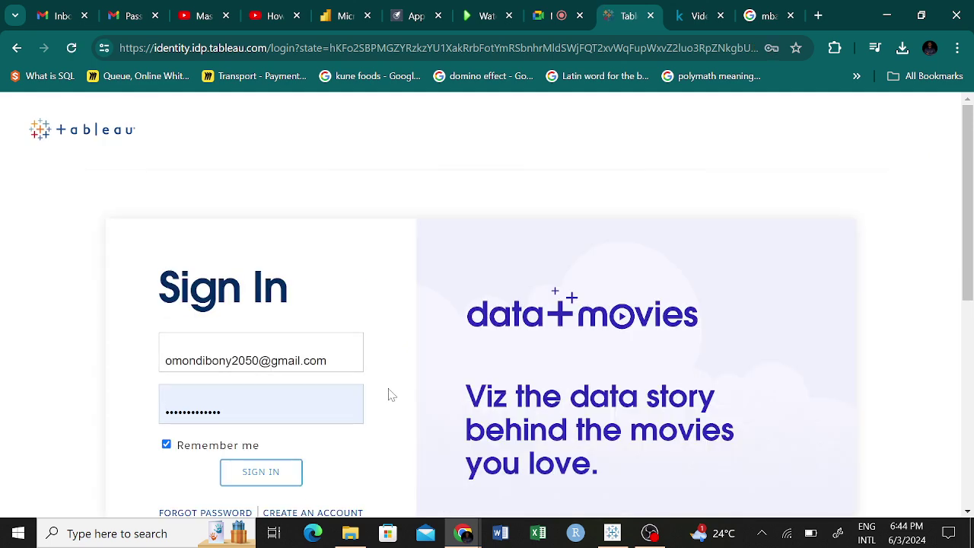
{"action": "scroll", "coordinate": [391, 388], "scroll_direction": "down", "scroll_amount": 1}
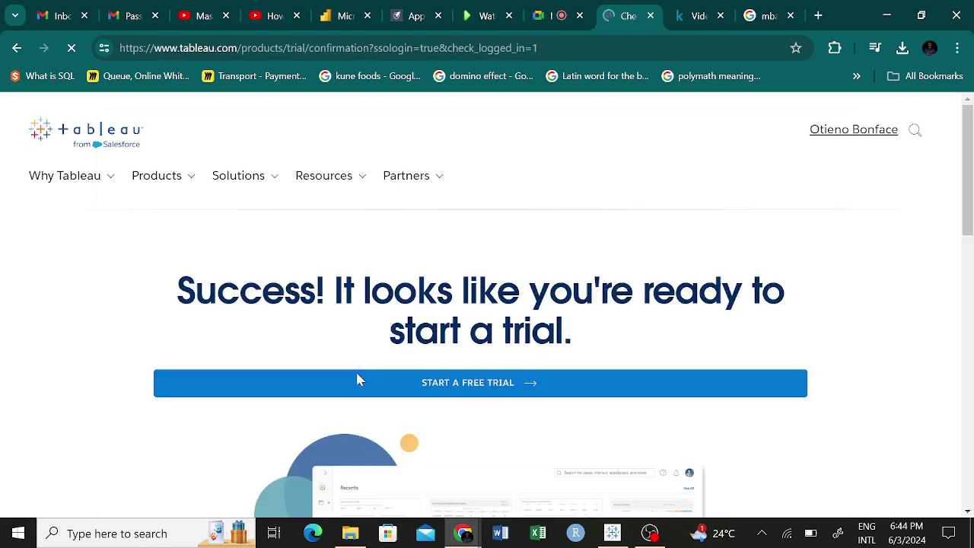
Start the Tableau Cloud free trial and look over its activation form.
{"action": "left_click", "coordinate": [415, 373]}
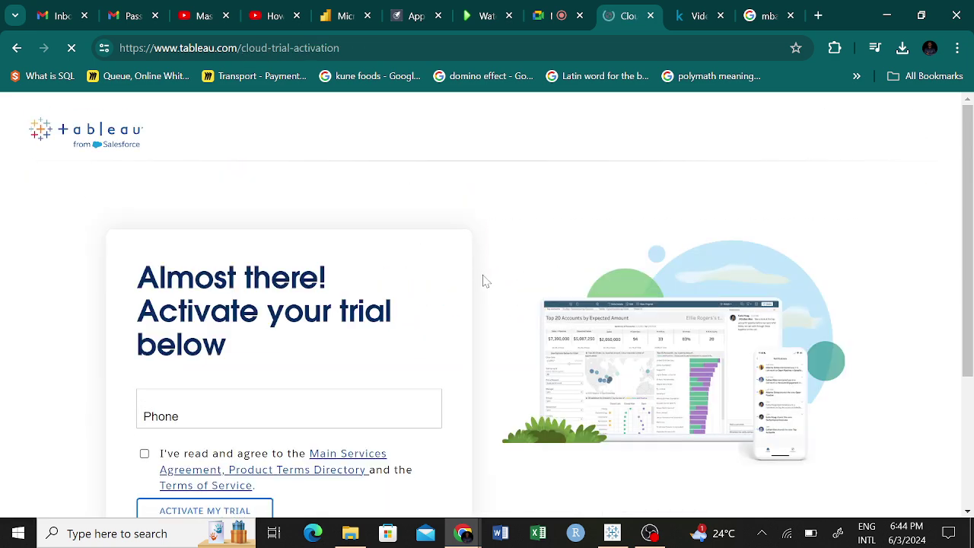
{"action": "scroll", "coordinate": [482, 286], "scroll_direction": "down", "scroll_amount": 3}
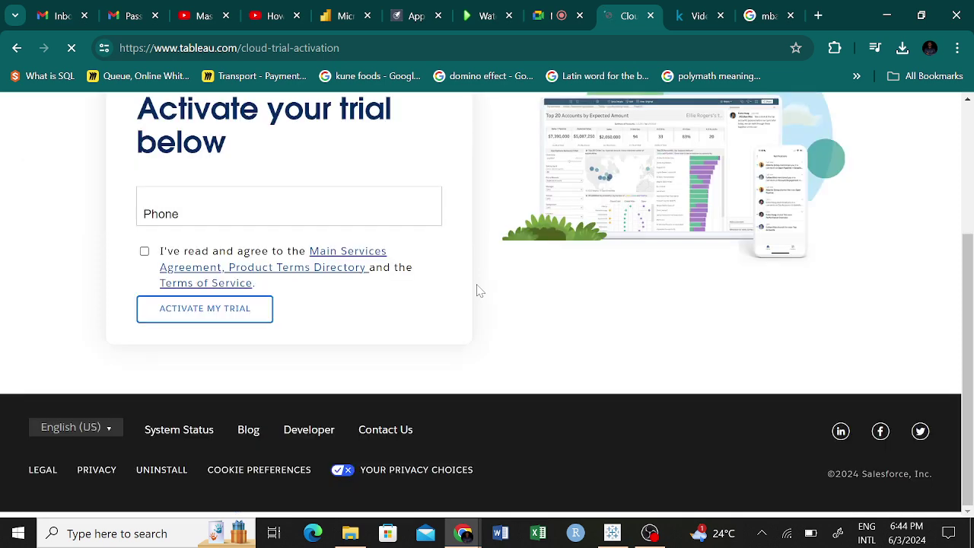
{"action": "scroll", "coordinate": [479, 290], "scroll_direction": "up", "scroll_amount": 3}
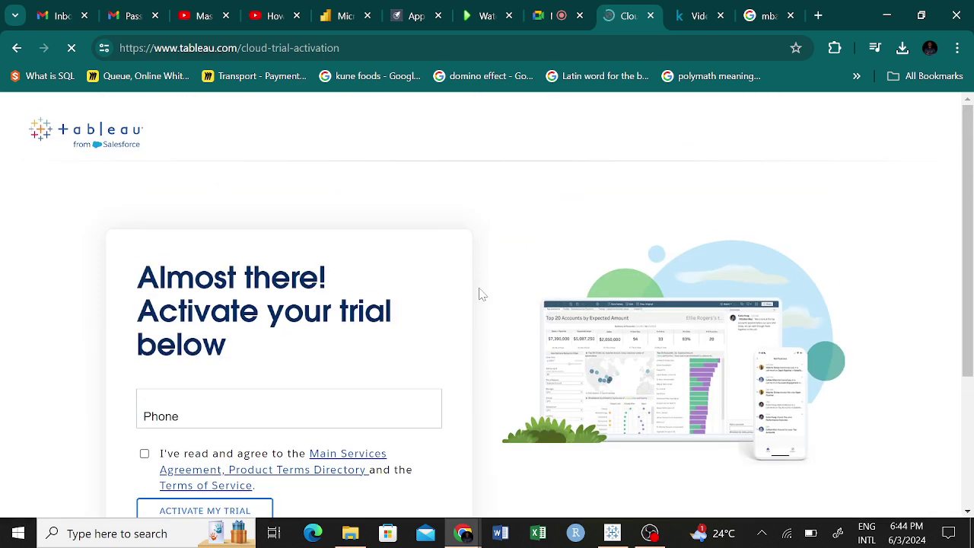
{"action": "scroll", "coordinate": [479, 294], "scroll_direction": "down", "scroll_amount": 2}
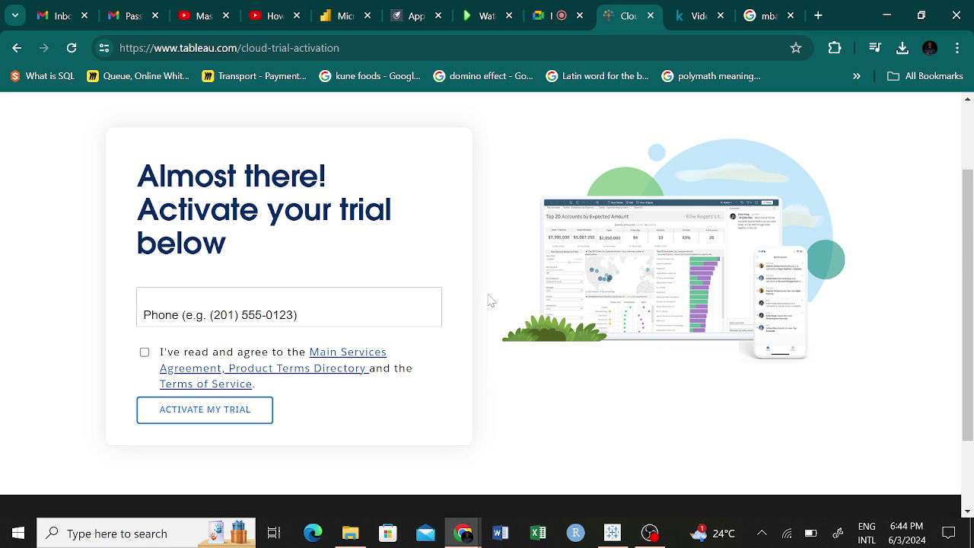
Enter the phone number, accept the service agreement, and activate the trial.
{"action": "left_click", "coordinate": [264, 318]}
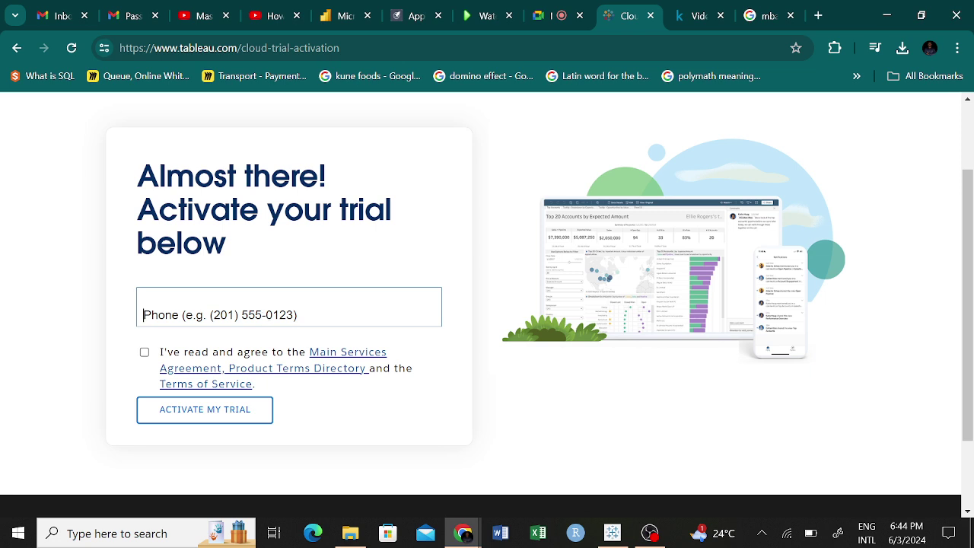
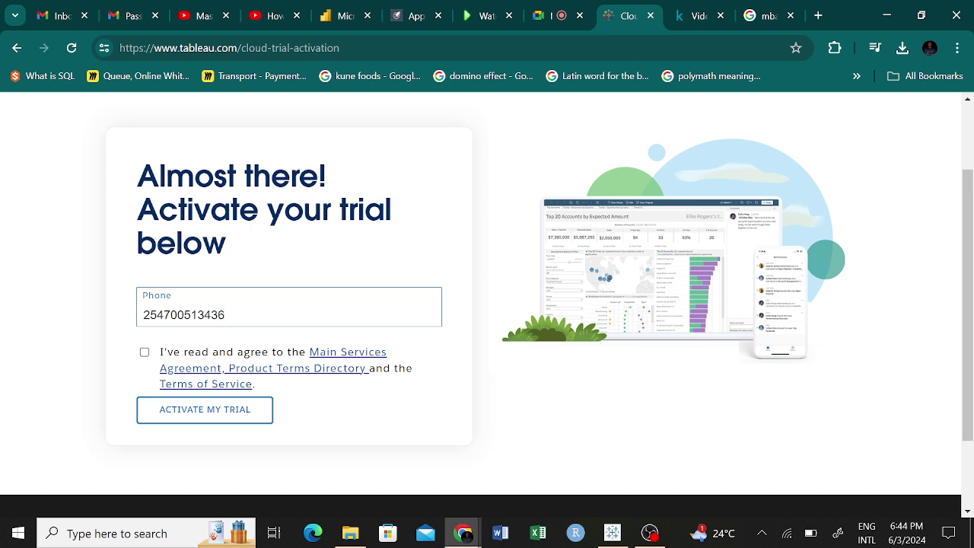
{"action": "left_click", "coordinate": [201, 416]}
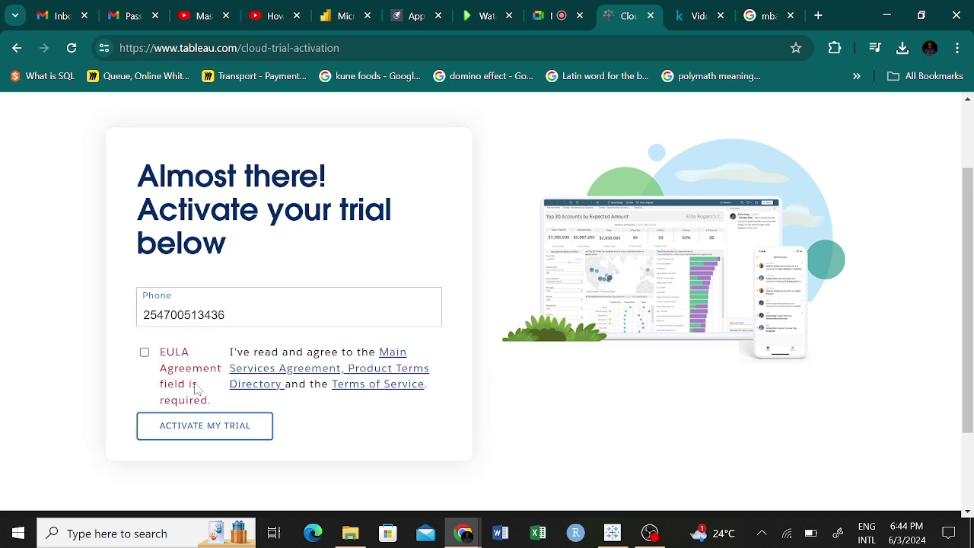
{"action": "left_click", "coordinate": [144, 353]}
{"action": "left_click", "coordinate": [221, 415]}
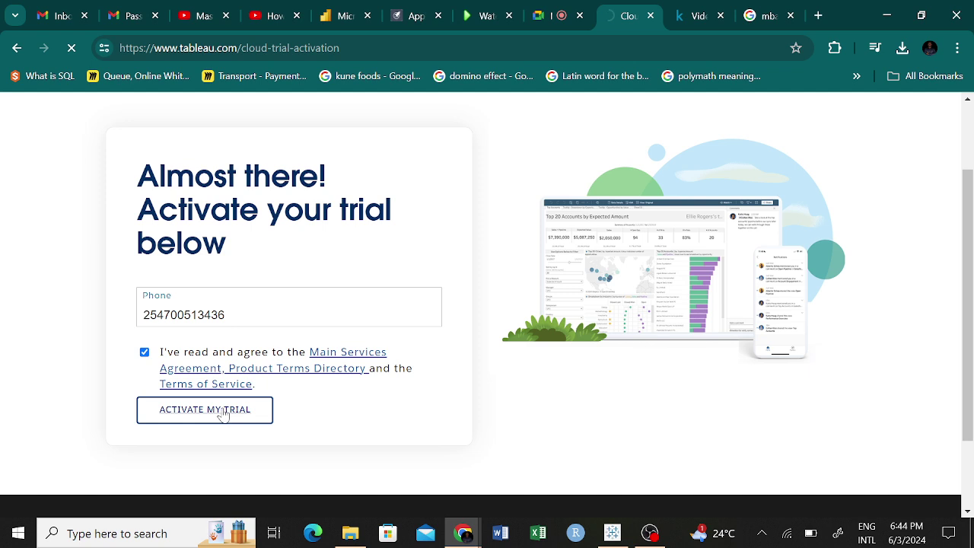
Wait while the trial activates until the Tableau Cloud Home loads with the welcome video.
{"action": "scroll", "coordinate": [346, 286], "scroll_direction": "up", "scroll_amount": 2}
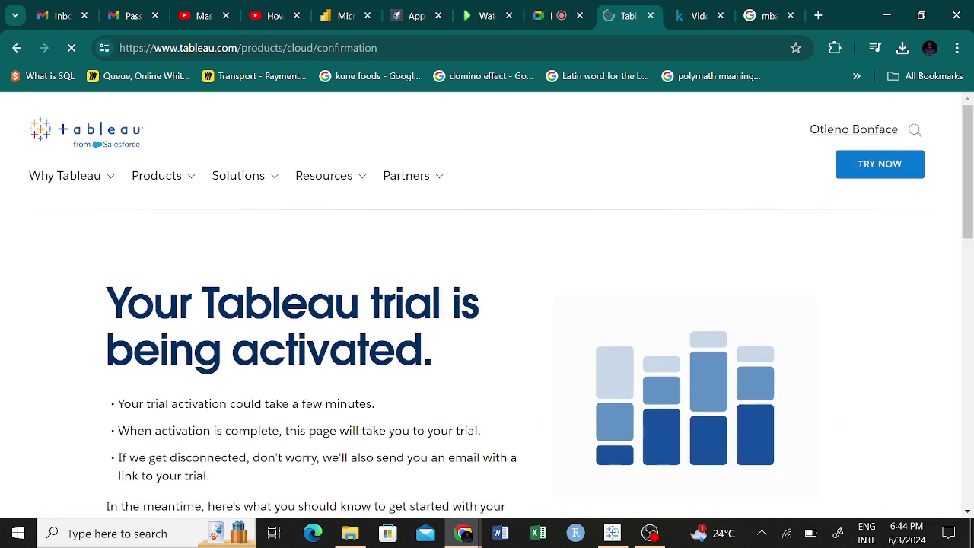
{"action": "scroll", "coordinate": [363, 337], "scroll_direction": "down", "scroll_amount": 4}
{"action": "scroll", "coordinate": [364, 337], "scroll_direction": "down", "scroll_amount": 1}
{"action": "scroll", "coordinate": [364, 338], "scroll_direction": "up", "scroll_amount": 5}
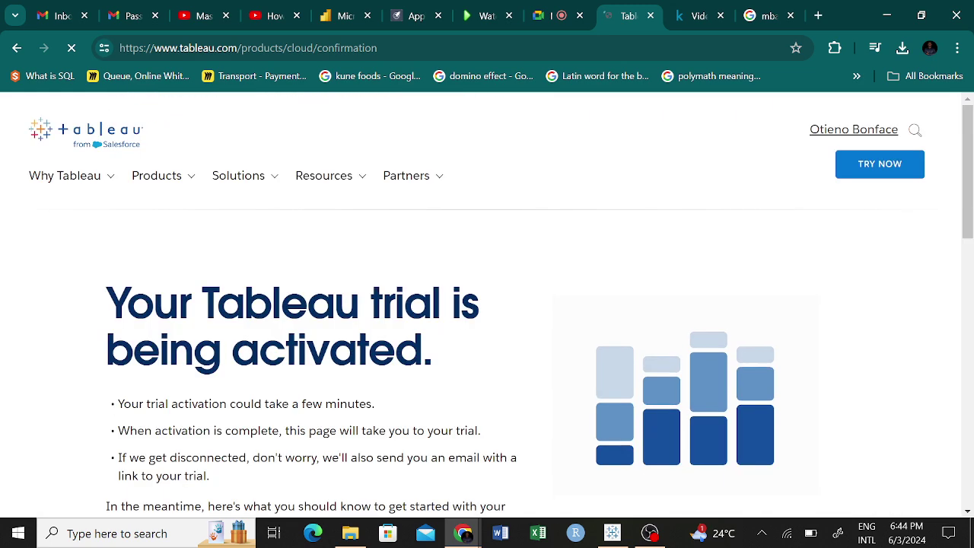
{"action": "scroll", "coordinate": [364, 337], "scroll_direction": "down", "scroll_amount": 2}
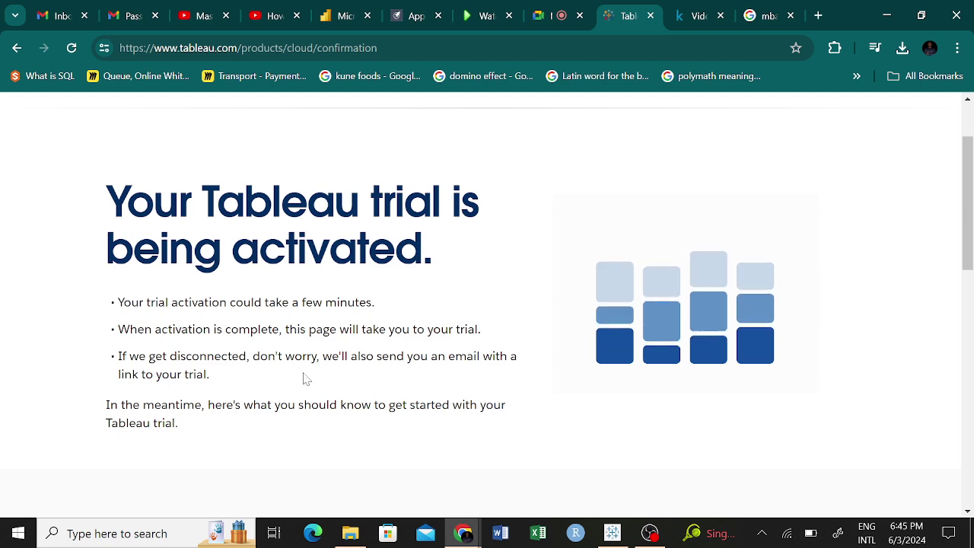
{"action": "scroll", "coordinate": [312, 388], "scroll_direction": "down", "scroll_amount": 4}
{"action": "scroll", "coordinate": [951, 442], "scroll_direction": "down", "scroll_amount": 5}
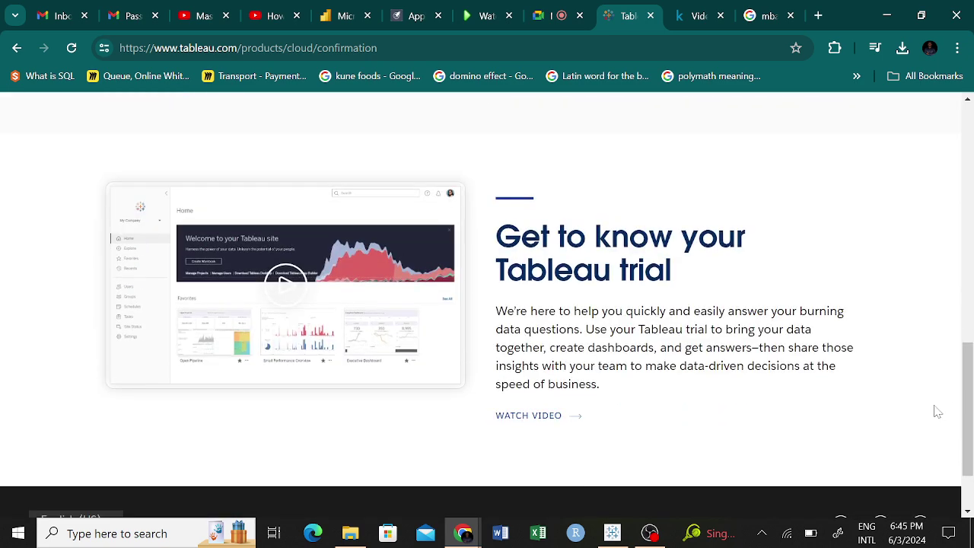
{"action": "scroll", "coordinate": [935, 411], "scroll_direction": "up", "scroll_amount": 1}
{"action": "scroll", "coordinate": [928, 398], "scroll_direction": "down", "scroll_amount": 2}
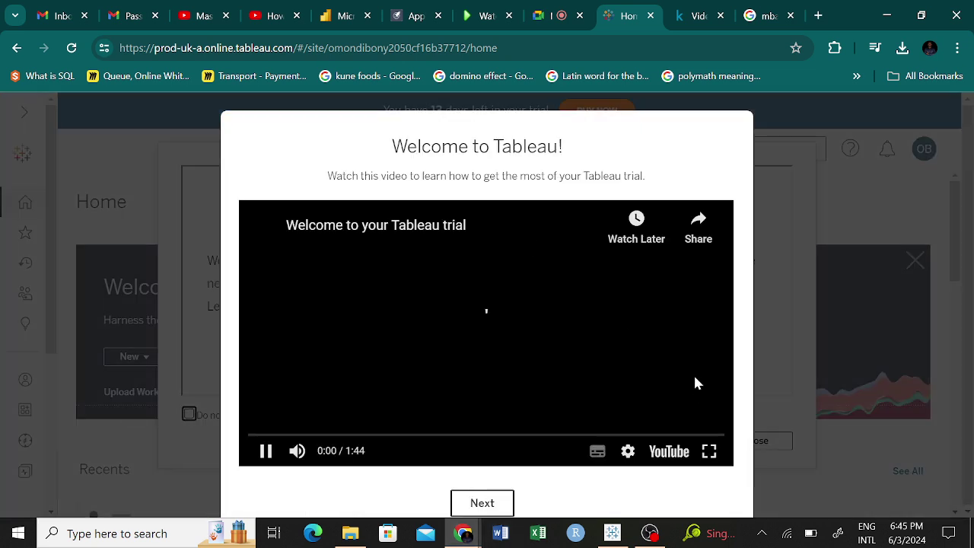
Skip the welcome video and tutorials, submit a 'Pretty Good' survey rating, and close the upgrade notice.
{"action": "left_click", "coordinate": [488, 506]}
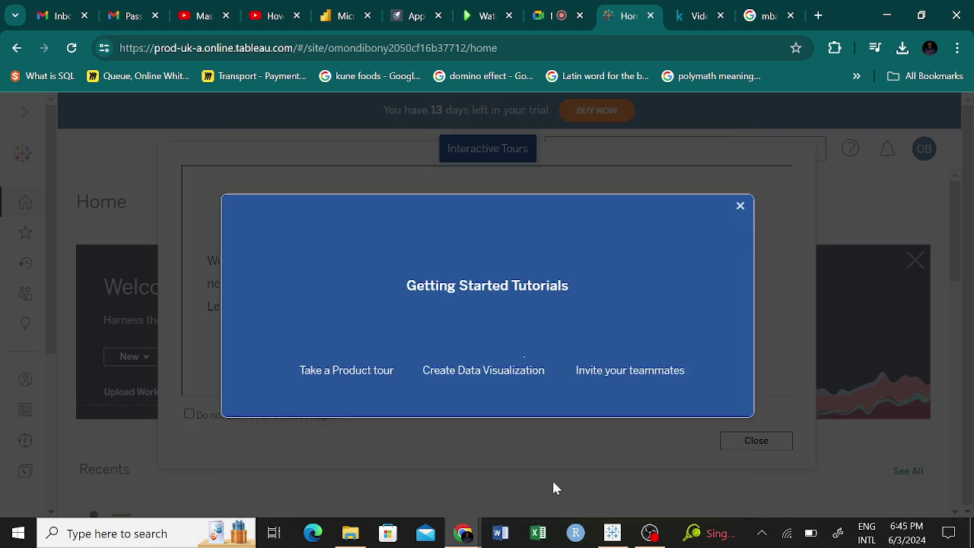
{"action": "left_click", "coordinate": [738, 205]}
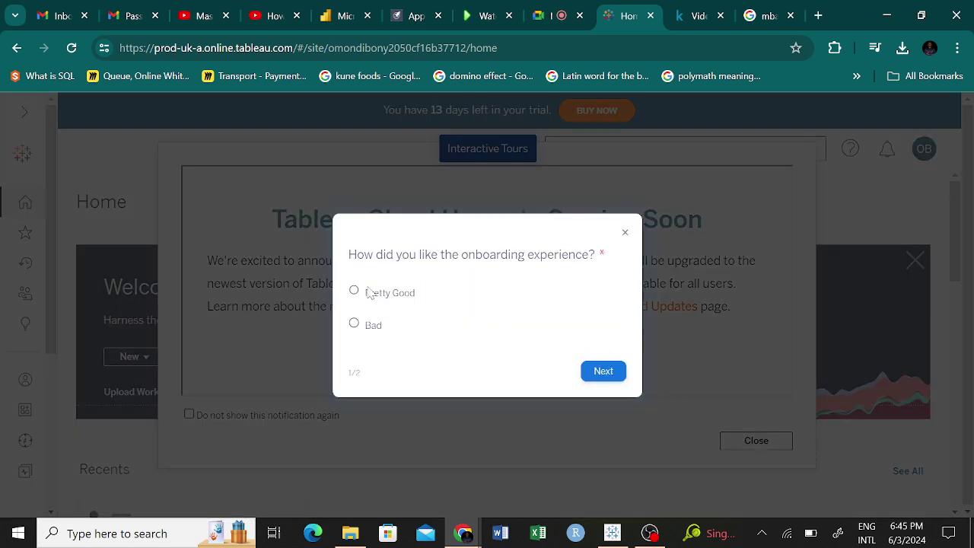
{"action": "left_click", "coordinate": [355, 290]}
{"action": "left_click", "coordinate": [599, 373]}
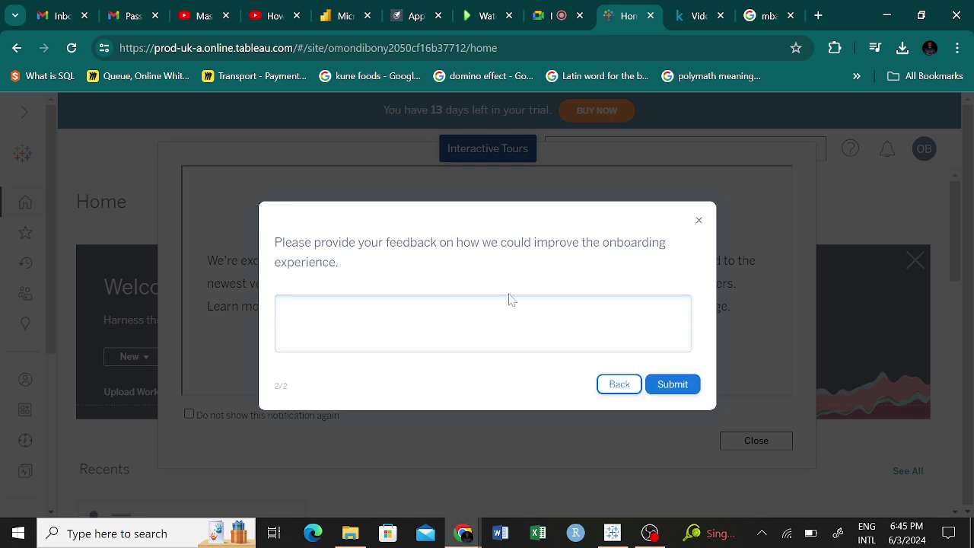
{"action": "left_click", "coordinate": [675, 390]}
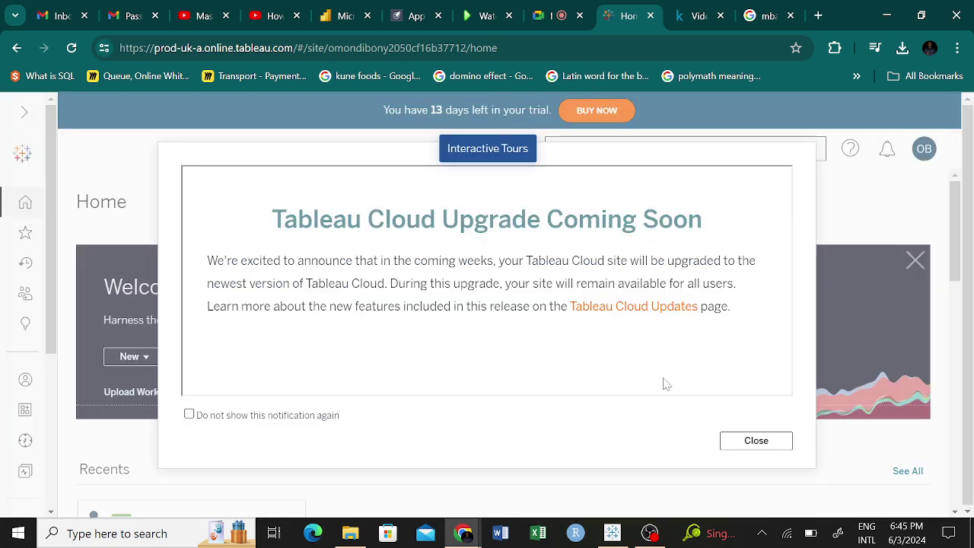
{"action": "left_click", "coordinate": [757, 442]}
{"action": "scroll", "coordinate": [445, 335], "scroll_direction": "down", "scroll_amount": 4}
Dismiss the welcome banner and its notification on the Tableau Cloud Home page.
{"action": "scroll", "coordinate": [441, 333], "scroll_direction": "up", "scroll_amount": 3}
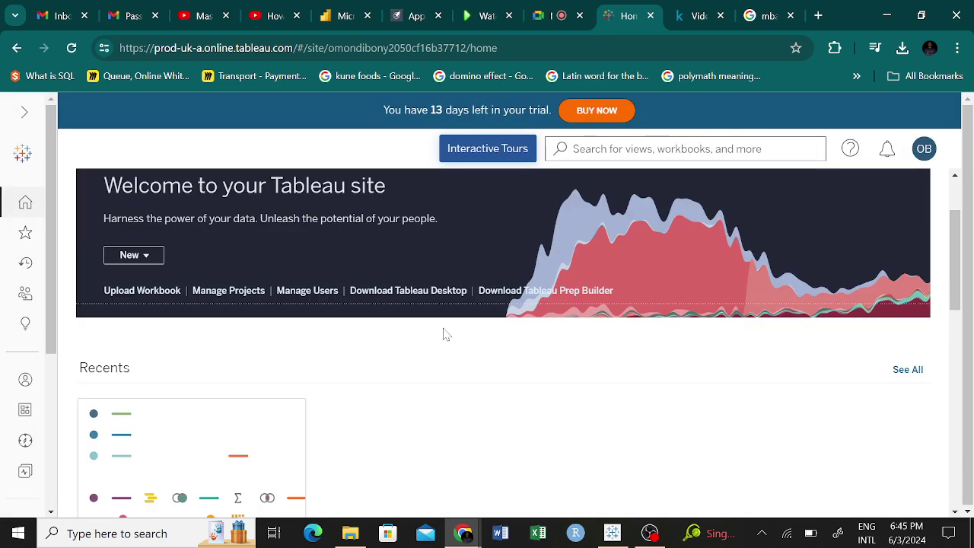
{"action": "scroll", "coordinate": [441, 333], "scroll_direction": "down", "scroll_amount": 2}
{"action": "scroll", "coordinate": [449, 334], "scroll_direction": "up", "scroll_amount": 3}
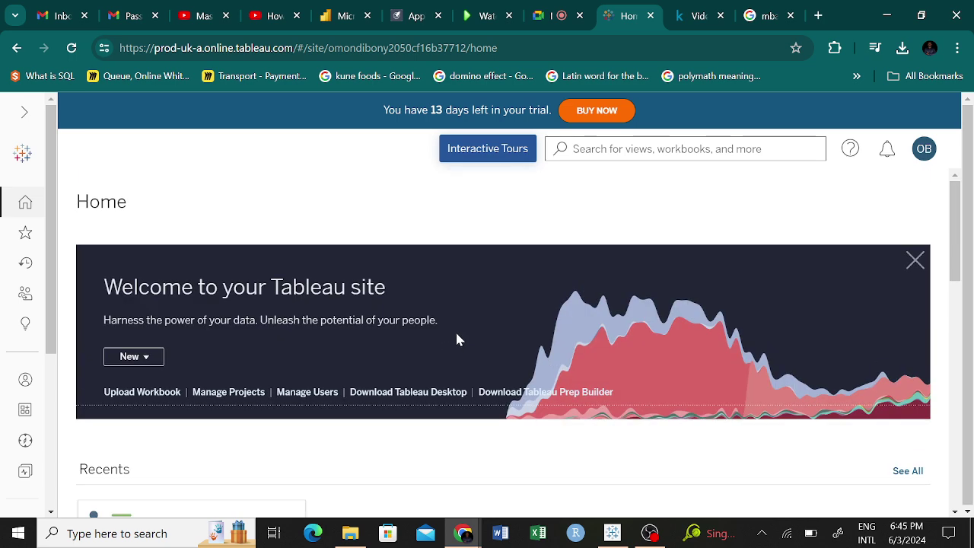
{"action": "left_click", "coordinate": [916, 261]}
{"action": "scroll", "coordinate": [491, 432], "scroll_direction": "down", "scroll_amount": 2}
{"action": "scroll", "coordinate": [492, 434], "scroll_direction": "up", "scroll_amount": 2}
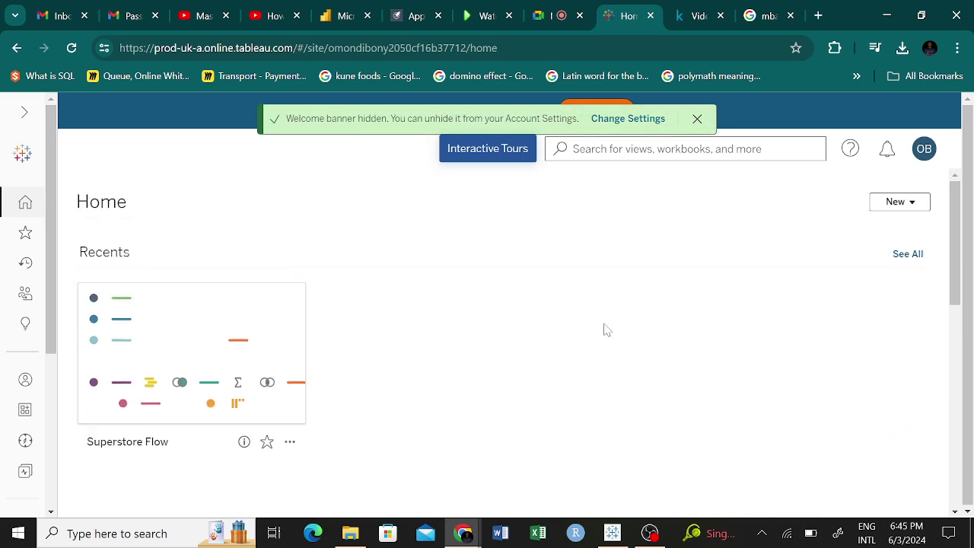
{"action": "left_click", "coordinate": [697, 119]}
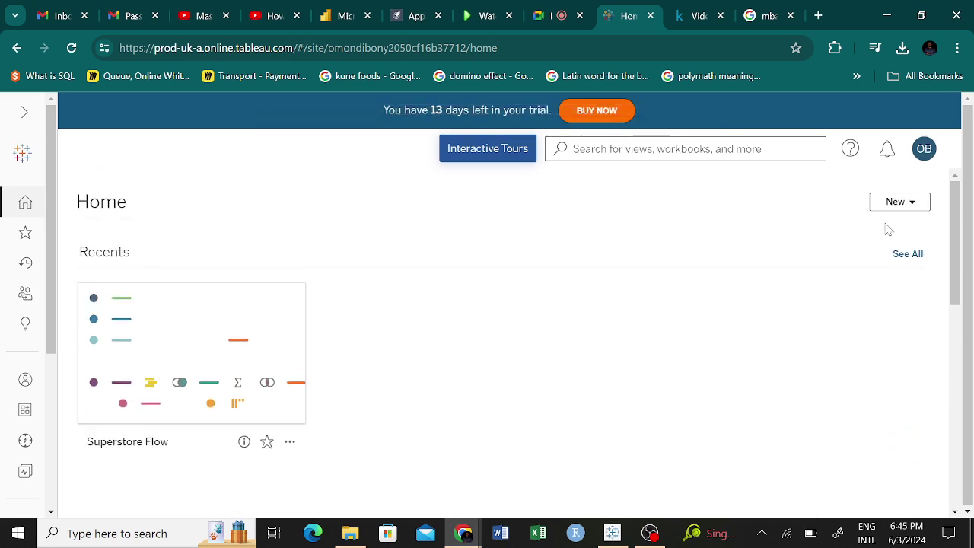
Browse the Home page's Recents and Accelerators sections.
{"action": "scroll", "coordinate": [617, 337], "scroll_direction": "down", "scroll_amount": 10}
{"action": "scroll", "coordinate": [621, 338], "scroll_direction": "up", "scroll_amount": 1}
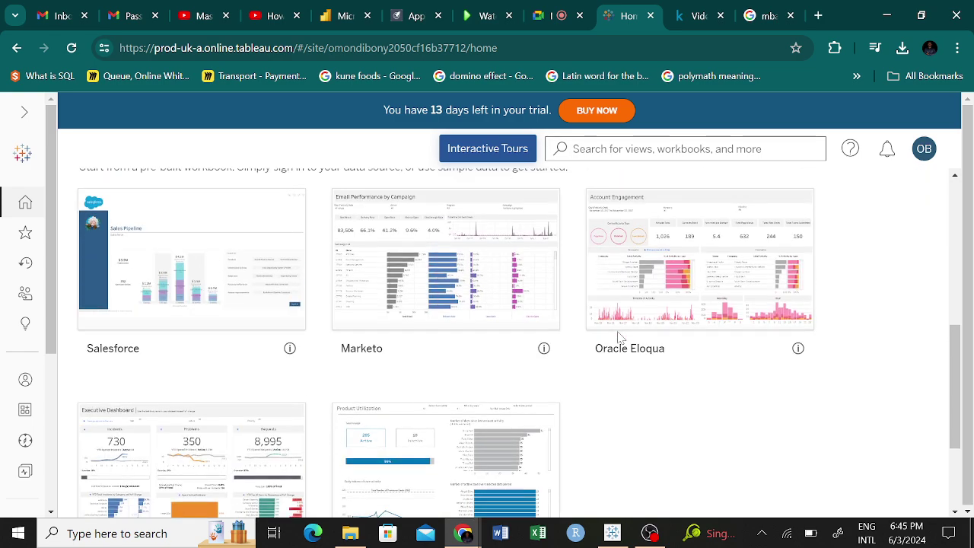
{"action": "scroll", "coordinate": [618, 337], "scroll_direction": "down", "scroll_amount": 2}
{"action": "scroll", "coordinate": [618, 337], "scroll_direction": "up", "scroll_amount": 2}
{"action": "scroll", "coordinate": [618, 337], "scroll_direction": "down", "scroll_amount": 2}
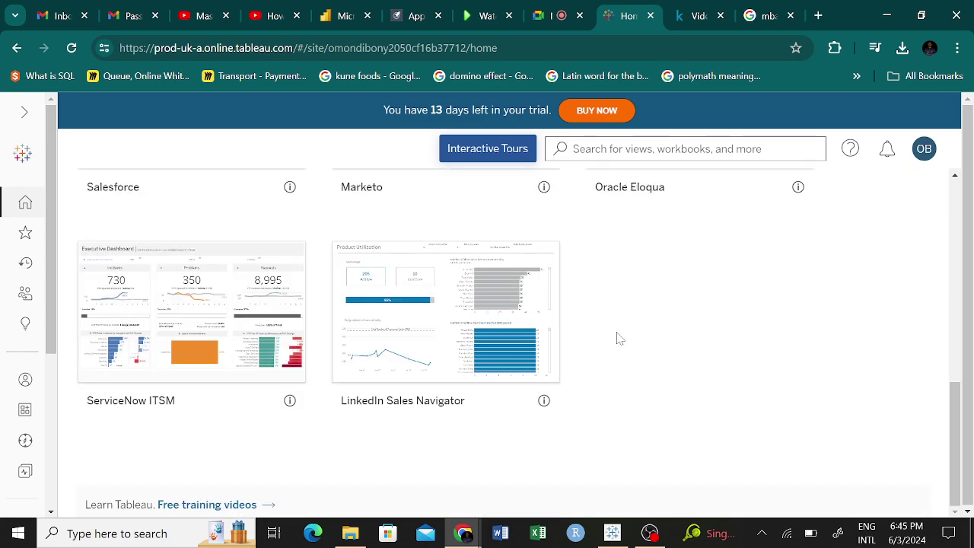
{"action": "scroll", "coordinate": [617, 337], "scroll_direction": "up", "scroll_amount": 10}
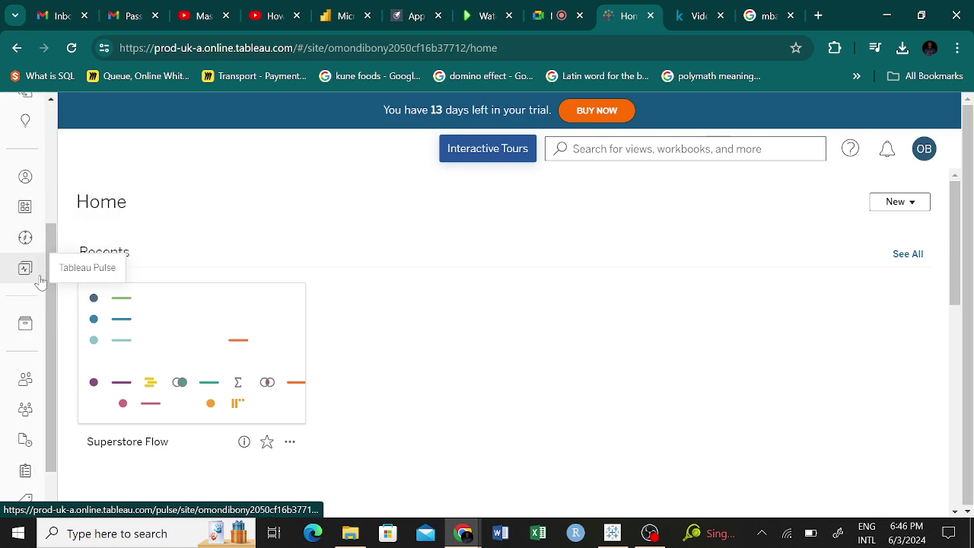
{"action": "scroll", "coordinate": [635, 309], "scroll_direction": "down", "scroll_amount": 1}
{"action": "scroll", "coordinate": [635, 309], "scroll_direction": "up", "scroll_amount": 1}
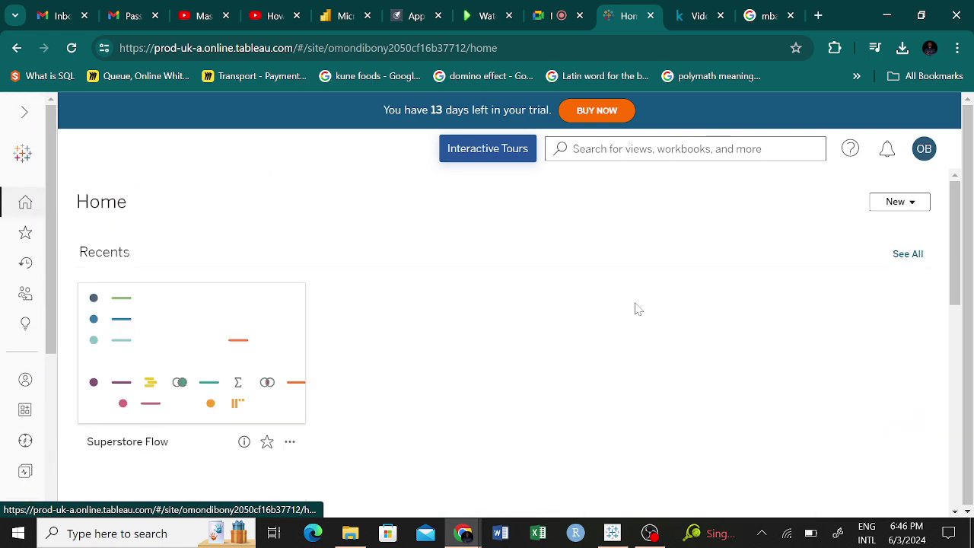
{"action": "scroll", "coordinate": [635, 312], "scroll_direction": "down", "scroll_amount": 5}
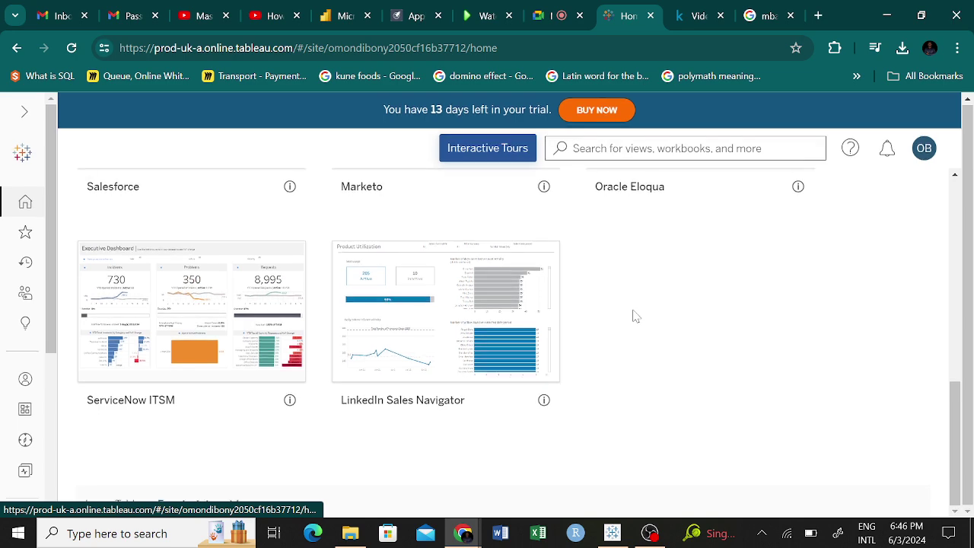
{"action": "scroll", "coordinate": [271, 298], "scroll_direction": "up", "scroll_amount": 5}
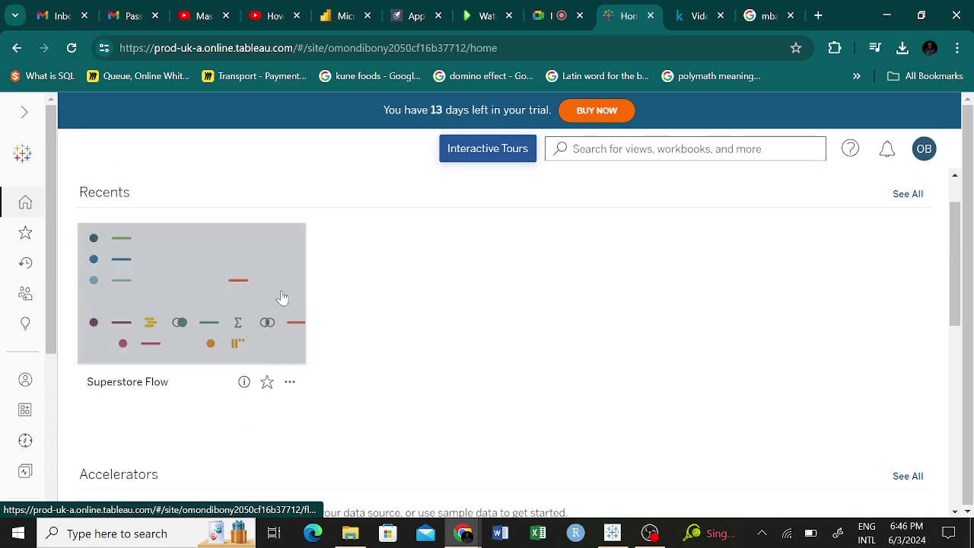
{"action": "scroll", "coordinate": [354, 413], "scroll_direction": "up", "scroll_amount": 1}
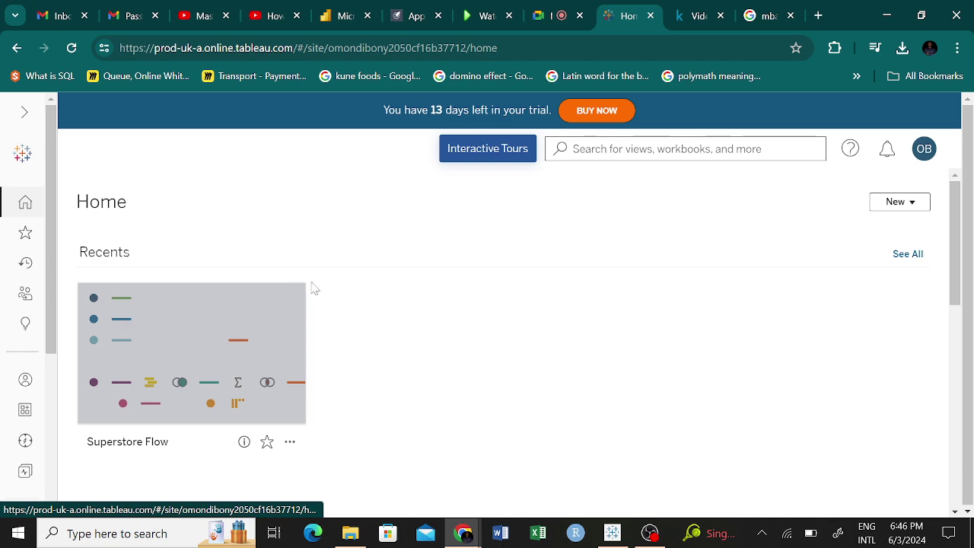
{"action": "scroll", "coordinate": [435, 296], "scroll_direction": "down", "scroll_amount": 3}
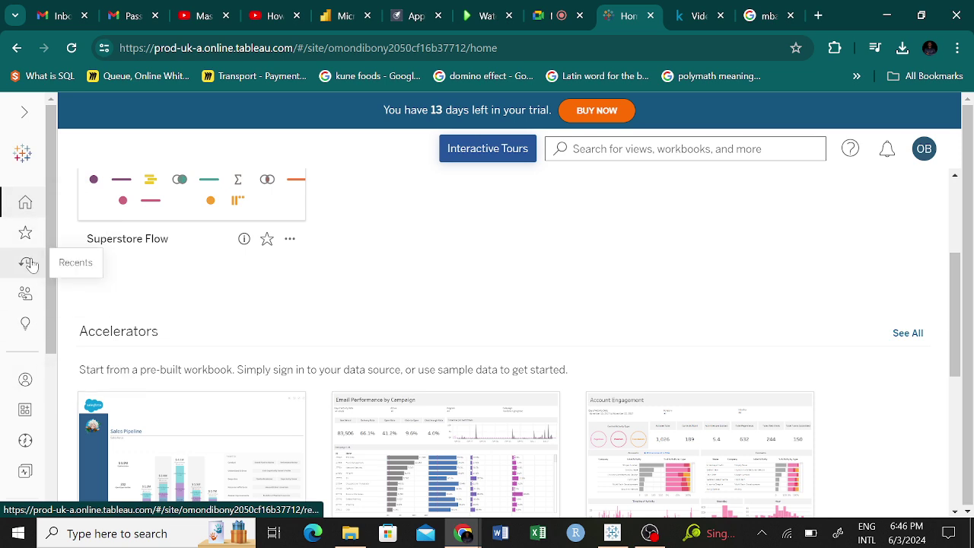
Expand the labelled side navigation, then return to Tableau Desktop with the BI Practice Data source.
{"action": "left_click", "coordinate": [25, 113]}
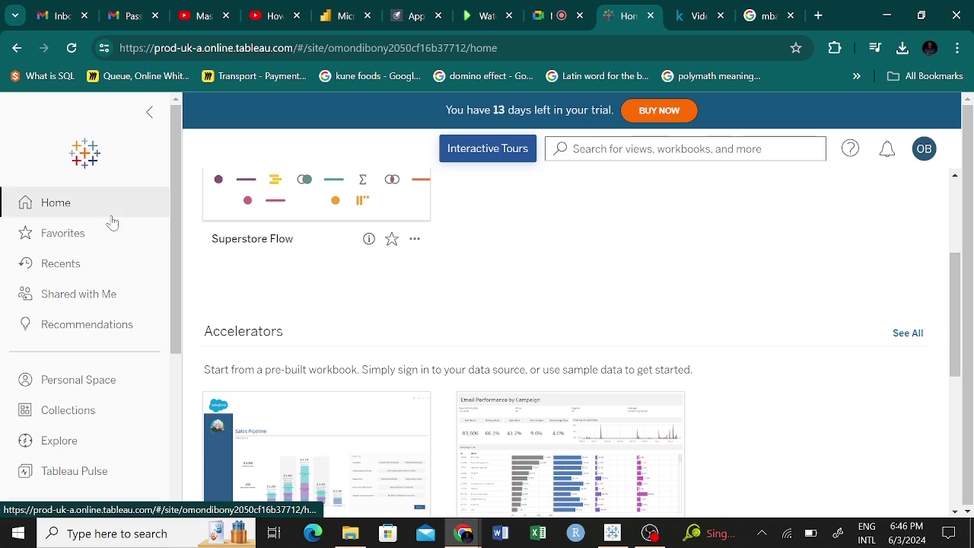
{"action": "scroll", "coordinate": [104, 330], "scroll_direction": "down", "scroll_amount": 2}
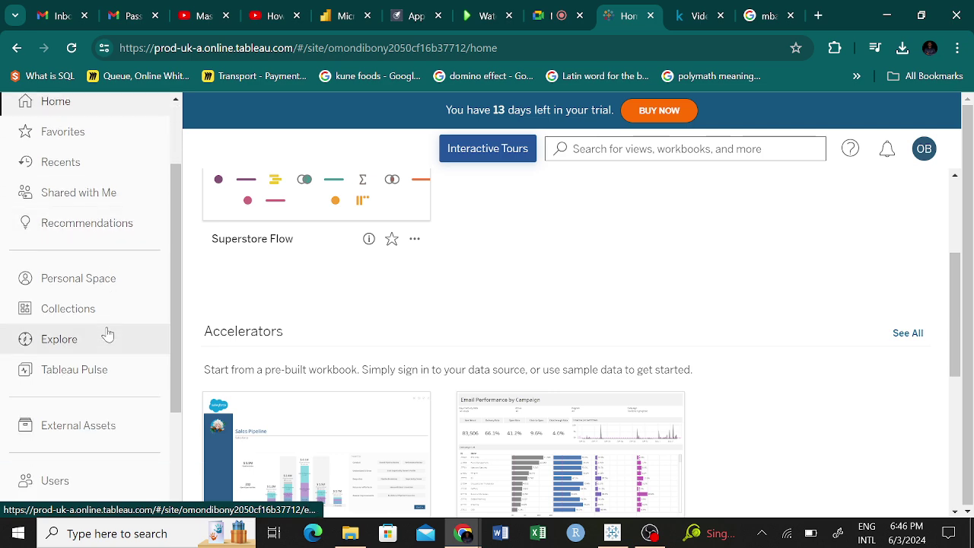
{"action": "scroll", "coordinate": [533, 318], "scroll_direction": "down", "scroll_amount": 5}
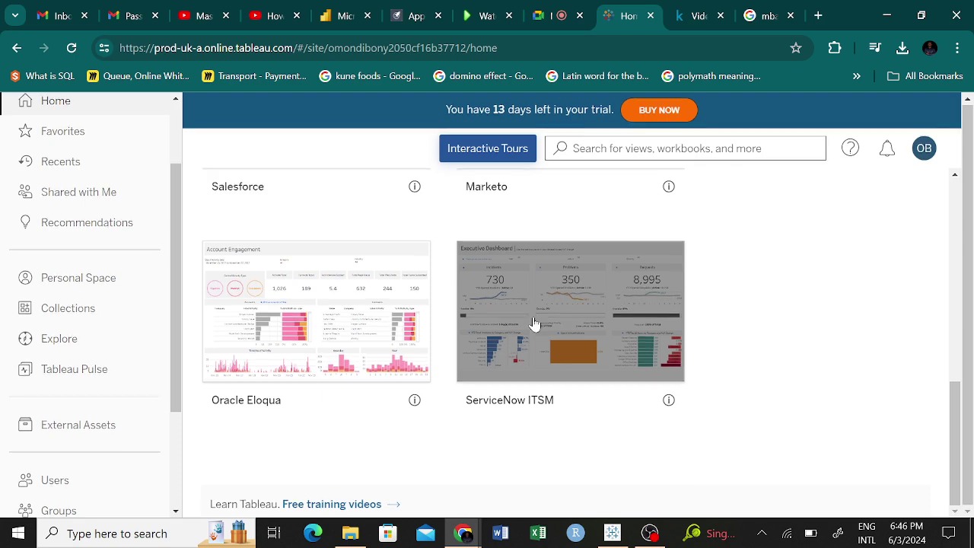
{"action": "scroll", "coordinate": [684, 342], "scroll_direction": "up", "scroll_amount": 6}
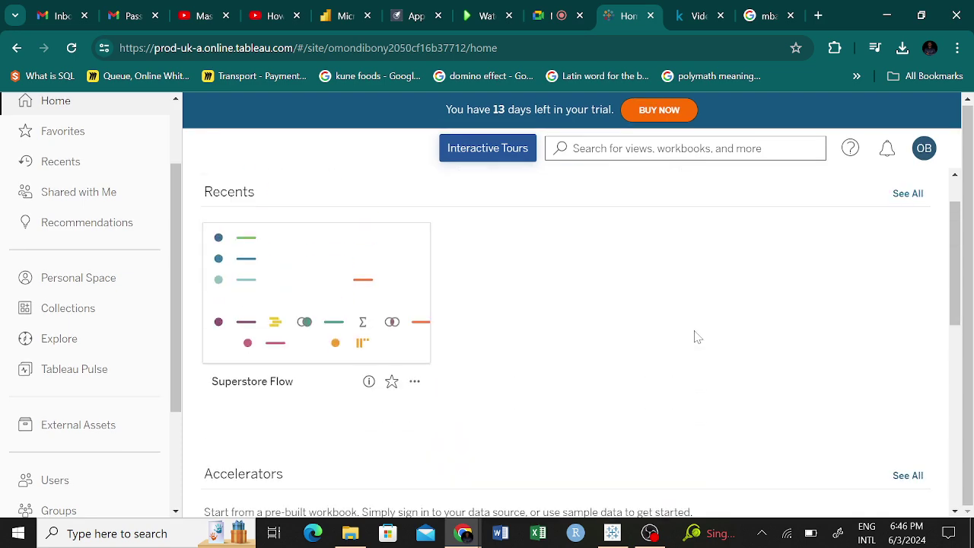
{"action": "scroll", "coordinate": [694, 336], "scroll_direction": "up", "scroll_amount": 1}
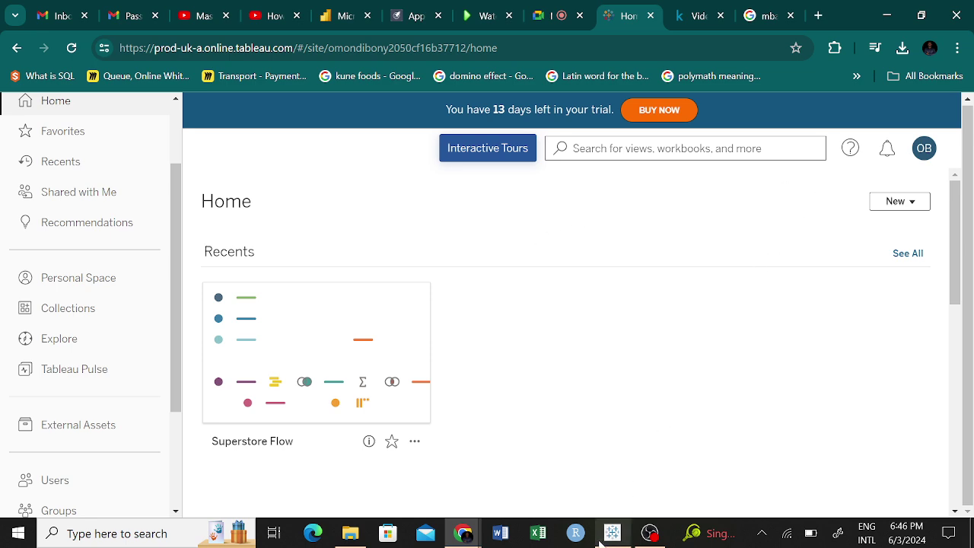
{"action": "left_click", "coordinate": [612, 533]}
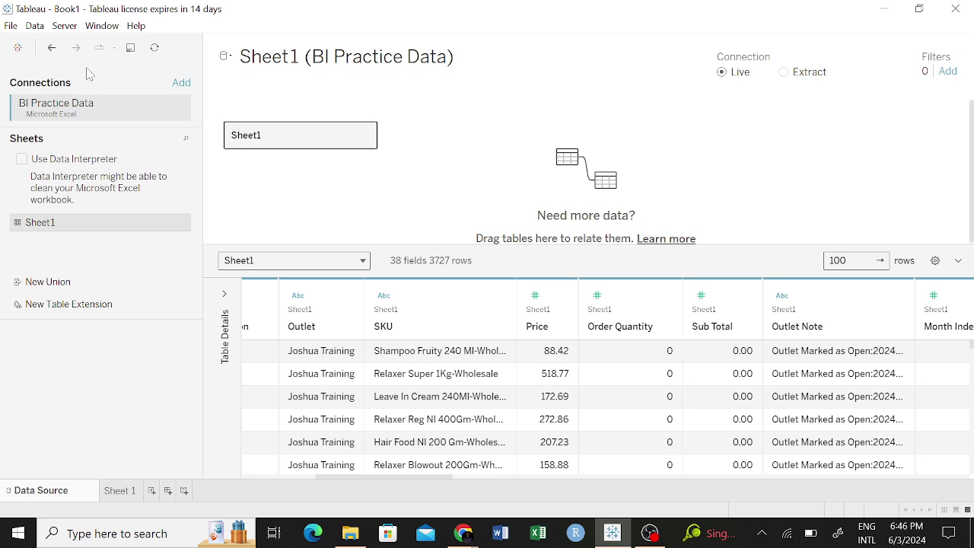
Look through the BI Practice Data connection options and the File menu without choosing anything.
{"action": "left_click", "coordinate": [183, 108]}
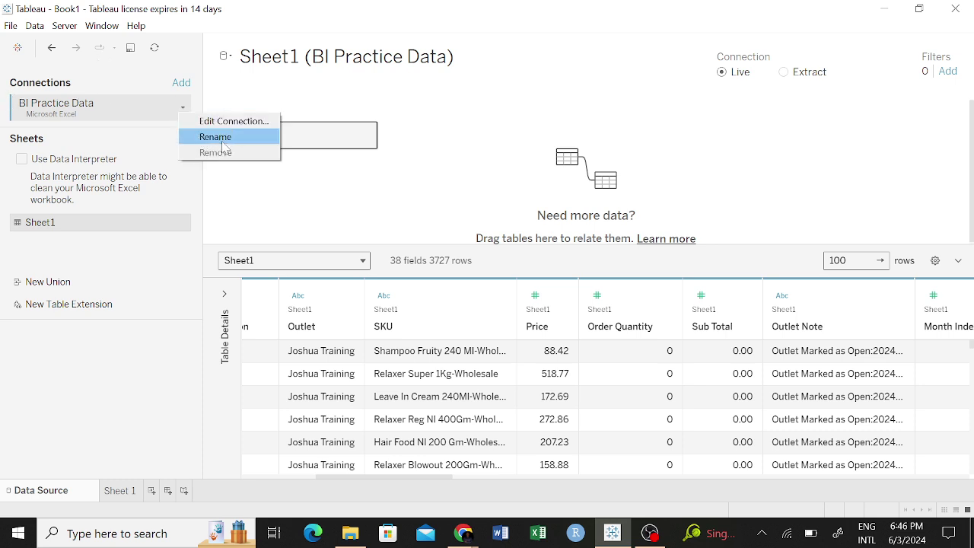
{"action": "left_click", "coordinate": [209, 81]}
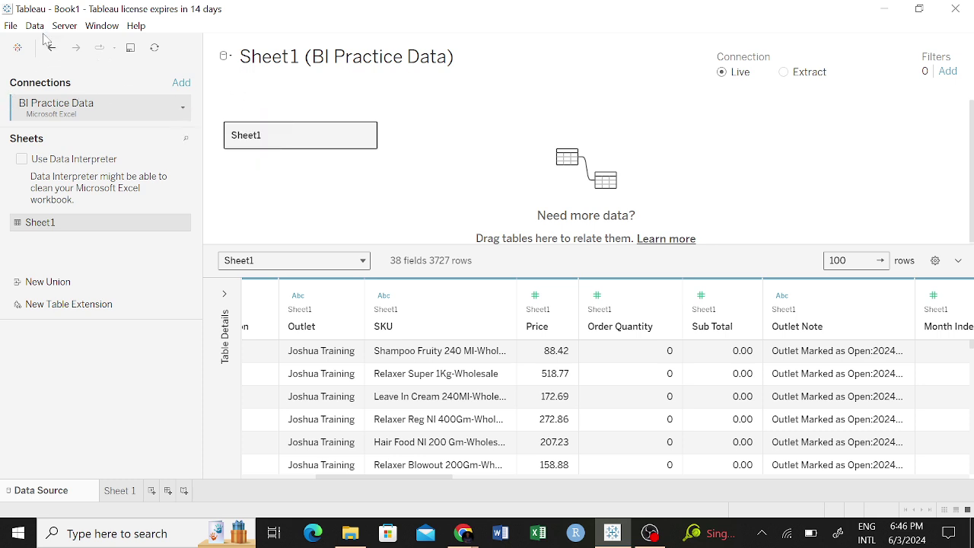
{"action": "left_click", "coordinate": [12, 27]}
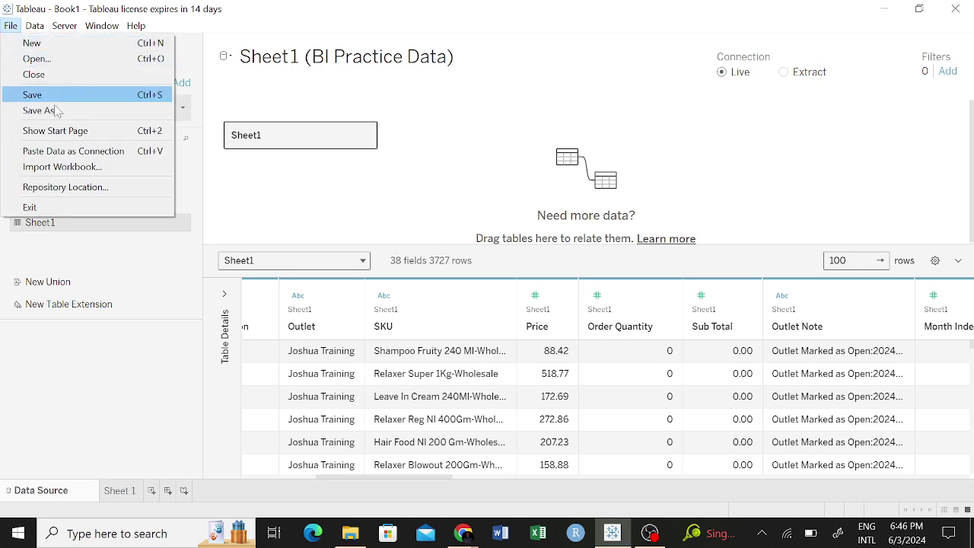
{"action": "left_click", "coordinate": [119, 386]}
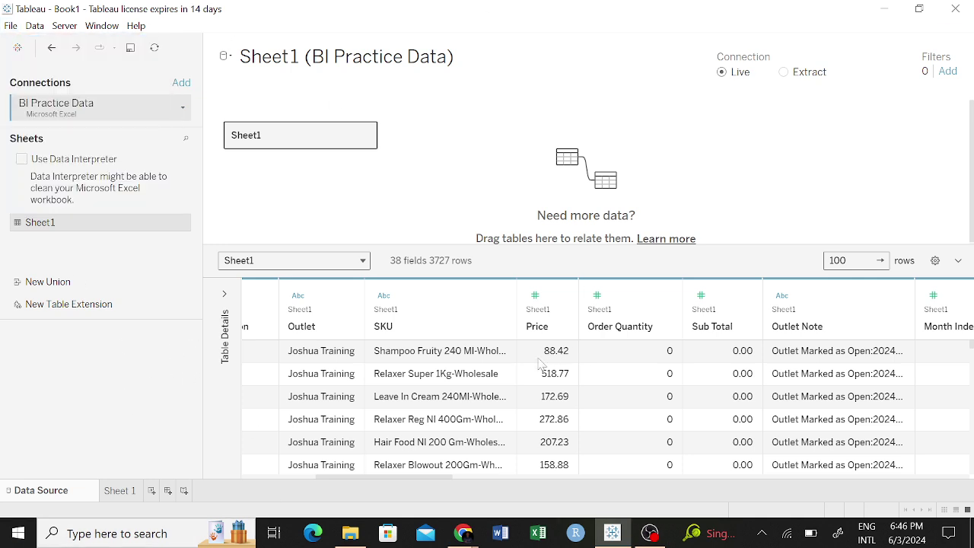
Check the Tableau Cloud home page in the browser, then return to Tableau Desktop.
{"action": "mouse_move", "coordinate": [463, 535]}
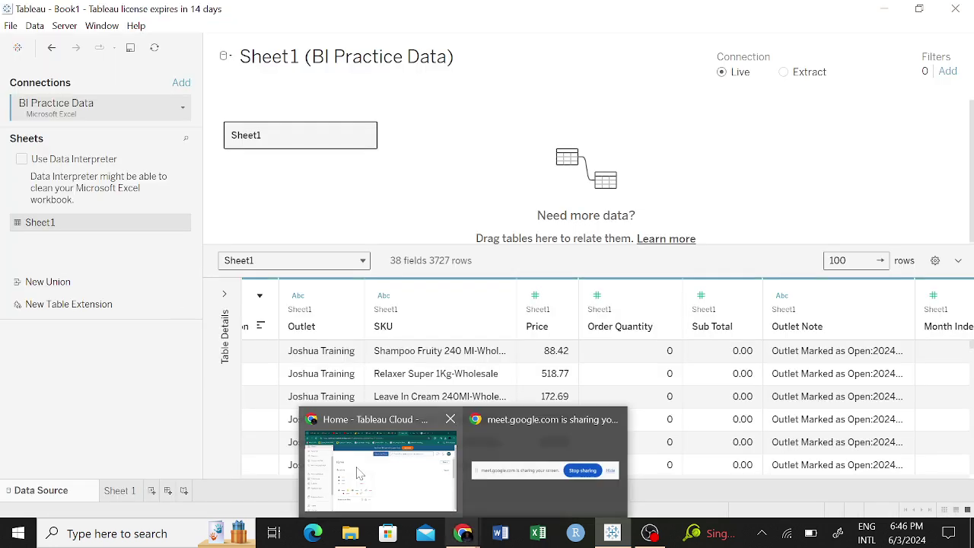
{"action": "left_click", "coordinate": [359, 474]}
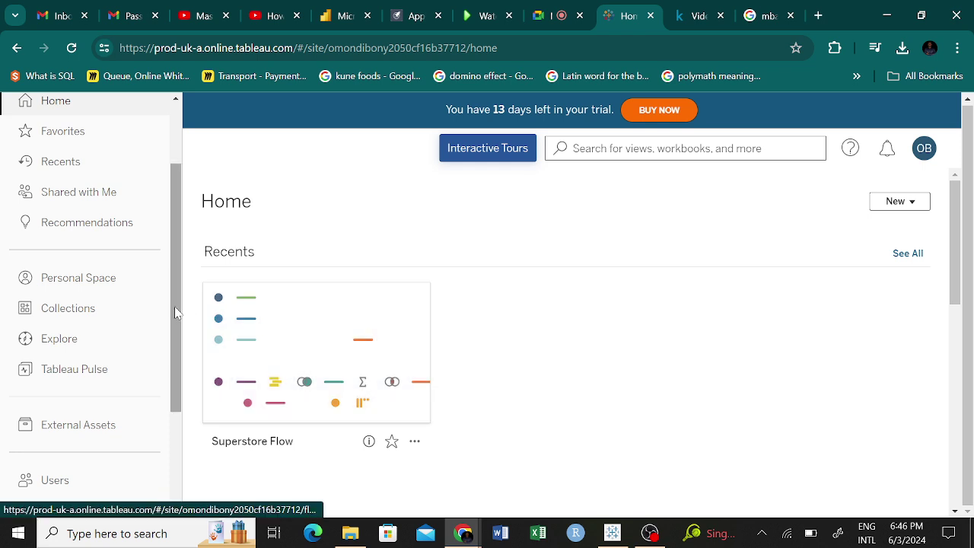
{"action": "scroll", "coordinate": [46, 320], "scroll_direction": "up", "scroll_amount": 2}
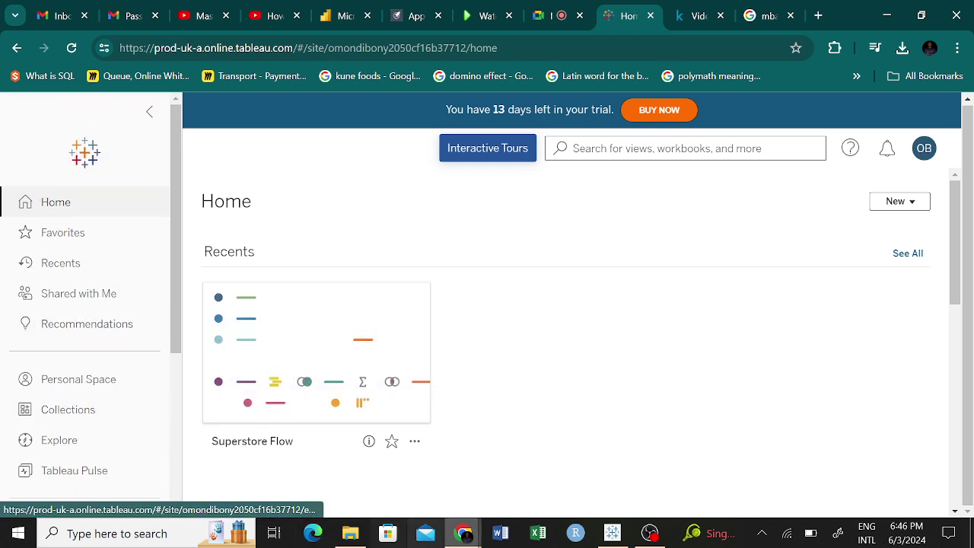
{"action": "left_click", "coordinate": [613, 533]}
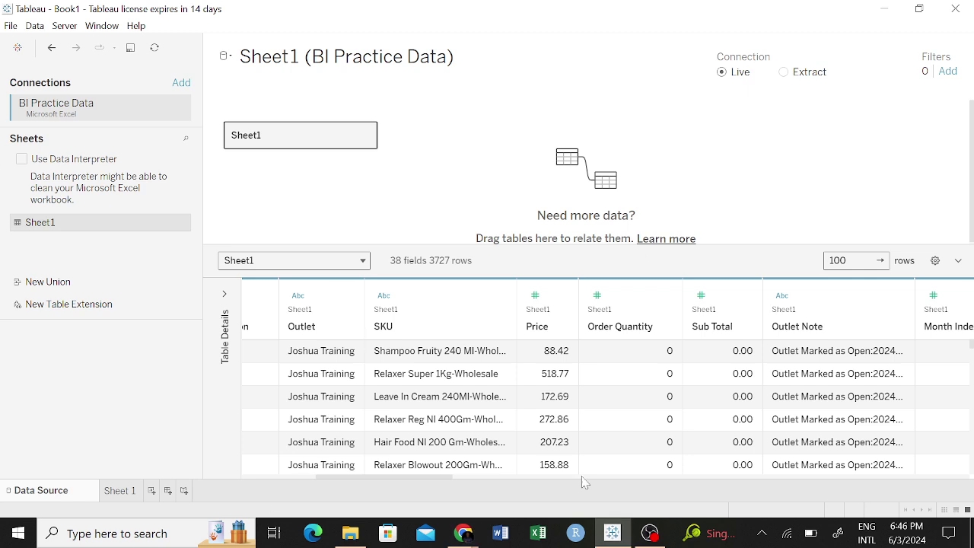
Undo and redo removing the duplicate BI Practice Data connection, then go to the Start page.
{"action": "left_click", "coordinate": [56, 52]}
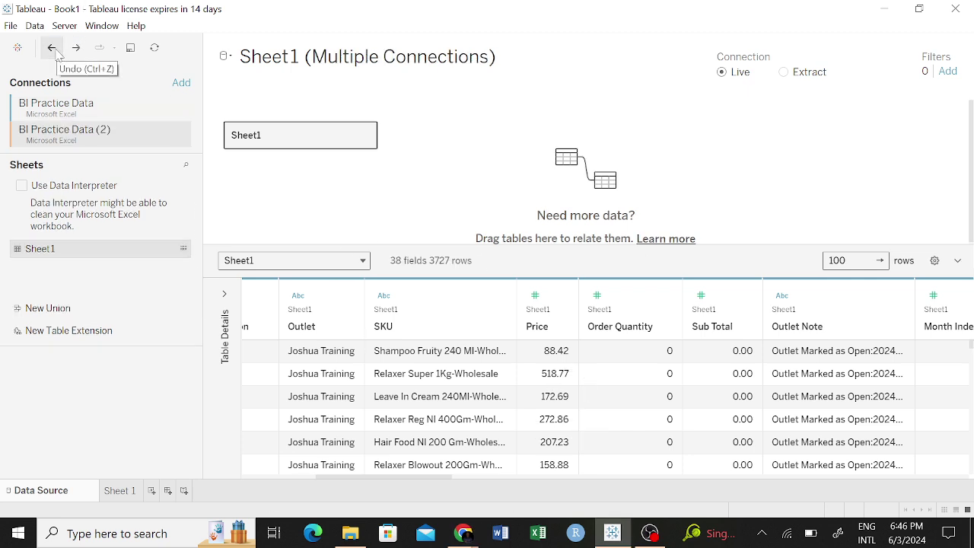
{"action": "left_click", "coordinate": [79, 49]}
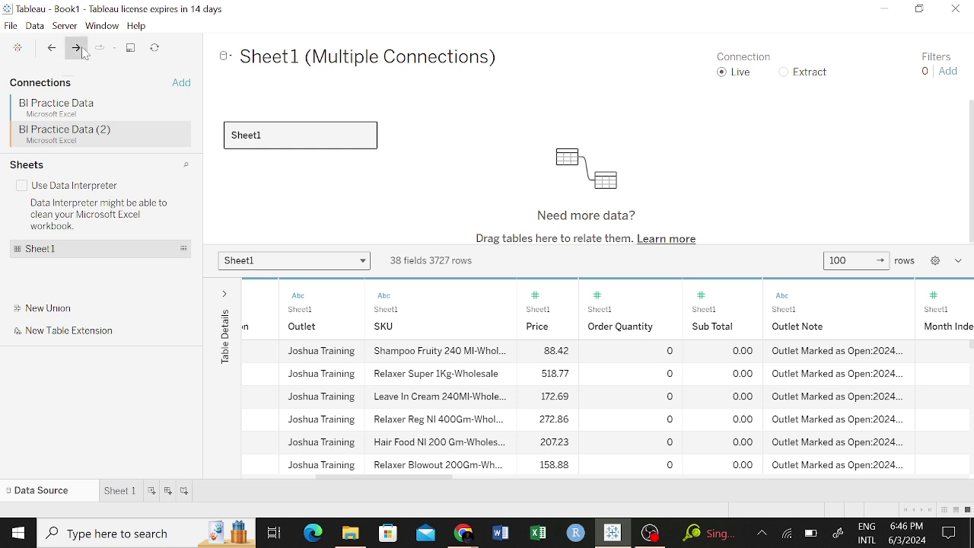
{"action": "left_click", "coordinate": [17, 47]}
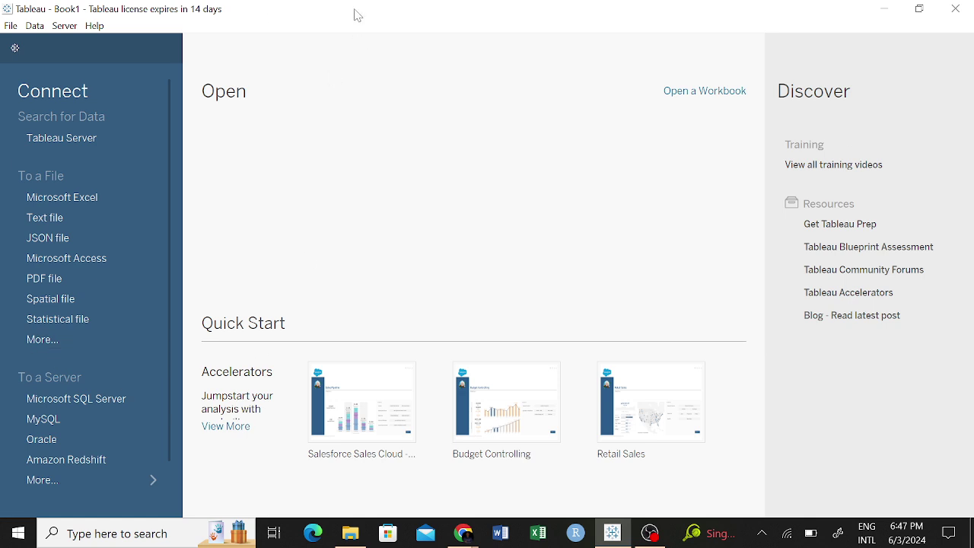
Glance through the Data menu, then return to the BI Practice Data source page.
{"action": "left_click", "coordinate": [36, 26]}
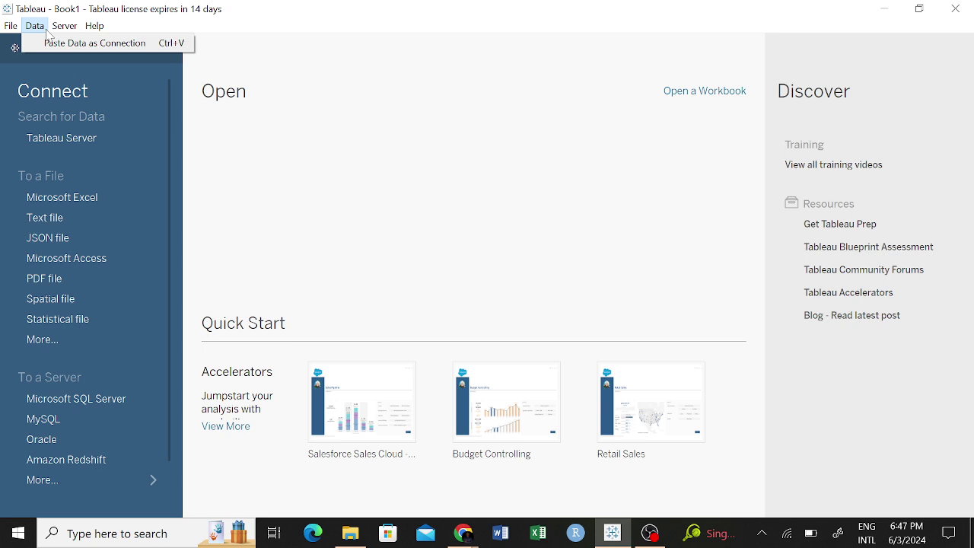
{"action": "left_click", "coordinate": [45, 29]}
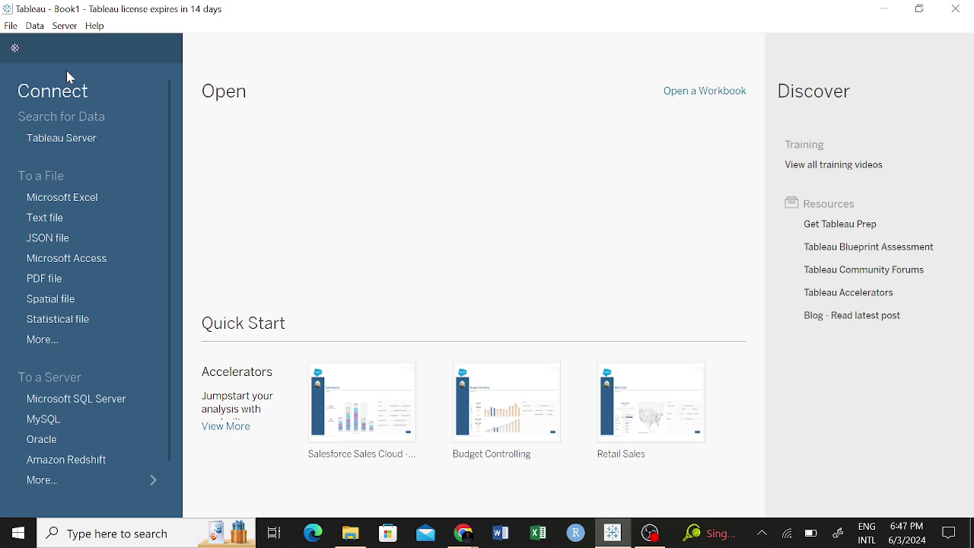
{"action": "left_click", "coordinate": [21, 48]}
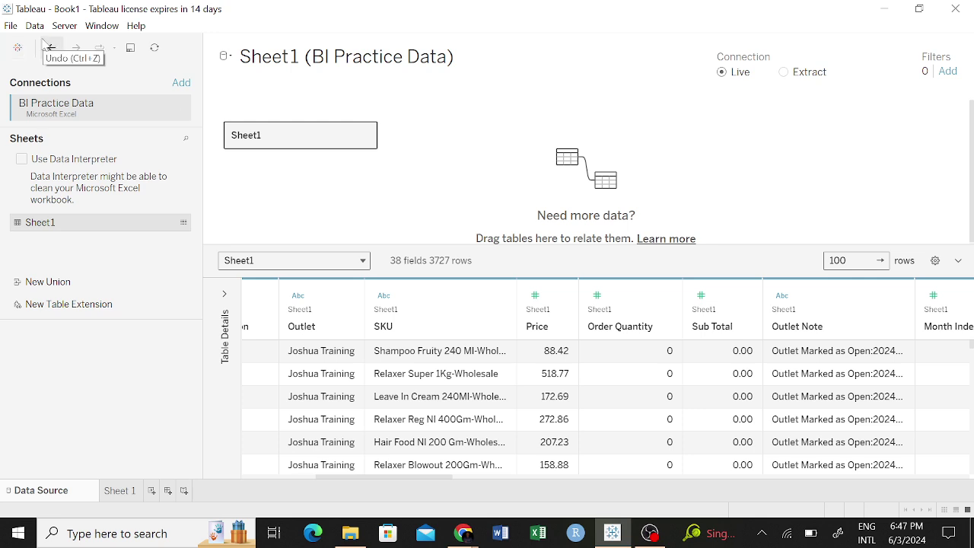
Browse the File menu and the window management menu without choosing anything.
{"action": "left_click", "coordinate": [12, 27]}
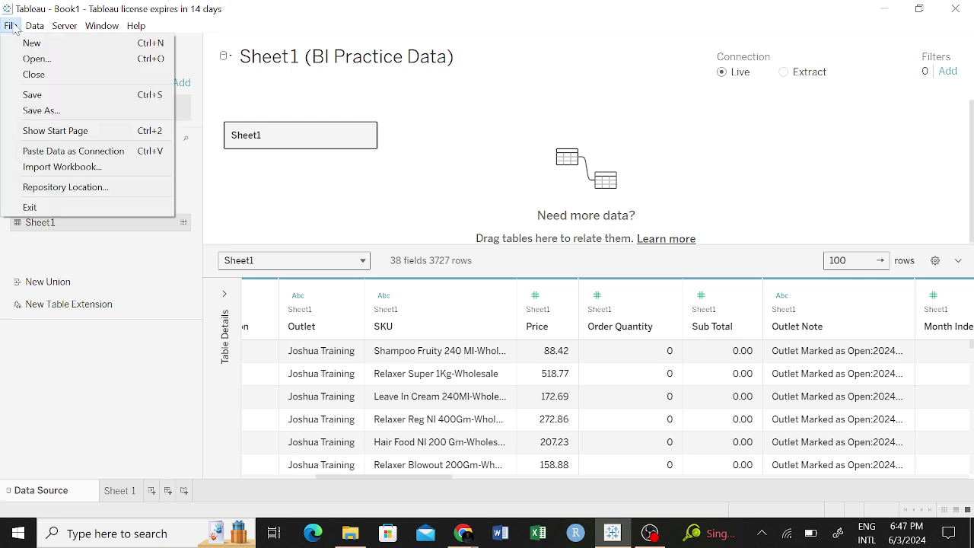
{"action": "left_click", "coordinate": [14, 28]}
{"action": "left_click", "coordinate": [7, 9]}
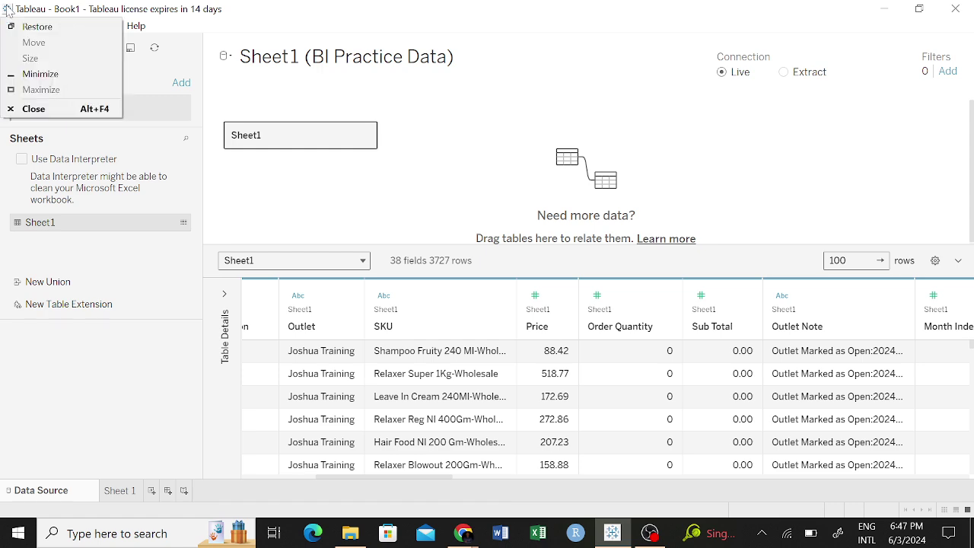
{"action": "left_click", "coordinate": [8, 9]}
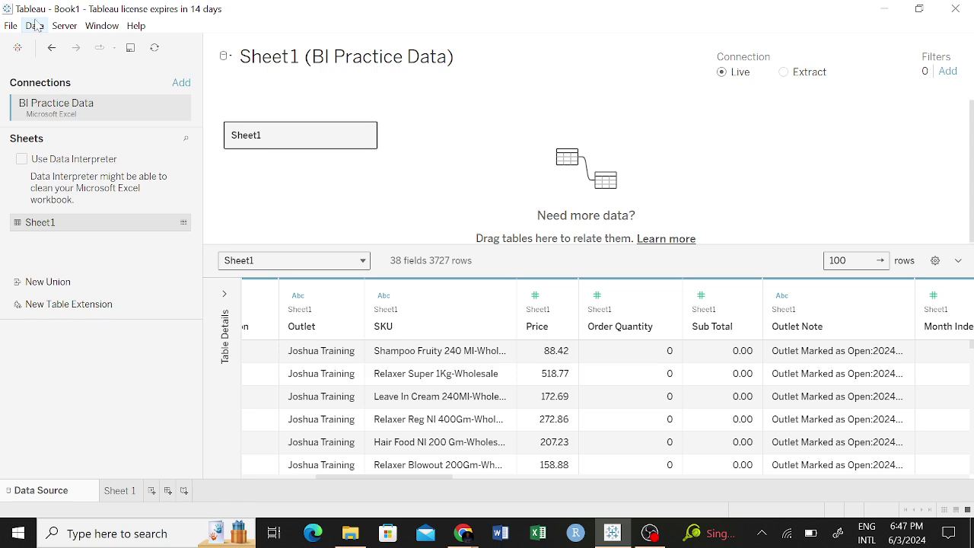
Glance at the Data menu, then quit Tableau Desktop without saving Book1.
{"action": "left_click", "coordinate": [35, 26]}
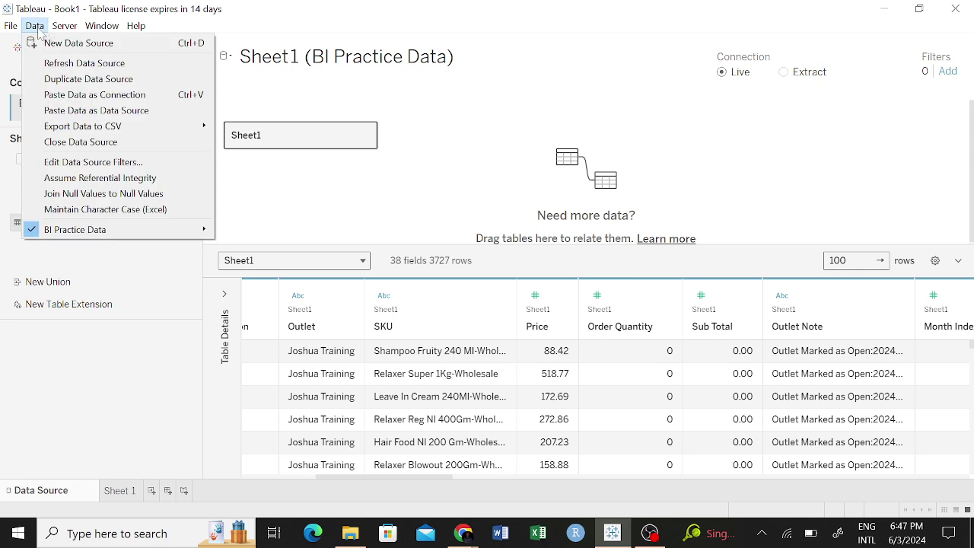
{"action": "left_click", "coordinate": [13, 28]}
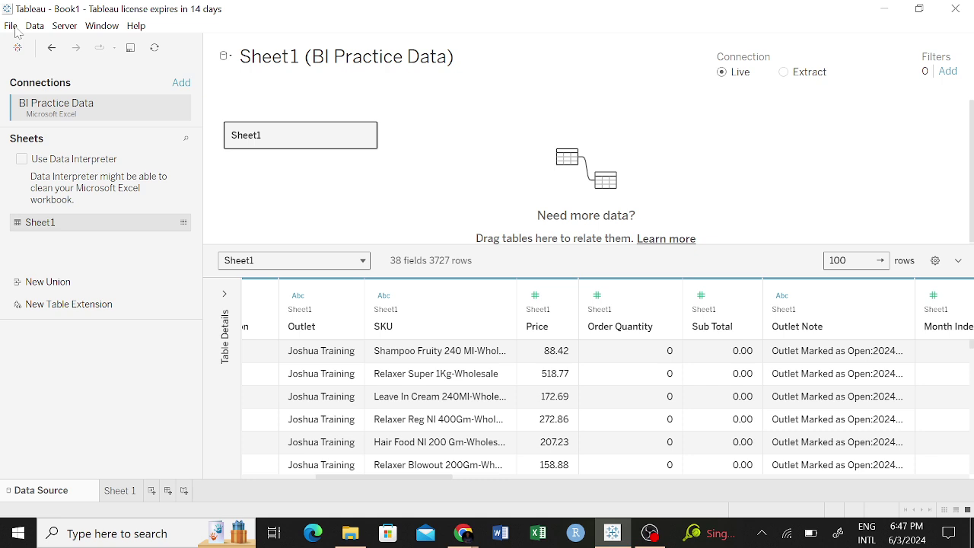
{"action": "left_click", "coordinate": [955, 8]}
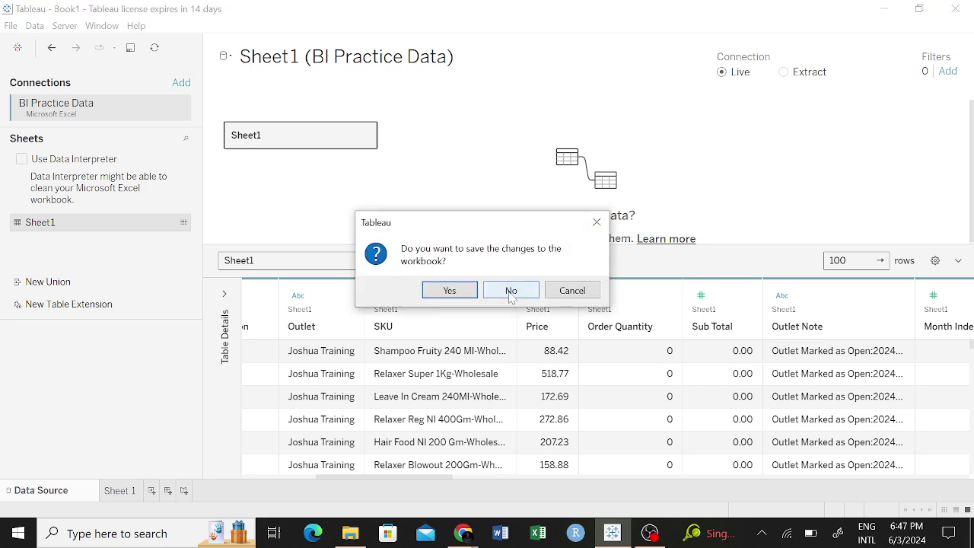
{"action": "left_click", "coordinate": [510, 291]}
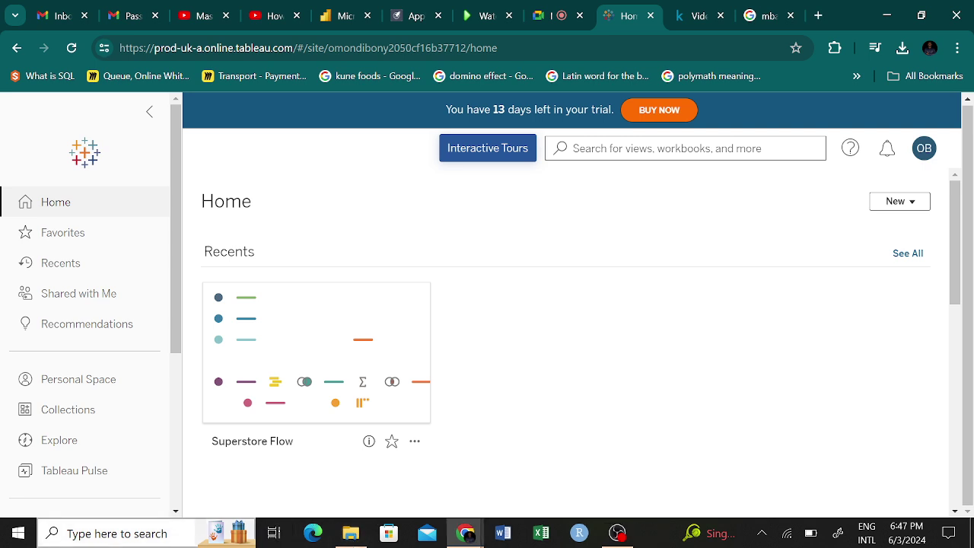
Search Windows for 'tab' and launch the Tableau 2024.1 best match.
{"action": "key", "text": "super"}
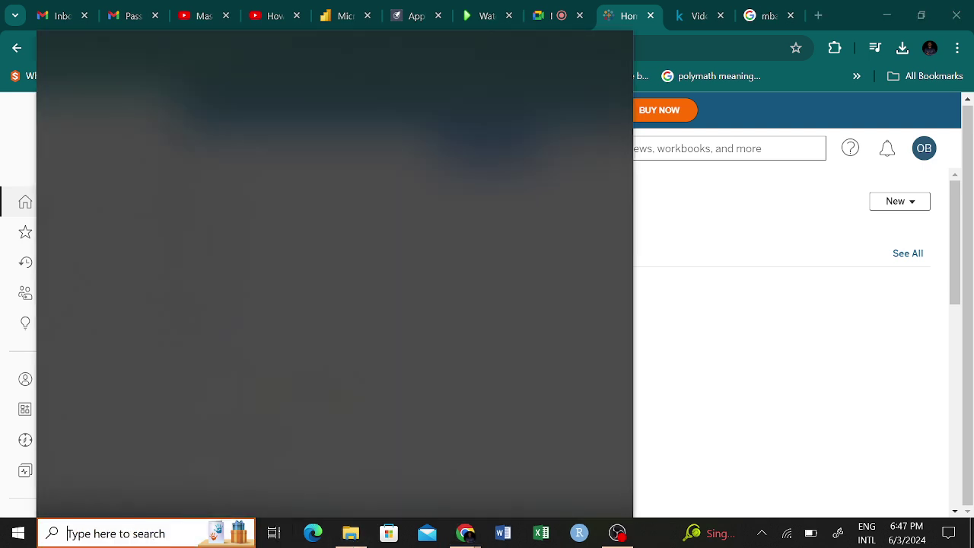
{"action": "type", "text": "tab"}
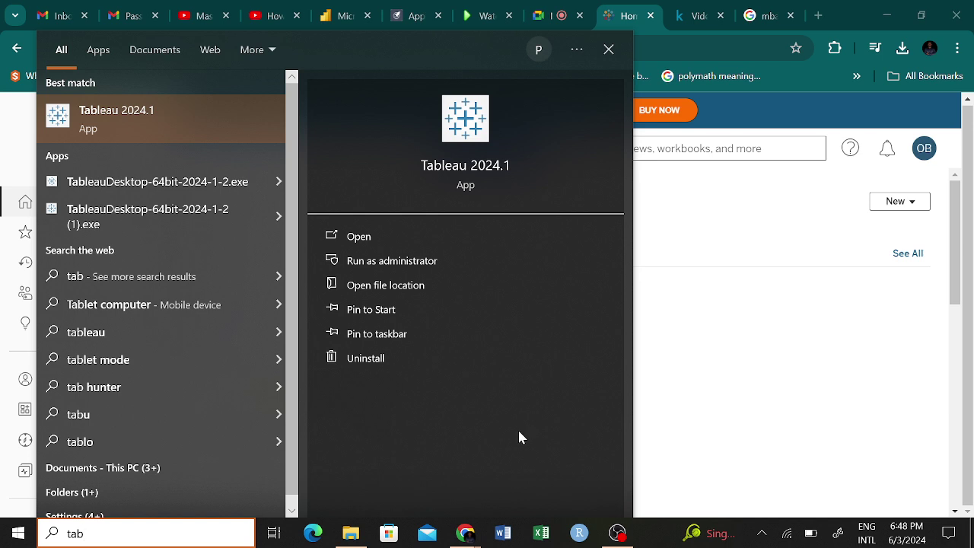
{"action": "left_click", "coordinate": [493, 169]}
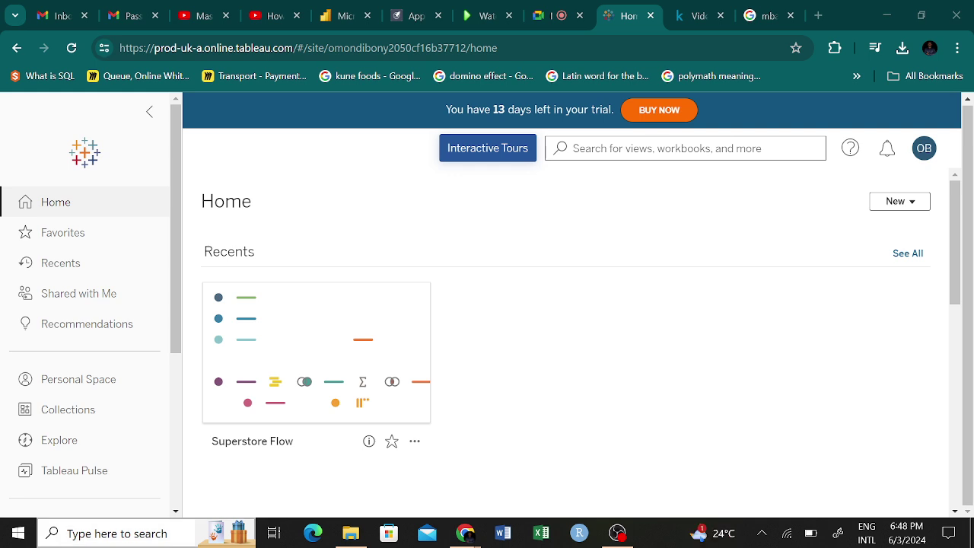
Search 'ta' to open Tableau 2024.1 again, then minimize the browser to reveal Downloads.
{"action": "left_click", "coordinate": [114, 533]}
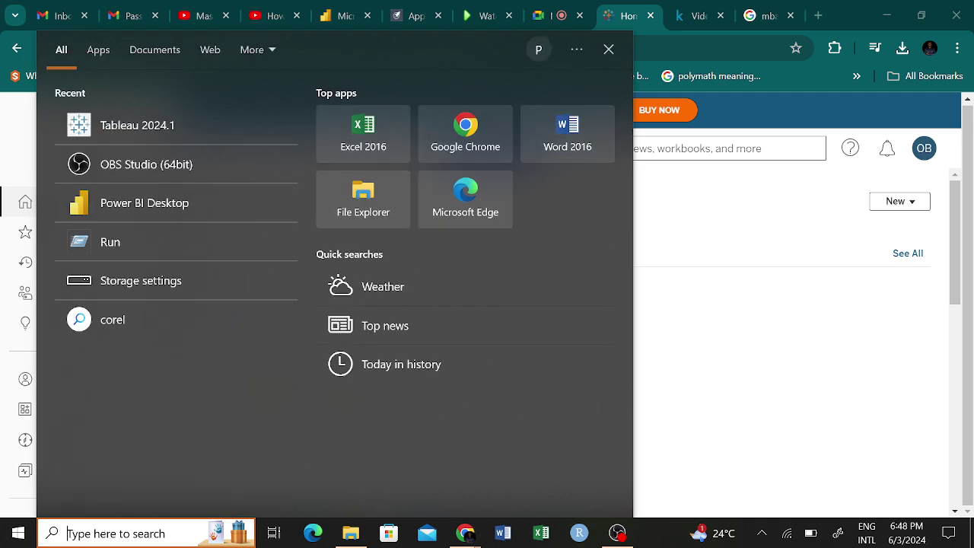
{"action": "type", "text": "ta"}
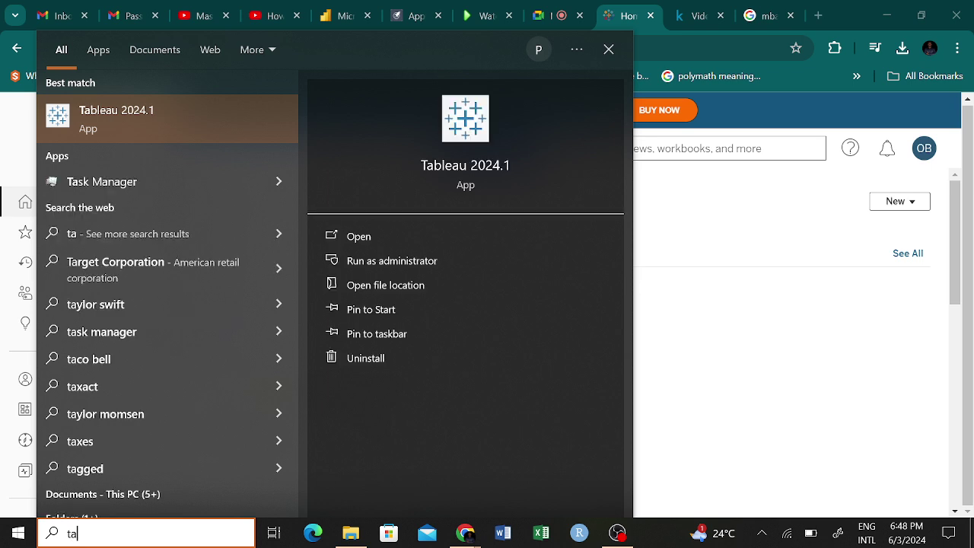
{"action": "left_click", "coordinate": [347, 242]}
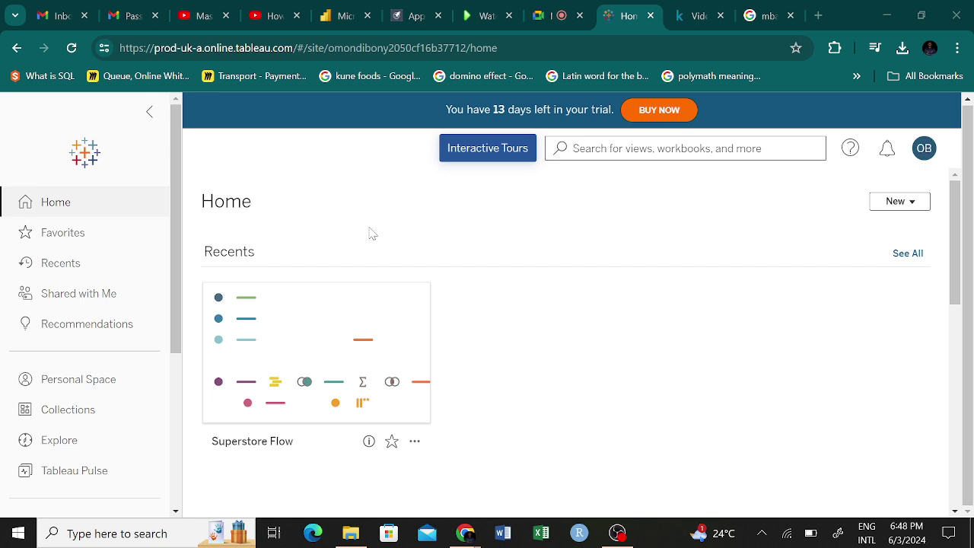
{"action": "left_click", "coordinate": [886, 15]}
Switch between the Tableau Cloud browser window and the Downloads folder, ending on the browser.
{"action": "mouse_move", "coordinate": [468, 516]}
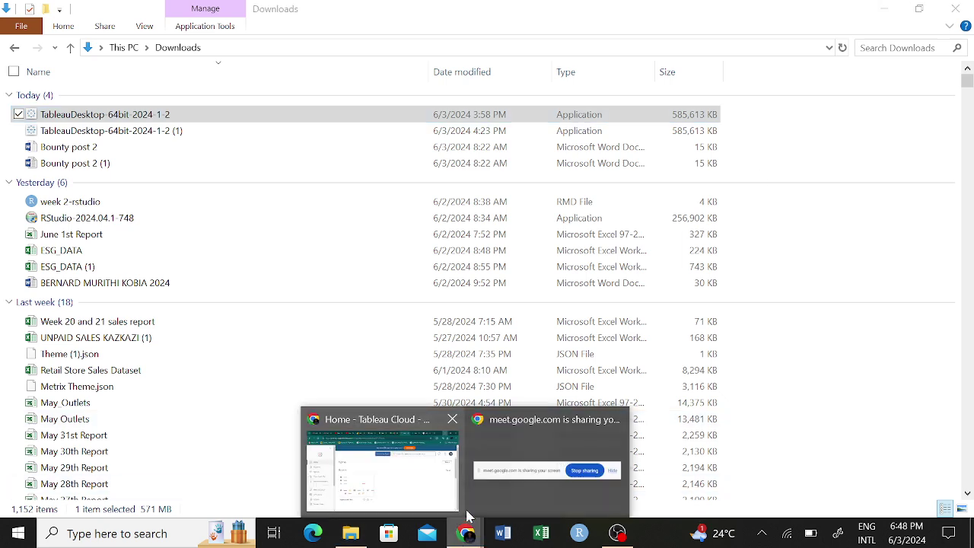
{"action": "left_click", "coordinate": [424, 498]}
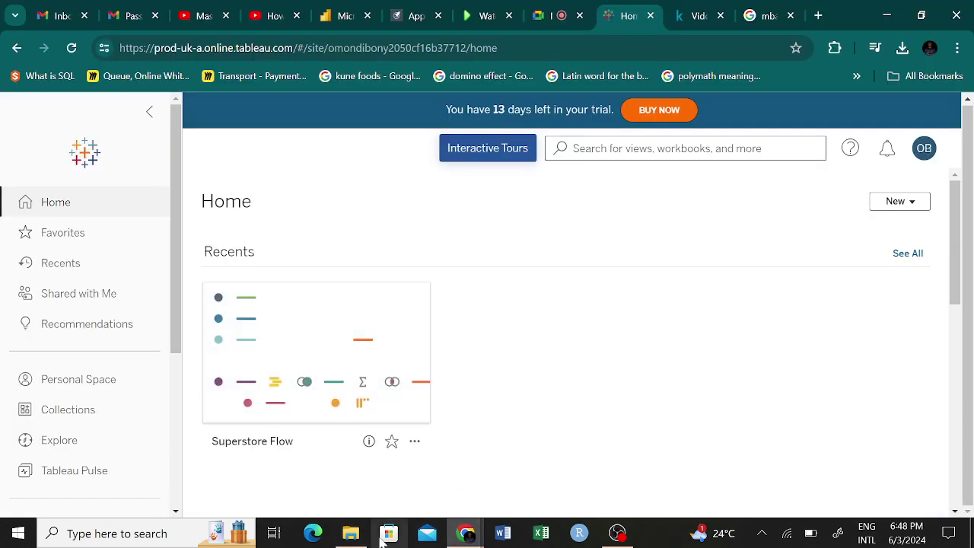
{"action": "left_click", "coordinate": [350, 534]}
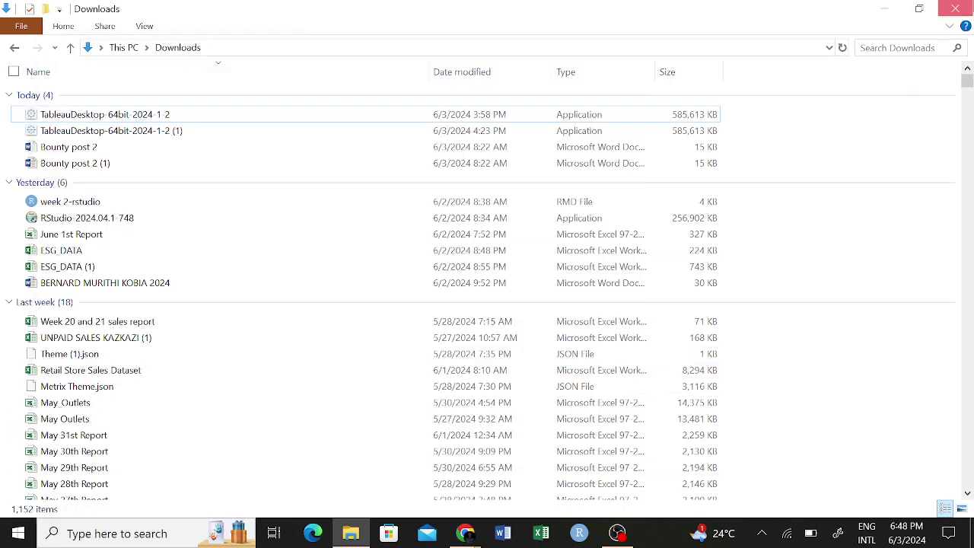
{"action": "left_click", "coordinate": [465, 534]}
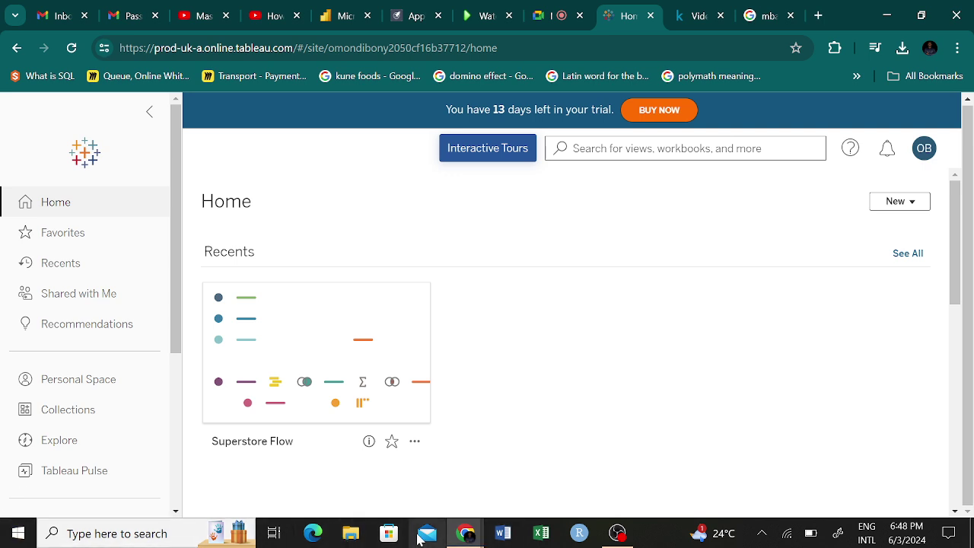
Hide the screen-sharing notice bar and bring up Windows search.
{"action": "mouse_move", "coordinate": [467, 532]}
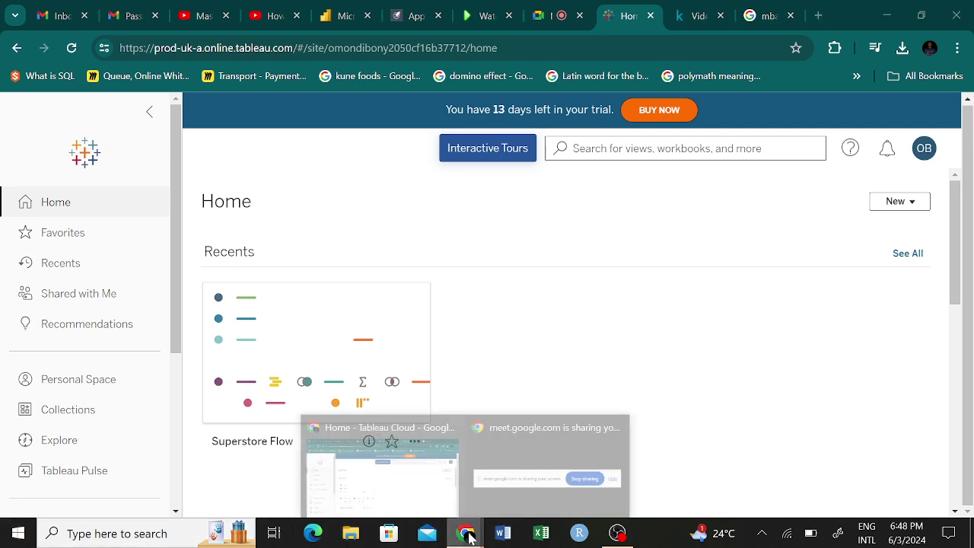
{"action": "left_click", "coordinate": [537, 479]}
{"action": "left_click", "coordinate": [624, 496]}
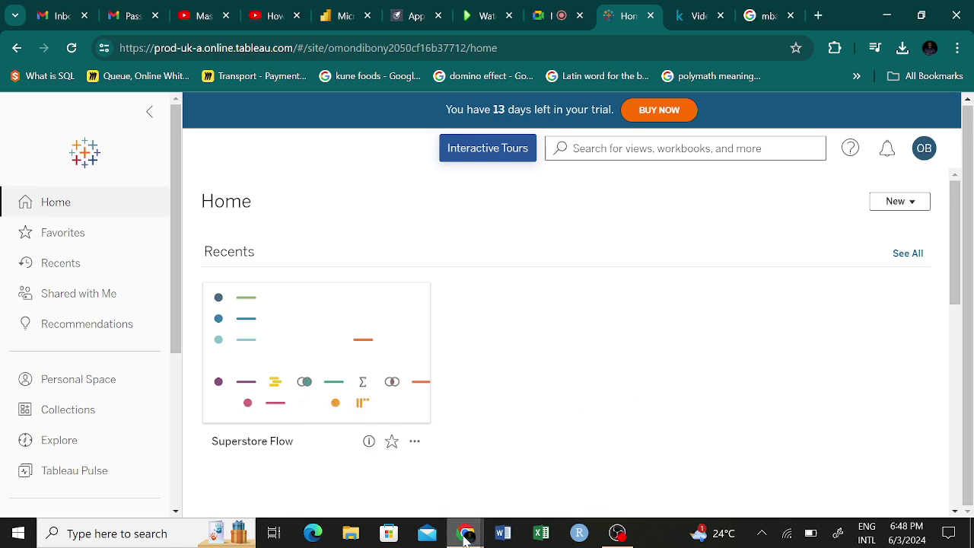
{"action": "mouse_move", "coordinate": [461, 538]}
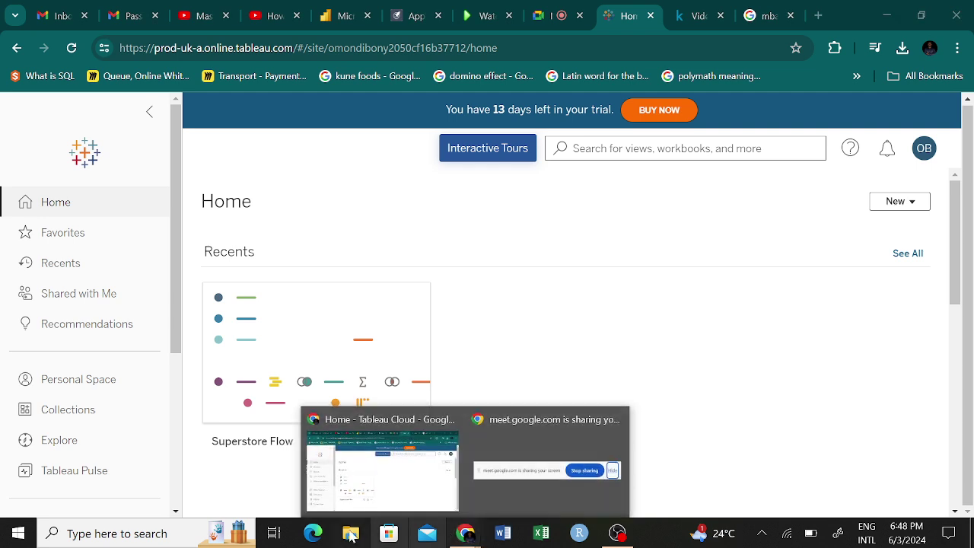
{"action": "left_click", "coordinate": [116, 536]}
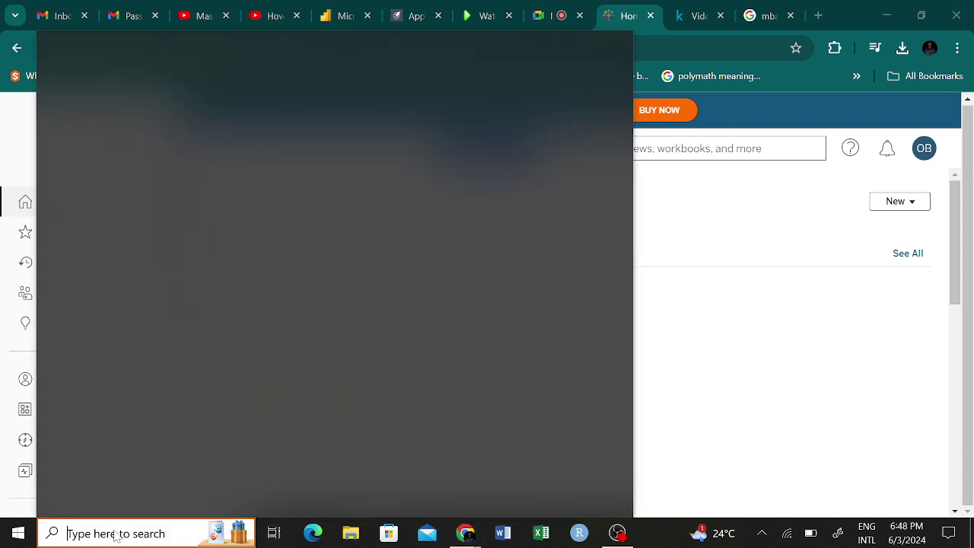
Search 't' to launch Tableau 2024.1, then reopen Windows search.
{"action": "type", "text": "t"}
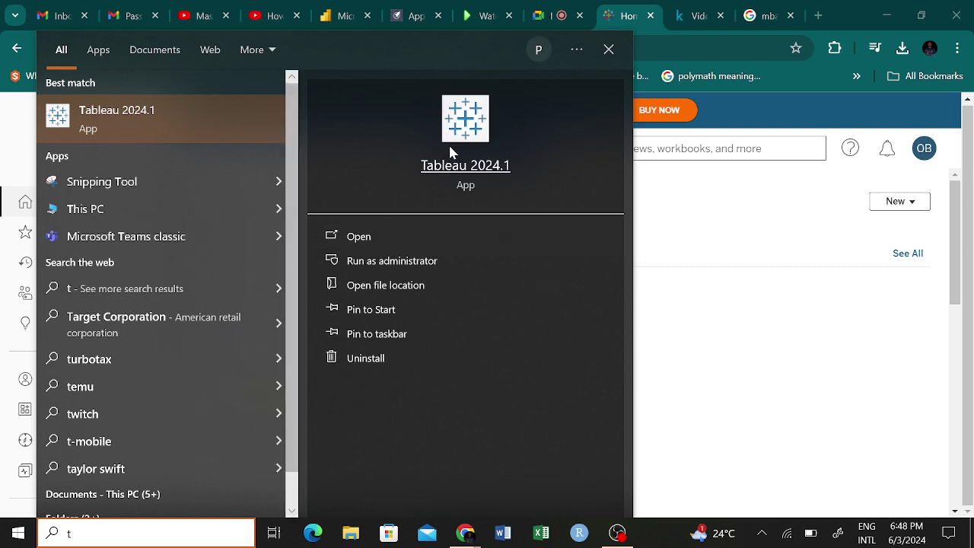
{"action": "left_click", "coordinate": [477, 170]}
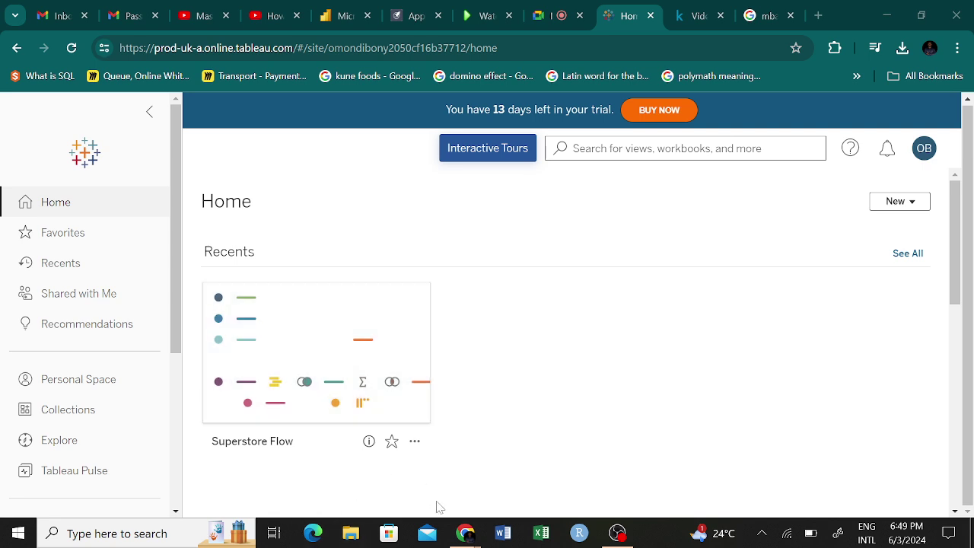
{"action": "mouse_move", "coordinate": [466, 533]}
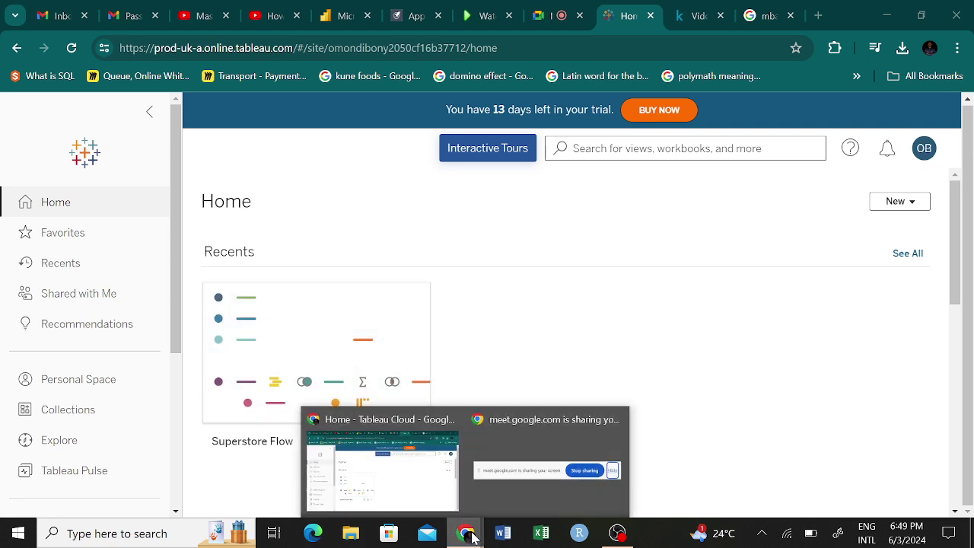
{"action": "left_click", "coordinate": [131, 543]}
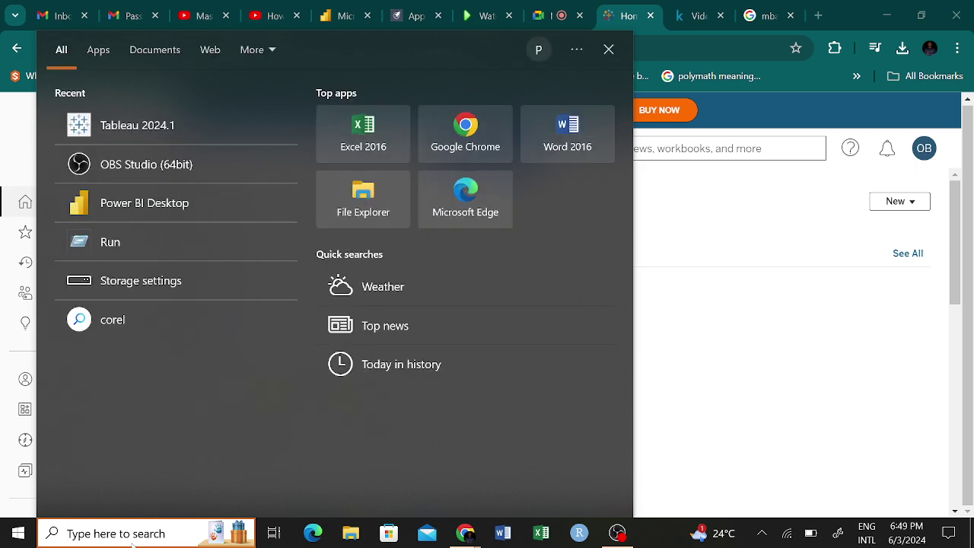
Pin Tableau 2024.1 from the Recent list to the taskbar.
{"action": "right_click", "coordinate": [157, 129]}
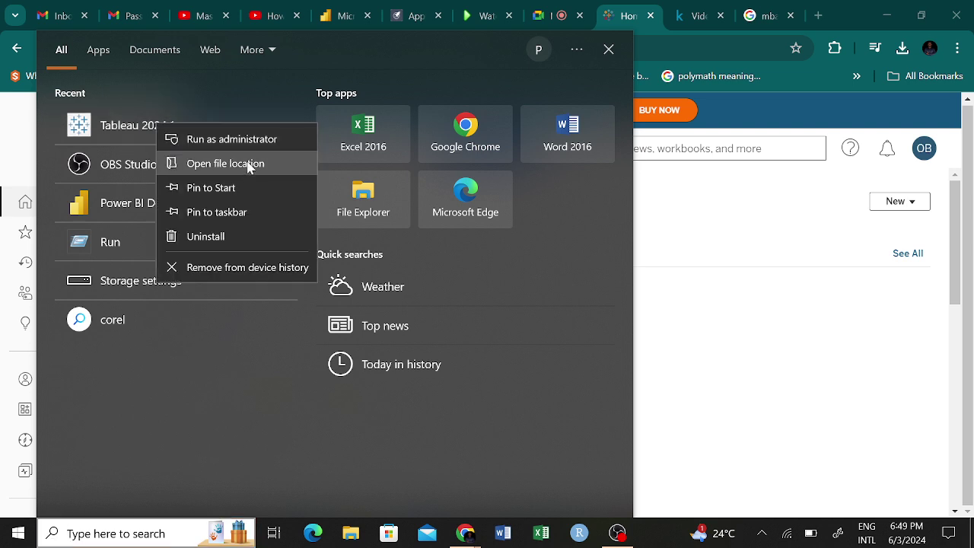
{"action": "left_click", "coordinate": [221, 217]}
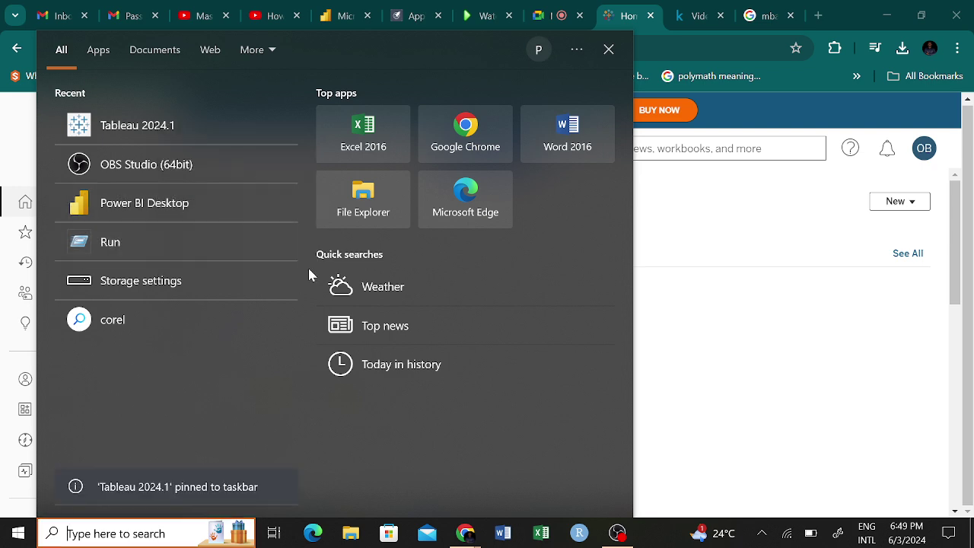
Close the search panel, launch Tableau from its new taskbar shortcut, and dismiss the activation prompt.
{"action": "left_click", "coordinate": [755, 327]}
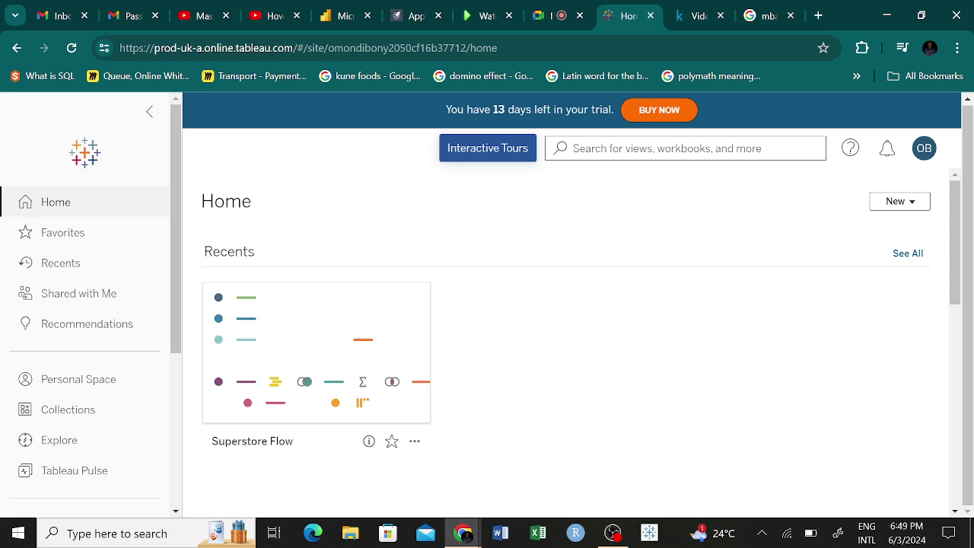
{"action": "left_click", "coordinate": [651, 535]}
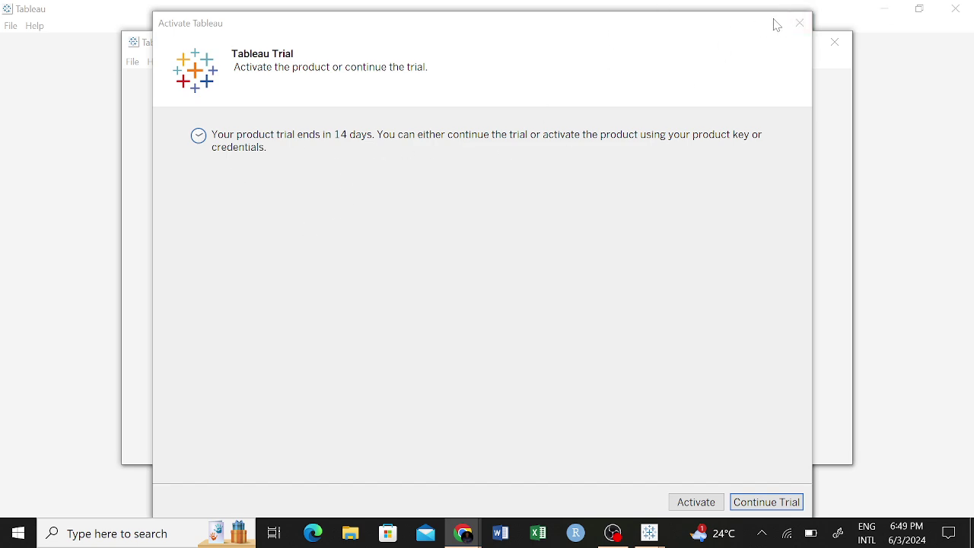
{"action": "left_click", "coordinate": [800, 24]}
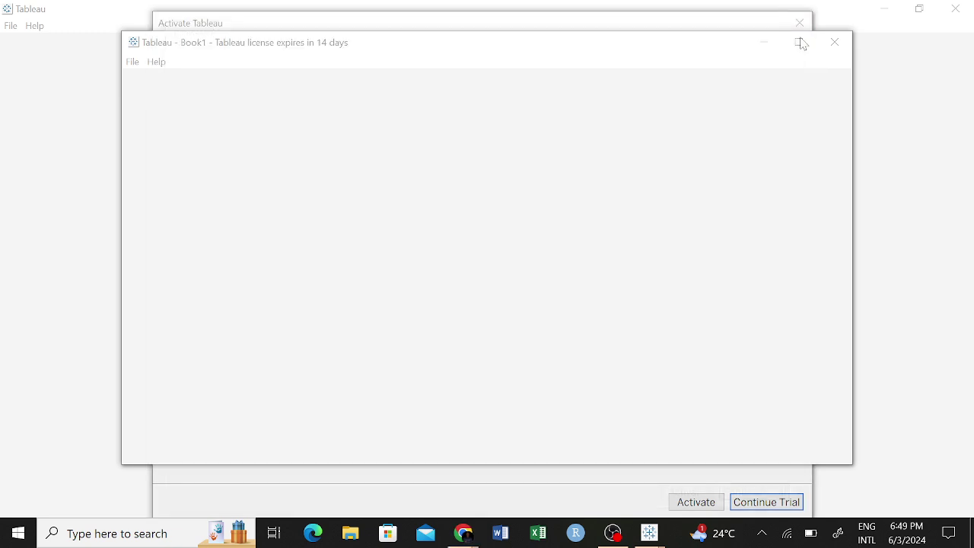
Close the extra duplicate Tableau windows and dismiss each trial activation prompt.
{"action": "left_click", "coordinate": [841, 45]}
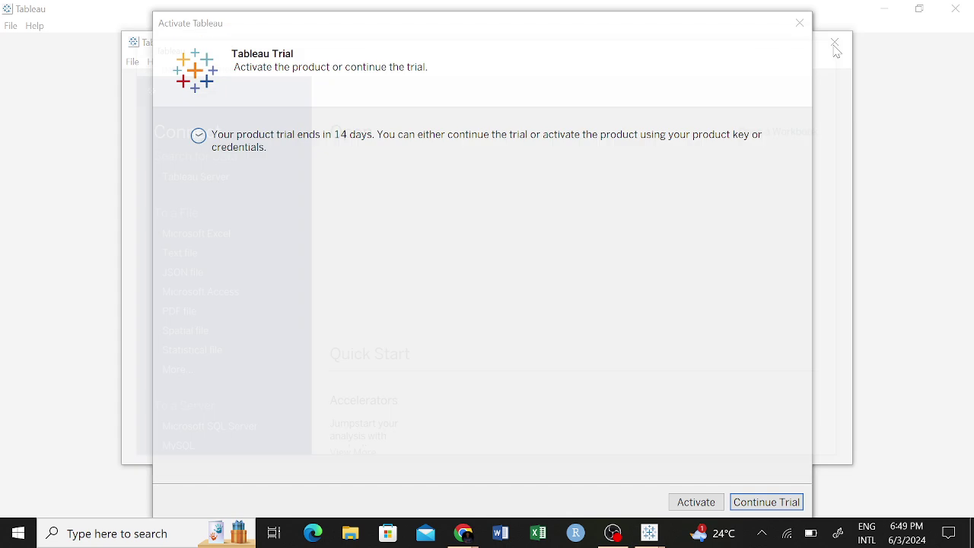
{"action": "left_click", "coordinate": [796, 22]}
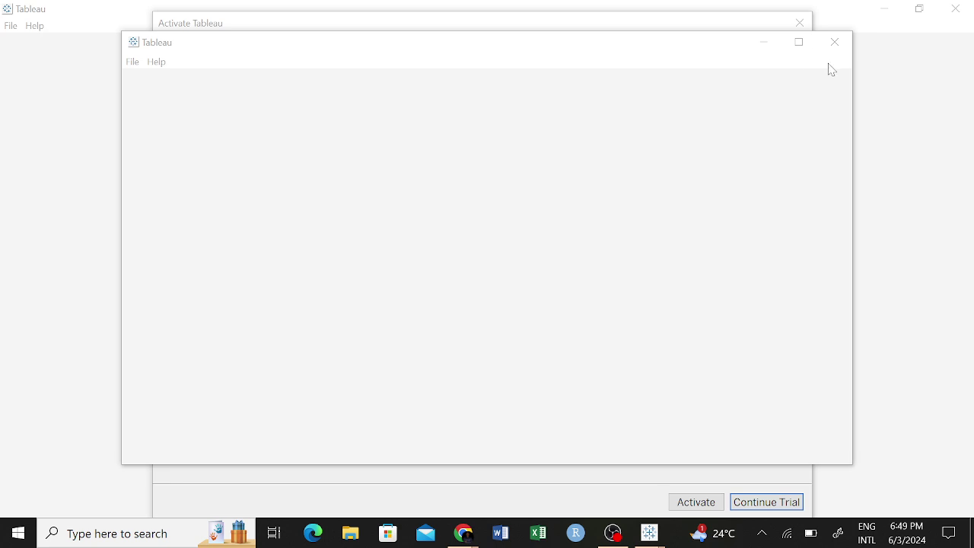
{"action": "left_click", "coordinate": [835, 42]}
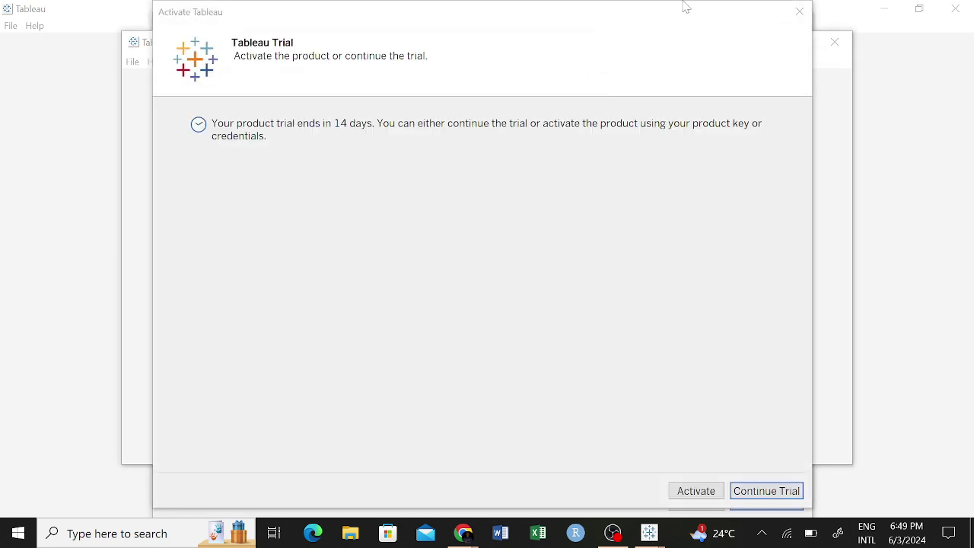
{"action": "left_click", "coordinate": [799, 12]}
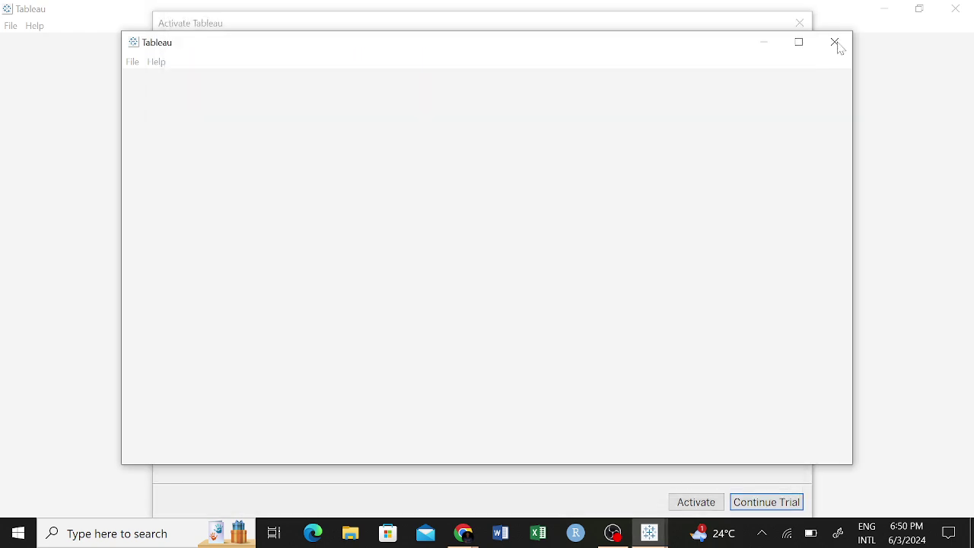
{"action": "left_click", "coordinate": [836, 44]}
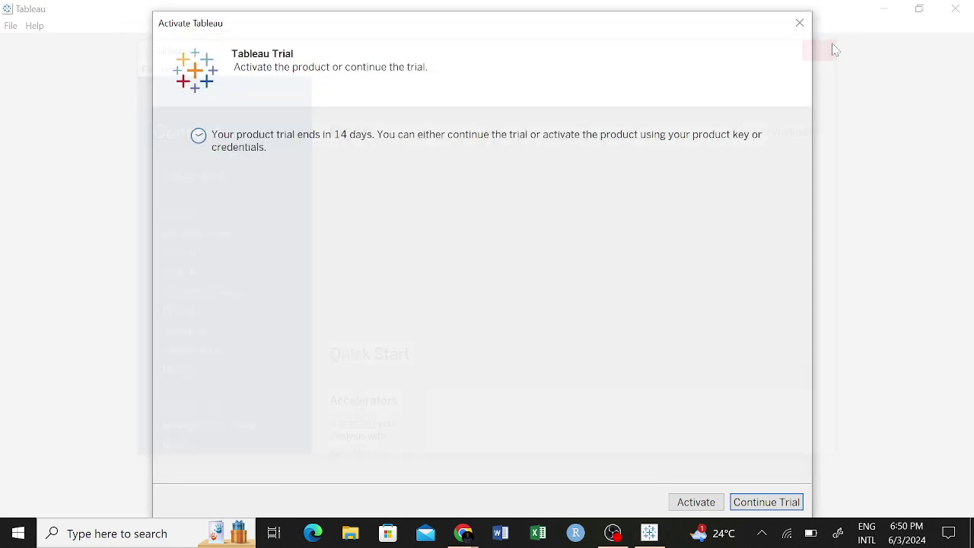
{"action": "left_click", "coordinate": [800, 25]}
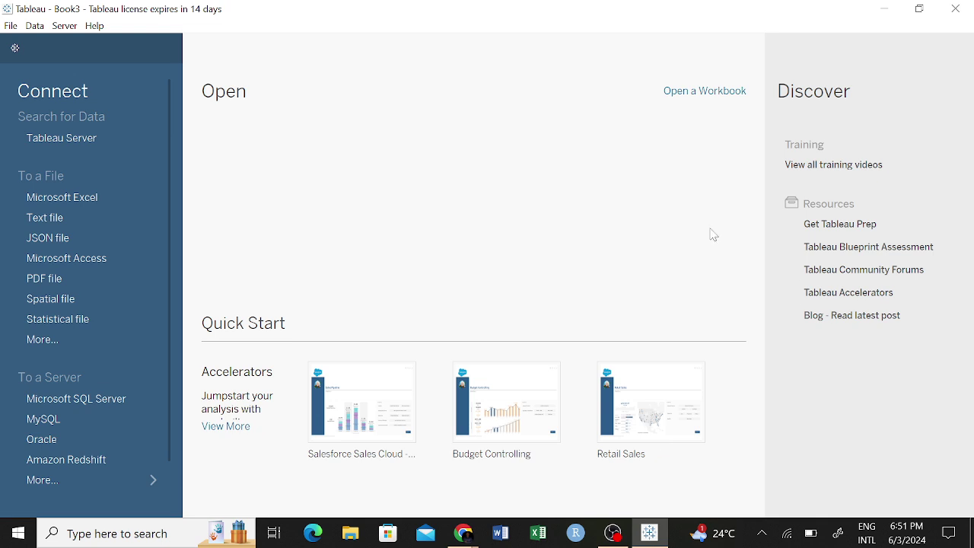
Scroll the Connect pane down and back up to review the file and server connections.
{"action": "scroll", "coordinate": [165, 422], "scroll_direction": "down", "scroll_amount": 3}
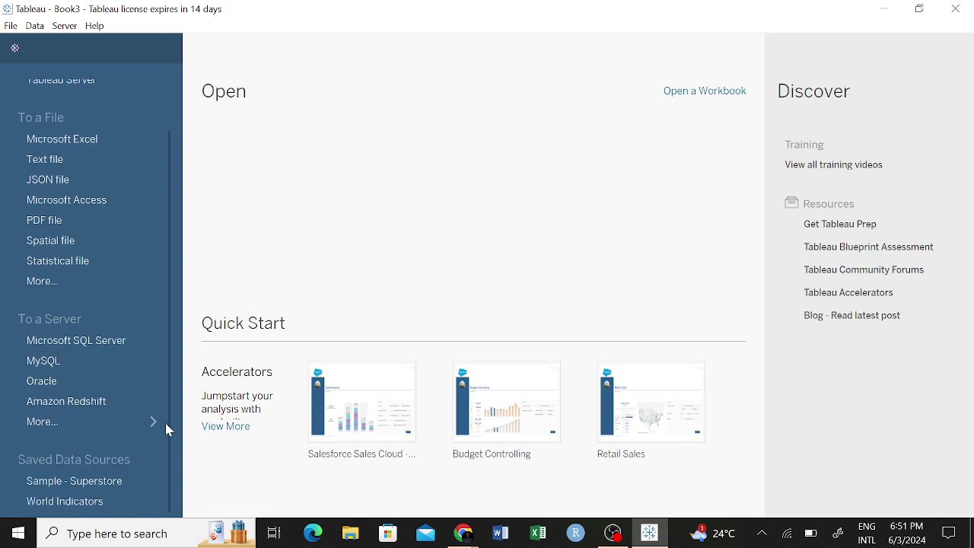
{"action": "scroll", "coordinate": [164, 431], "scroll_direction": "up", "scroll_amount": 3}
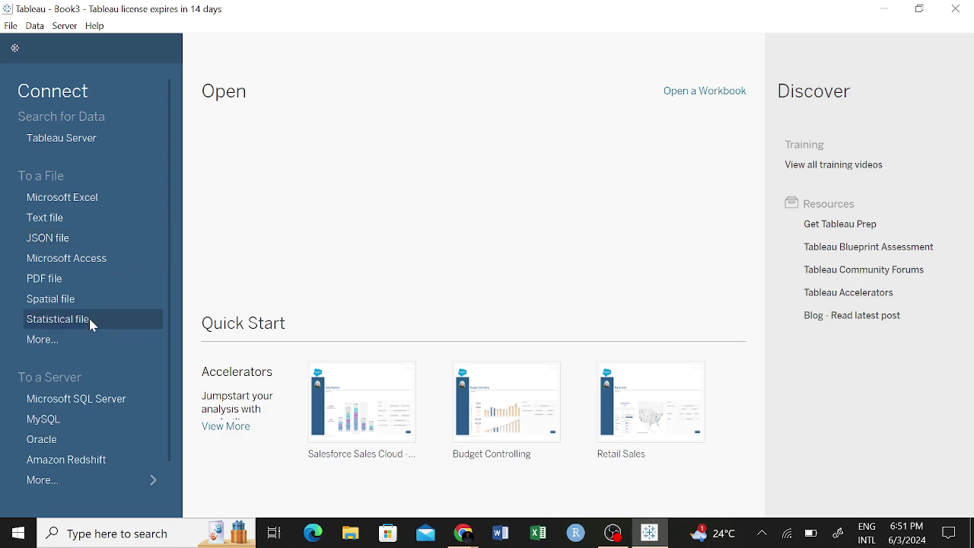
{"action": "left_click", "coordinate": [66, 341]}
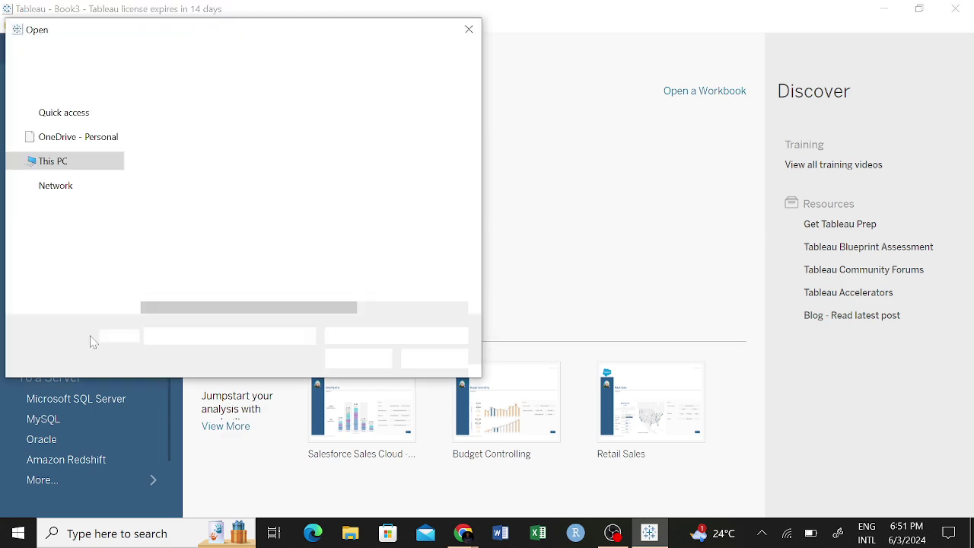
{"action": "left_click", "coordinate": [465, 29]}
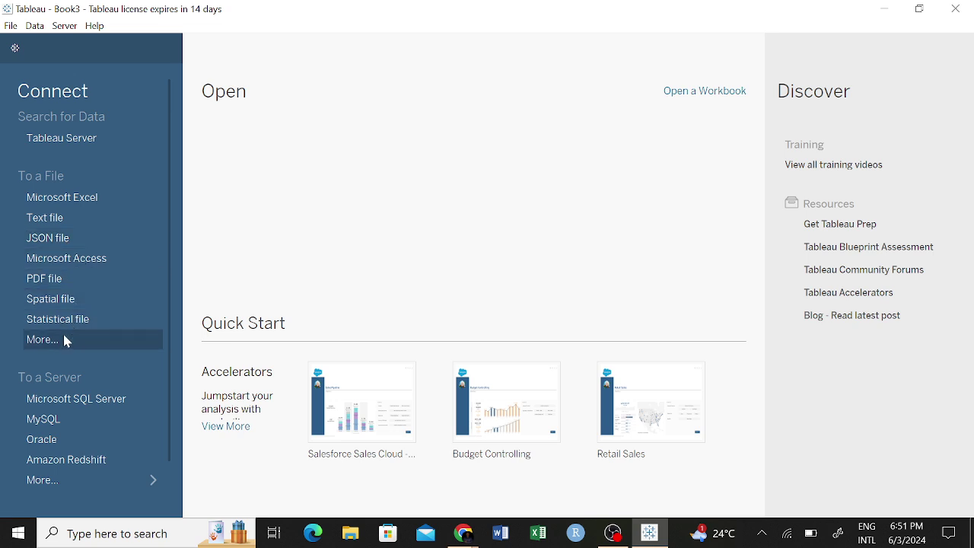
{"action": "scroll", "coordinate": [86, 344], "scroll_direction": "down", "scroll_amount": 2}
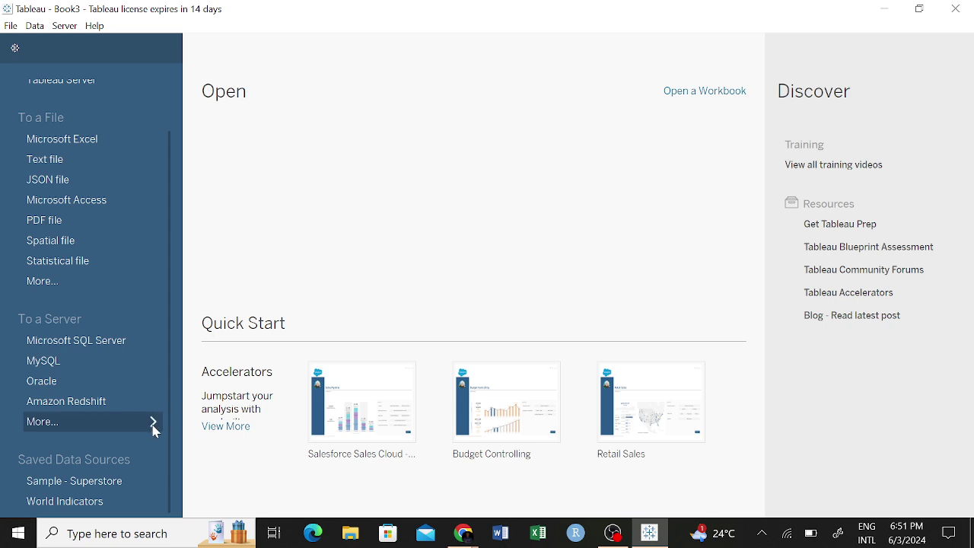
Open More... under To a Server and browse the 70 installed and 35 additional connectors.
{"action": "left_click", "coordinate": [156, 421]}
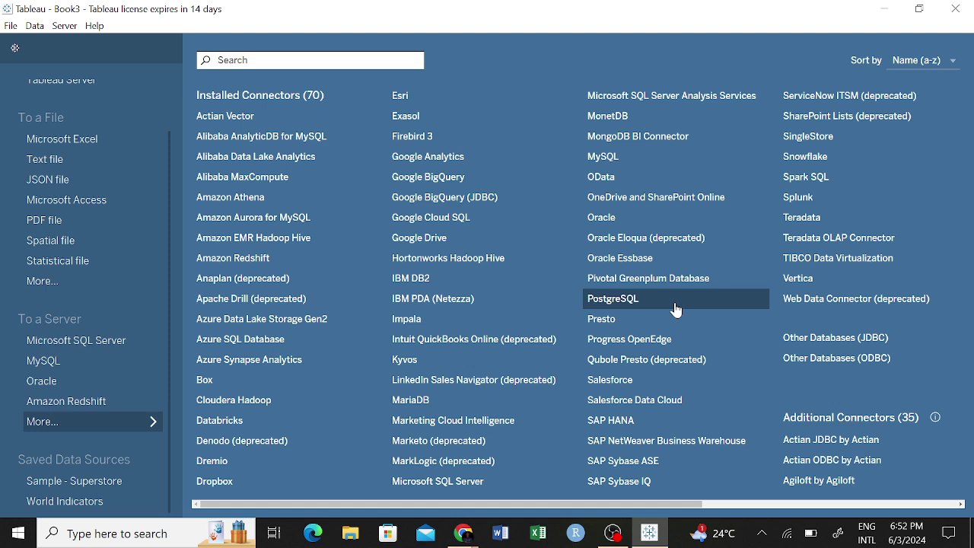
{"action": "scroll", "coordinate": [659, 308], "scroll_direction": "right", "scroll_amount": 3}
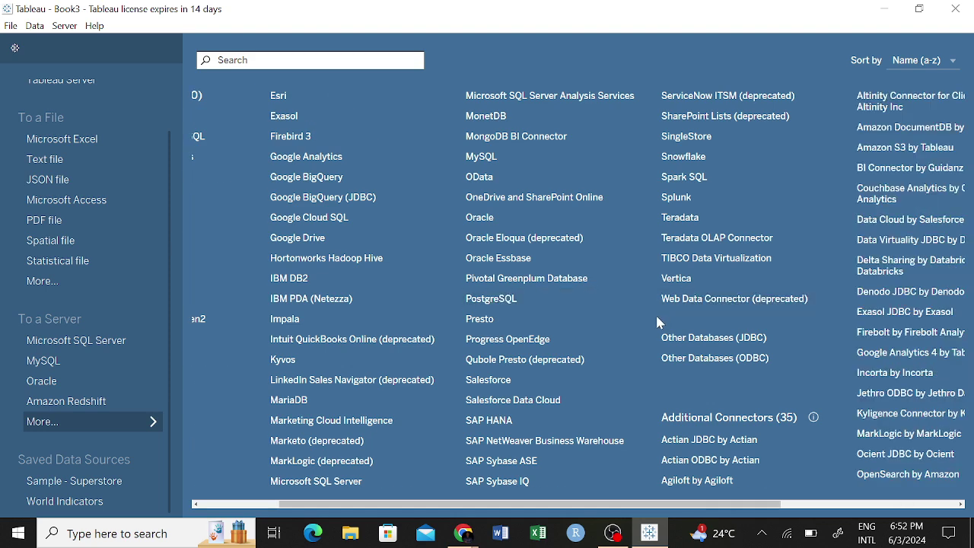
{"action": "scroll", "coordinate": [659, 308], "scroll_direction": "left", "scroll_amount": 3}
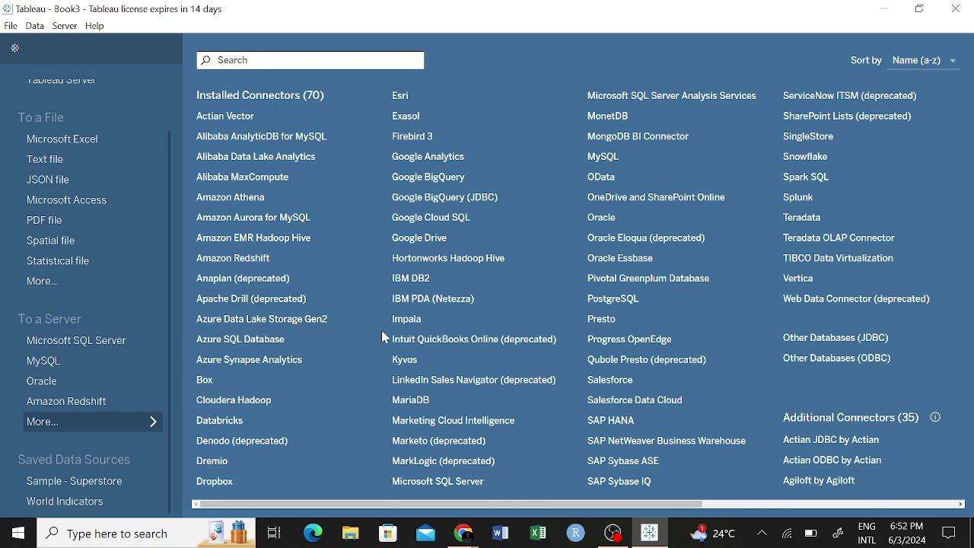
{"action": "scroll", "coordinate": [387, 339], "scroll_direction": "right", "scroll_amount": 1}
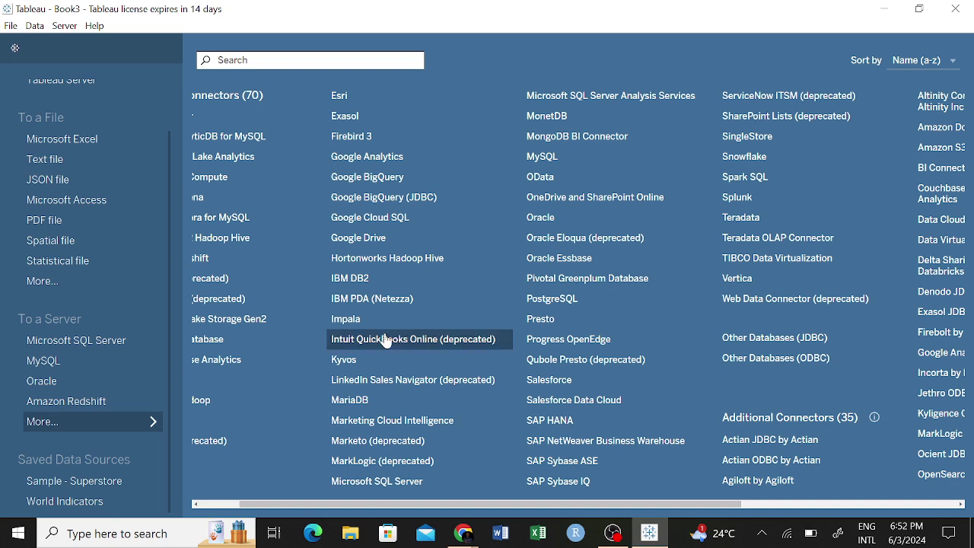
{"action": "scroll", "coordinate": [387, 338], "scroll_direction": "left", "scroll_amount": 1}
{"action": "scroll", "coordinate": [388, 342], "scroll_direction": "right", "scroll_amount": 1}
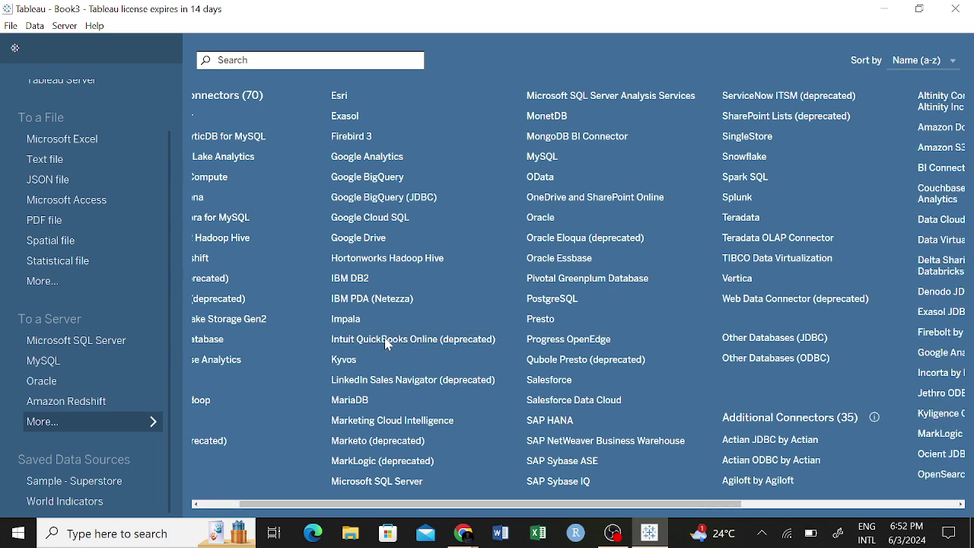
{"action": "scroll", "coordinate": [387, 344], "scroll_direction": "right", "scroll_amount": 1}
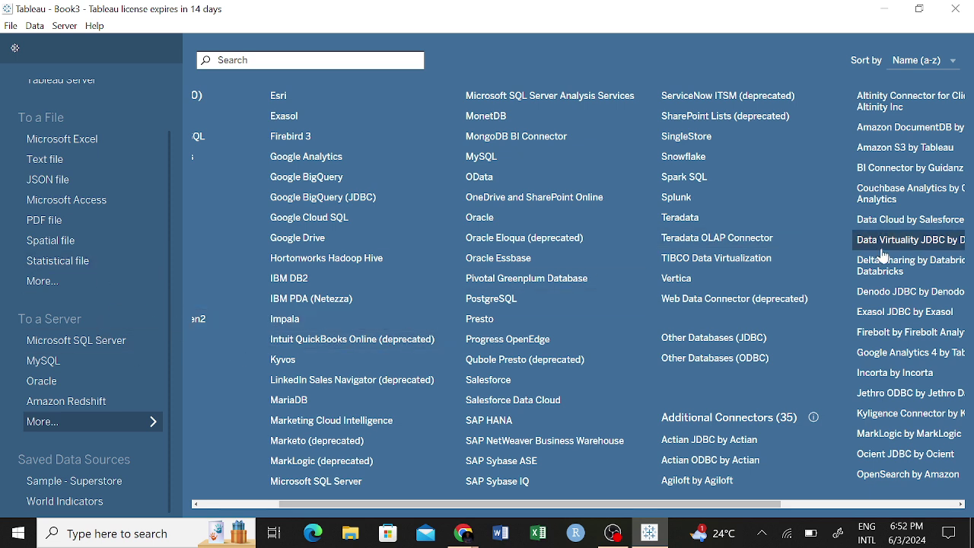
{"action": "scroll", "coordinate": [845, 288], "scroll_direction": "right", "scroll_amount": 2}
{"action": "scroll", "coordinate": [845, 287], "scroll_direction": "right", "scroll_amount": 3}
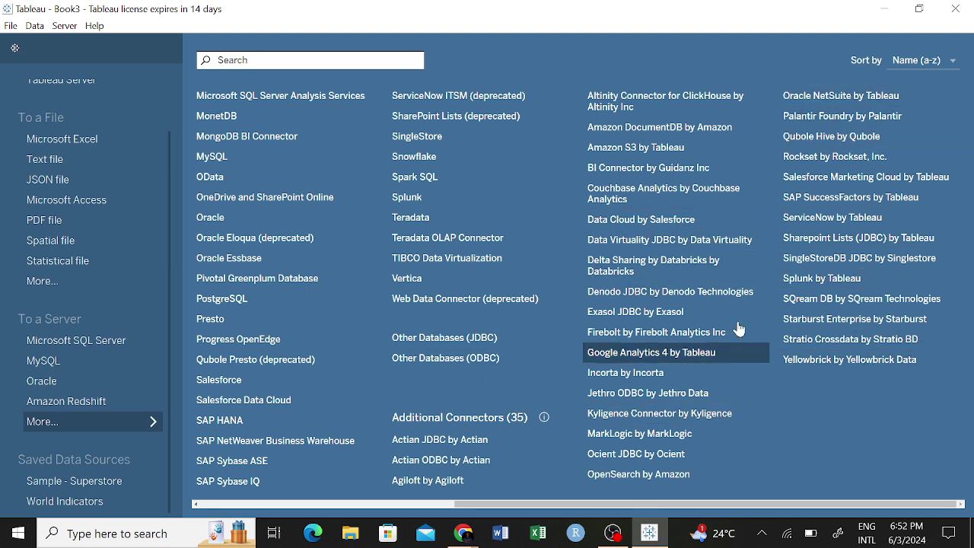
{"action": "scroll", "coordinate": [782, 279], "scroll_direction": "left", "scroll_amount": 3}
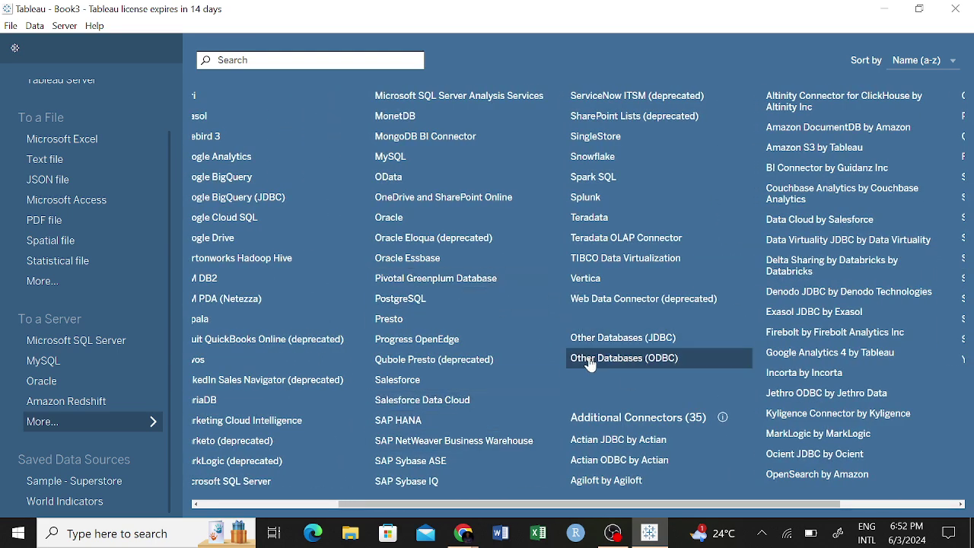
{"action": "scroll", "coordinate": [589, 364], "scroll_direction": "left", "scroll_amount": 4}
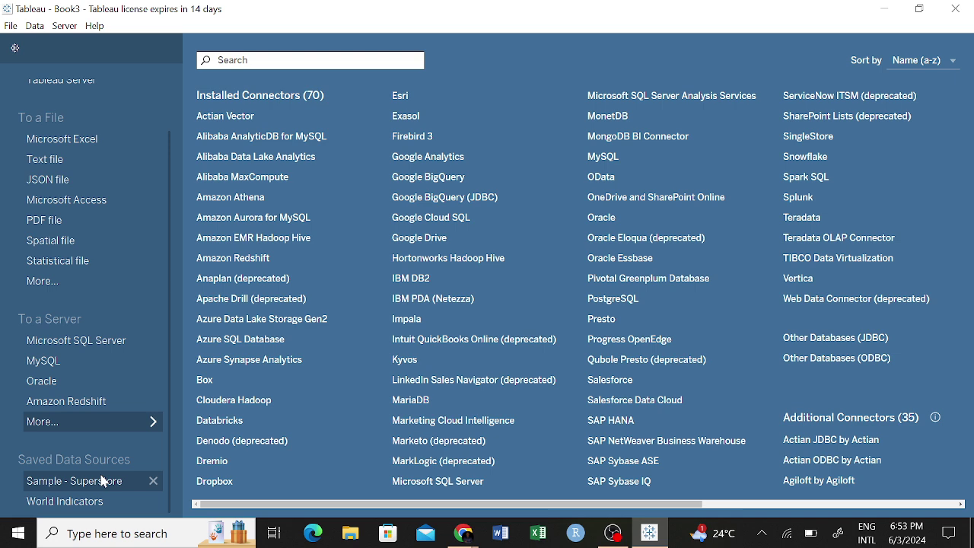
Load the Sample - Superstore saved data source into Sheet 1 and scroll through the Orders, People and Returns fields.
{"action": "left_click", "coordinate": [97, 484]}
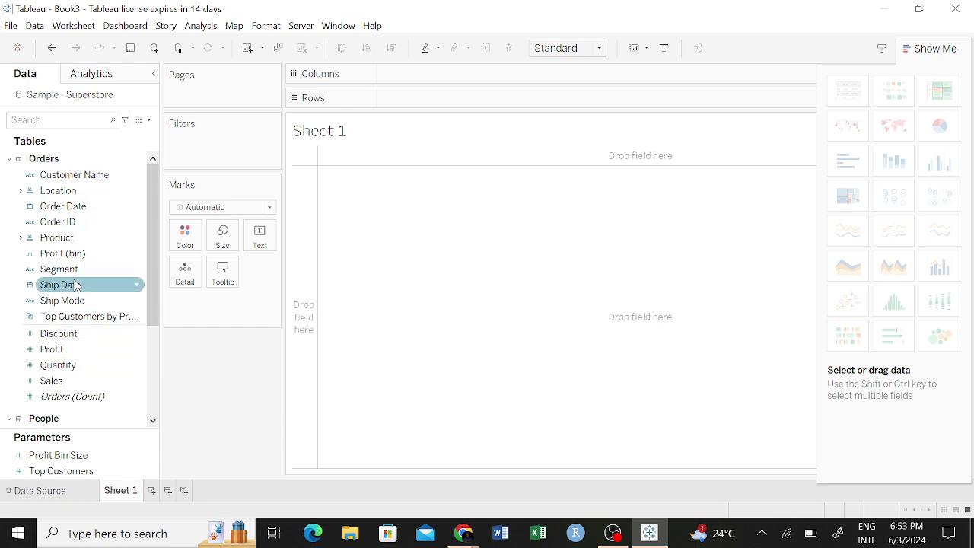
{"action": "scroll", "coordinate": [150, 216], "scroll_direction": "down", "scroll_amount": 3}
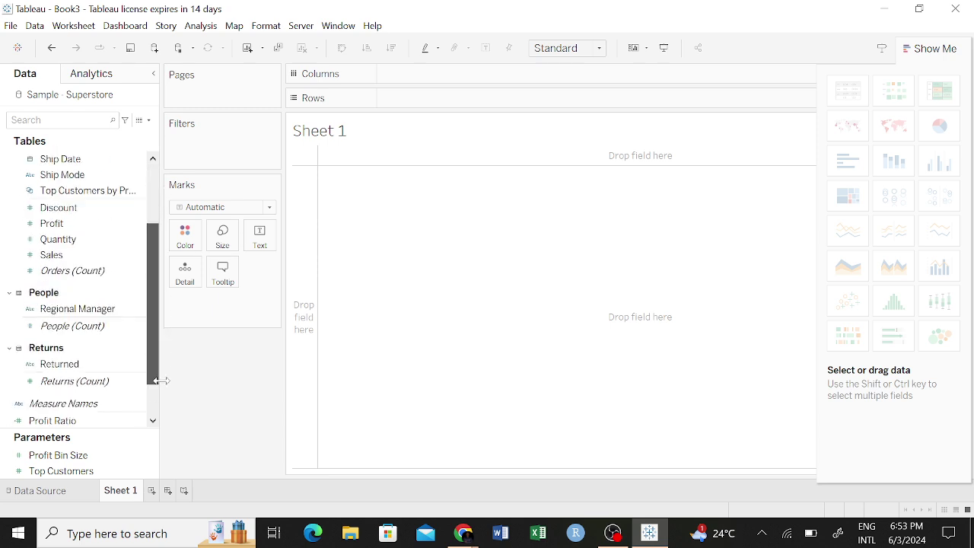
{"action": "scroll", "coordinate": [140, 267], "scroll_direction": "up", "scroll_amount": 3}
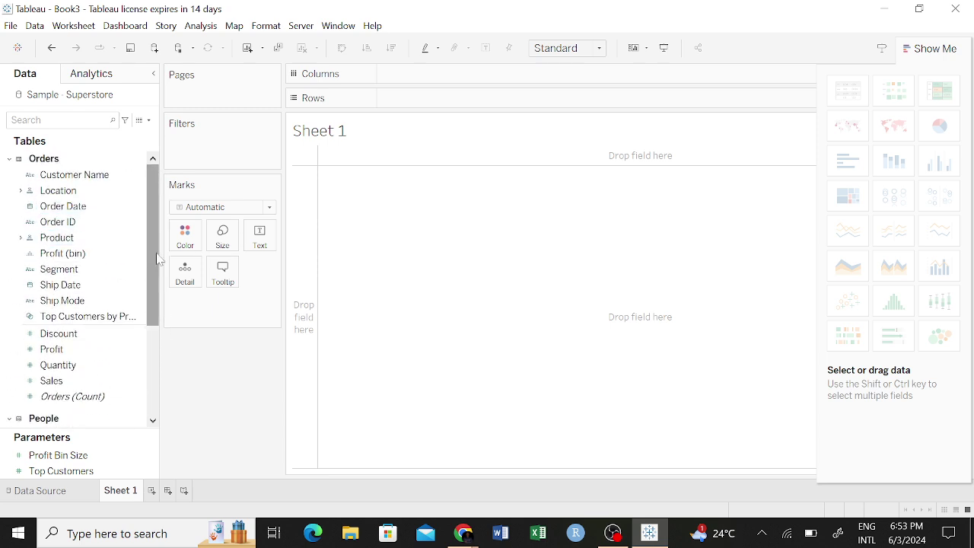
{"action": "scroll", "coordinate": [151, 247], "scroll_direction": "down", "scroll_amount": 5}
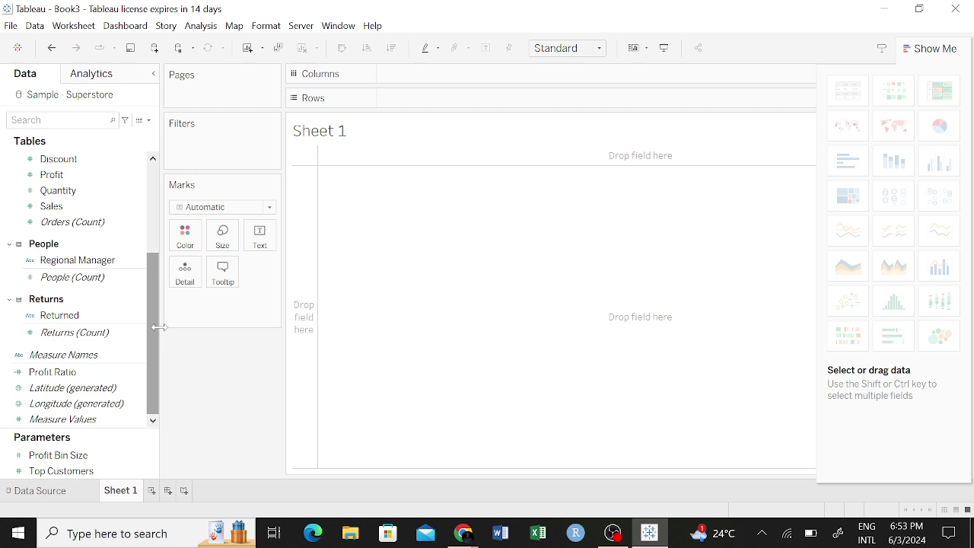
{"action": "left_click_drag", "start_coordinate": [152, 325], "coordinate": [150, 260]}
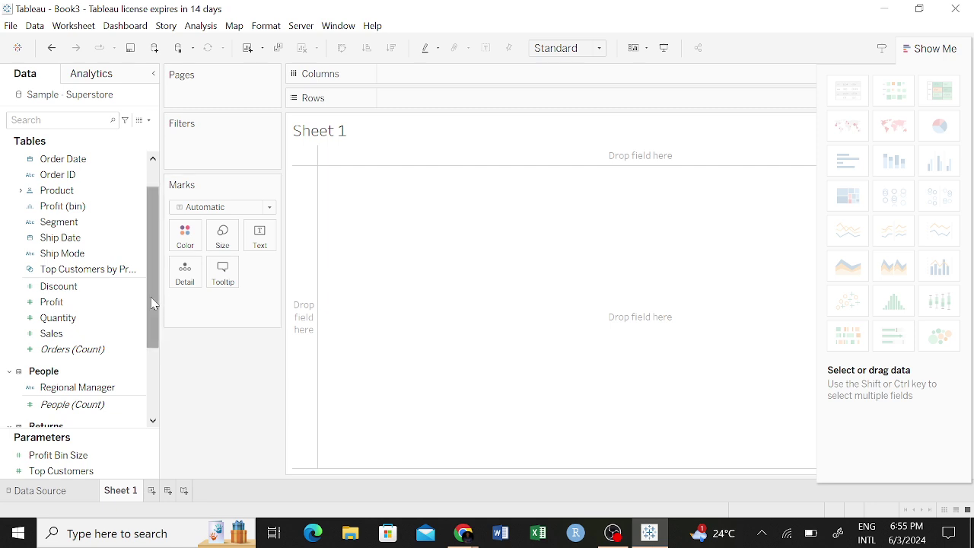
{"action": "left_click_drag", "start_coordinate": [150, 297], "coordinate": [146, 385]}
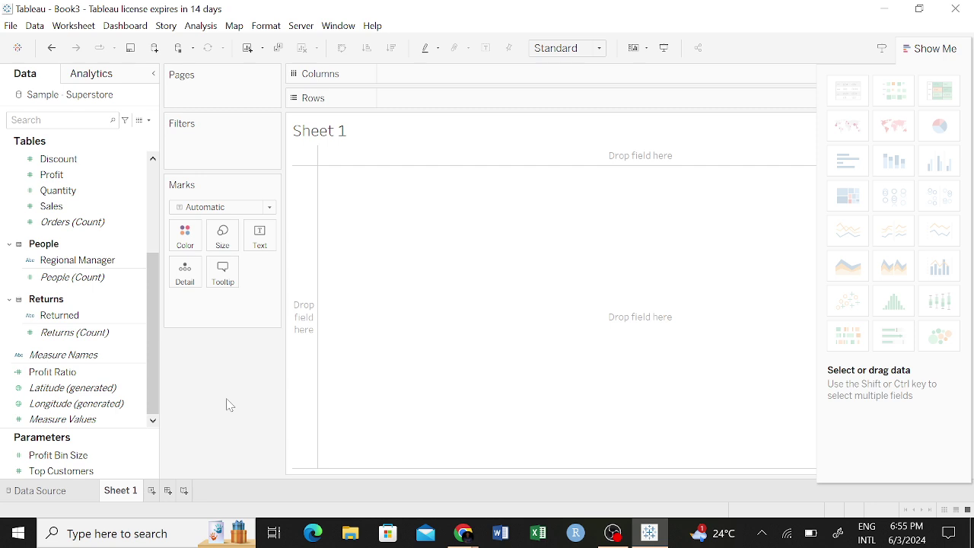
{"action": "left_click_drag", "start_coordinate": [152, 365], "coordinate": [135, 283]}
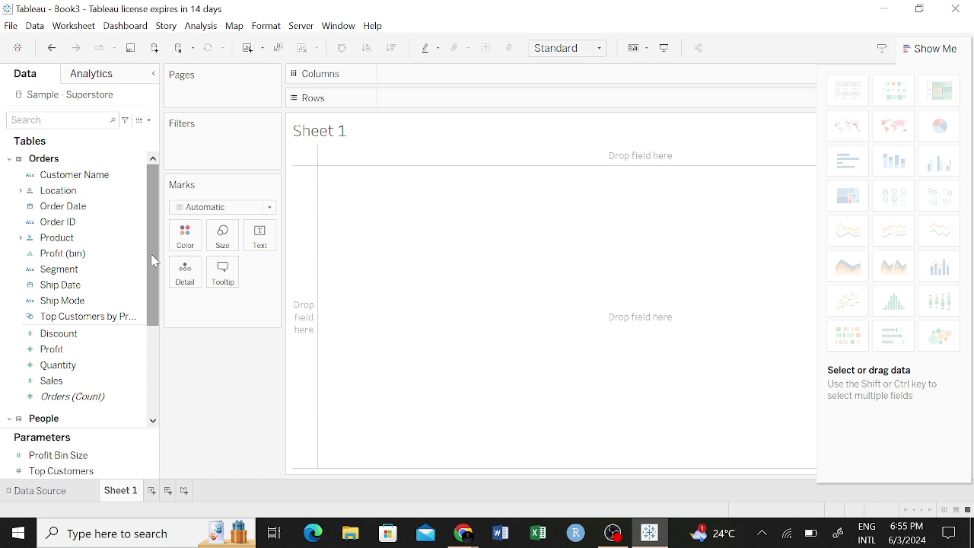
{"action": "left_click_drag", "start_coordinate": [152, 260], "coordinate": [140, 387]}
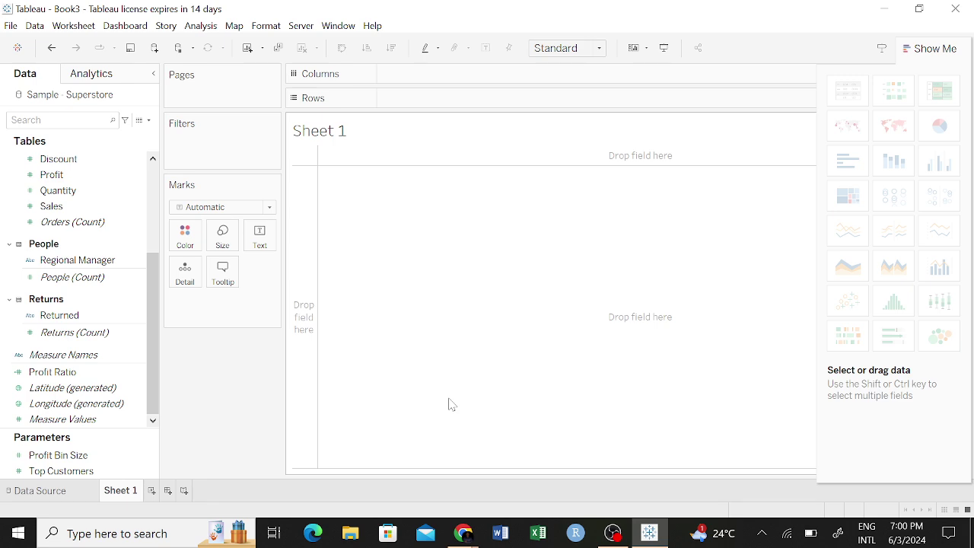
Bring up the open Chrome window previews from the taskbar.
{"action": "mouse_move", "coordinate": [465, 535]}
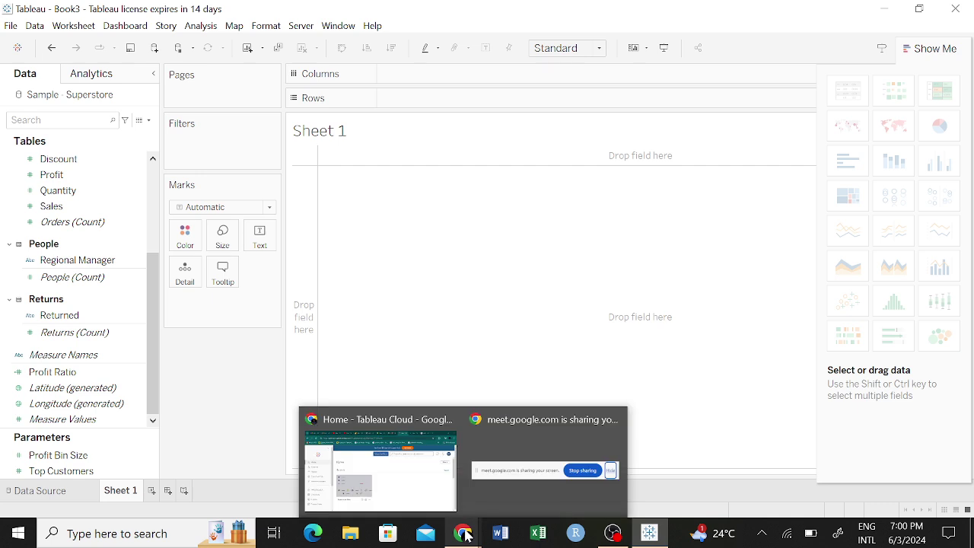
{"action": "left_click", "coordinate": [466, 536]}
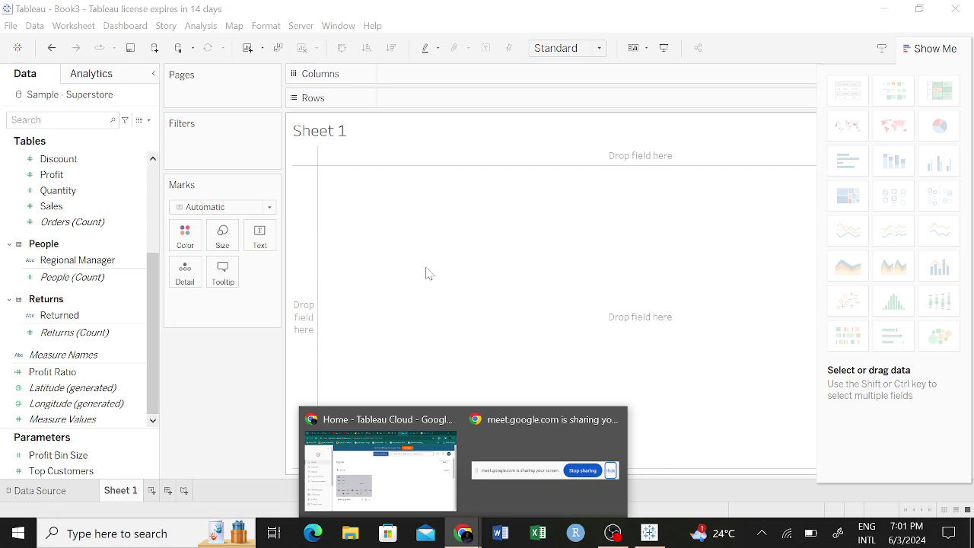
Open the 'Home - Tableau Cloud' window, then switch to the Google Meet tab.
{"action": "left_click", "coordinate": [390, 478]}
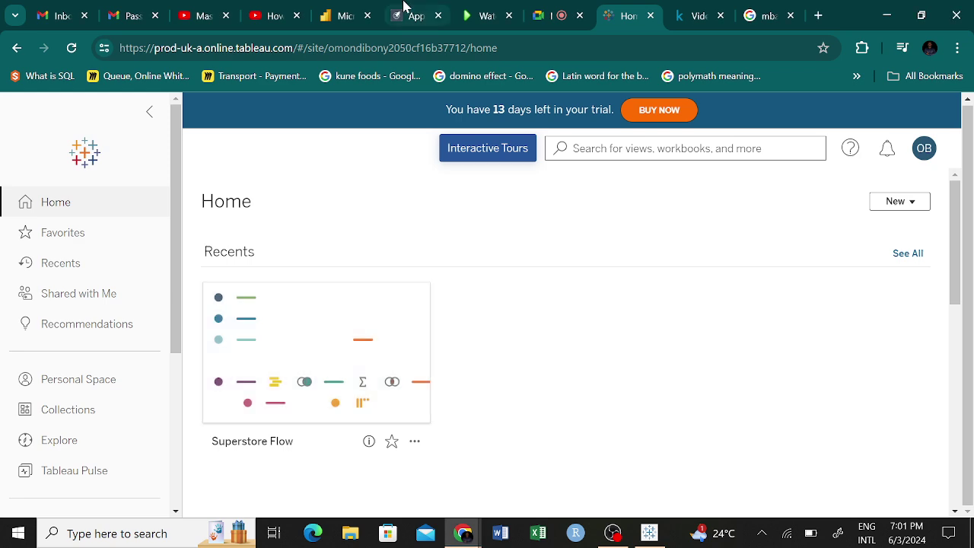
{"action": "left_click", "coordinate": [544, 13]}
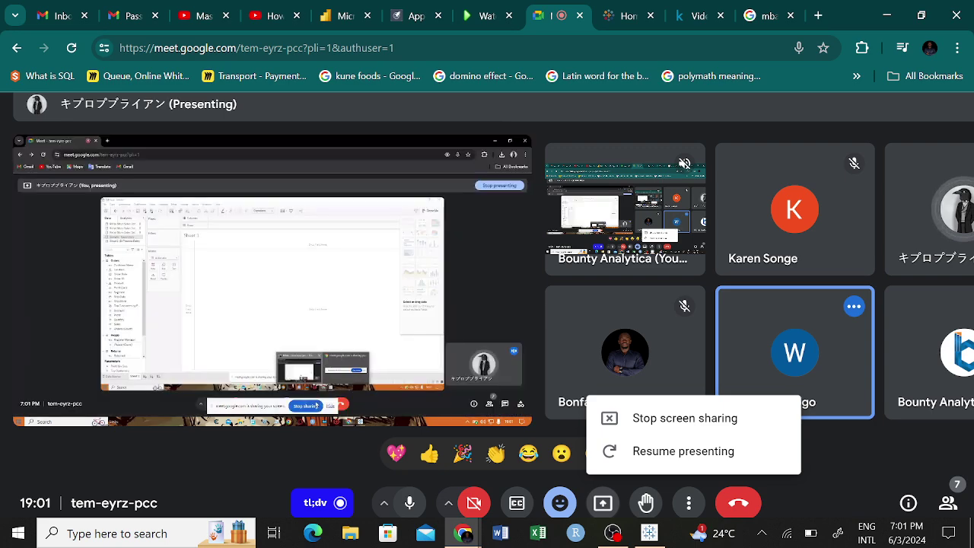
Stop and resume presenting the screen in Meet, then switch to the mbappe search tab.
{"action": "left_click", "coordinate": [685, 418]}
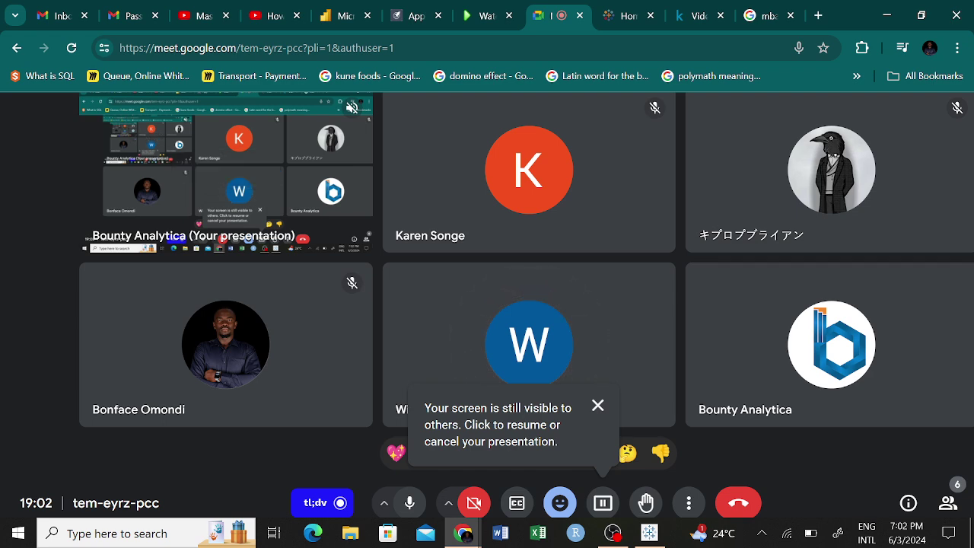
{"action": "left_click", "coordinate": [603, 502]}
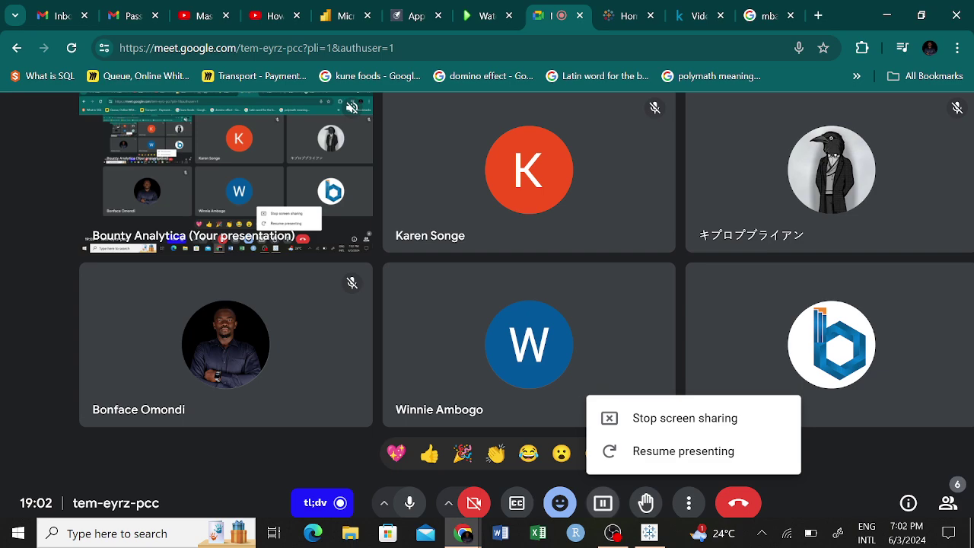
{"action": "left_click", "coordinate": [683, 450]}
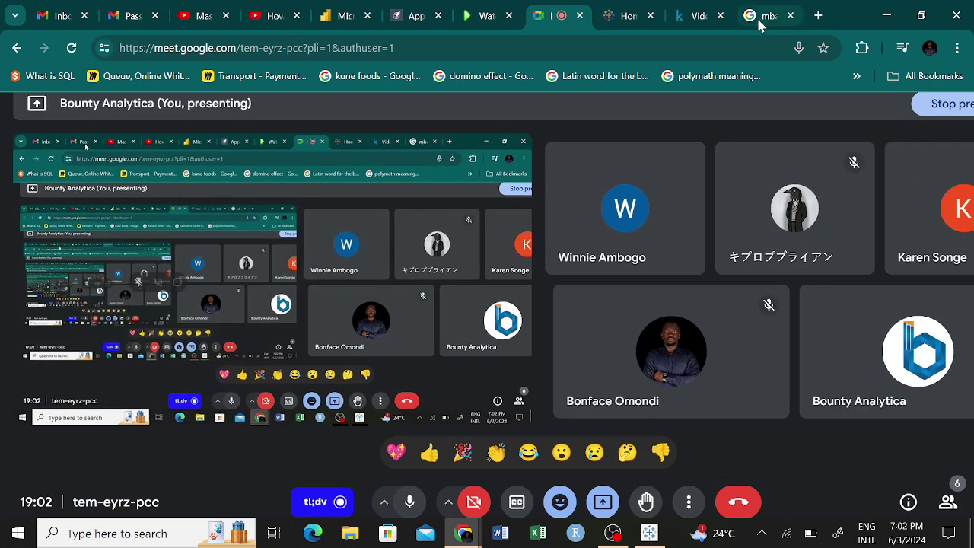
{"action": "left_click", "coordinate": [765, 15]}
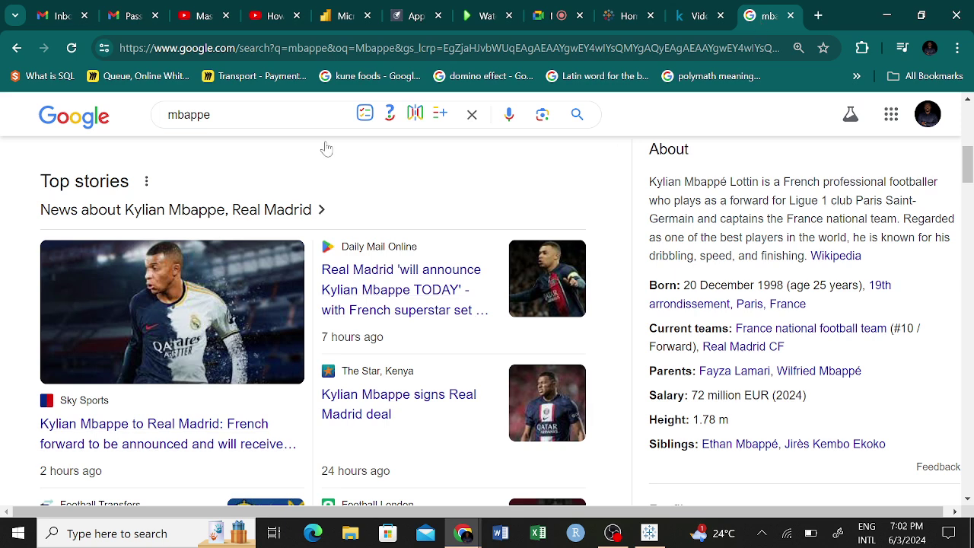
Pass through the Kaggle notebook and Tableau Cloud tabs, then return to Tableau Desktop.
{"action": "left_click", "coordinate": [698, 16]}
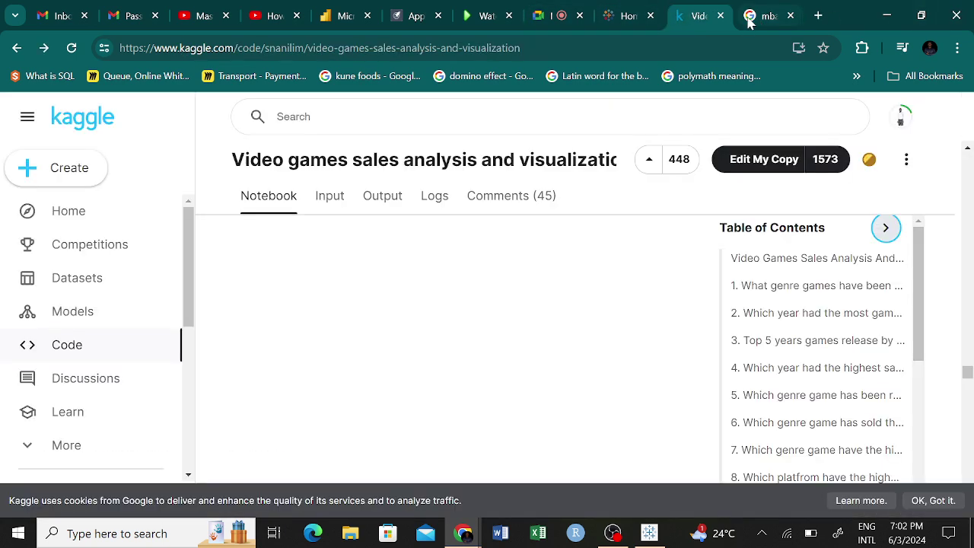
{"action": "left_click", "coordinate": [622, 16]}
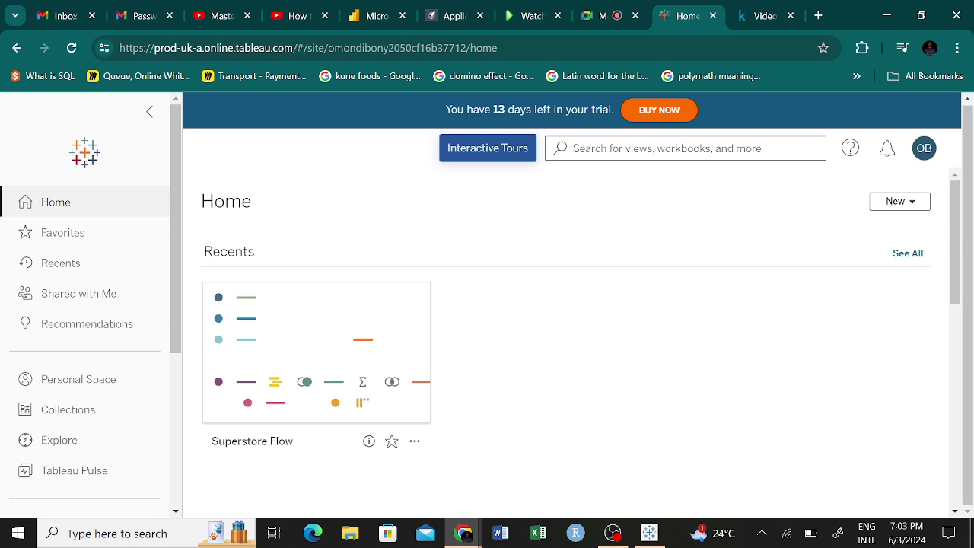
{"action": "left_click", "coordinate": [656, 535]}
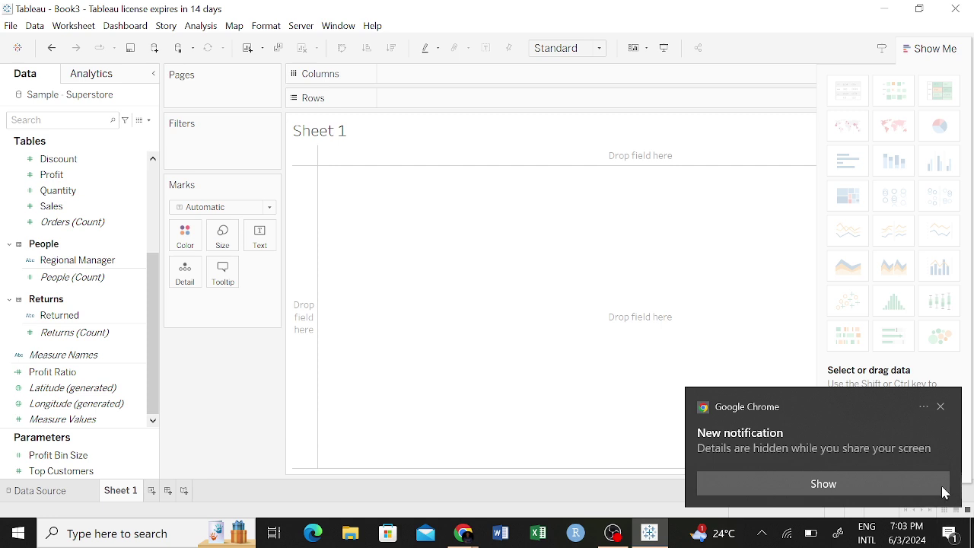
Dismiss the Chrome notification and review Orders fields such as Orders (Count) and Order Date.
{"action": "left_click", "coordinate": [941, 406]}
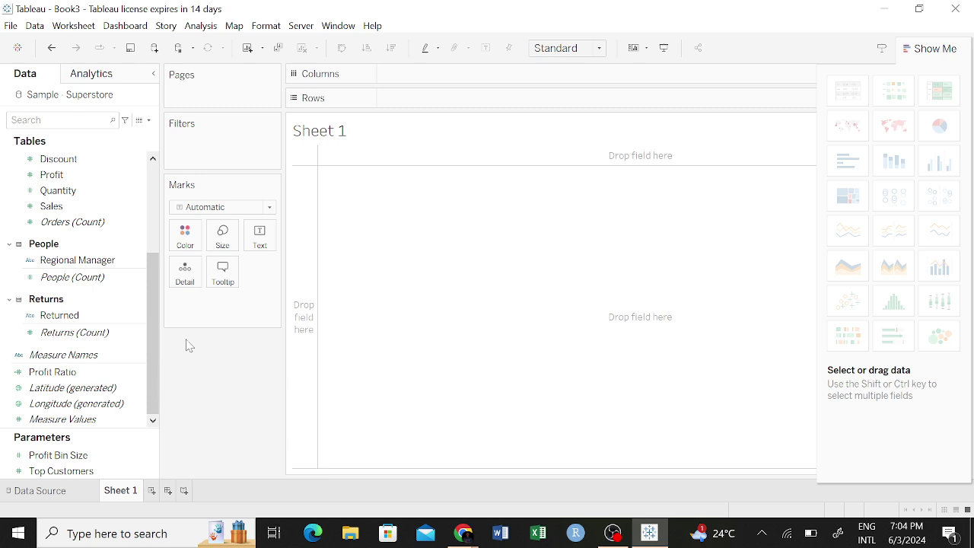
{"action": "mouse_move", "coordinate": [155, 382]}
{"action": "left_mouse_down"}
{"action": "mouse_move", "coordinate": [158, 275]}
{"action": "mouse_move", "coordinate": [165, 385]}
{"action": "left_mouse_up"}
{"action": "left_click_drag", "start_coordinate": [165, 346], "coordinate": [175, 387]}
{"action": "left_click", "coordinate": [44, 221]}
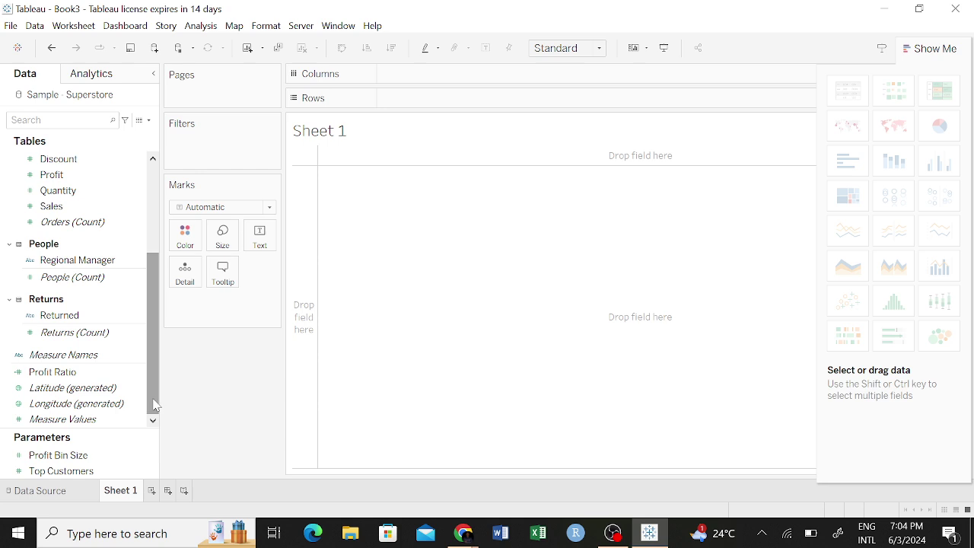
{"action": "left_click_drag", "start_coordinate": [155, 405], "coordinate": [168, 298]}
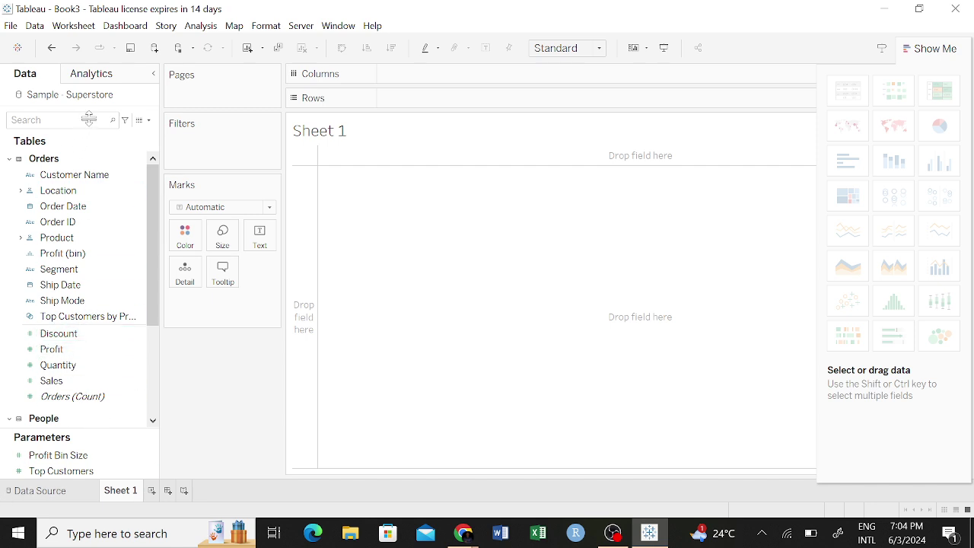
{"action": "left_click", "coordinate": [79, 208]}
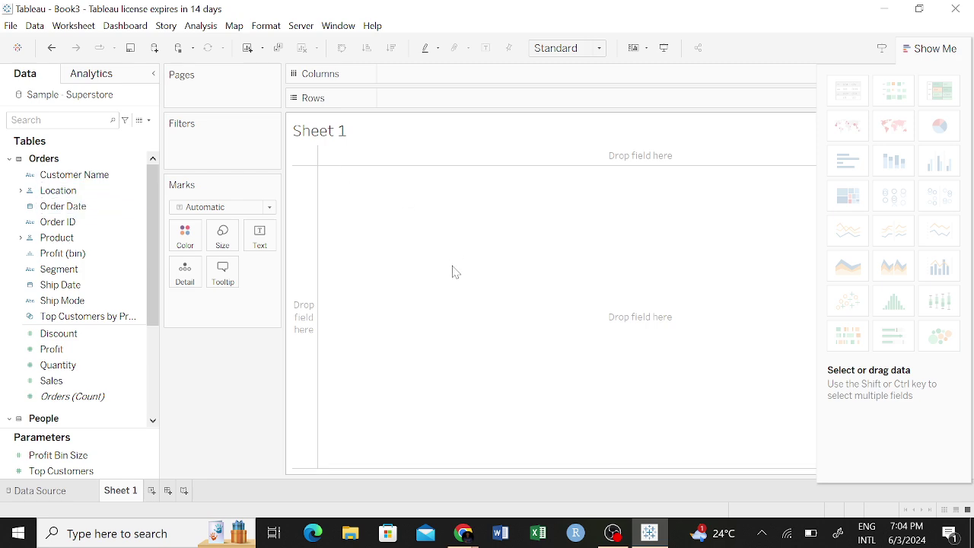
{"action": "scroll", "coordinate": [96, 303], "scroll_direction": "down", "scroll_amount": 4}
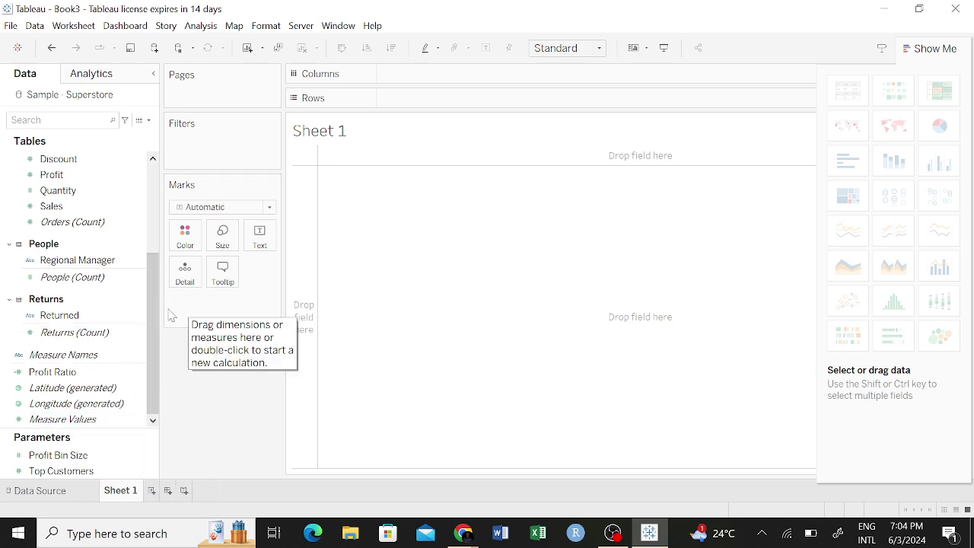
Look over the Analytics pane and File menu, then return to the Data pane.
{"action": "left_click", "coordinate": [86, 76]}
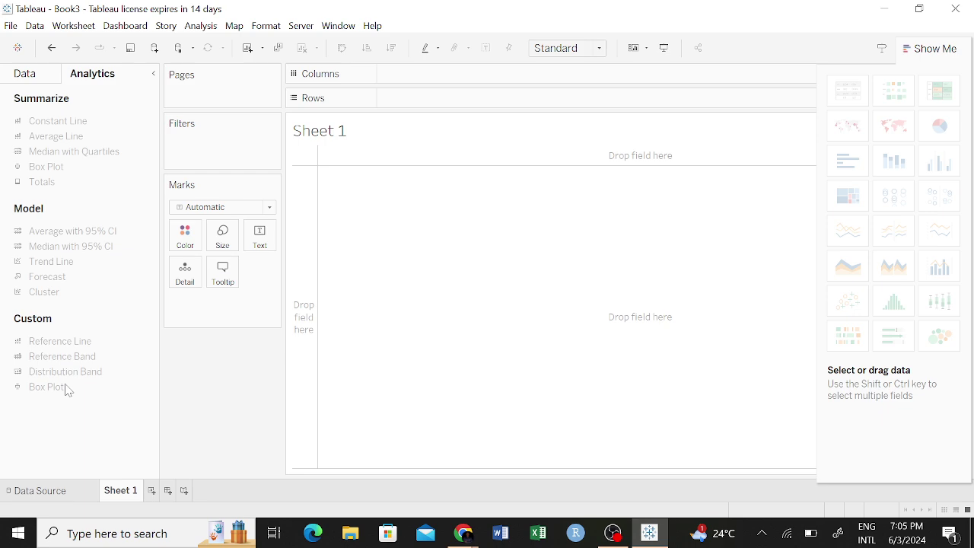
{"action": "left_click", "coordinate": [25, 73]}
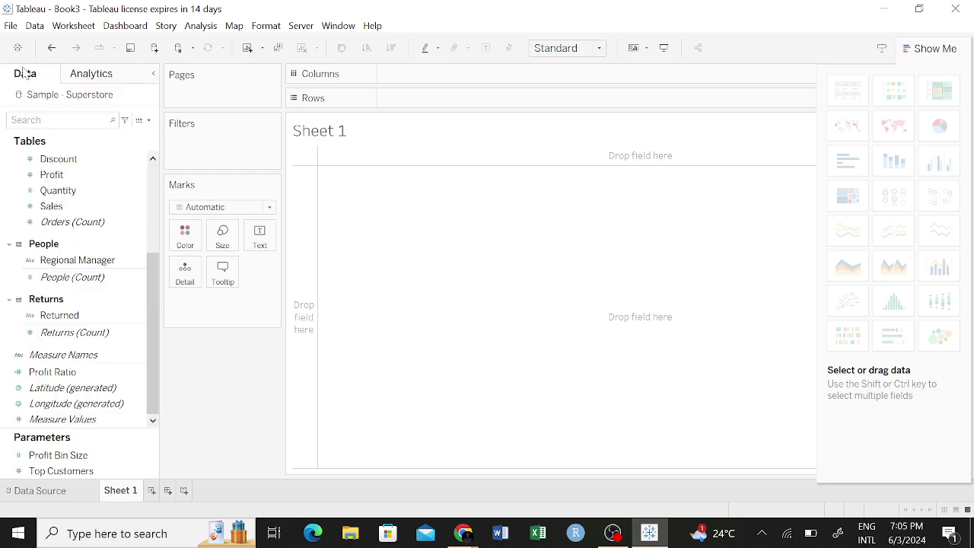
{"action": "left_click", "coordinate": [11, 26]}
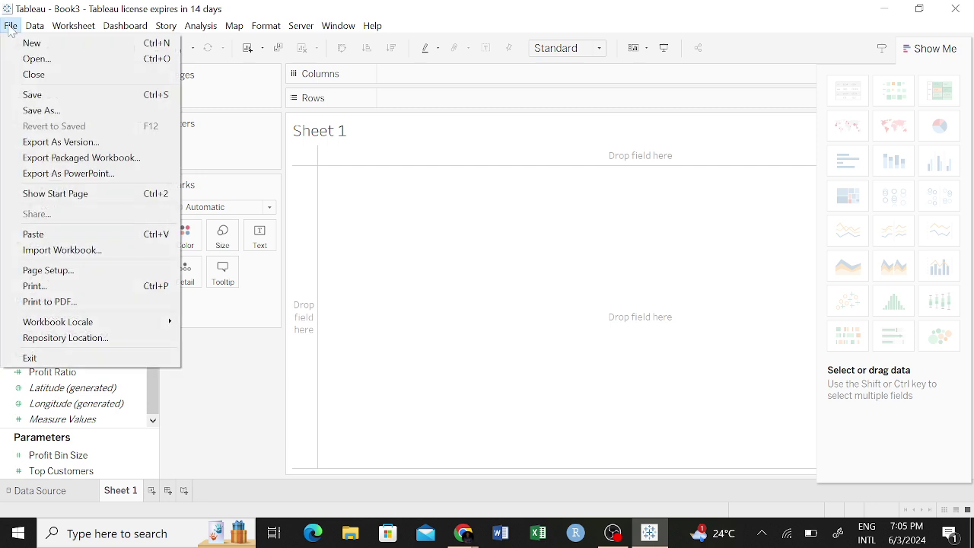
{"action": "left_click", "coordinate": [70, 26]}
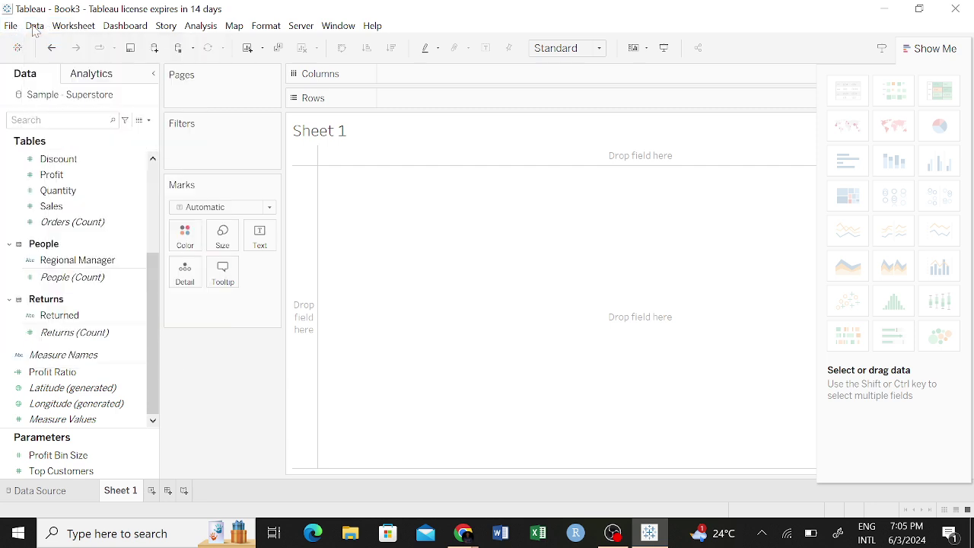
Create a blank Dashboard 1 via Dashboard > New Dashboard after browsing the Worksheet menu.
{"action": "left_click", "coordinate": [72, 27]}
{"action": "mouse_move", "coordinate": [28, 33]}
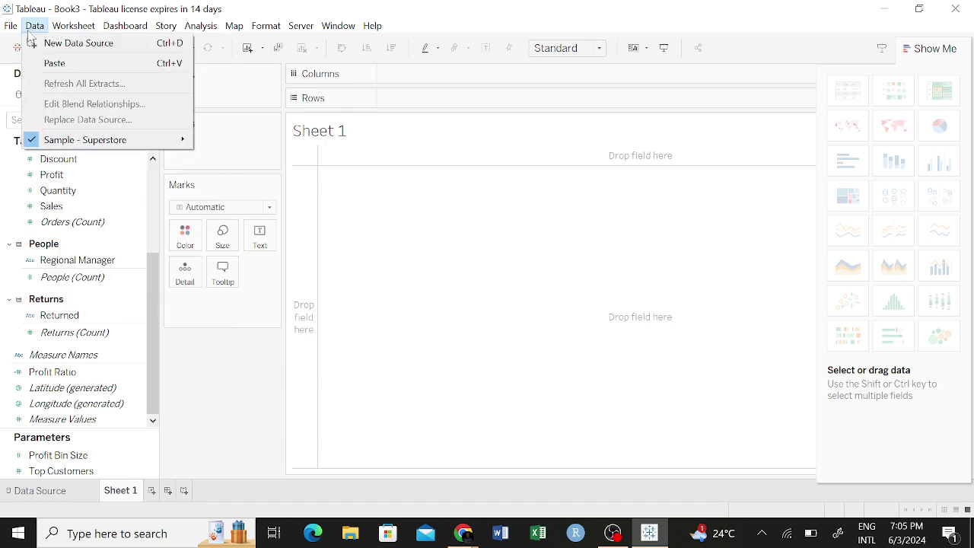
{"action": "mouse_move", "coordinate": [77, 26]}
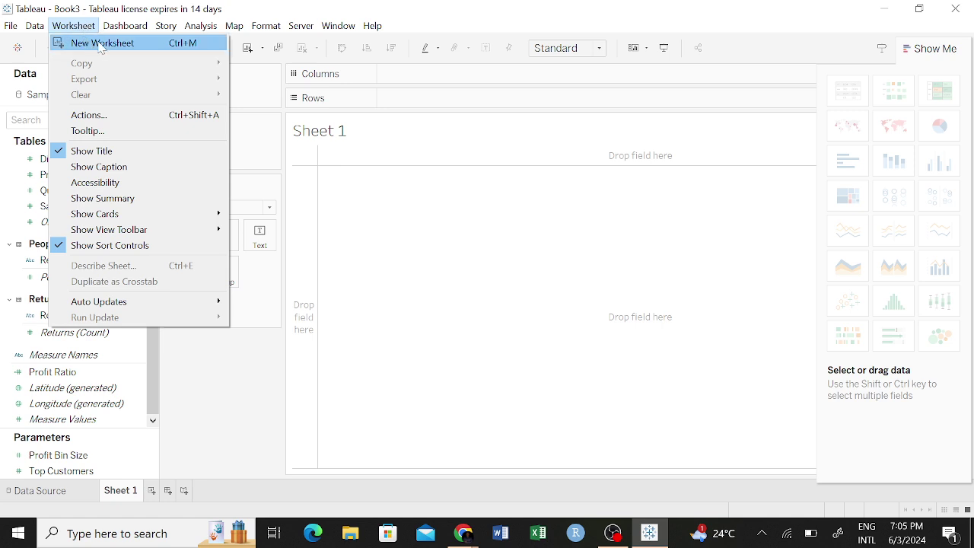
{"action": "left_click", "coordinate": [74, 26]}
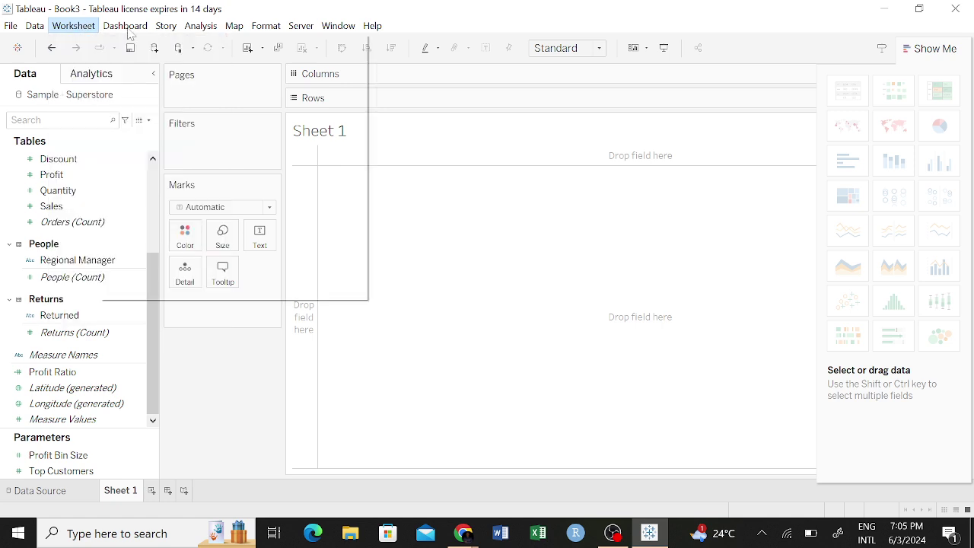
{"action": "left_click", "coordinate": [122, 26]}
{"action": "left_click", "coordinate": [115, 29]}
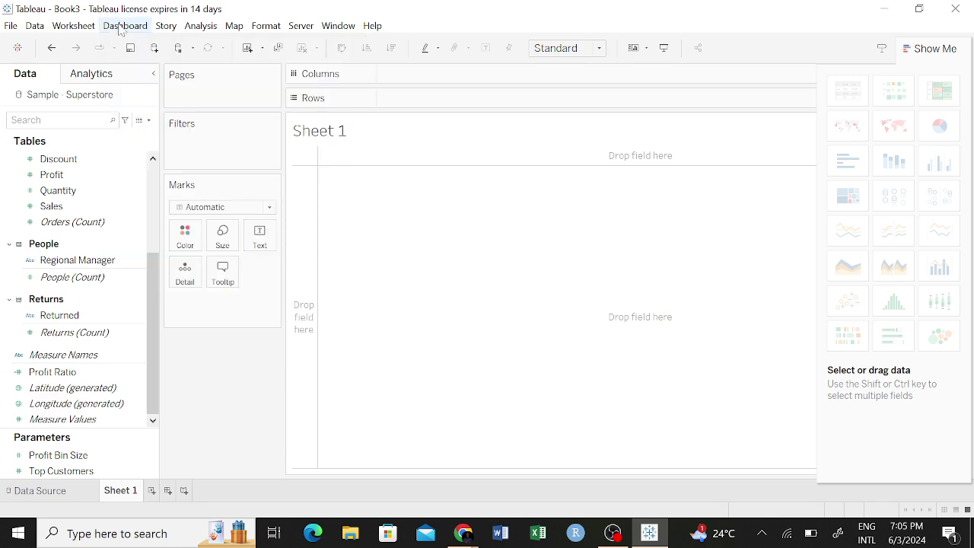
{"action": "left_click", "coordinate": [125, 28]}
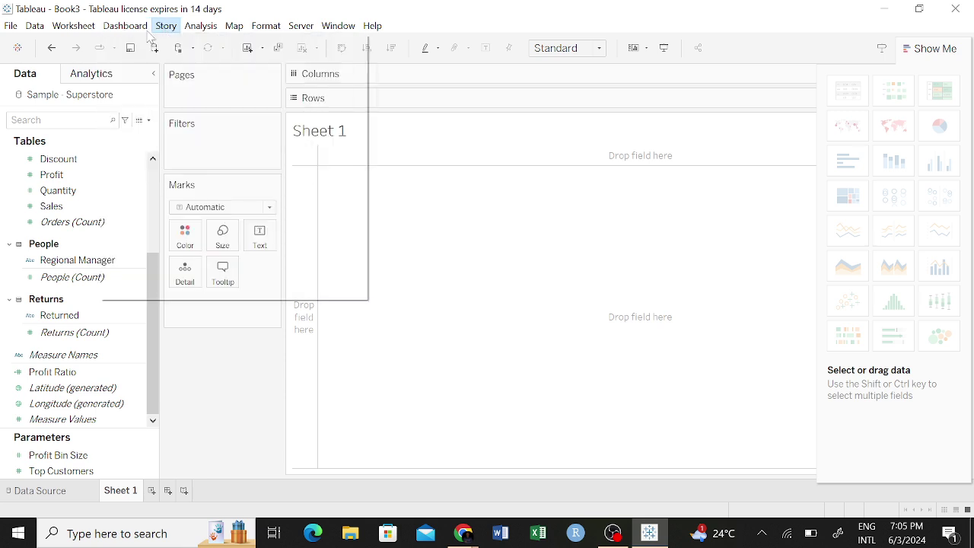
{"action": "left_click", "coordinate": [141, 46]}
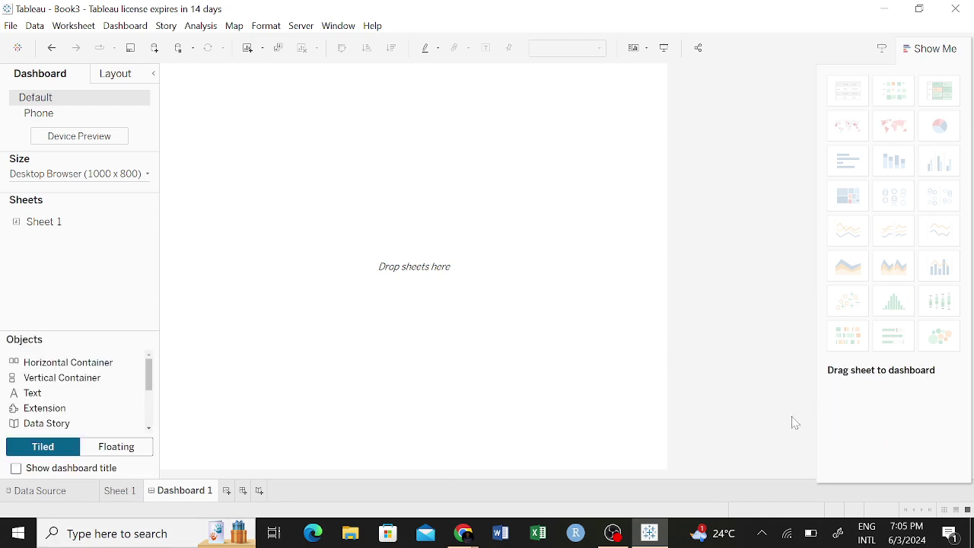
{"action": "left_click", "coordinate": [652, 534]}
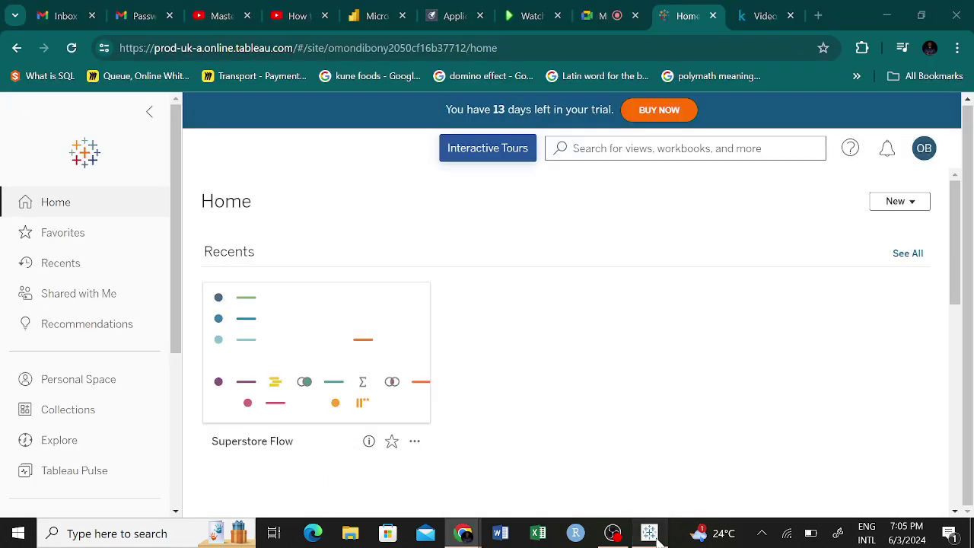
{"action": "left_click", "coordinate": [652, 534]}
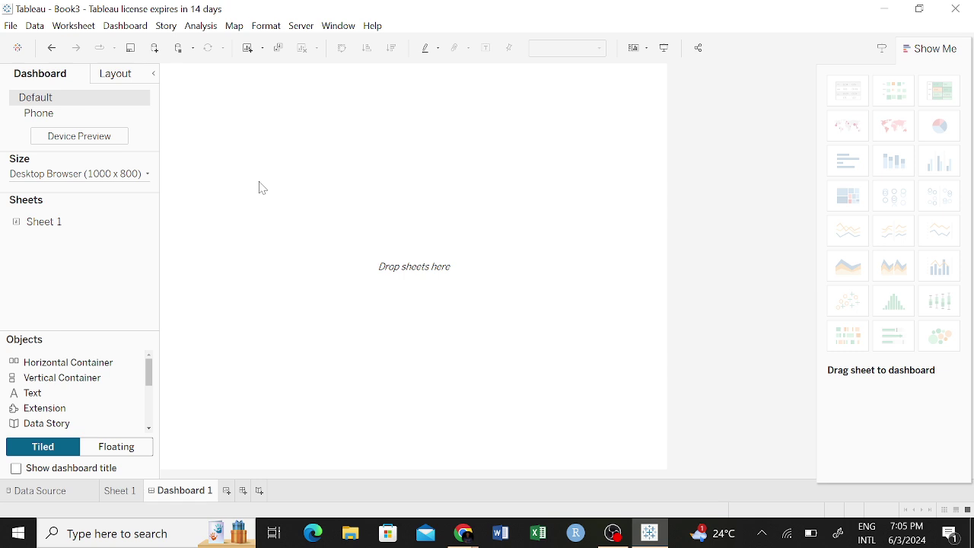
{"action": "key", "text": "ctrl+z"}
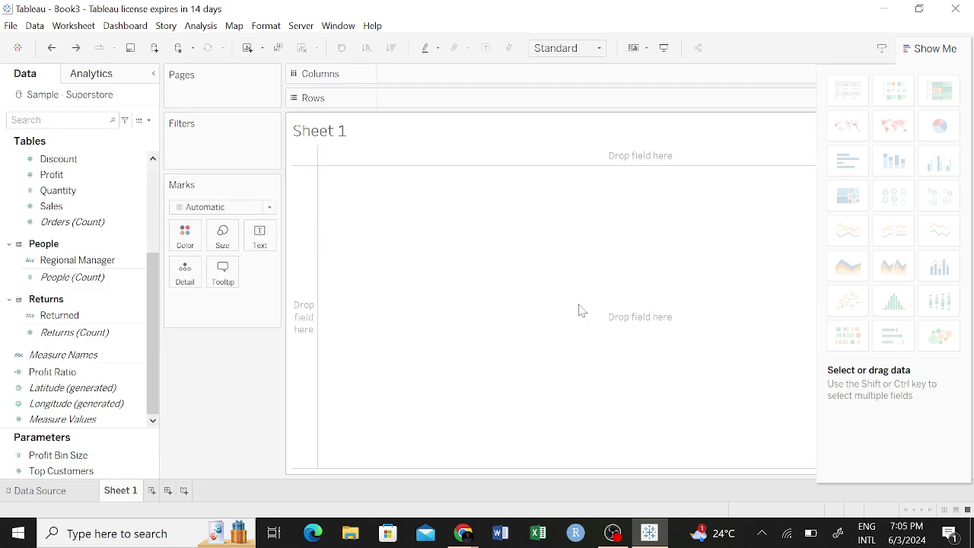
{"action": "left_click", "coordinate": [165, 27]}
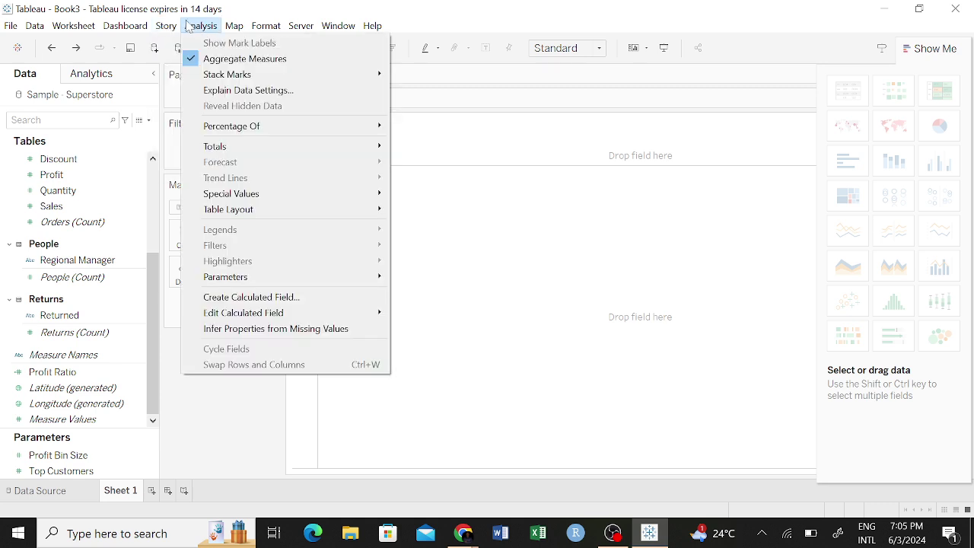
{"action": "left_click", "coordinate": [196, 24]}
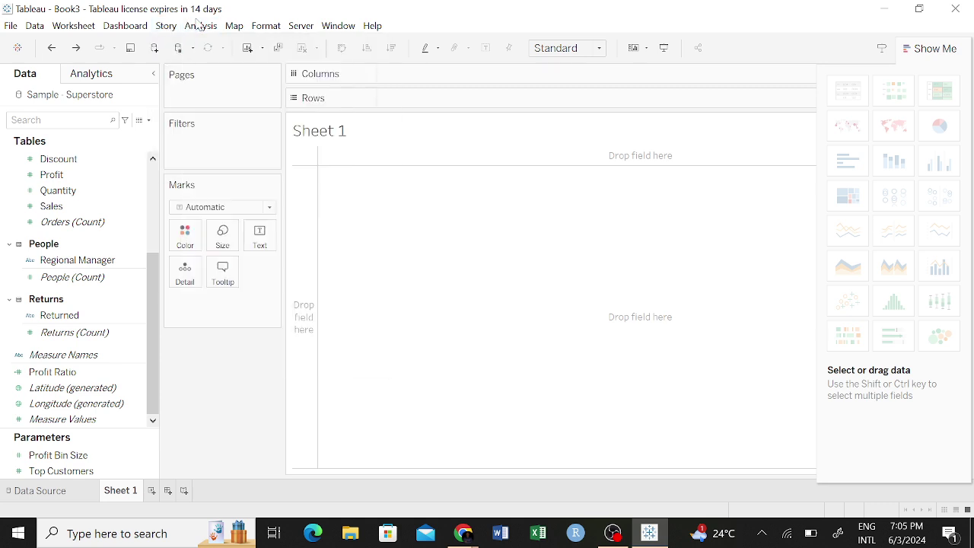
{"action": "left_click", "coordinate": [236, 27]}
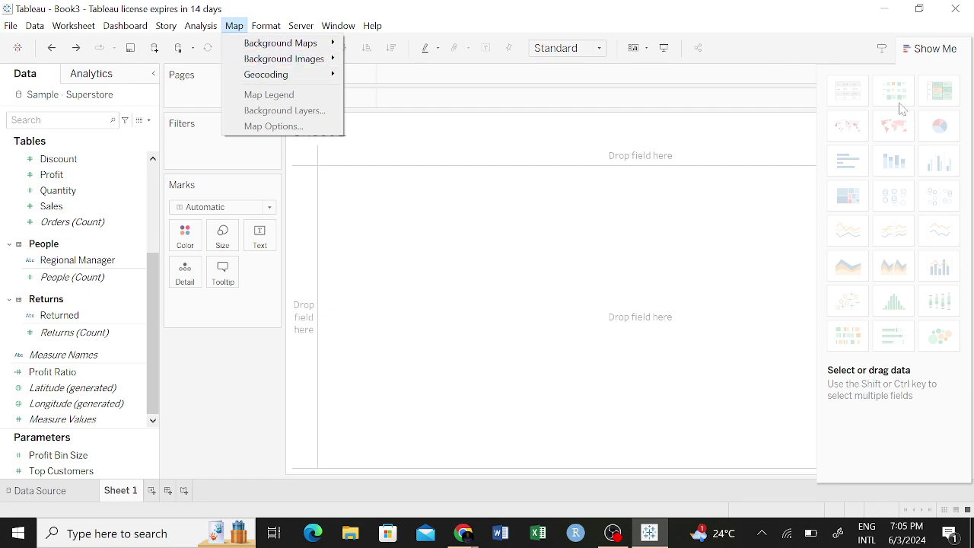
{"action": "left_click", "coordinate": [545, 320]}
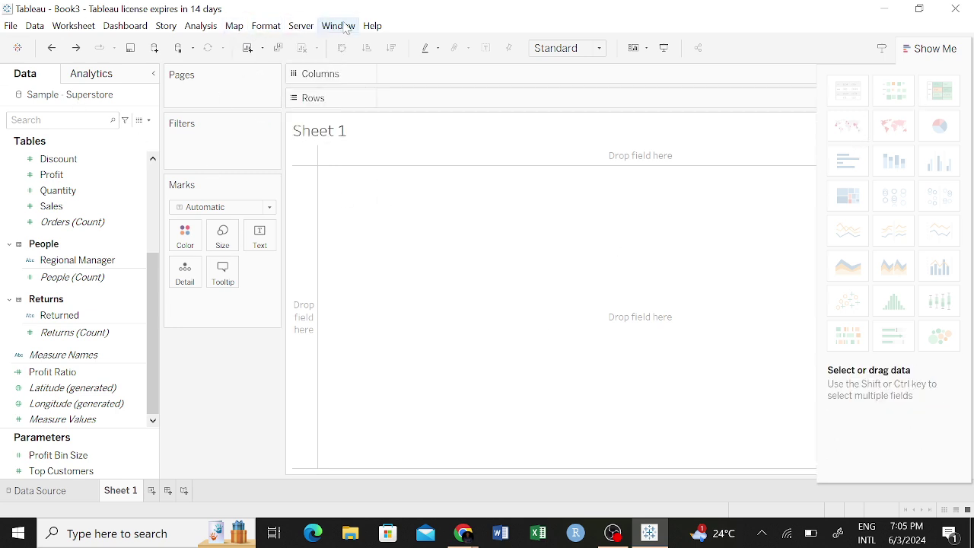
{"action": "left_click", "coordinate": [370, 27]}
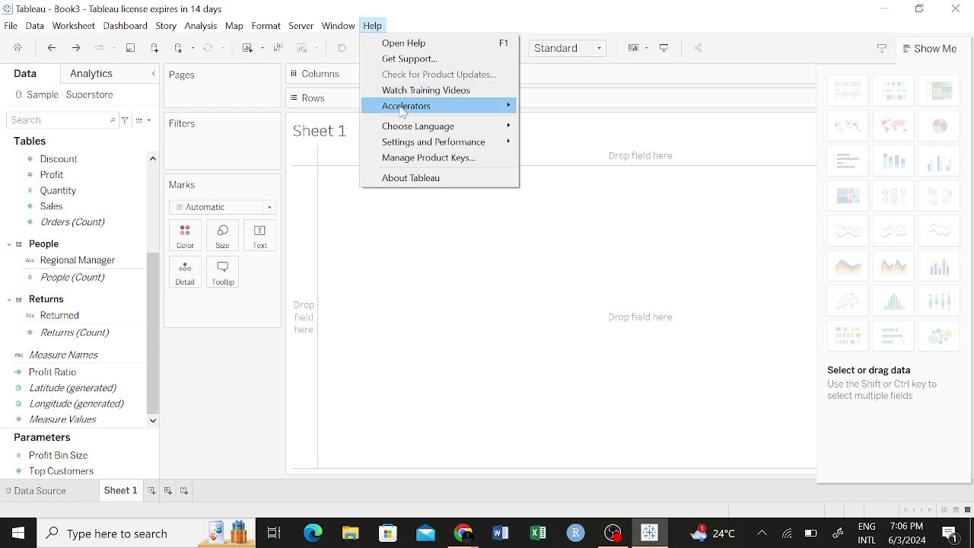
{"action": "mouse_move", "coordinate": [405, 114]}
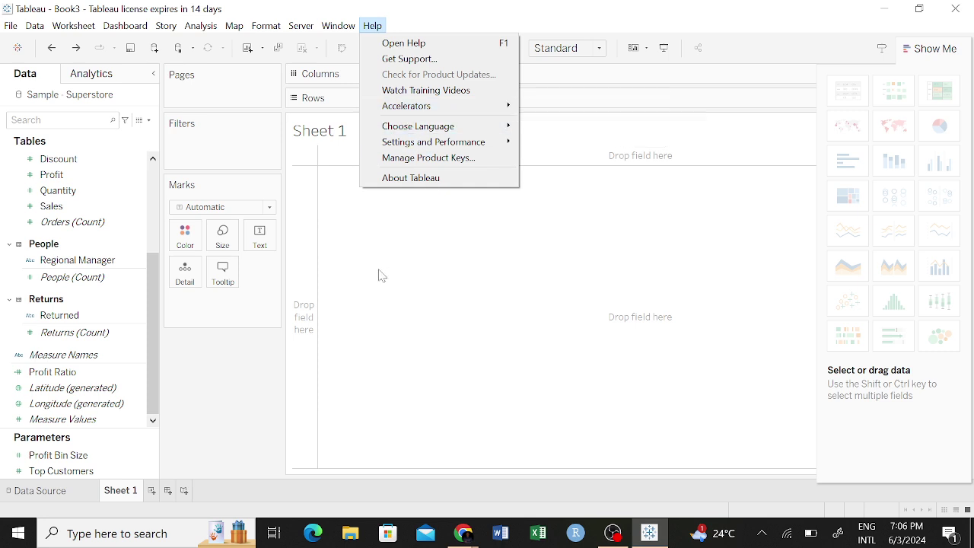
{"action": "left_click", "coordinate": [352, 253]}
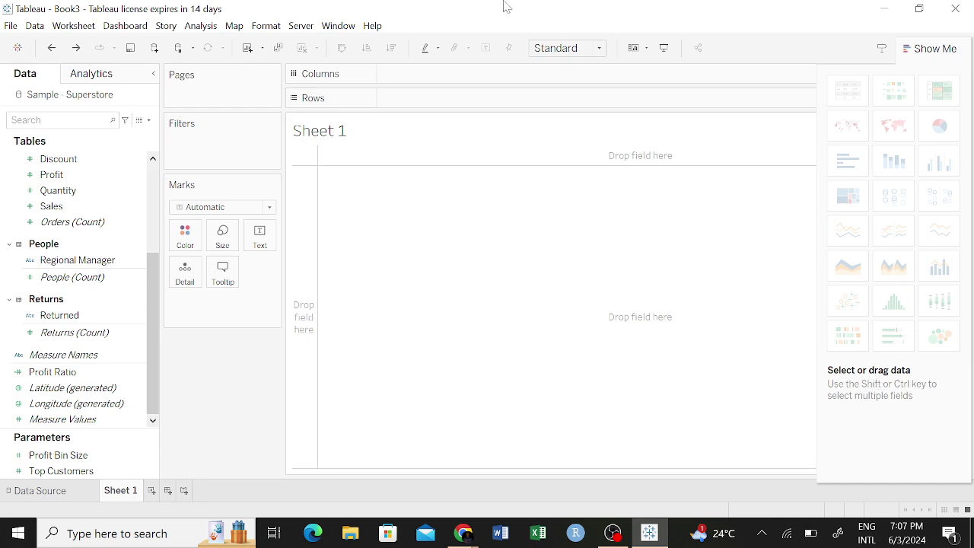
Show the Standard fit options for Sheet 1's view.
{"action": "left_click", "coordinate": [595, 49]}
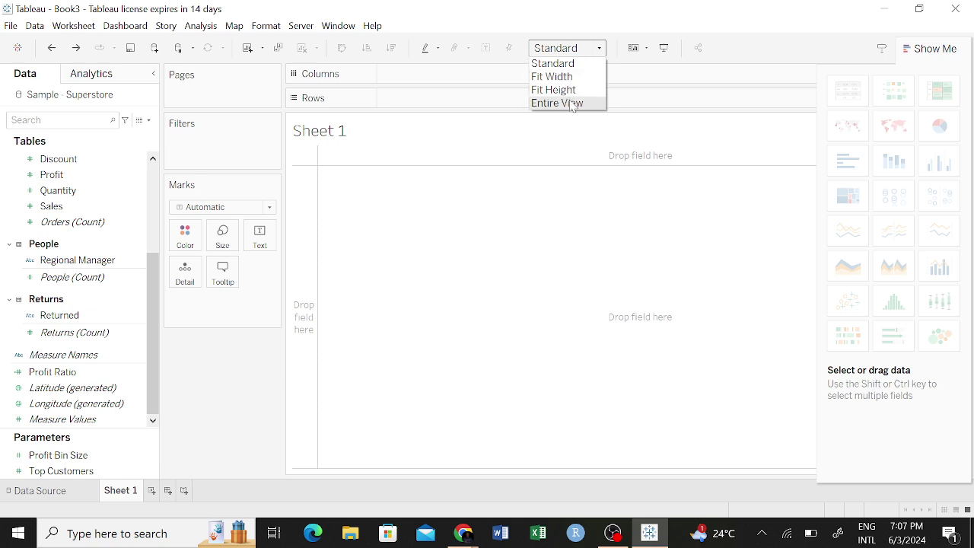
{"action": "left_click", "coordinate": [570, 105]}
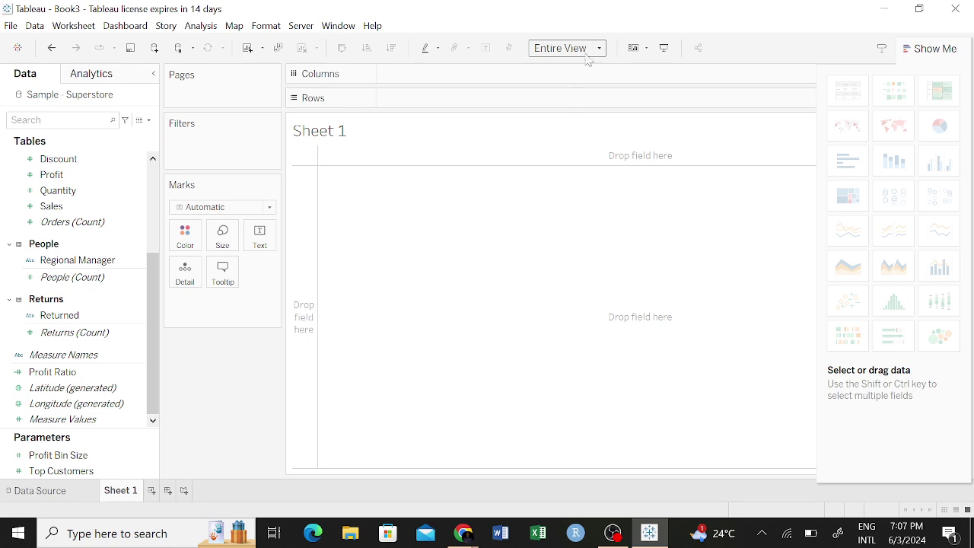
{"action": "left_click", "coordinate": [599, 48]}
{"action": "left_click", "coordinate": [575, 103]}
{"action": "left_click", "coordinate": [600, 48]}
{"action": "left_click", "coordinate": [569, 77]}
{"action": "left_click", "coordinate": [600, 48]}
{"action": "left_click", "coordinate": [582, 64]}
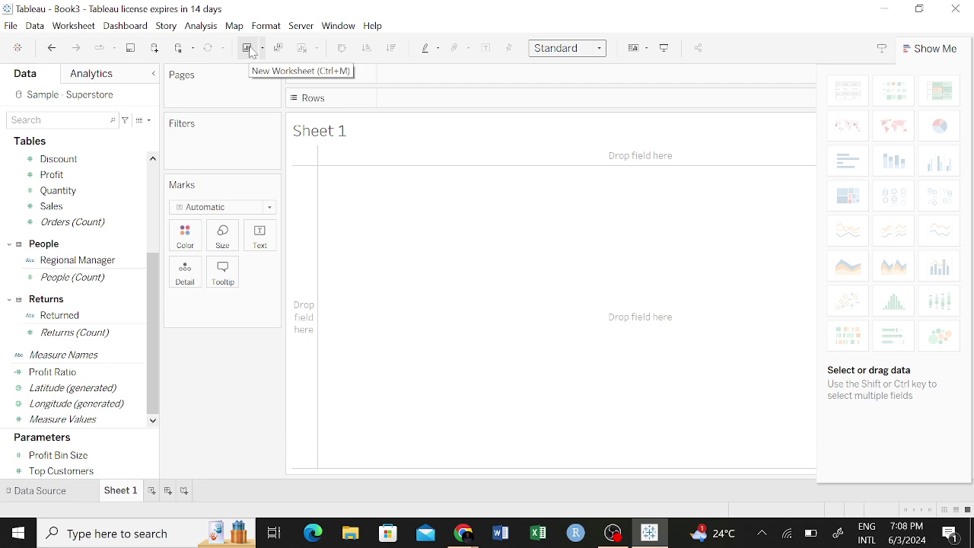
{"action": "left_click", "coordinate": [80, 29]}
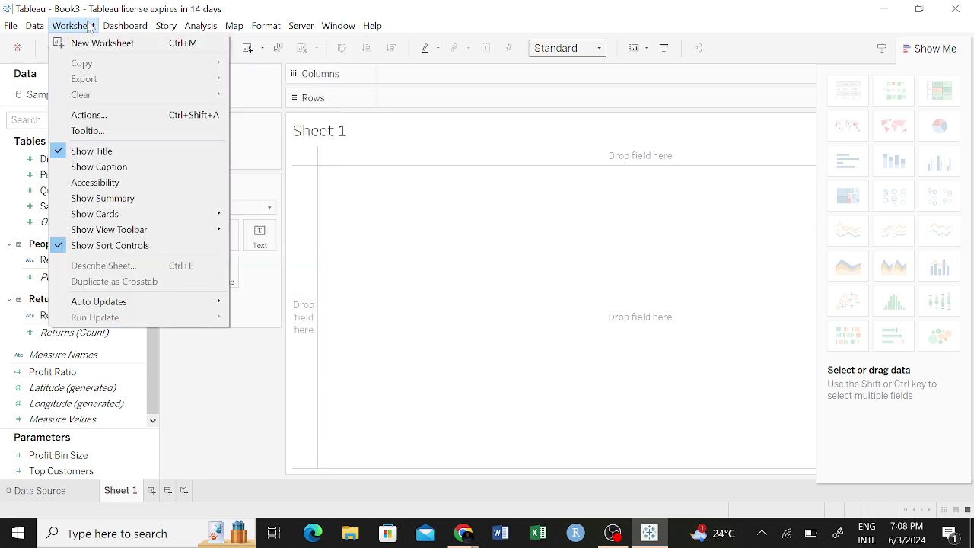
{"action": "left_click", "coordinate": [259, 96]}
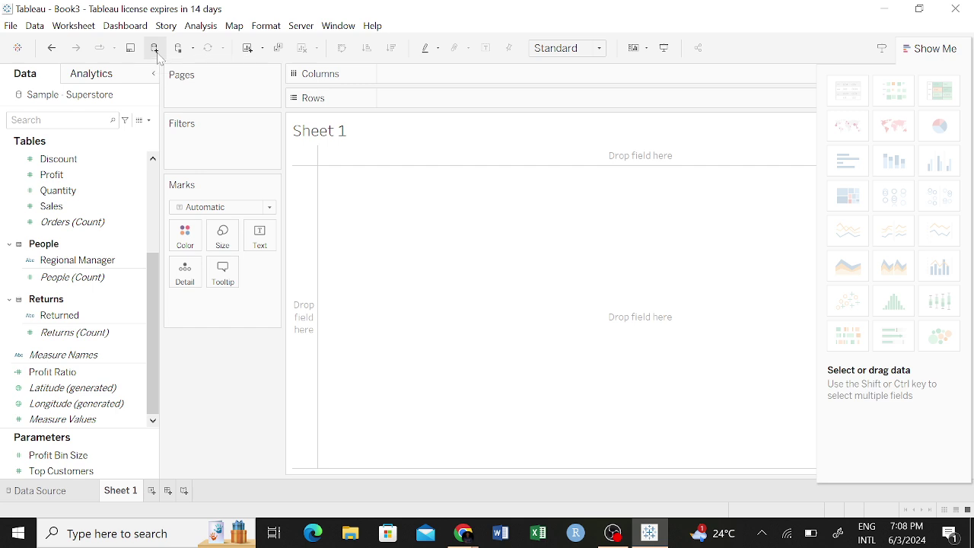
{"action": "left_click", "coordinate": [34, 26]}
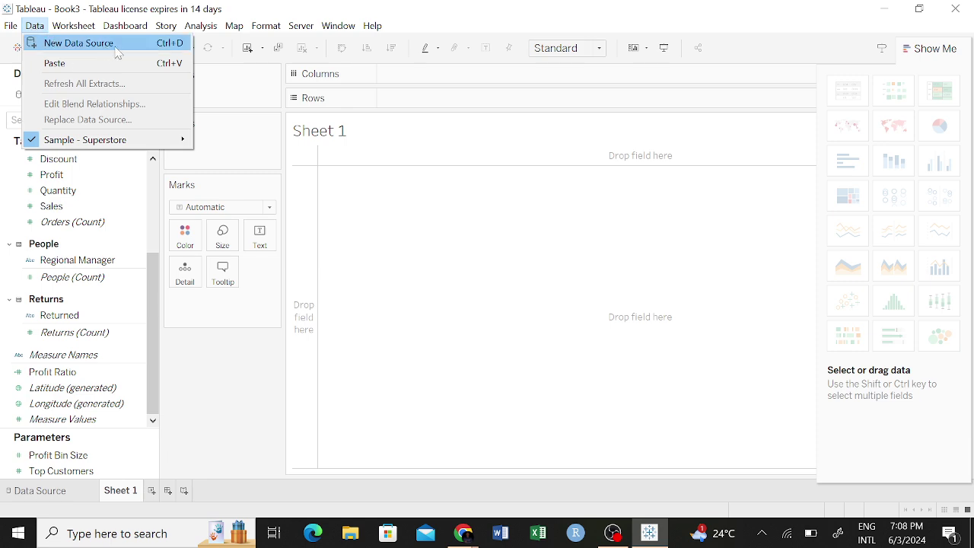
{"action": "left_click", "coordinate": [433, 294]}
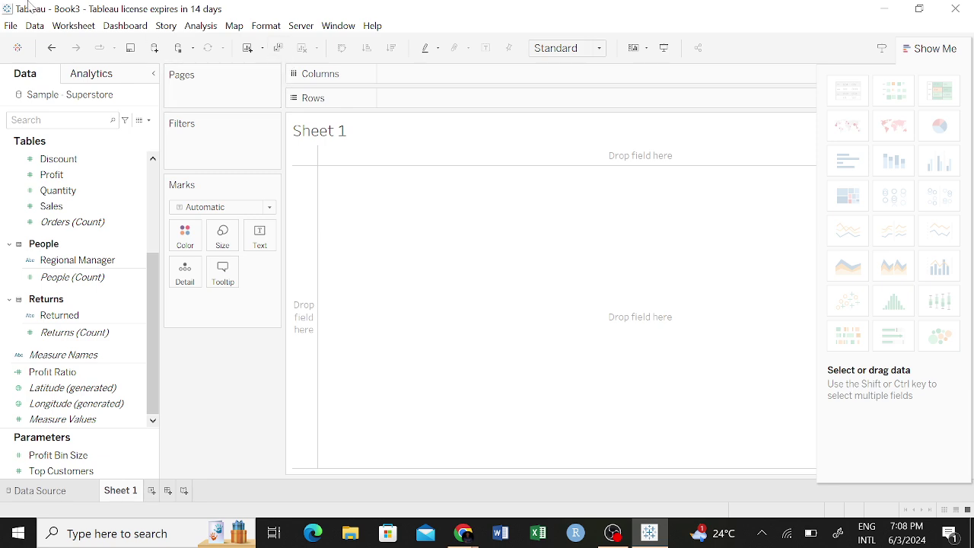
{"action": "left_click", "coordinate": [11, 25]}
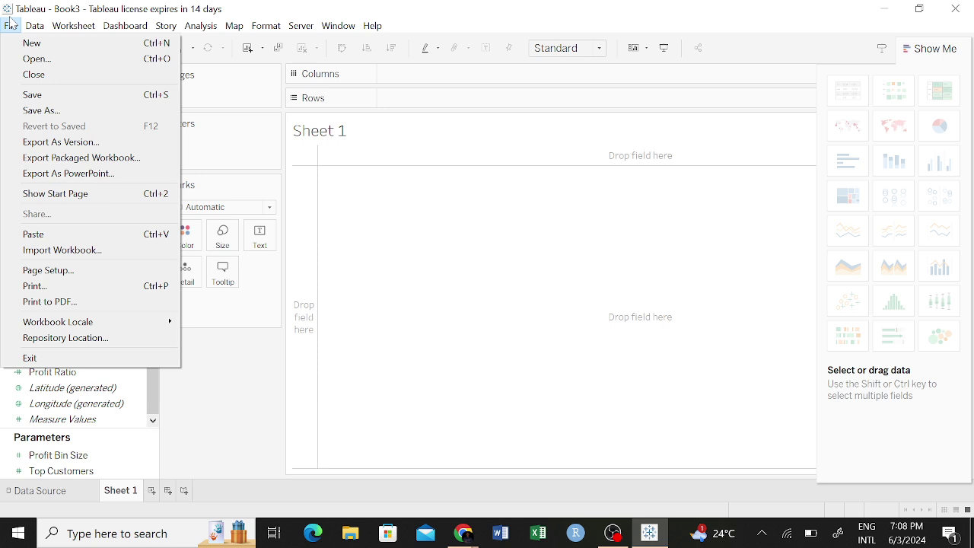
{"action": "left_click", "coordinate": [10, 24]}
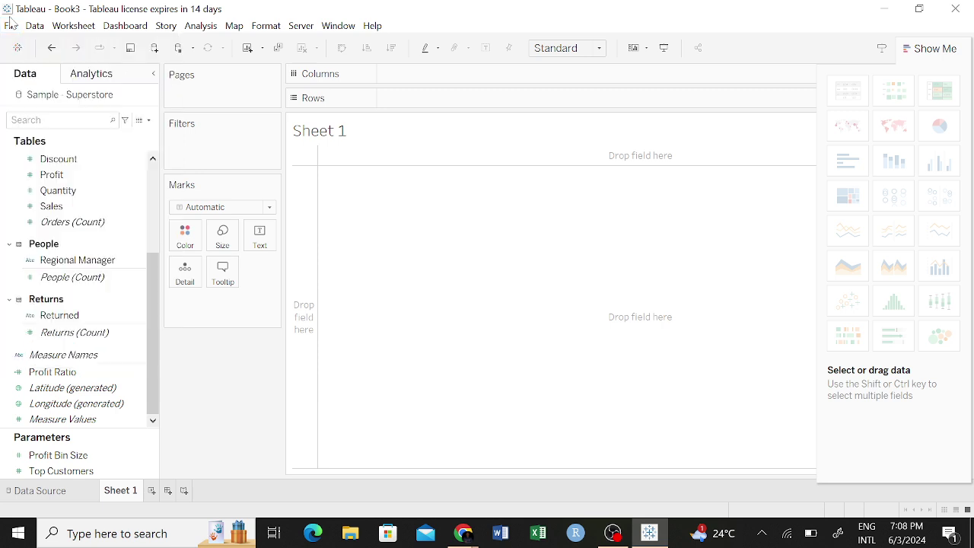
{"action": "left_click", "coordinate": [76, 26]}
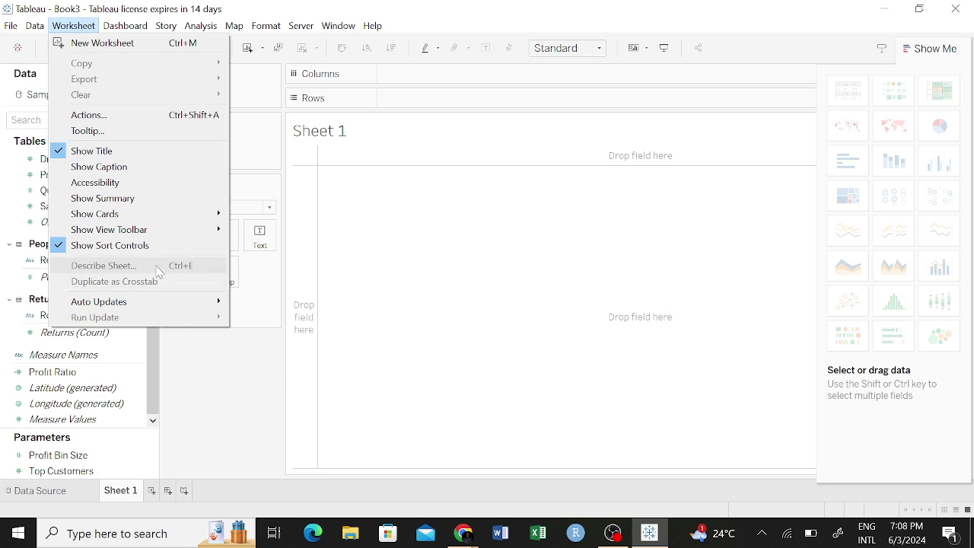
{"action": "left_click", "coordinate": [487, 207]}
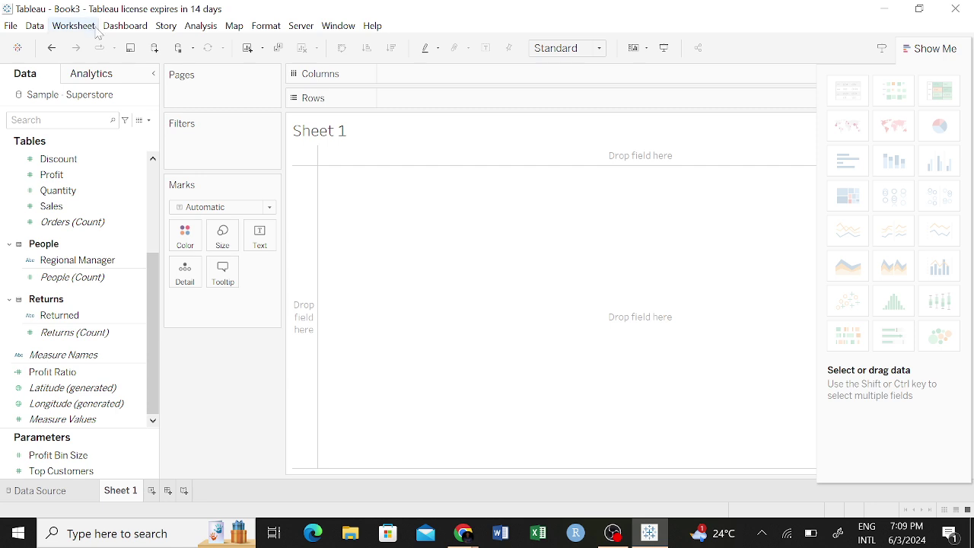
Save the workbook as 'Tableau Practice' (.twb) in the BI Elites folder.
{"action": "left_click", "coordinate": [130, 50]}
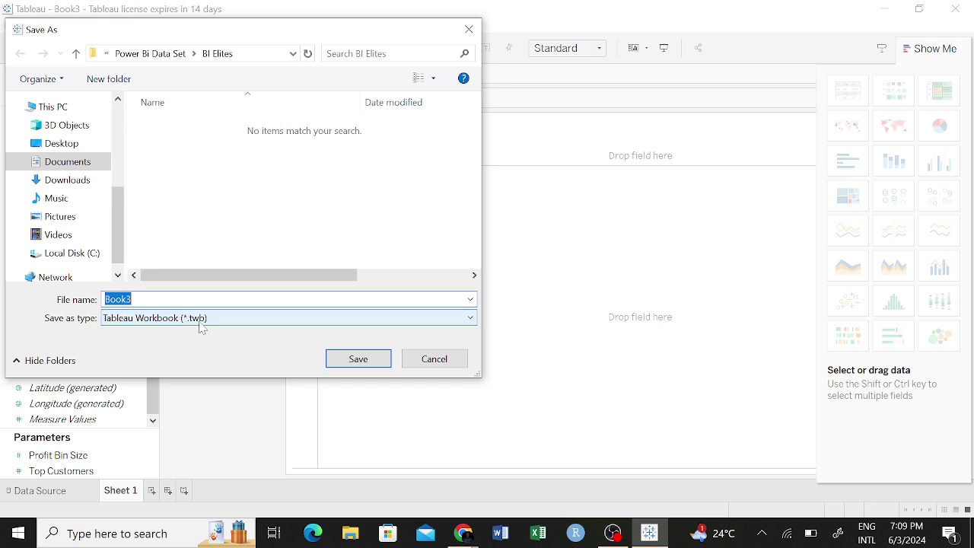
{"action": "type", "text": "la"}
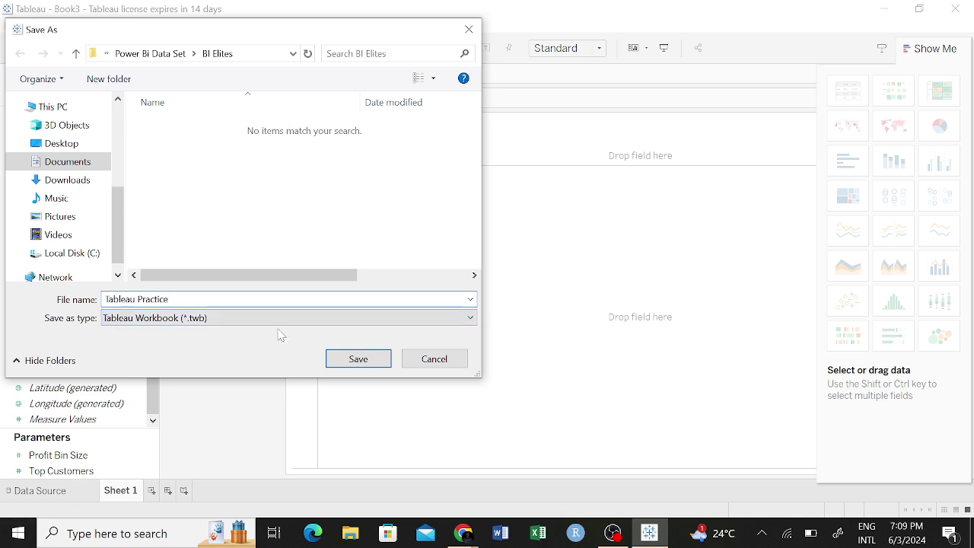
{"action": "left_click", "coordinate": [350, 363]}
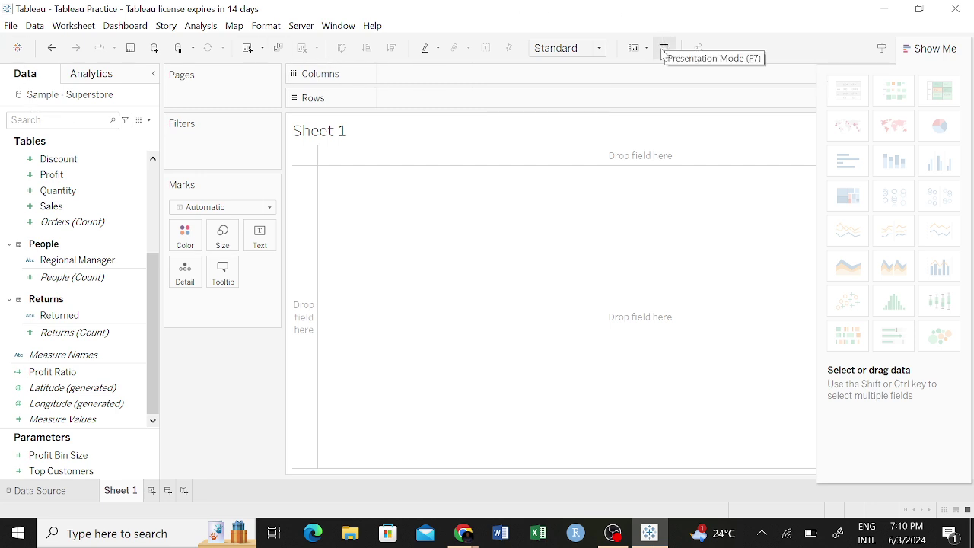
{"action": "left_click", "coordinate": [663, 49]}
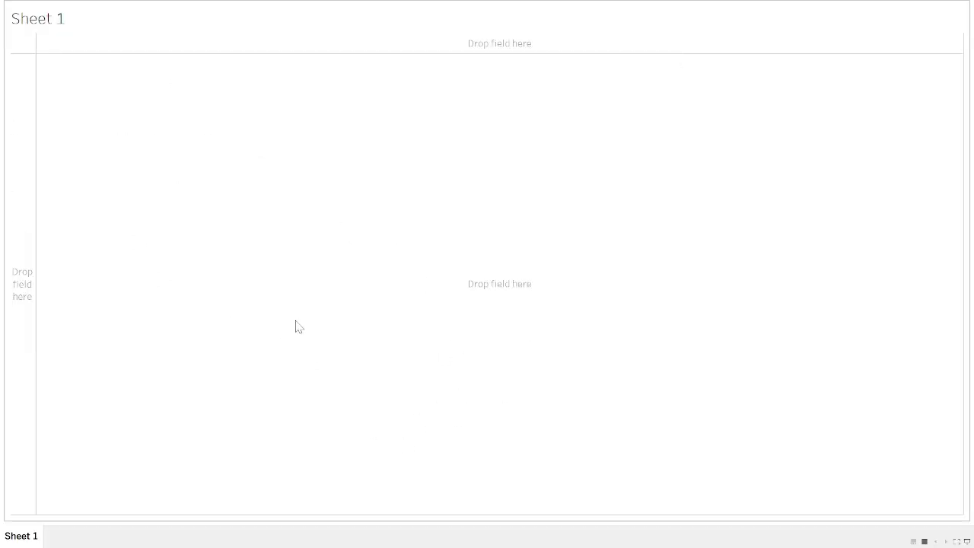
{"action": "key", "text": "Escape"}
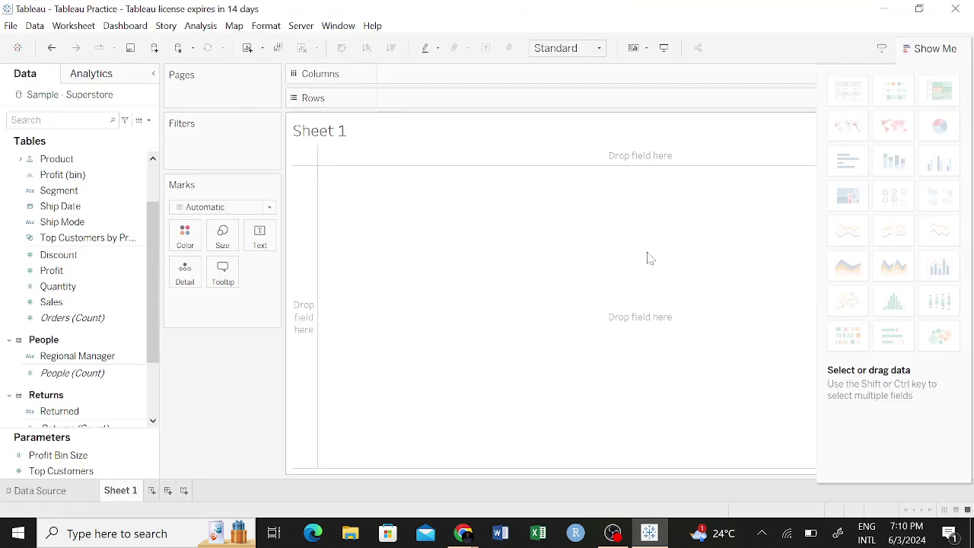
{"action": "left_click", "coordinate": [663, 48]}
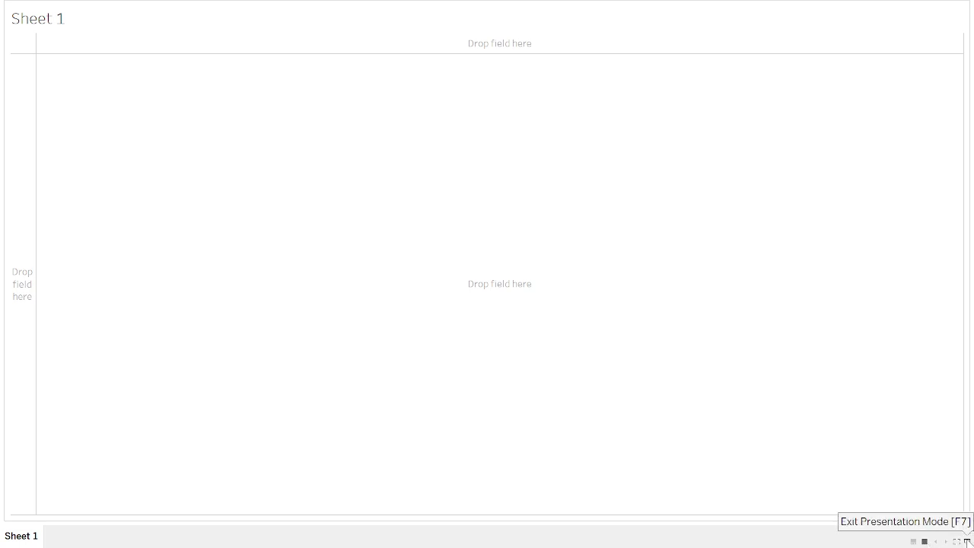
{"action": "left_click", "coordinate": [966, 542]}
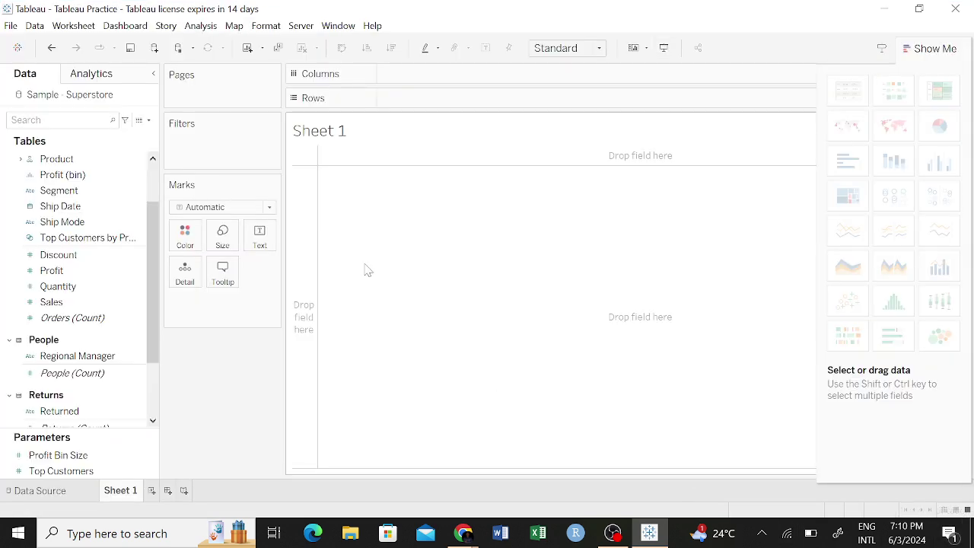
{"action": "left_click", "coordinate": [82, 471]}
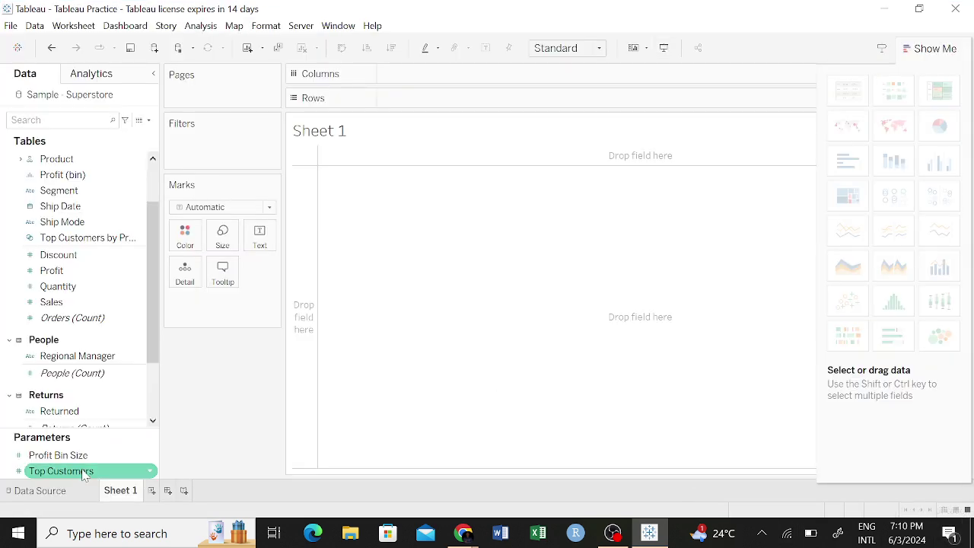
{"action": "left_click", "coordinate": [88, 470]}
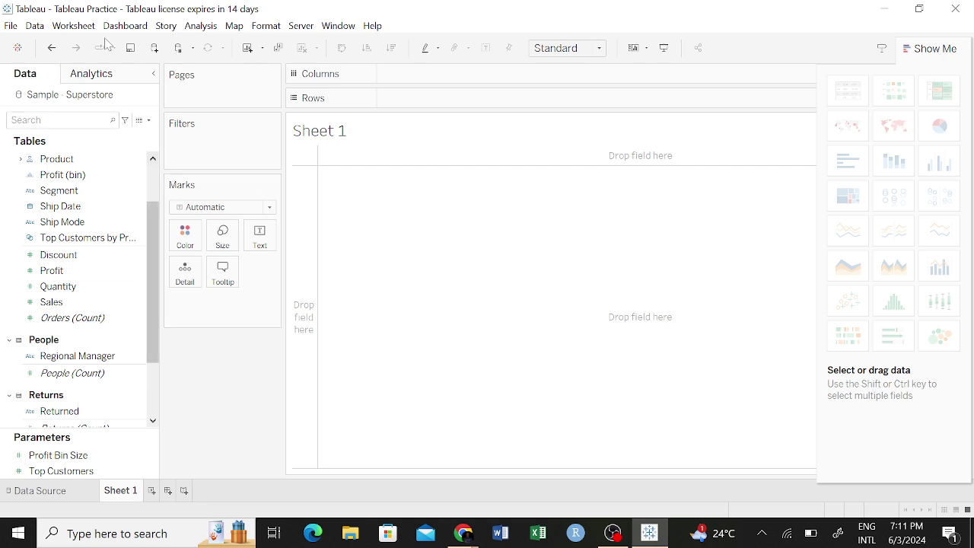
{"action": "left_click", "coordinate": [154, 76]}
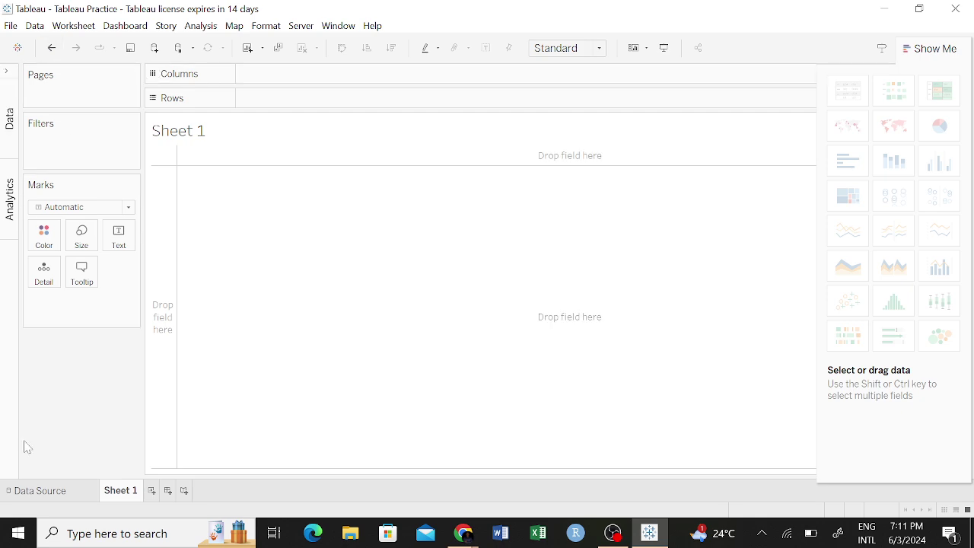
{"action": "left_click", "coordinate": [10, 74]}
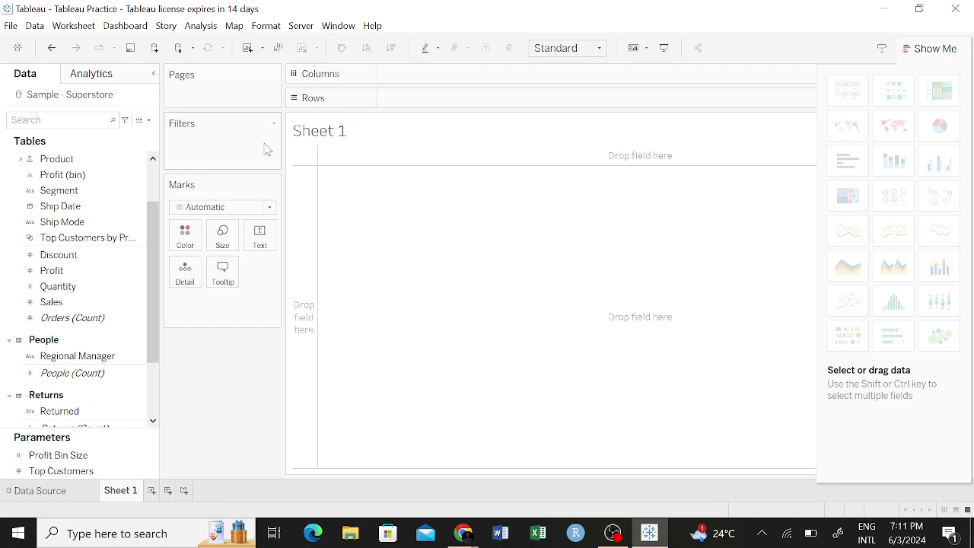
{"action": "left_click", "coordinate": [273, 74]}
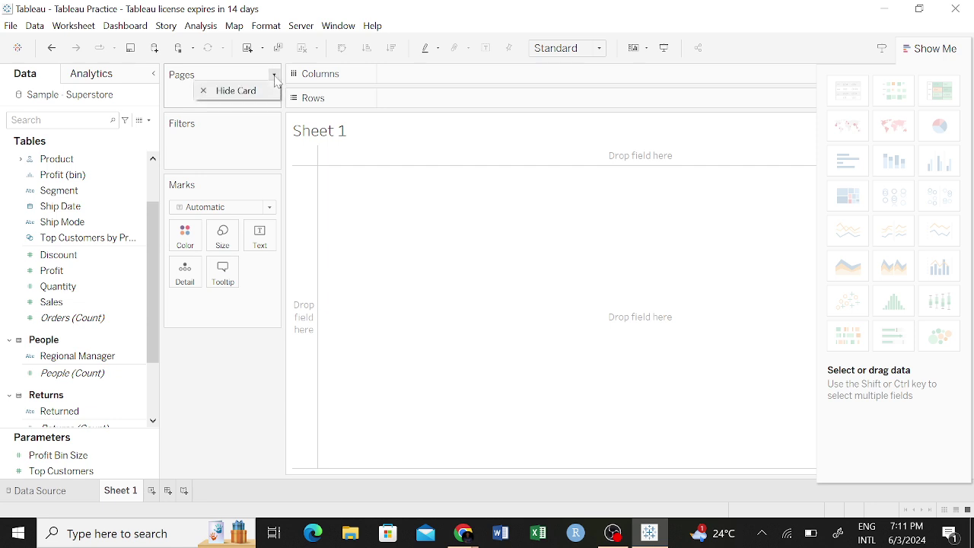
{"action": "left_click", "coordinate": [212, 136]}
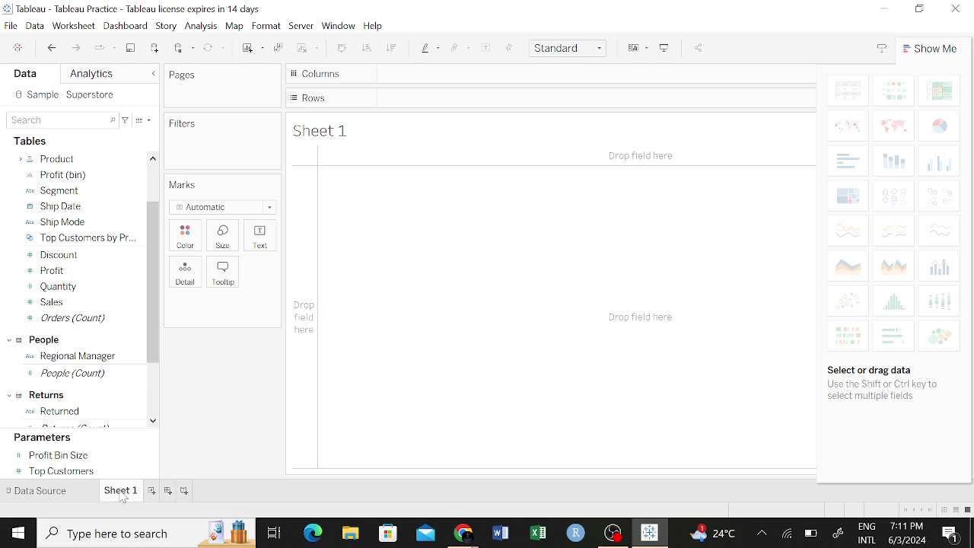
Rename the Sheet 1 tab to 'Analysis', then select the Profit field.
{"action": "right_click", "coordinate": [123, 497]}
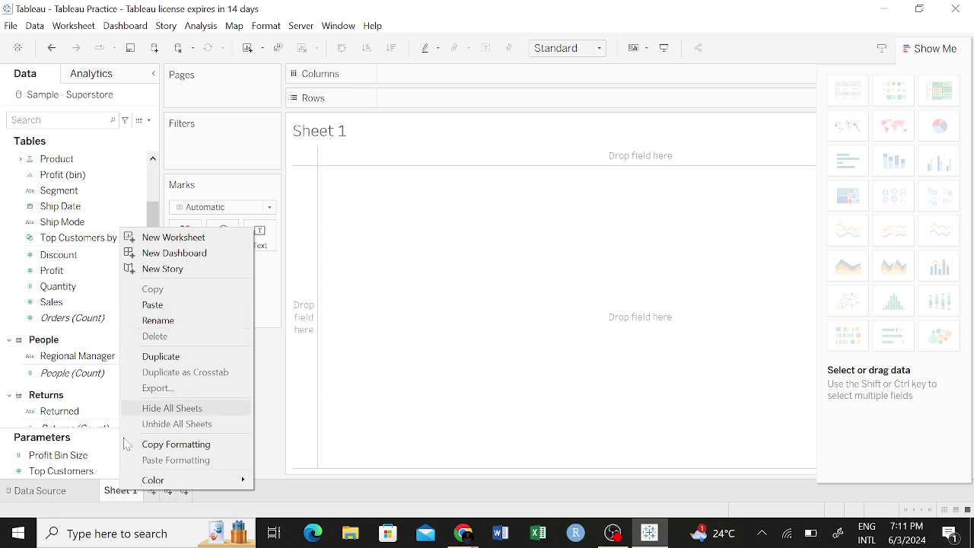
{"action": "left_click", "coordinate": [123, 493]}
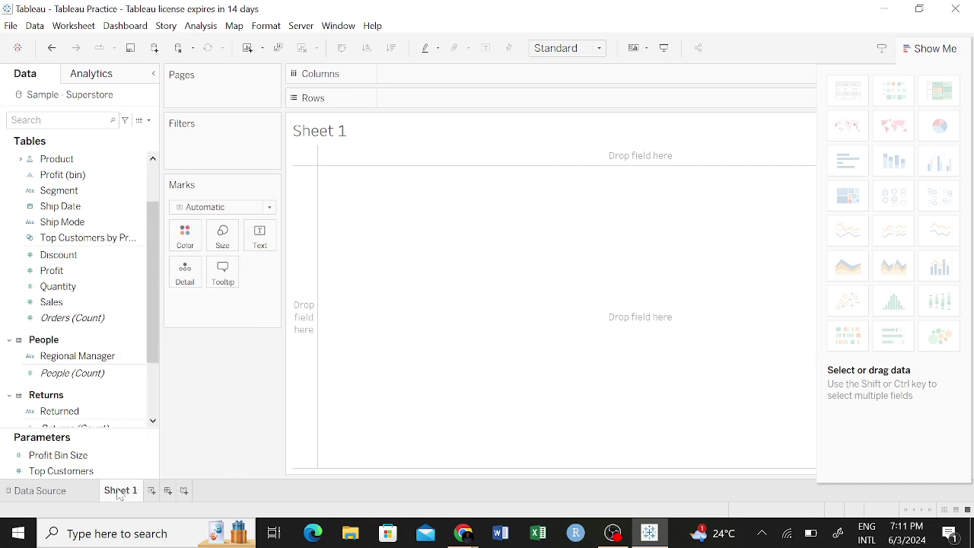
{"action": "double_click", "coordinate": [118, 493]}
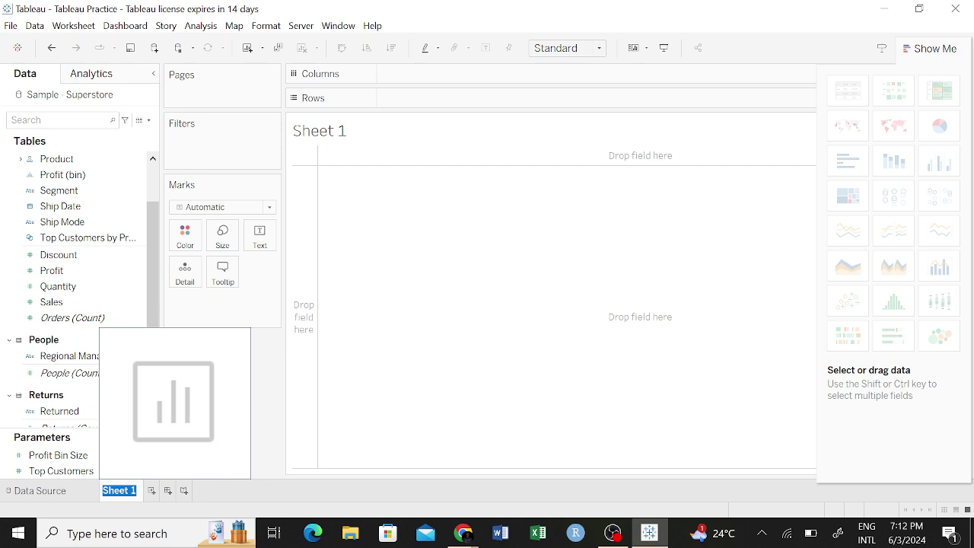
{"action": "type", "text": "Analysis"}
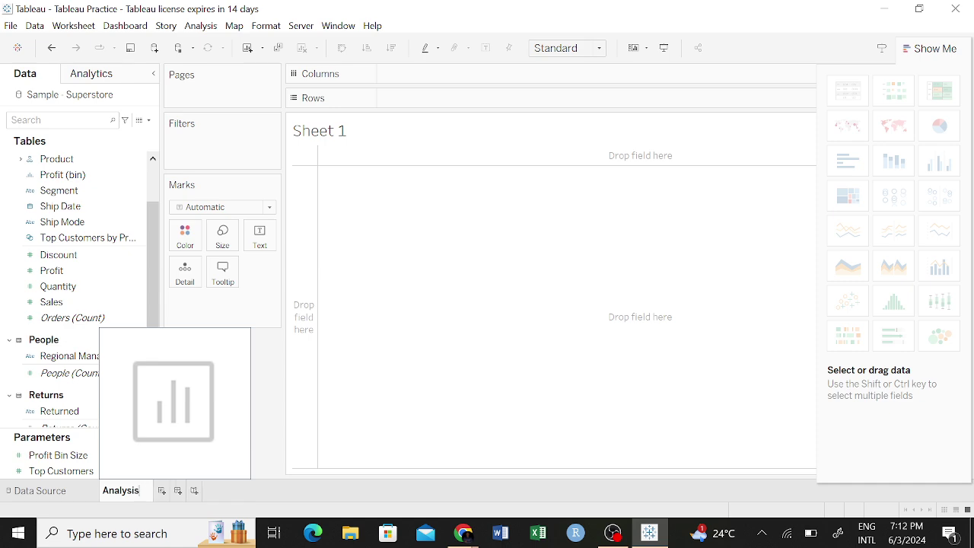
{"action": "key", "text": "Return"}
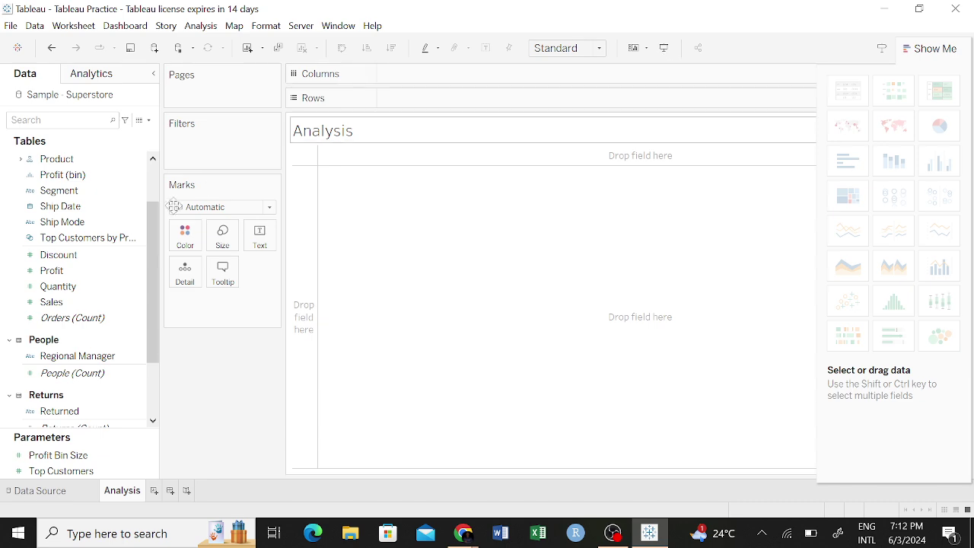
{"action": "left_click", "coordinate": [68, 271]}
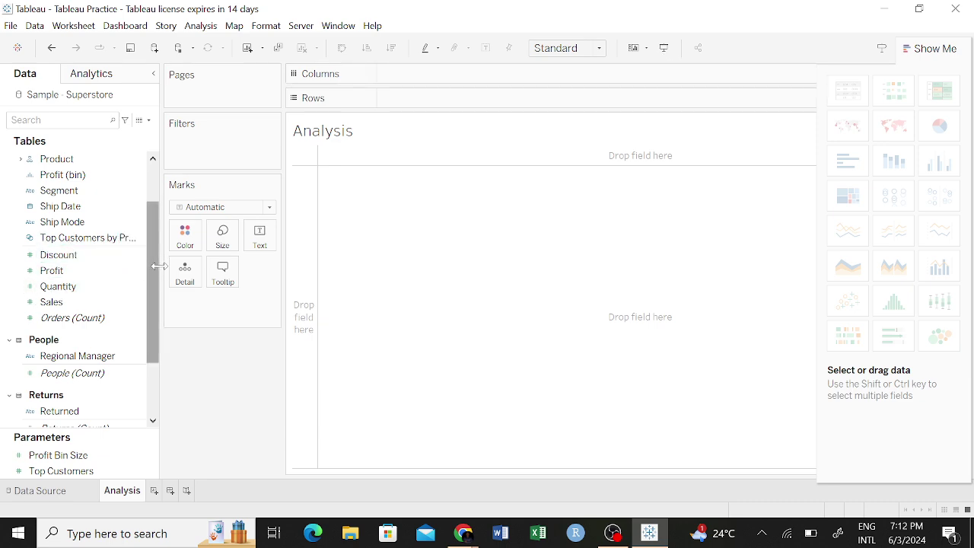
{"action": "scroll", "coordinate": [154, 283], "scroll_direction": "up", "scroll_amount": 2}
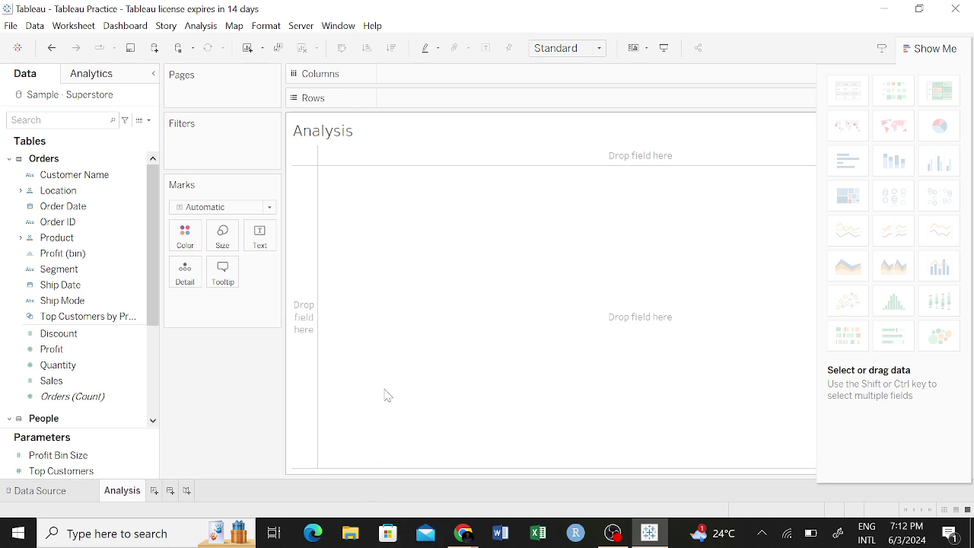
Float and reposition the Show Me panel, then undo to restore the name Sheet 1.
{"action": "left_click", "coordinate": [67, 256]}
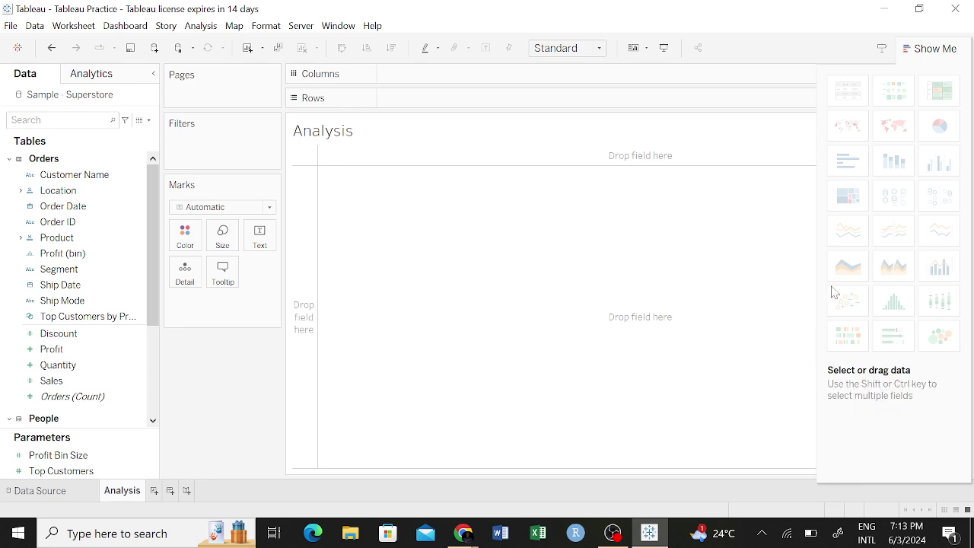
{"action": "left_click_drag", "start_coordinate": [924, 48], "coordinate": [713, 63]}
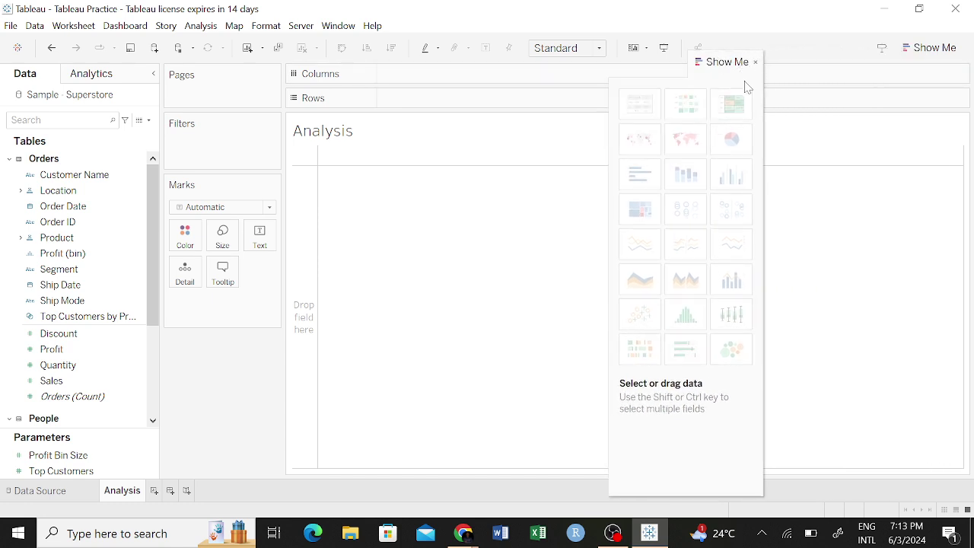
{"action": "left_click_drag", "start_coordinate": [723, 56], "coordinate": [931, 43]}
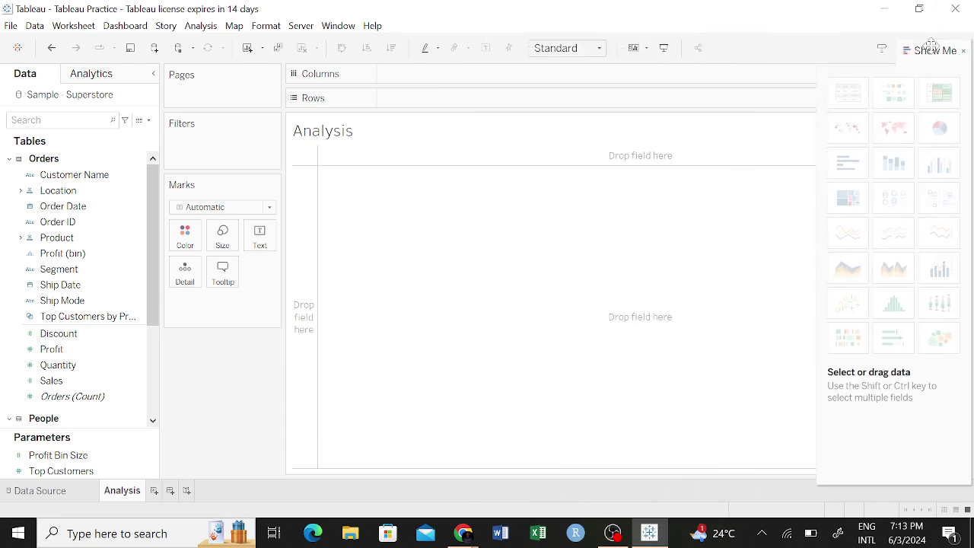
{"action": "key", "text": "ctrl+z"}
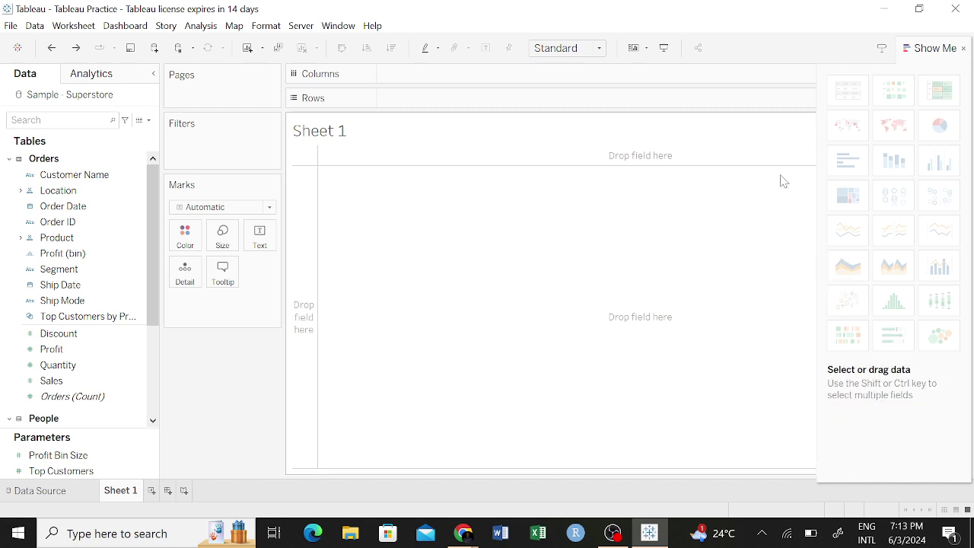
Open the Data Guide for Sheet 1, look through it, and close it.
{"action": "left_click", "coordinate": [883, 50]}
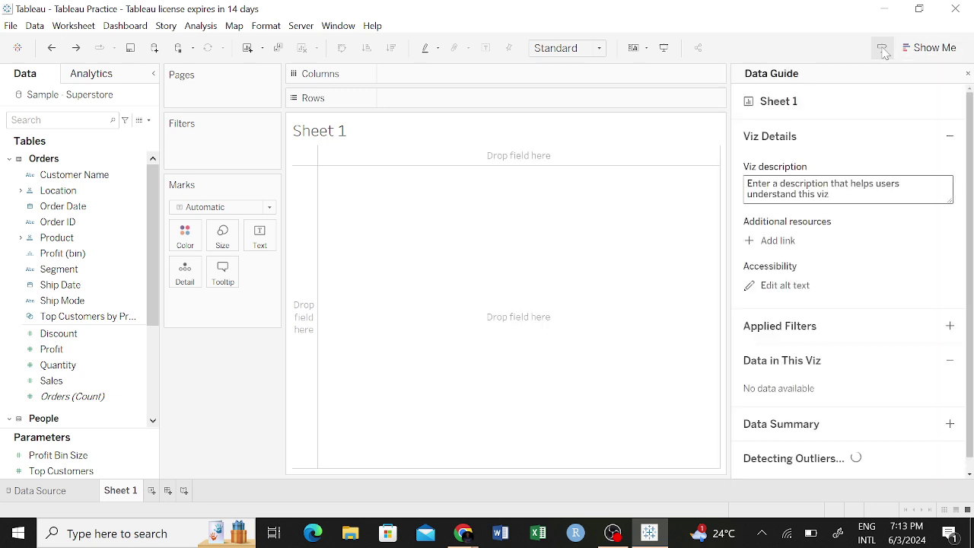
{"action": "scroll", "coordinate": [813, 387], "scroll_direction": "down", "scroll_amount": 1}
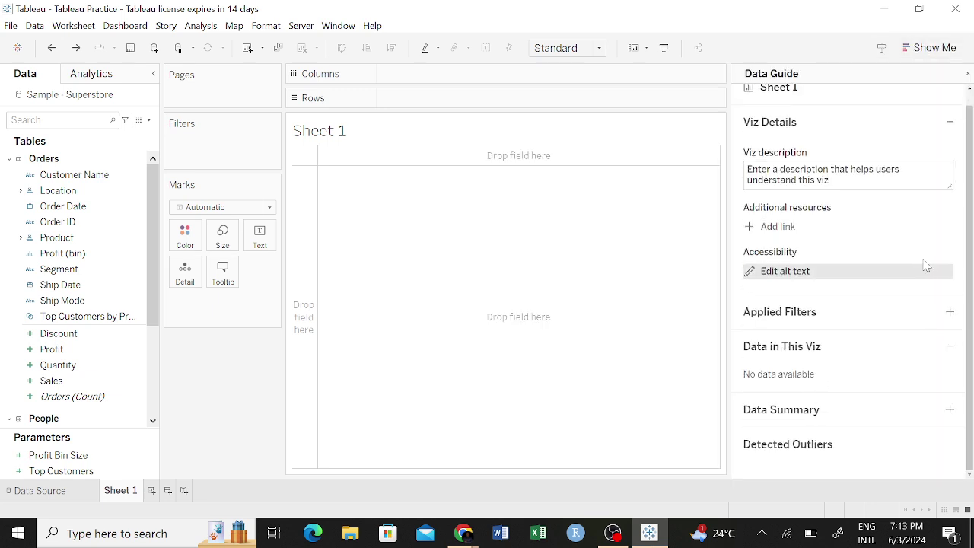
{"action": "scroll", "coordinate": [936, 244], "scroll_direction": "up", "scroll_amount": 1}
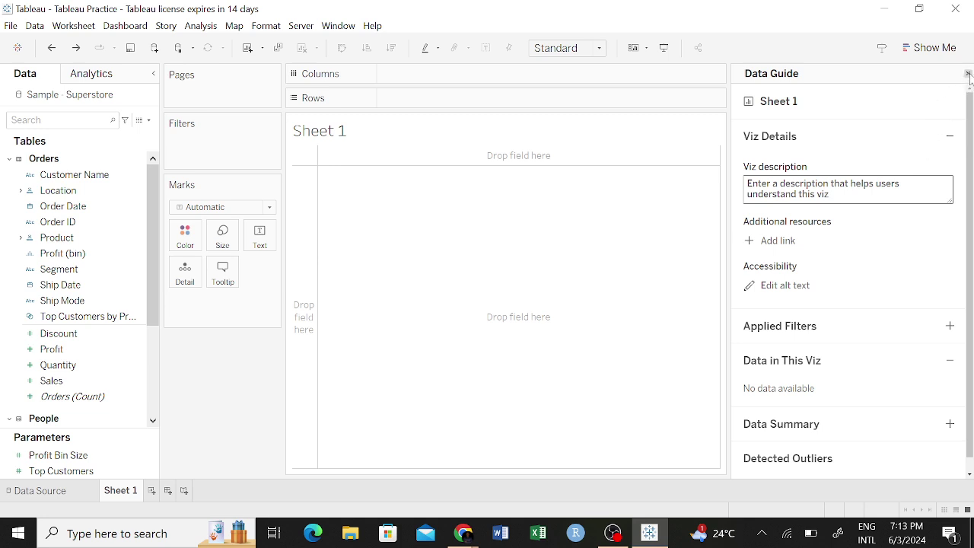
{"action": "left_click", "coordinate": [968, 74]}
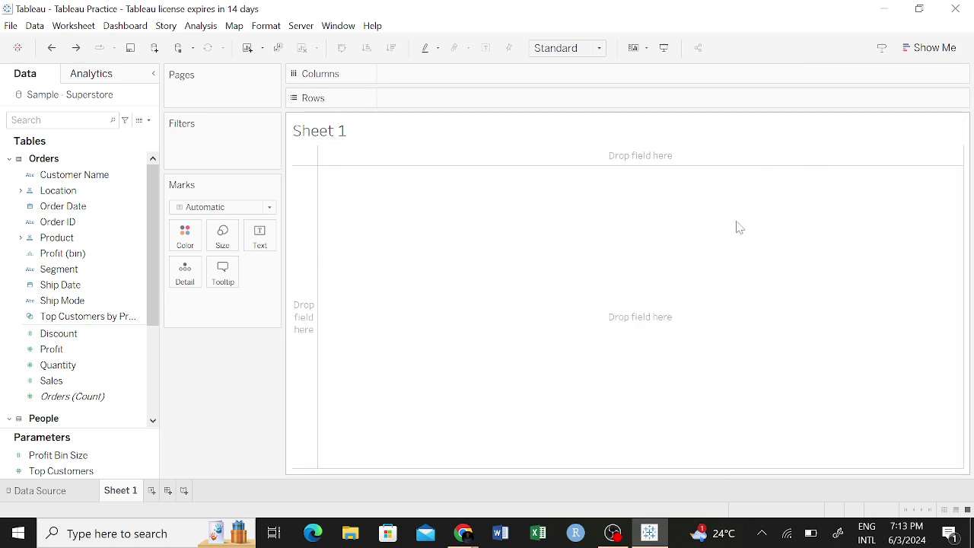
Set Sheet 1 to Fit Width and leave the Show Me chart suggestions hidden.
{"action": "key", "text": "ctrl+shift+w"}
{"action": "left_click", "coordinate": [930, 47]}
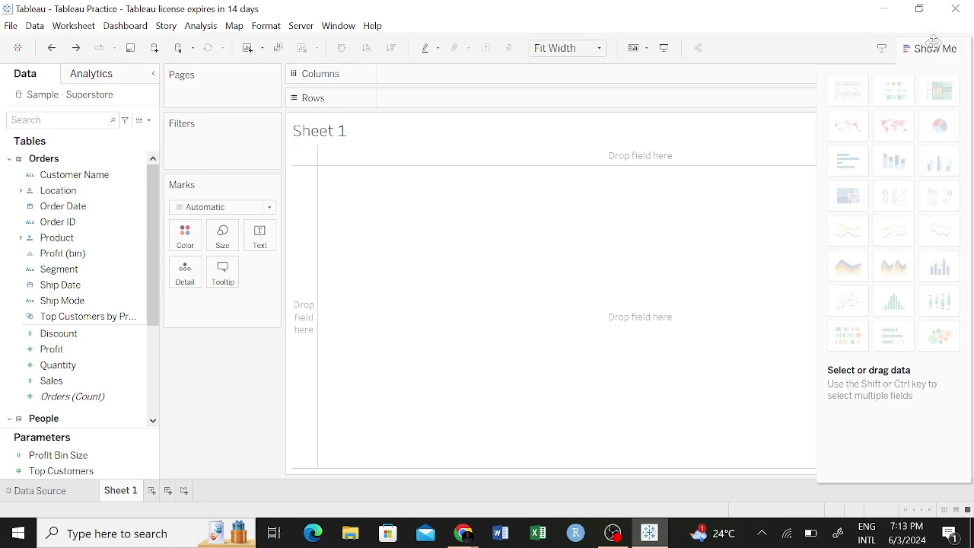
{"action": "left_click", "coordinate": [926, 48]}
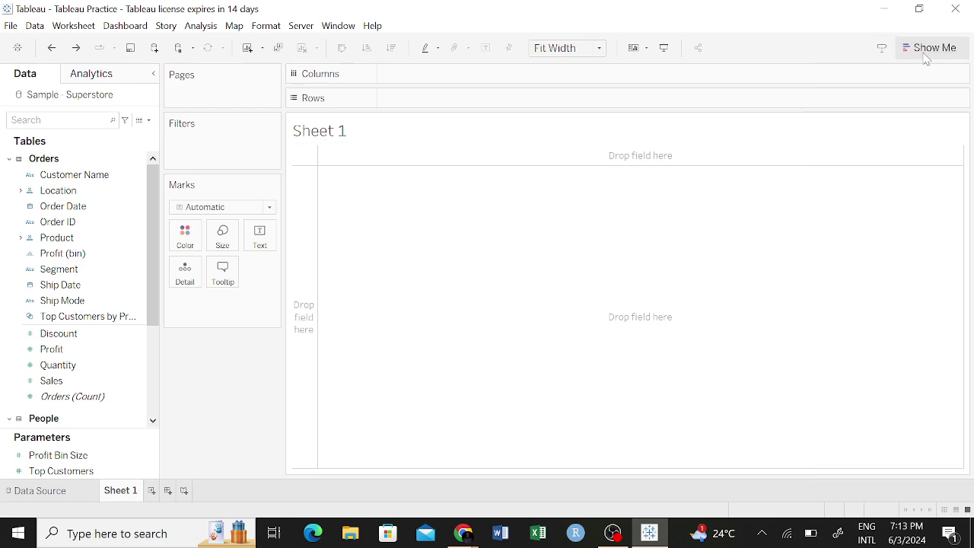
{"action": "left_click", "coordinate": [924, 49]}
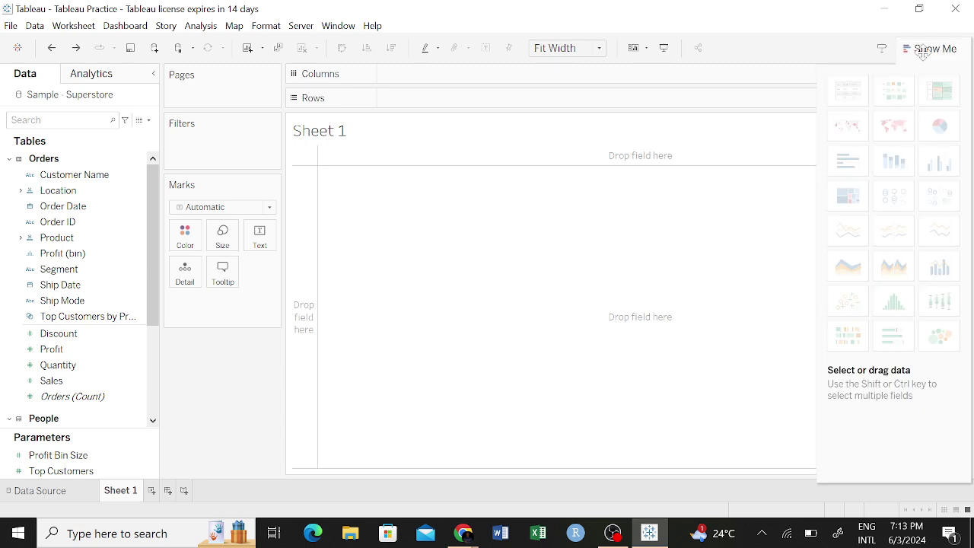
{"action": "left_click", "coordinate": [923, 52]}
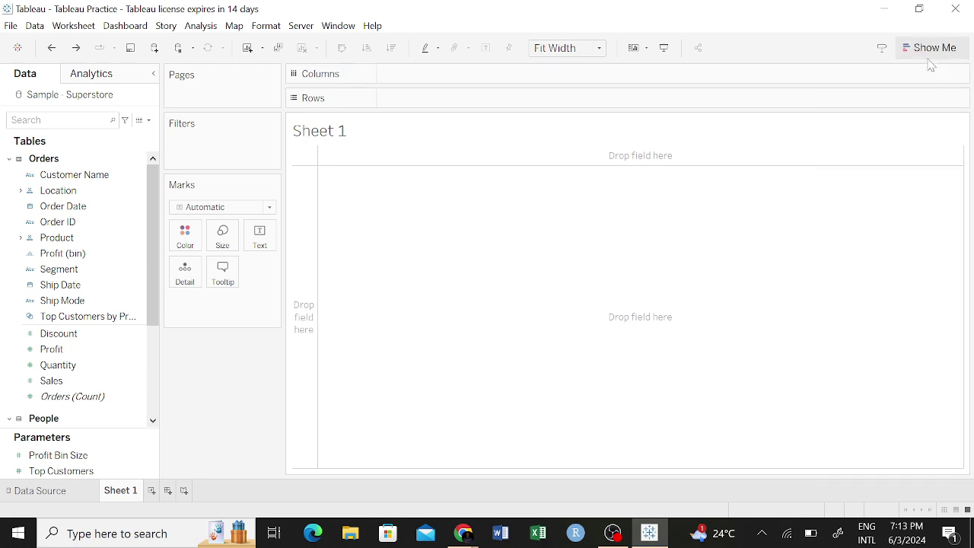
{"action": "left_click", "coordinate": [933, 48]}
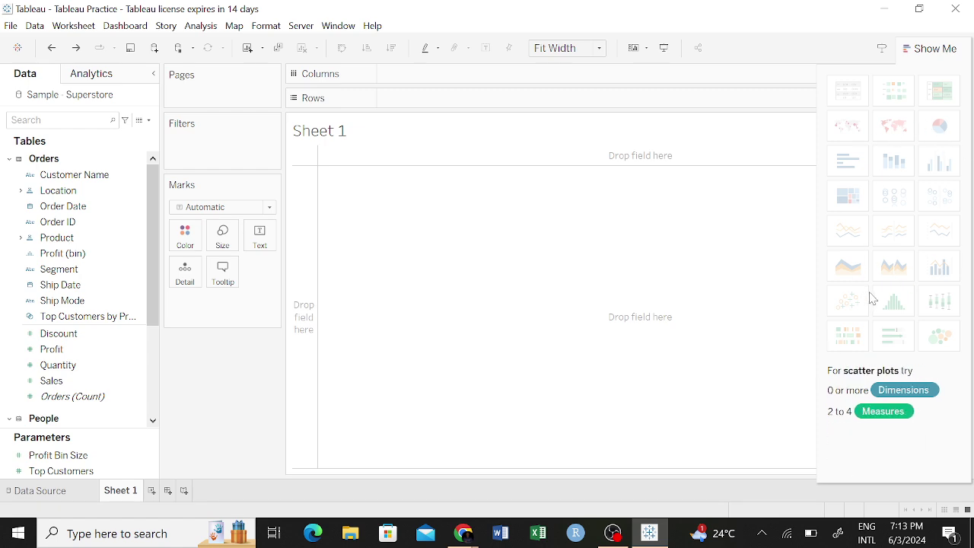
{"action": "left_click", "coordinate": [917, 48]}
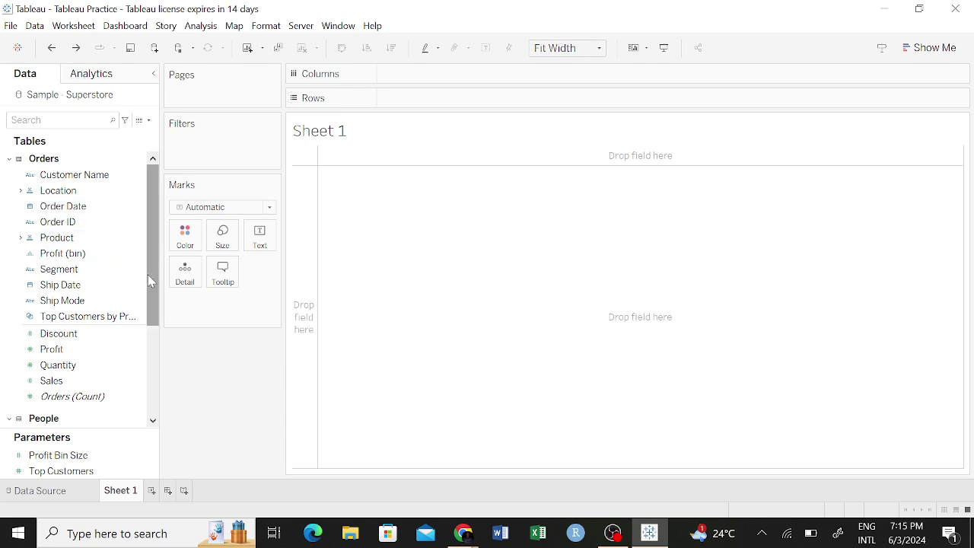
{"action": "left_click_drag", "start_coordinate": [149, 290], "coordinate": [156, 259]}
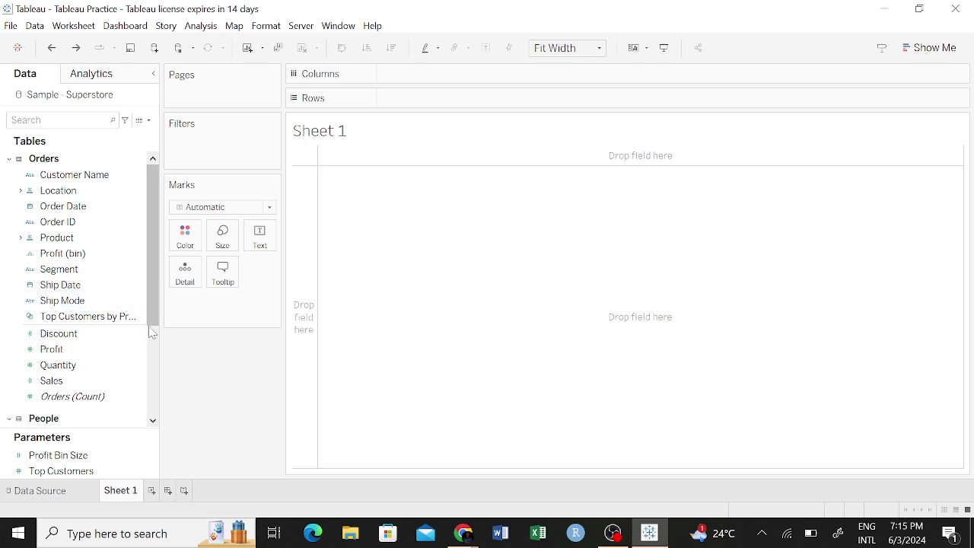
{"action": "mouse_move", "coordinate": [153, 301]}
{"action": "left_mouse_down"}
{"action": "mouse_move", "coordinate": [145, 346]}
{"action": "mouse_move", "coordinate": [148, 297]}
{"action": "left_mouse_up"}
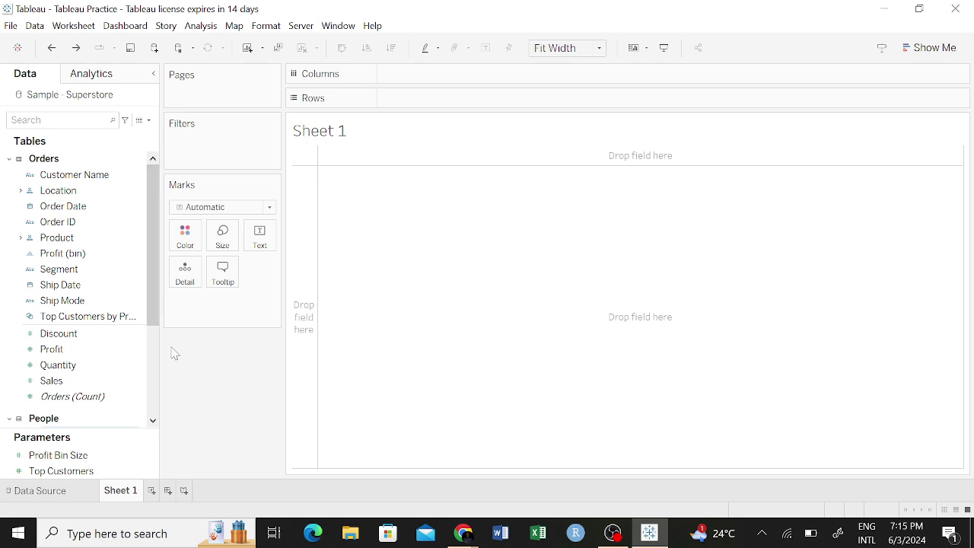
{"action": "mouse_move", "coordinate": [150, 308]}
{"action": "left_mouse_down"}
{"action": "mouse_move", "coordinate": [150, 321]}
{"action": "mouse_move", "coordinate": [148, 295]}
{"action": "left_mouse_up"}
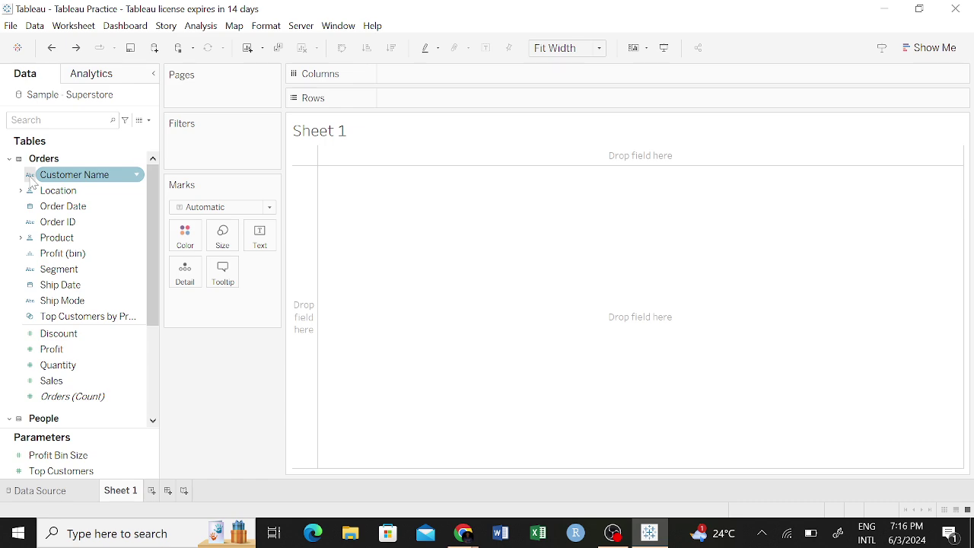
{"action": "left_click", "coordinate": [30, 177]}
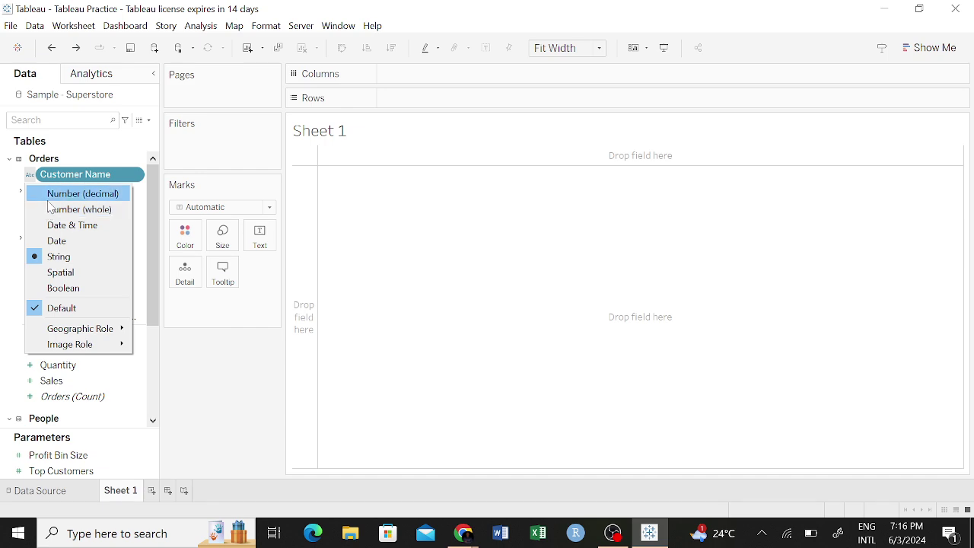
{"action": "left_click", "coordinate": [203, 99]}
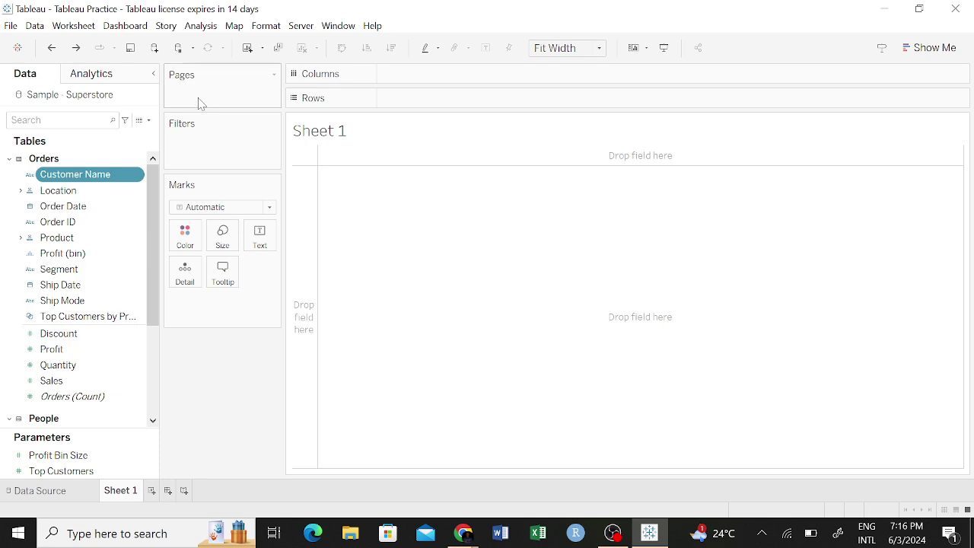
{"action": "left_click", "coordinate": [31, 193]}
{"action": "left_click", "coordinate": [30, 193]}
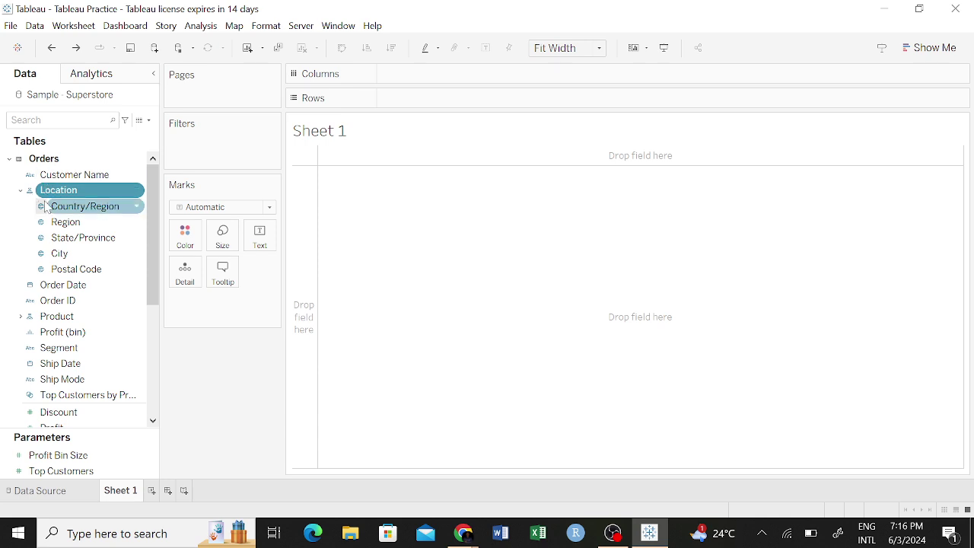
{"action": "left_click_drag", "start_coordinate": [46, 206], "coordinate": [45, 261]}
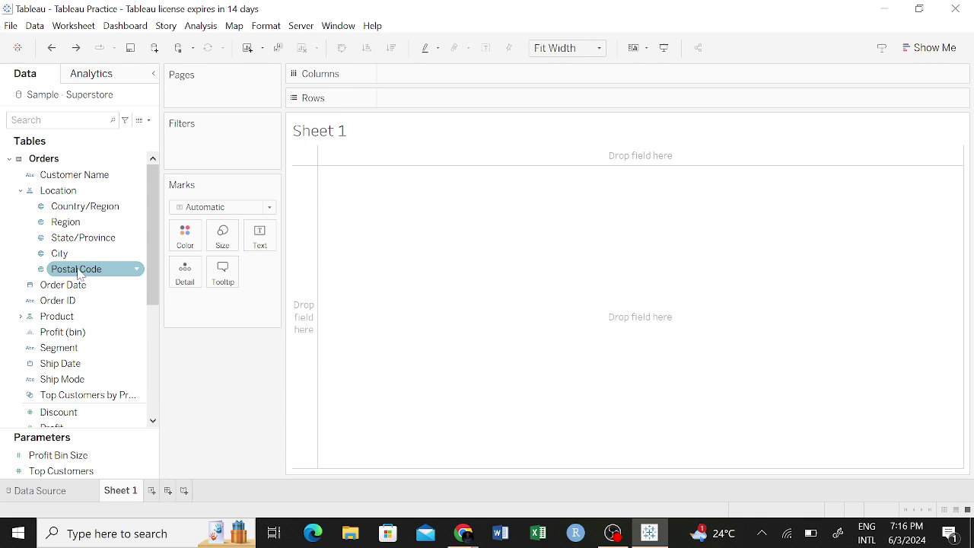
{"action": "left_click", "coordinate": [23, 191]}
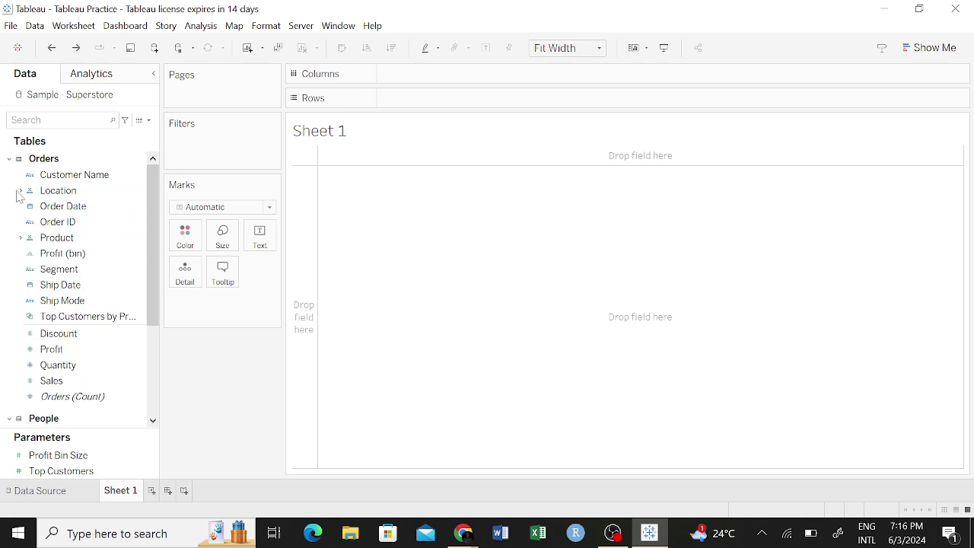
{"action": "left_click", "coordinate": [21, 239]}
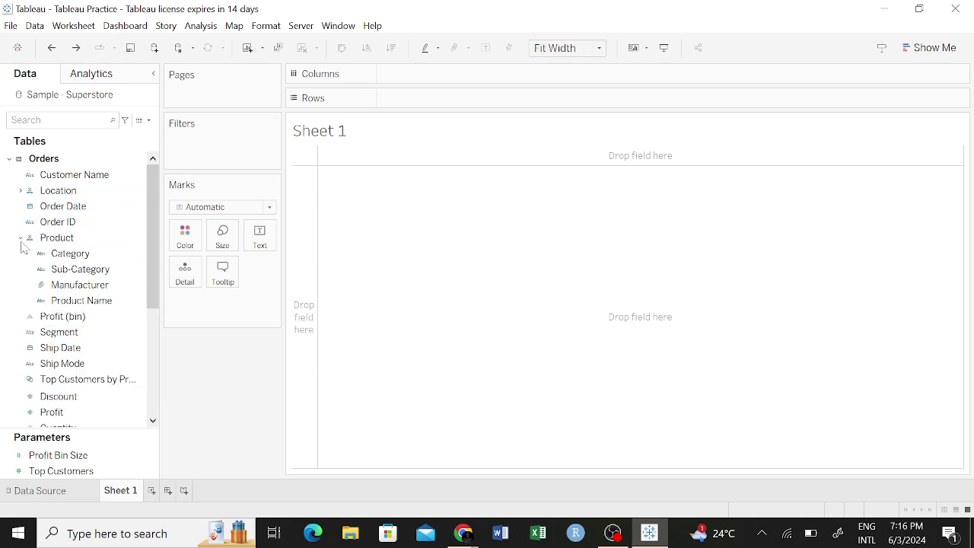
{"action": "left_click", "coordinate": [72, 254]}
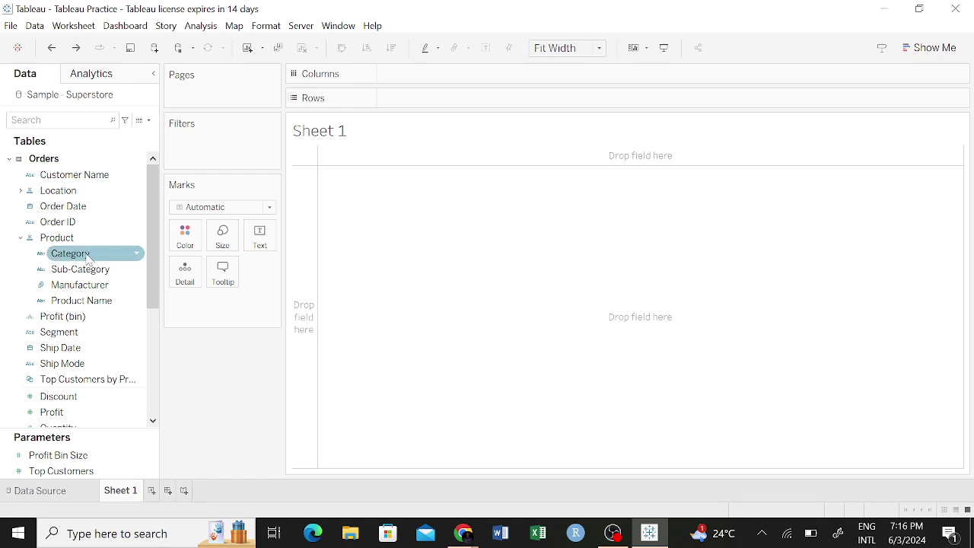
{"action": "left_click", "coordinate": [48, 239]}
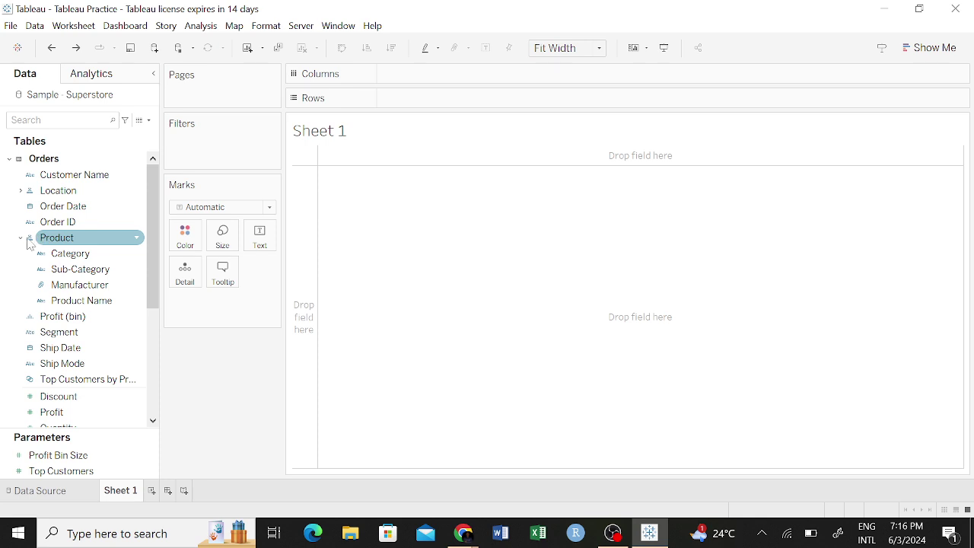
{"action": "left_click", "coordinate": [71, 253]}
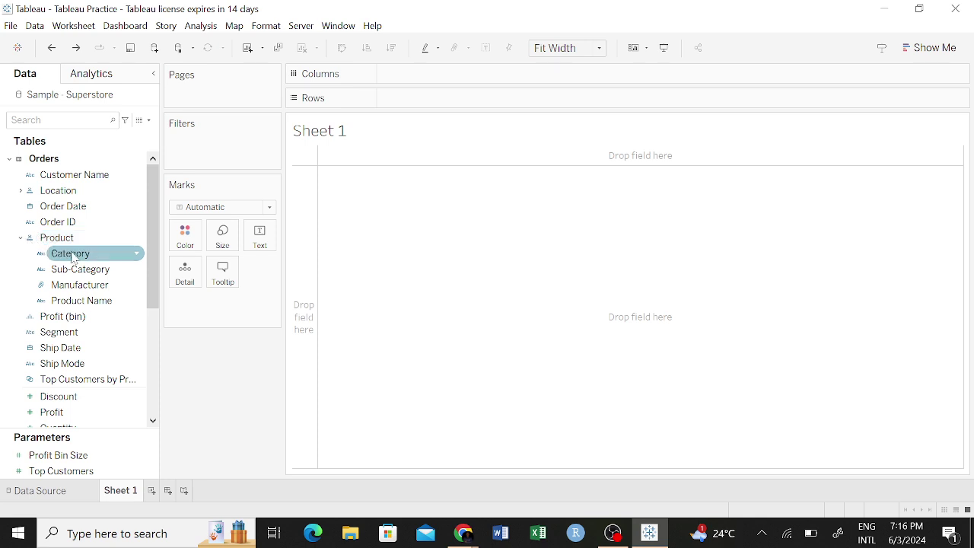
{"action": "left_click", "coordinate": [85, 269]}
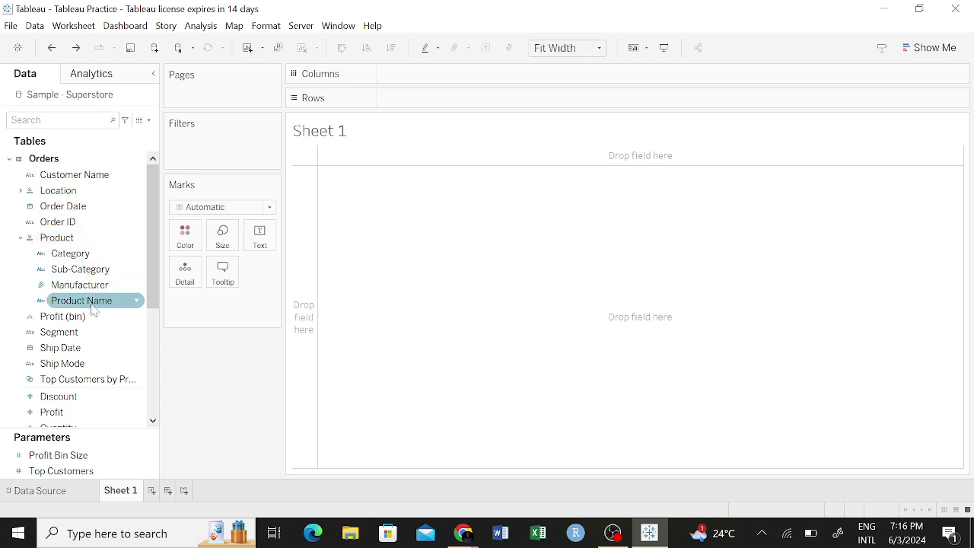
{"action": "left_click", "coordinate": [20, 238]}
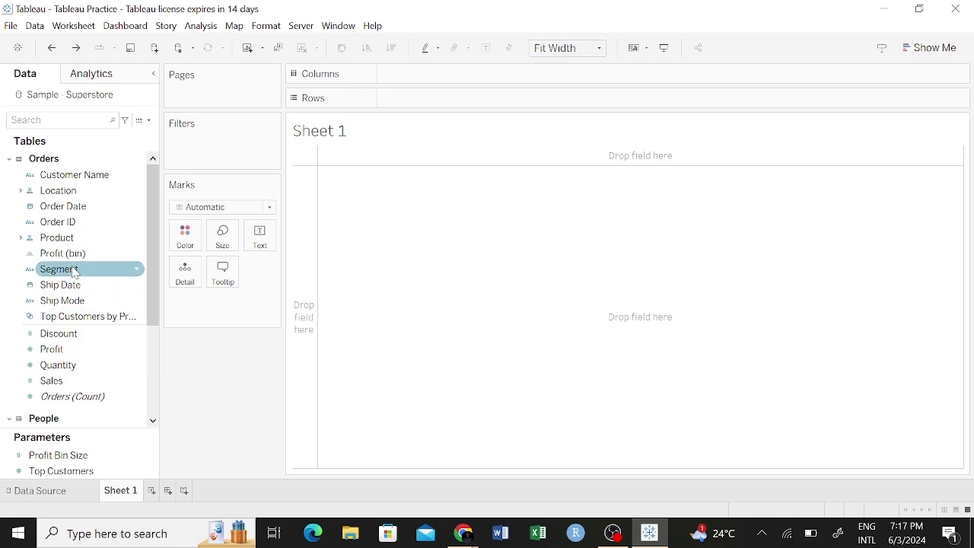
{"action": "left_click", "coordinate": [31, 285]}
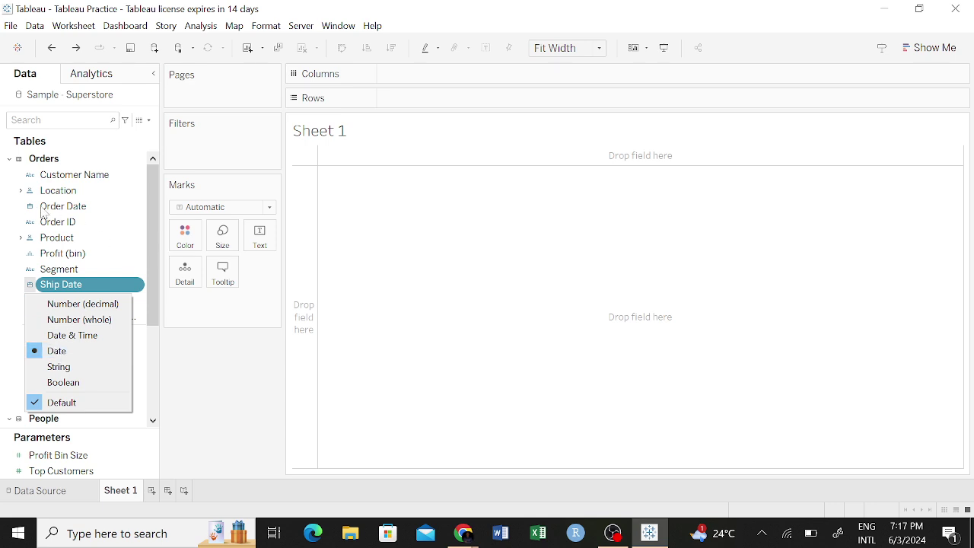
{"action": "left_click", "coordinate": [4, 274]}
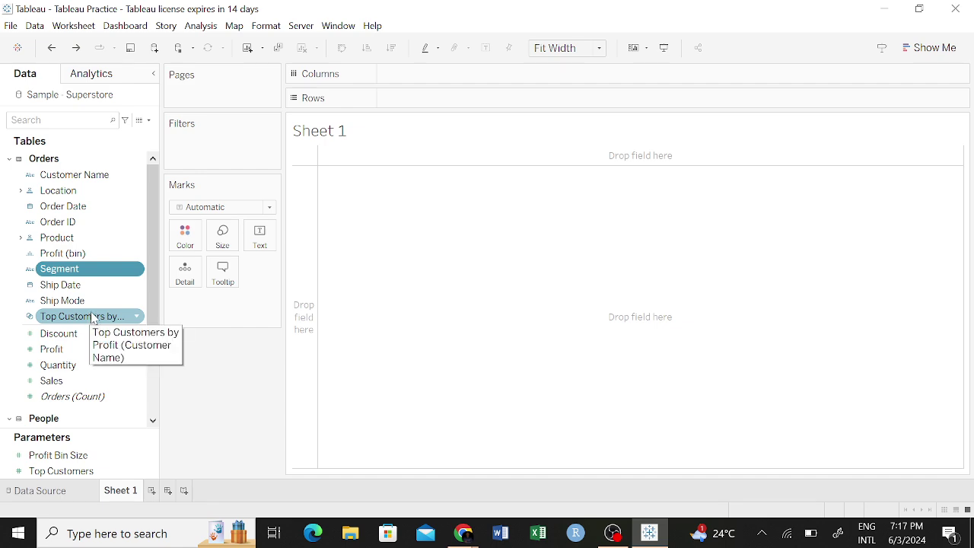
{"action": "left_click", "coordinate": [30, 320]}
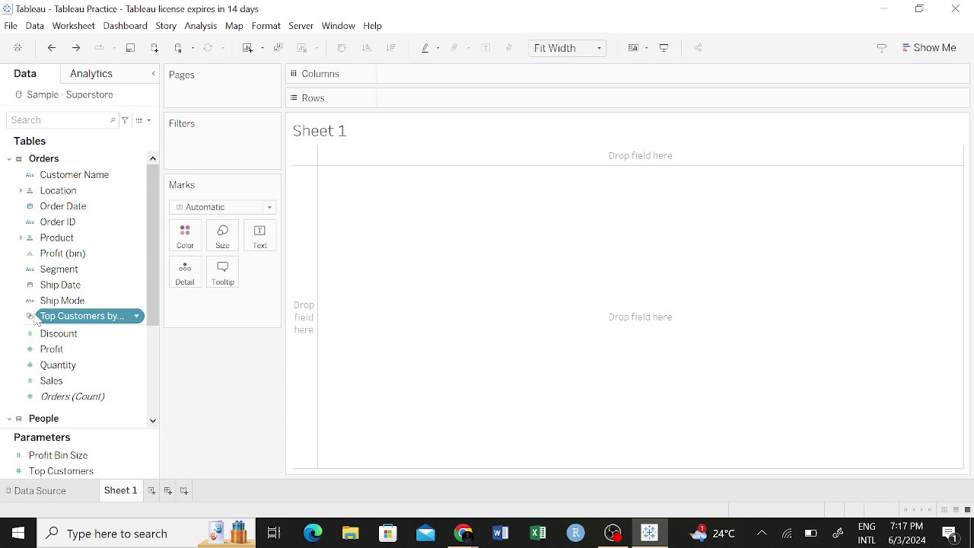
{"action": "double_click", "coordinate": [40, 316]}
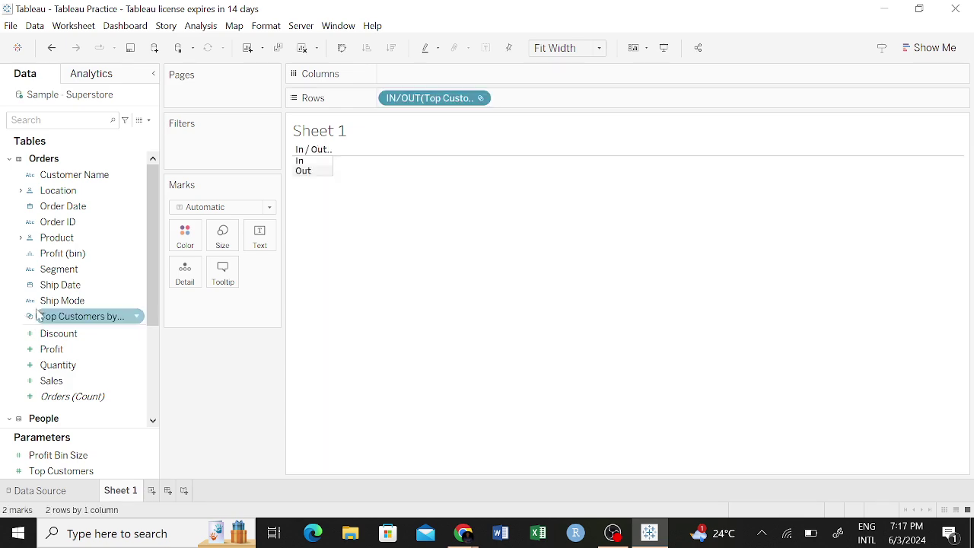
{"action": "double_click", "coordinate": [46, 315]}
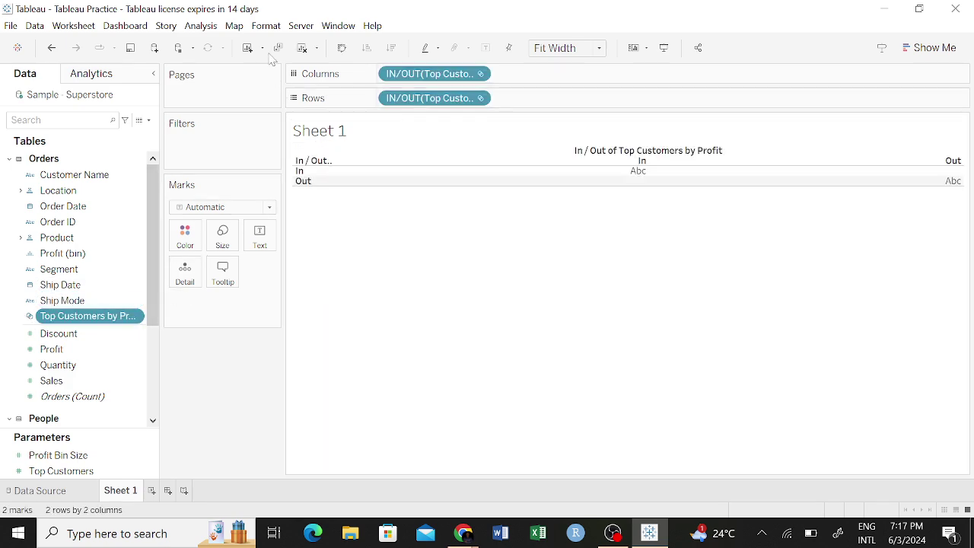
{"action": "left_click_drag", "start_coordinate": [413, 73], "coordinate": [45, 236]}
{"action": "left_click_drag", "start_coordinate": [413, 97], "coordinate": [95, 276]}
{"action": "scroll", "coordinate": [76, 255], "scroll_direction": "down", "scroll_amount": 5}
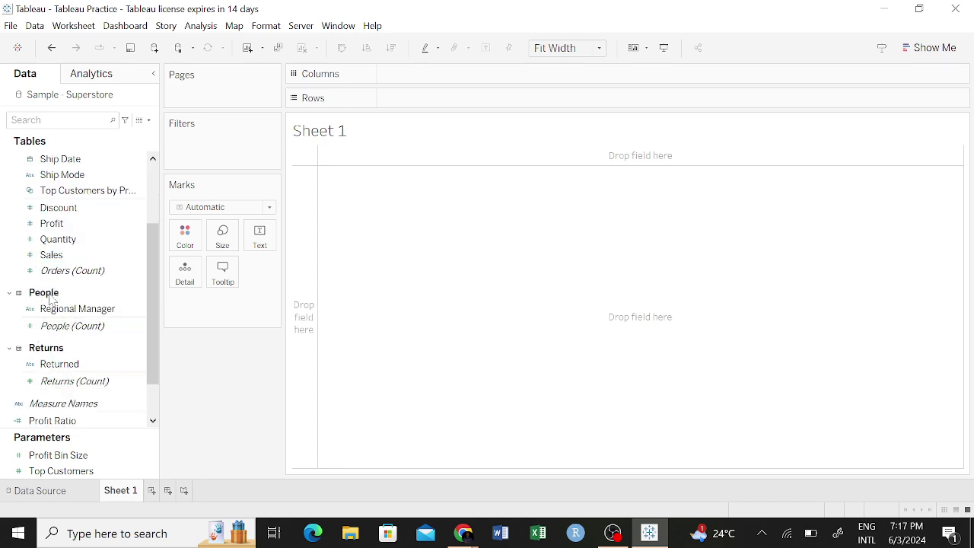
{"action": "double_click", "coordinate": [42, 293]}
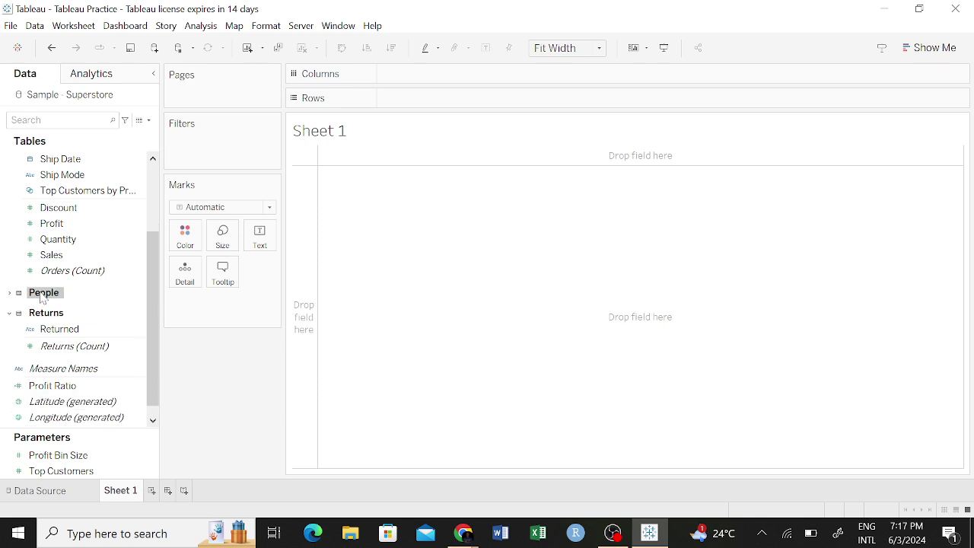
{"action": "left_click", "coordinate": [47, 297]}
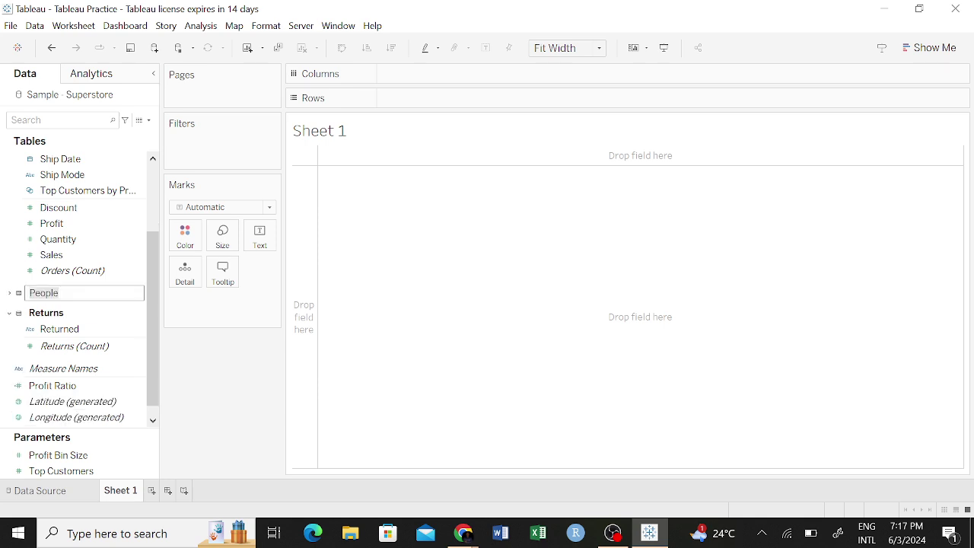
{"action": "left_click_drag", "start_coordinate": [61, 293], "coordinate": [40, 293]}
{"action": "left_click", "coordinate": [200, 366]}
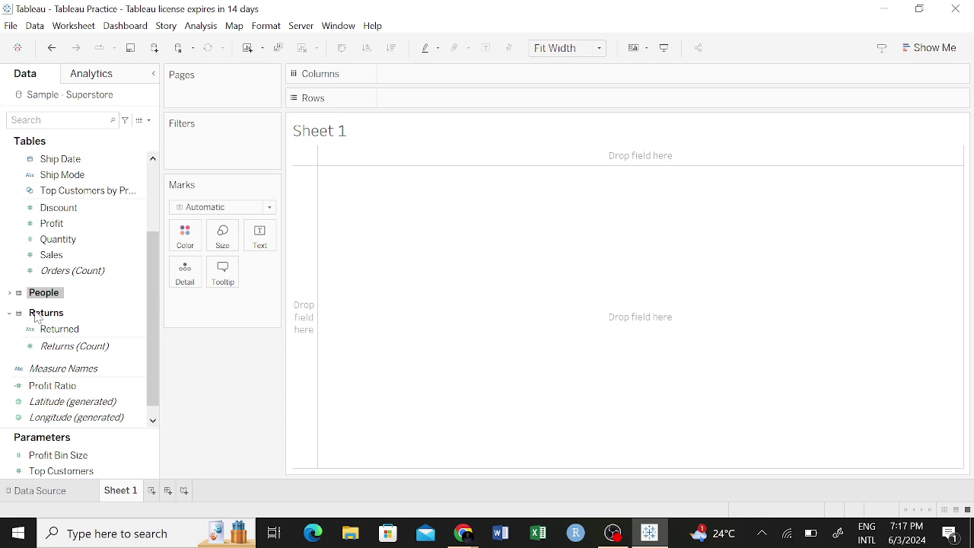
{"action": "left_click", "coordinate": [8, 292]}
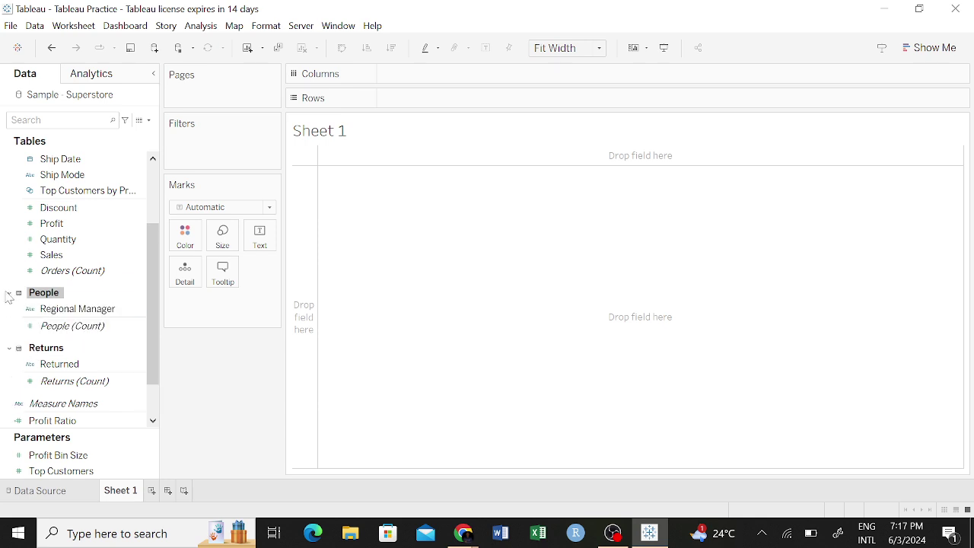
{"action": "left_click", "coordinate": [74, 335]}
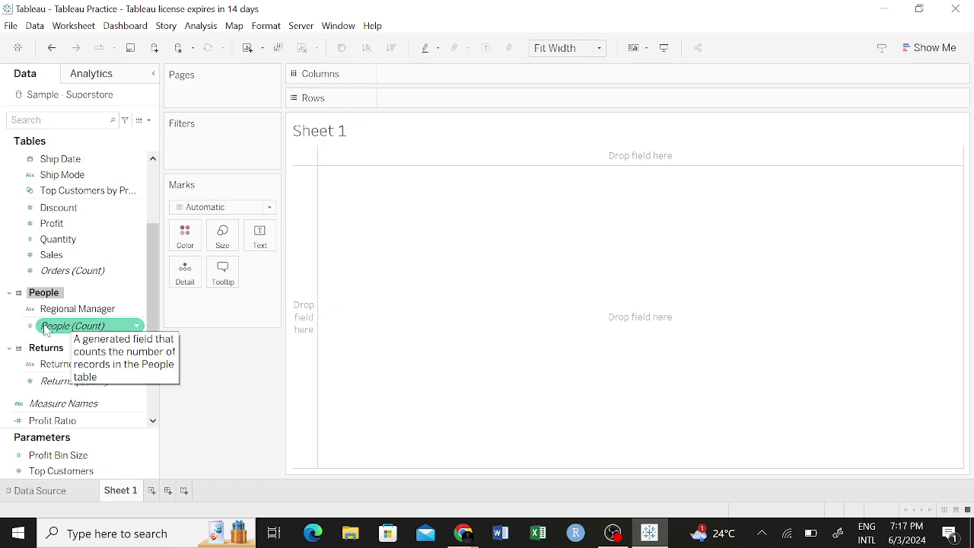
{"action": "right_click", "coordinate": [46, 349]}
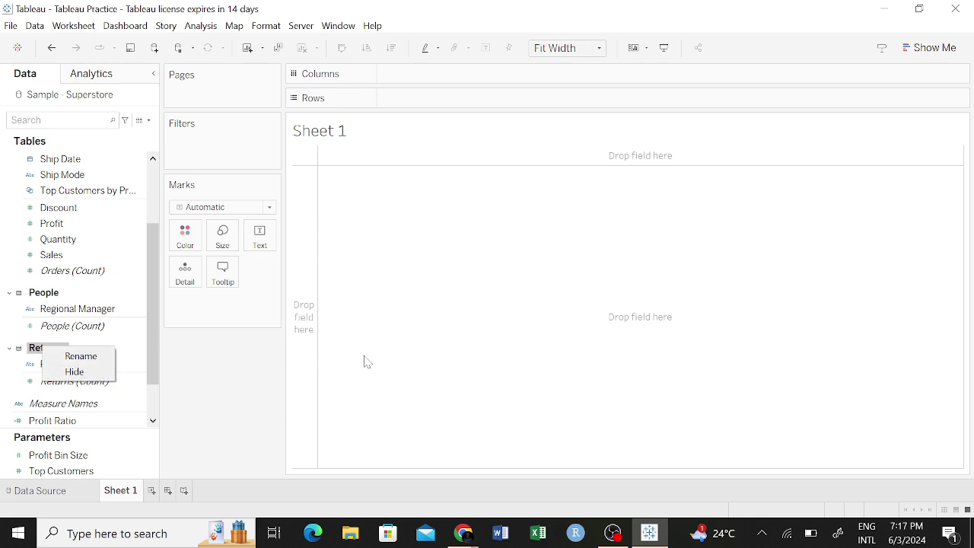
{"action": "left_click", "coordinate": [440, 351]}
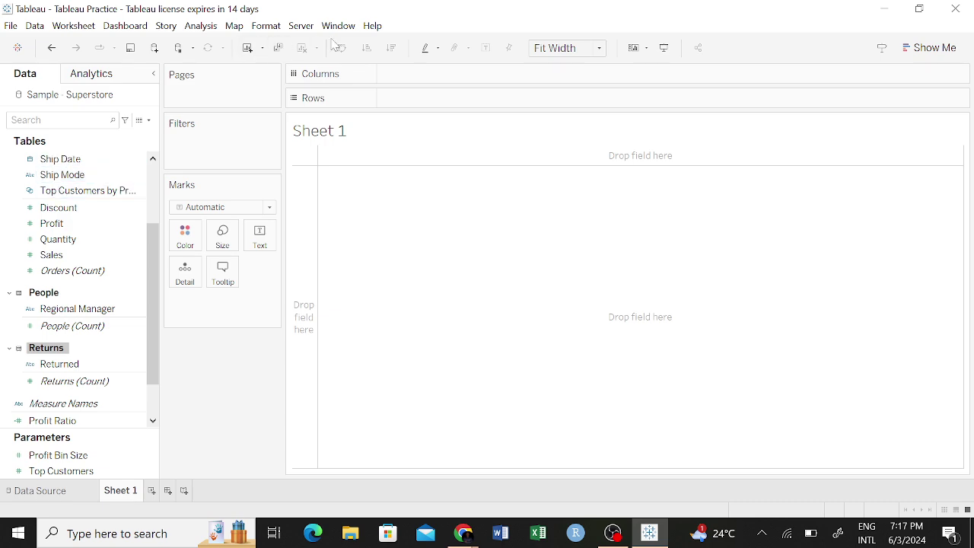
{"action": "scroll", "coordinate": [107, 198], "scroll_direction": "up", "scroll_amount": 3}
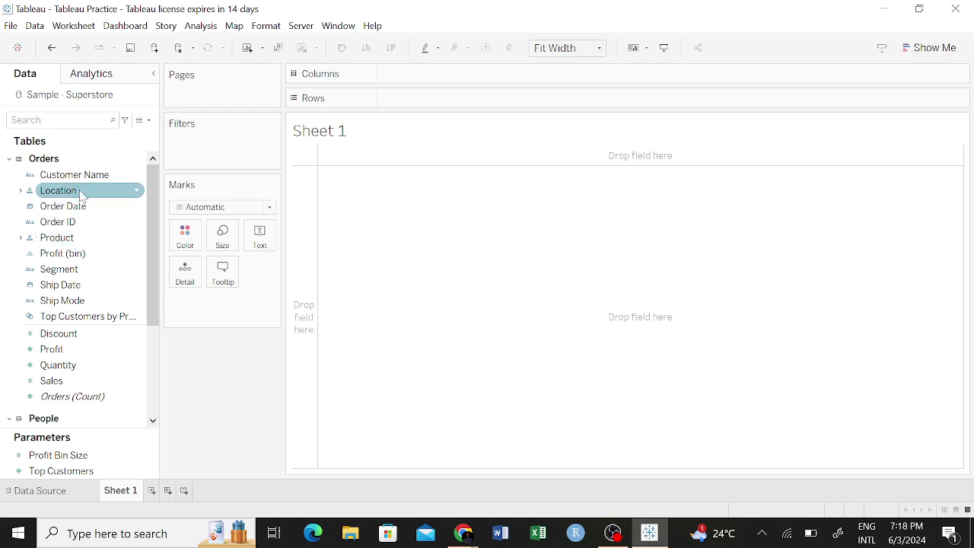
Put Customer Name, Order ID and YEAR(Order Date) on Rows, giving a 5111-row text table.
{"action": "left_click_drag", "start_coordinate": [67, 176], "coordinate": [404, 99]}
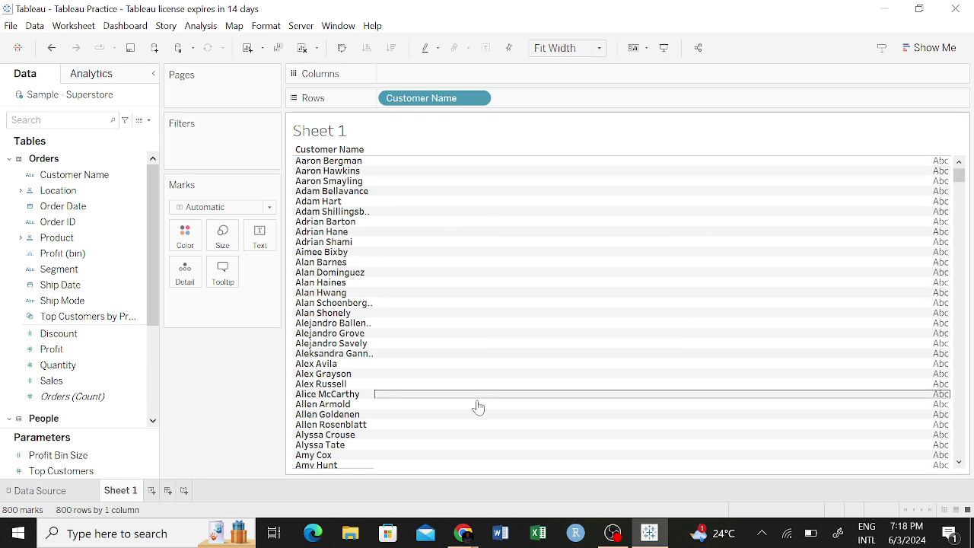
{"action": "left_click", "coordinate": [35, 339]}
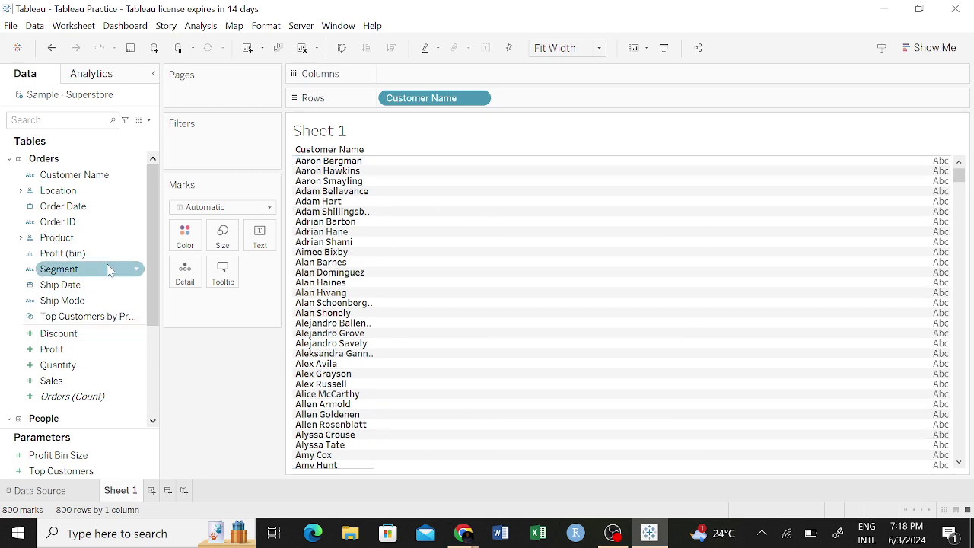
{"action": "left_click_drag", "start_coordinate": [130, 221], "coordinate": [66, 252]}
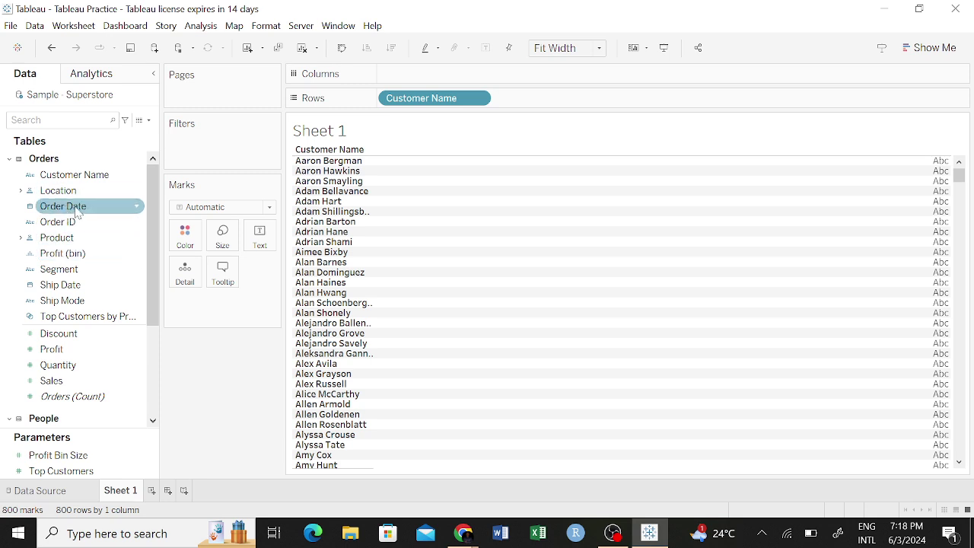
{"action": "left_click_drag", "start_coordinate": [68, 221], "coordinate": [446, 73]}
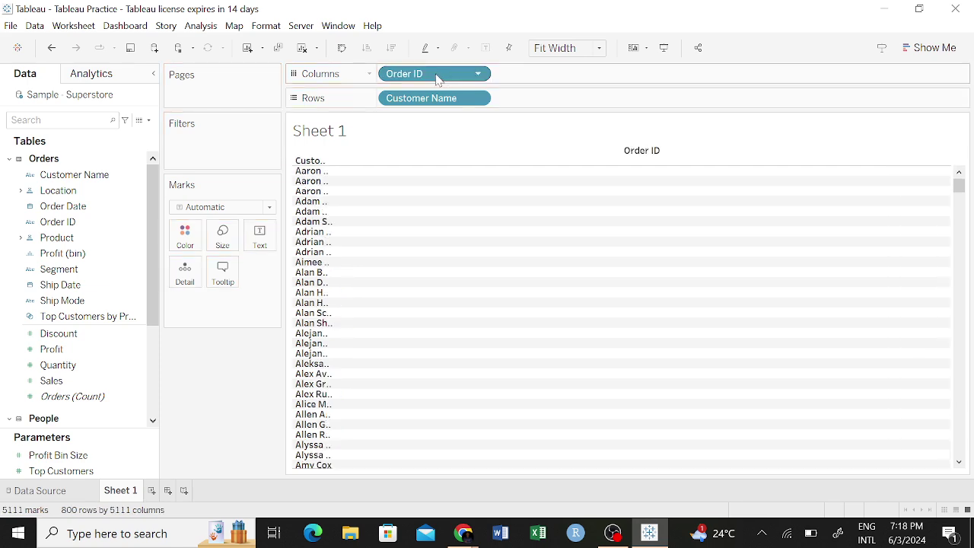
{"action": "left_click_drag", "start_coordinate": [424, 82], "coordinate": [531, 111]}
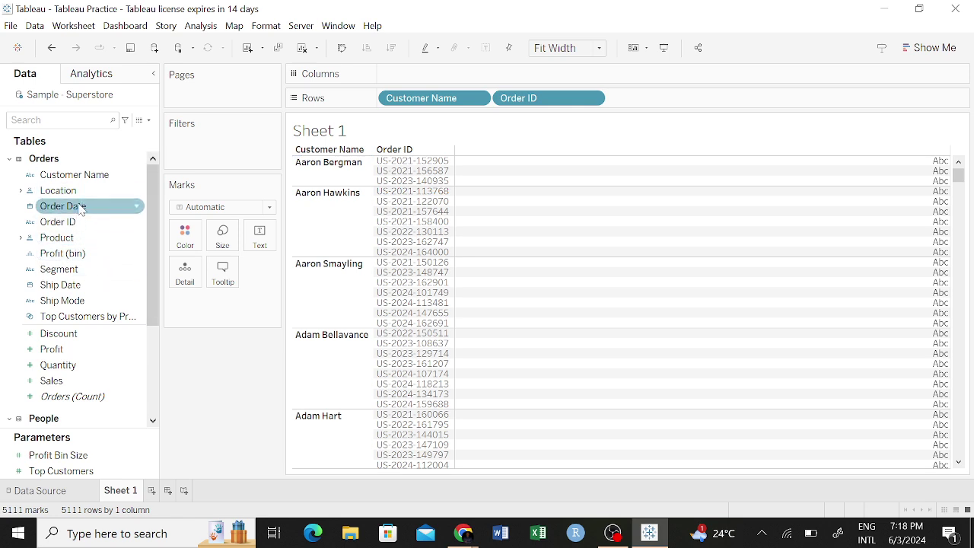
{"action": "mouse_move", "coordinate": [80, 209]}
{"action": "left_mouse_down"}
{"action": "mouse_move", "coordinate": [525, 83]}
{"action": "mouse_move", "coordinate": [658, 99]}
{"action": "mouse_move", "coordinate": [648, 101]}
{"action": "left_mouse_up"}
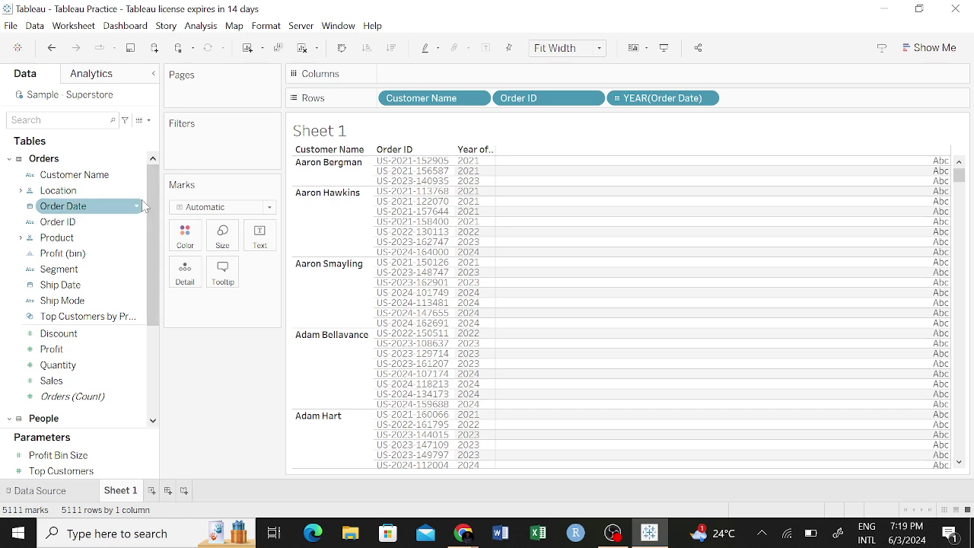
Try dropping the whole Location hierarchy onto Rows, then cancel it.
{"action": "scroll", "coordinate": [74, 254], "scroll_direction": "down", "scroll_amount": 3}
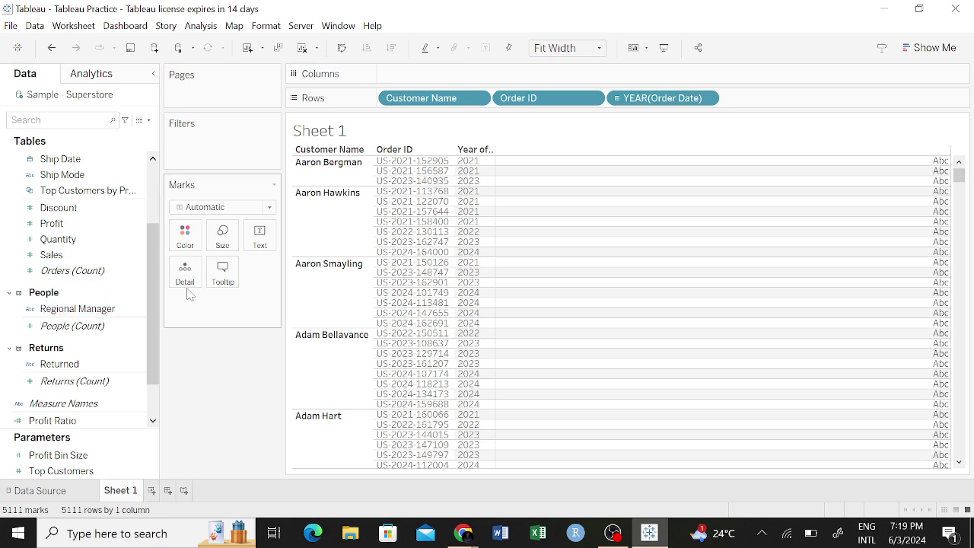
{"action": "left_click_drag", "start_coordinate": [157, 296], "coordinate": [137, 220]}
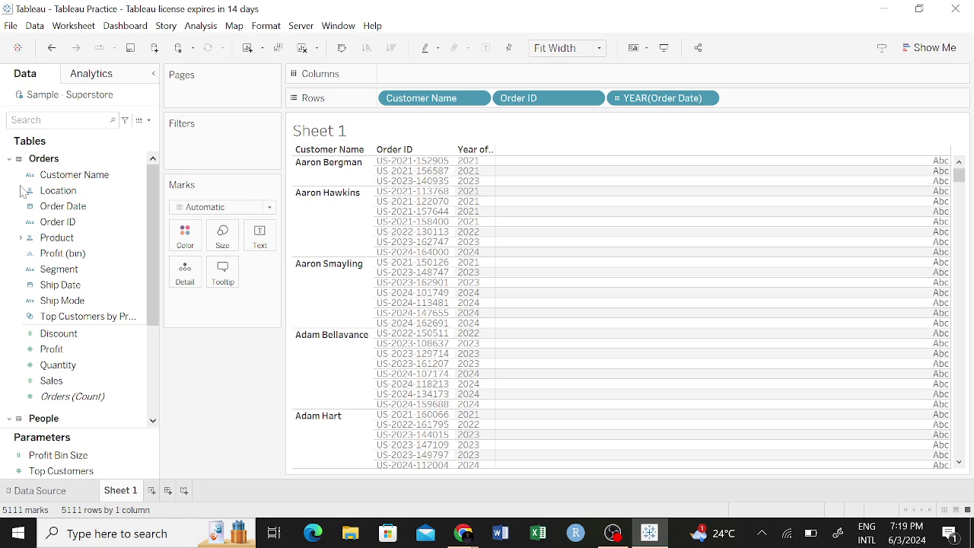
{"action": "left_click", "coordinate": [51, 192]}
{"action": "left_click_drag", "start_coordinate": [61, 195], "coordinate": [742, 101]}
{"action": "key", "text": "Escape"}
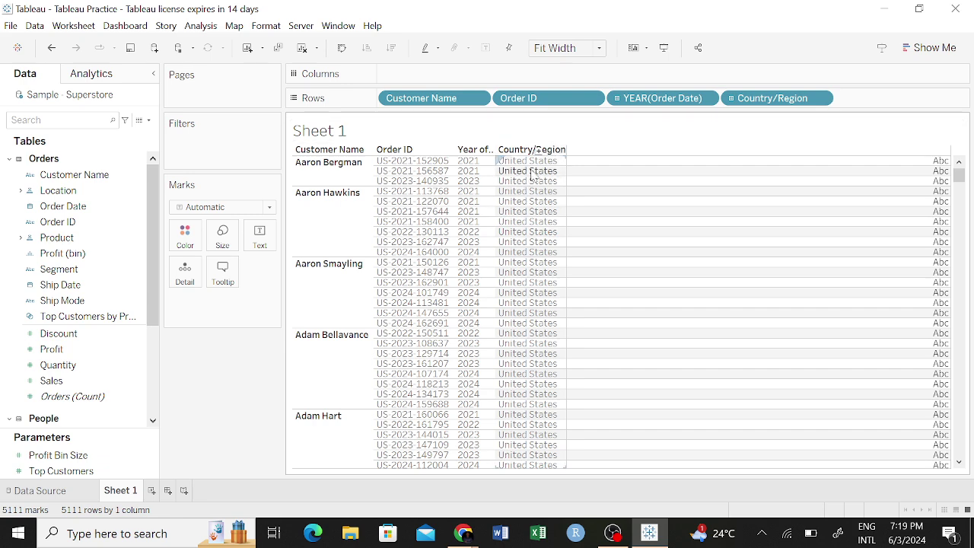
Expand Location and add Country/Region and State/Province to the Rows shelf.
{"action": "mouse_move", "coordinate": [567, 191]}
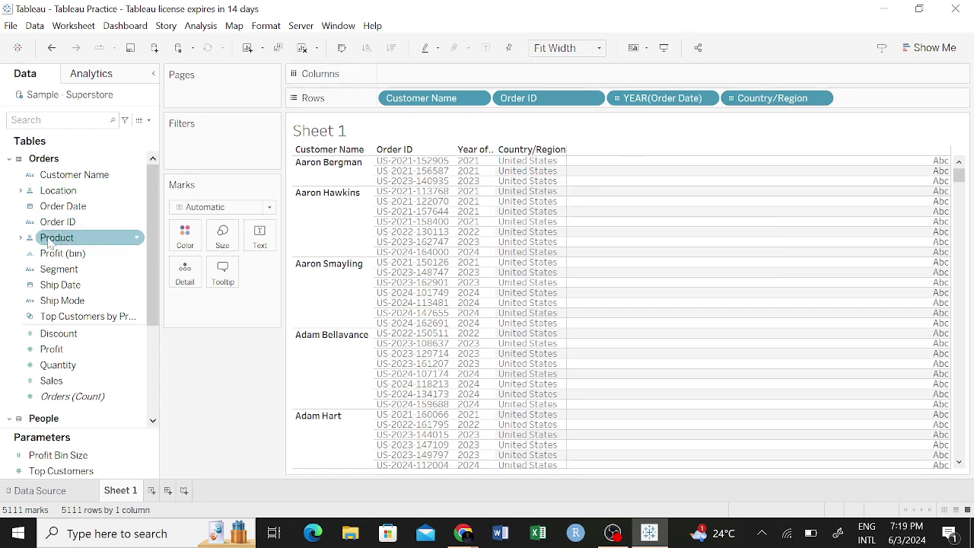
{"action": "left_click", "coordinate": [21, 190]}
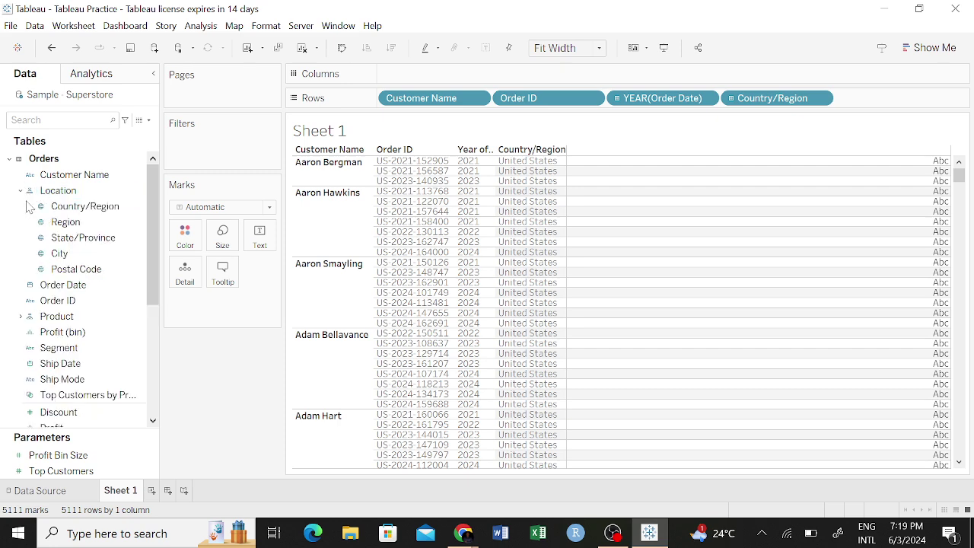
{"action": "left_click_drag", "start_coordinate": [80, 206], "coordinate": [875, 111]}
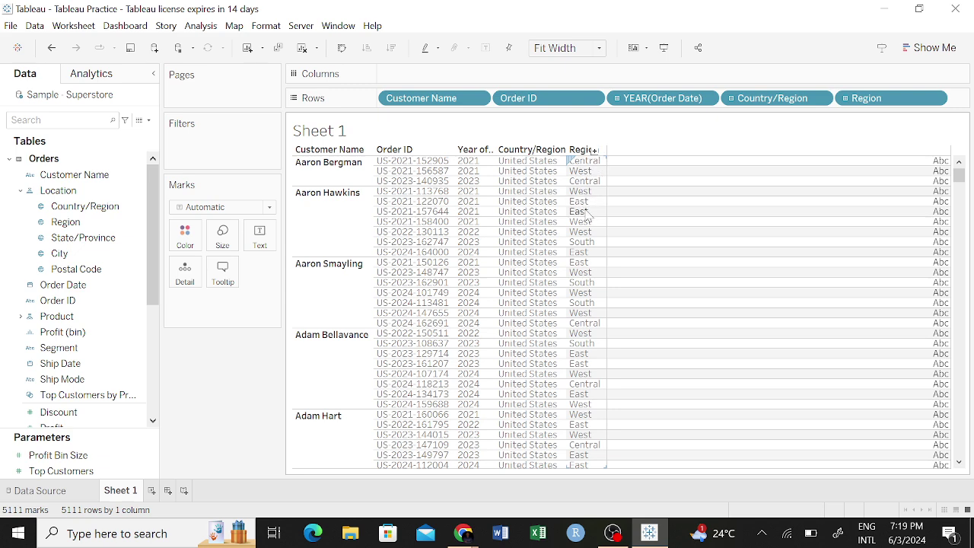
{"action": "mouse_move", "coordinate": [80, 237]}
{"action": "left_mouse_down"}
{"action": "mouse_move", "coordinate": [757, 101]}
{"action": "mouse_move", "coordinate": [831, 102]}
{"action": "left_mouse_up"}
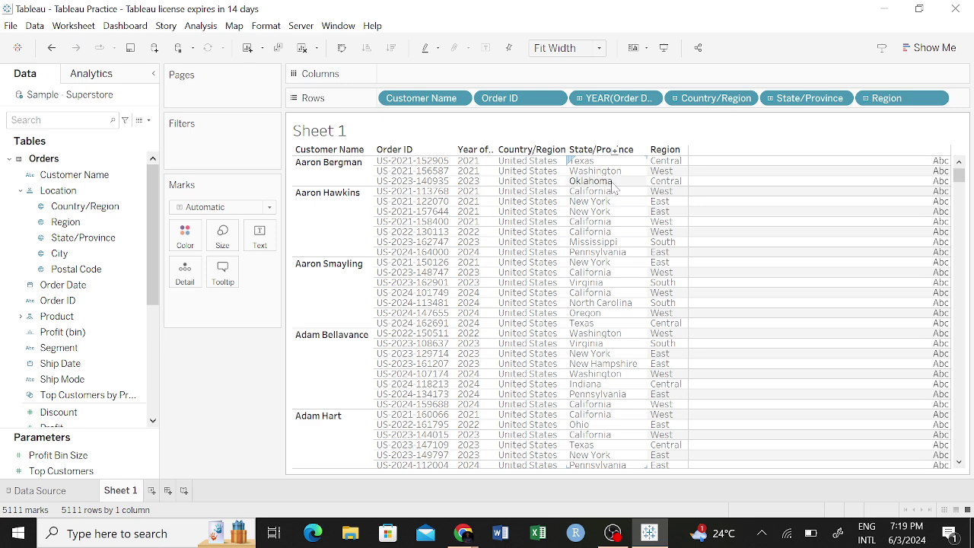
Add City as the last location field on the Rows shelf.
{"action": "left_click", "coordinate": [28, 271]}
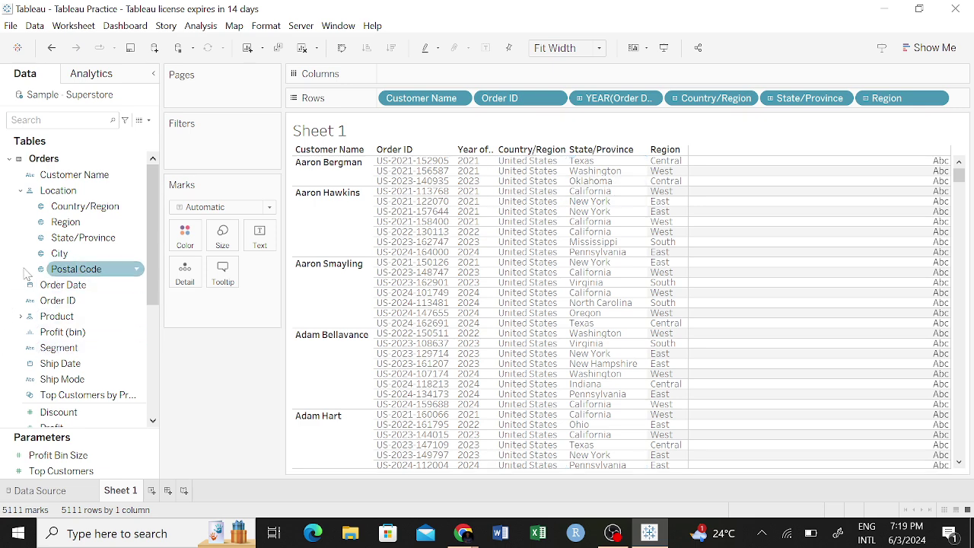
{"action": "left_click", "coordinate": [69, 237]}
{"action": "left_click", "coordinate": [64, 259]}
{"action": "left_click_drag", "start_coordinate": [67, 259], "coordinate": [915, 127]}
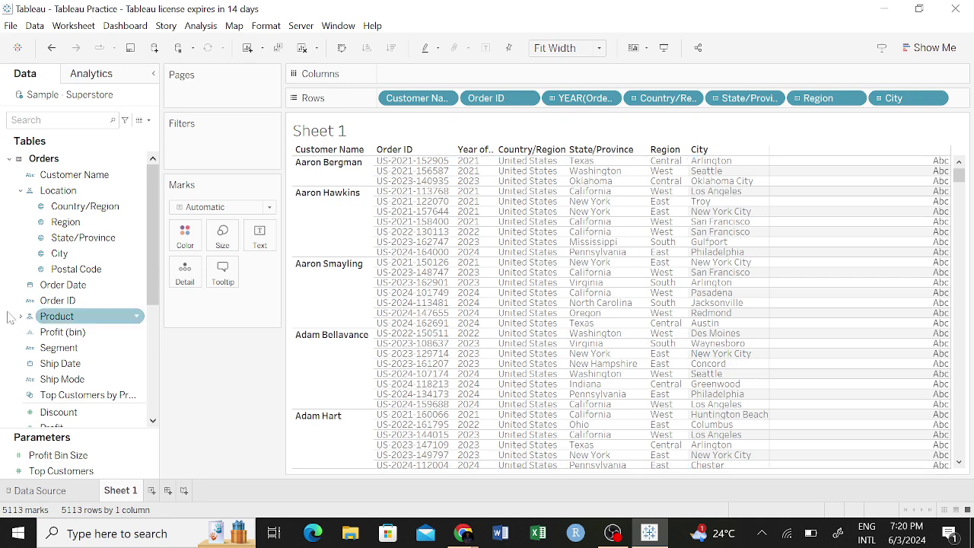
{"action": "left_click", "coordinate": [61, 332]}
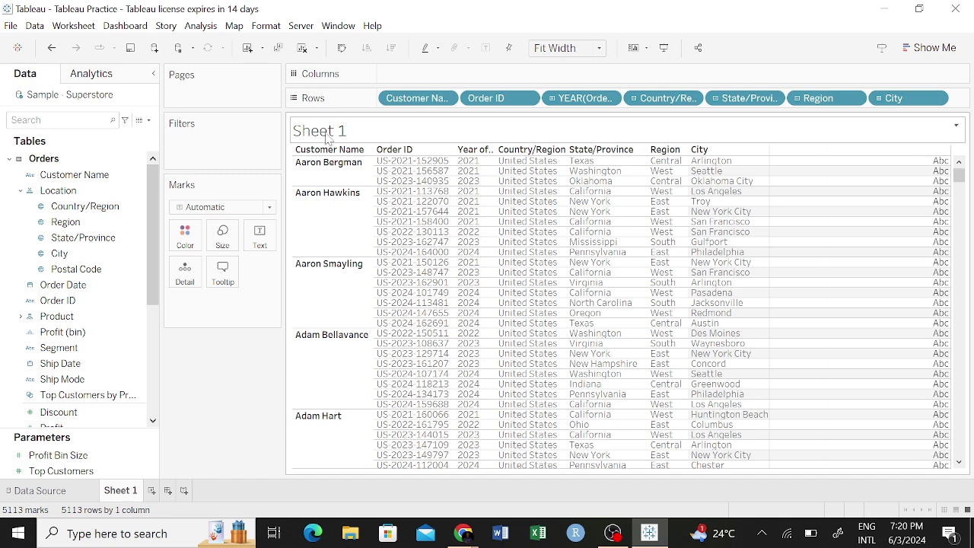
{"action": "double_click", "coordinate": [326, 133]}
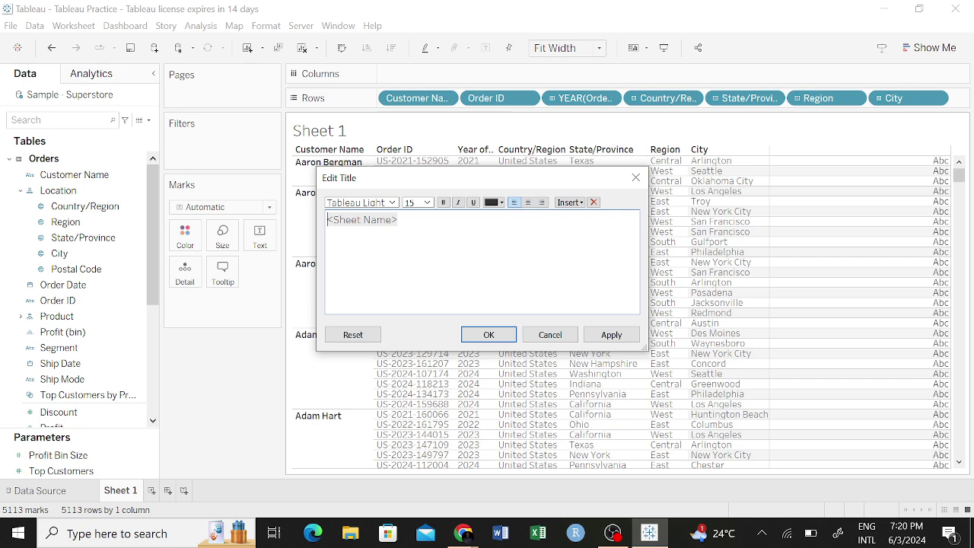
Replace the <Sheet Name> placeholder title with 'Customer Information' and confirm.
{"action": "type", "text": "C"}
{"action": "type", "text": "ustomer "}
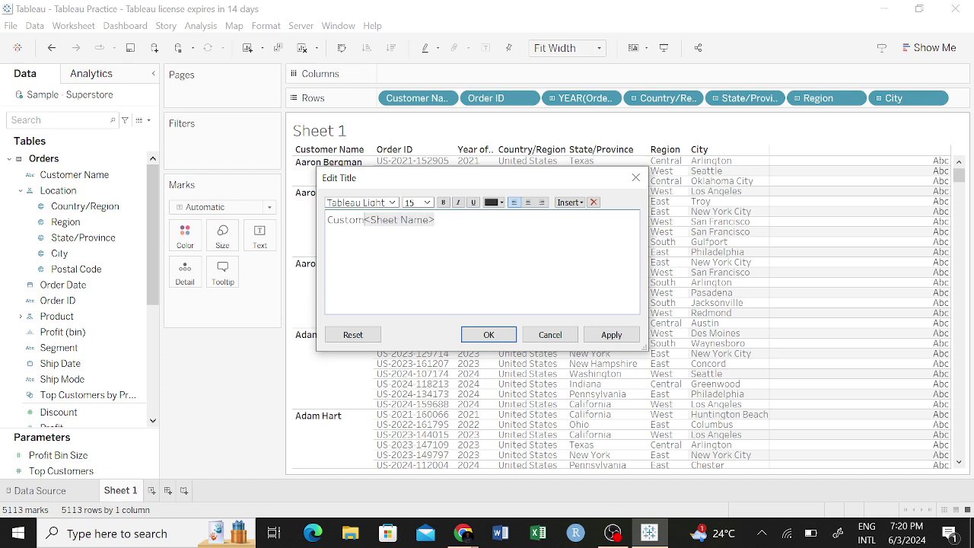
{"action": "type", "text": "Infor"}
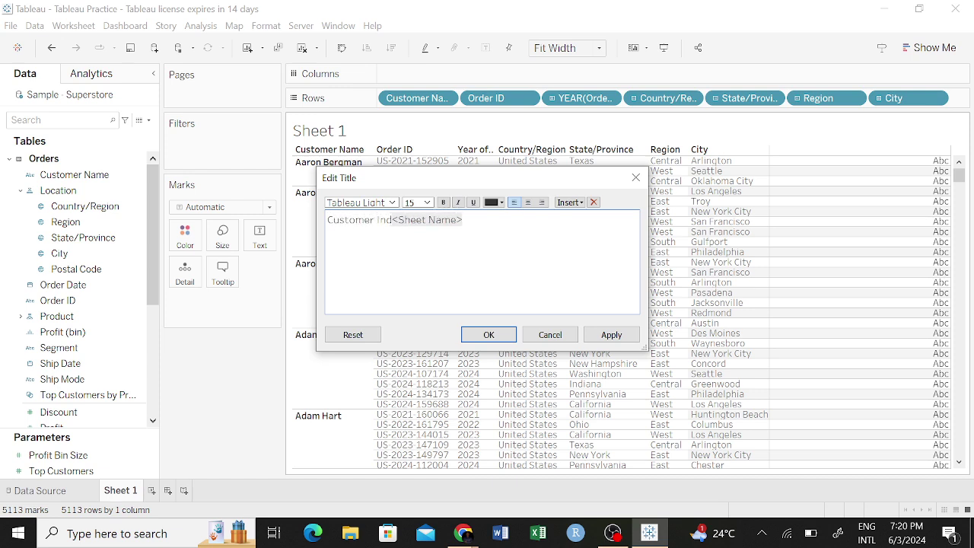
{"action": "type", "text": "ma"}
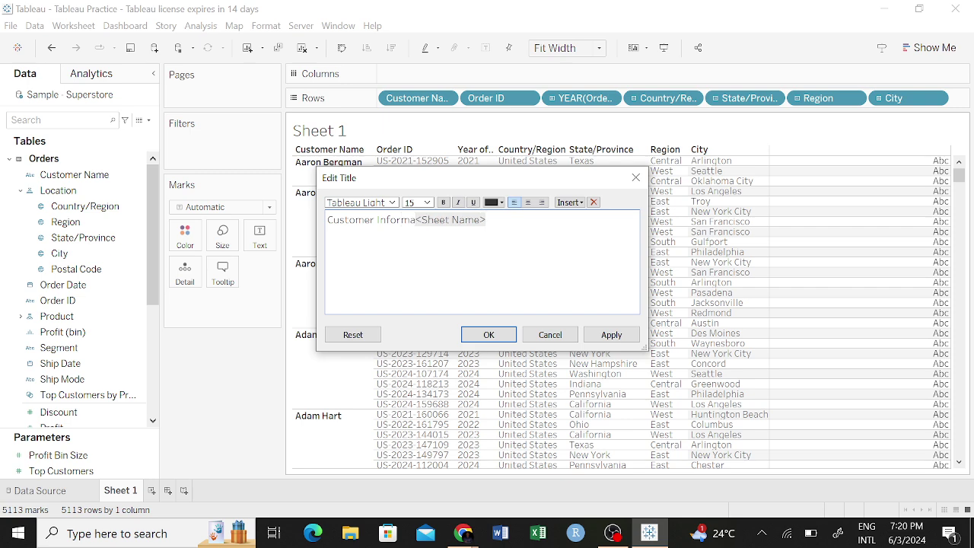
{"action": "type", "text": "tion"}
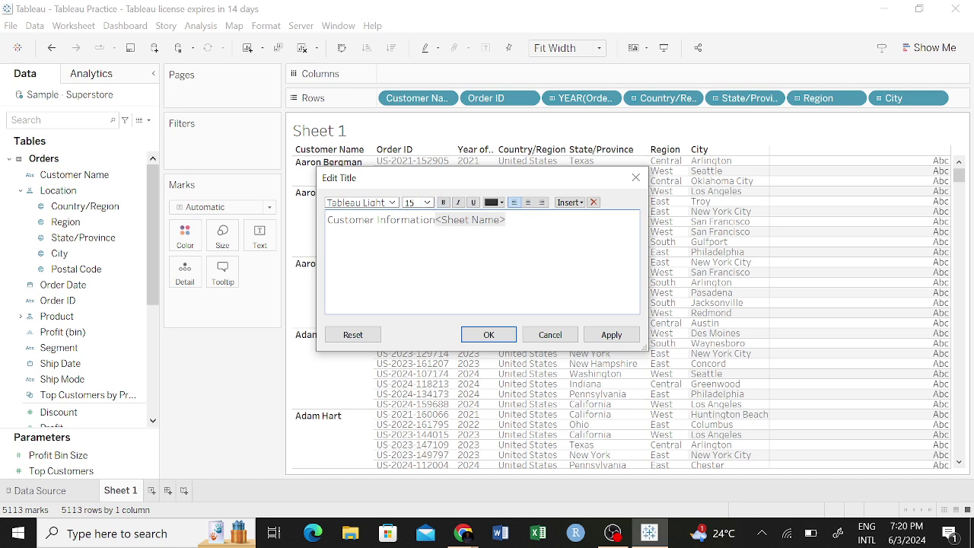
{"action": "key", "text": "BackSpace"}
{"action": "key", "text": "BackSpace"}
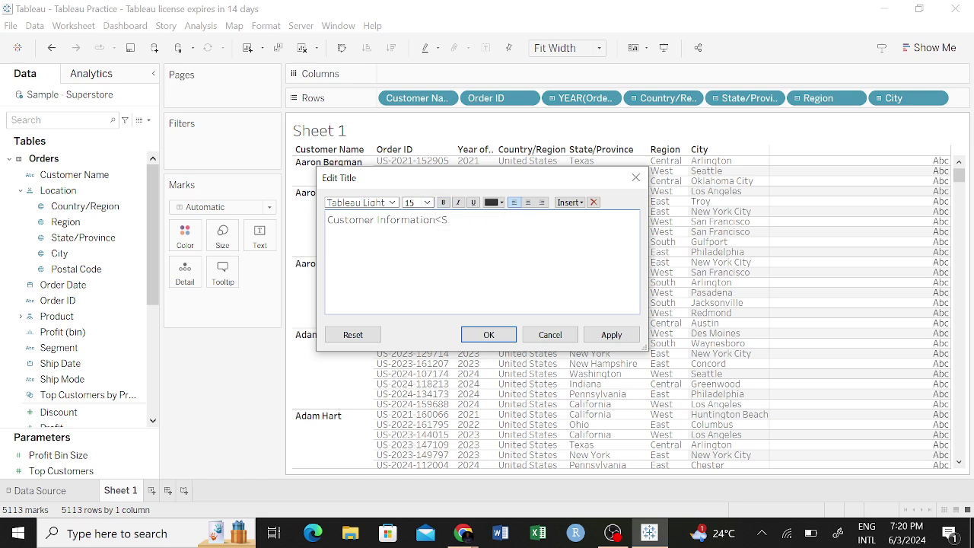
{"action": "type", "text": "n"}
{"action": "left_click", "coordinate": [489, 334]}
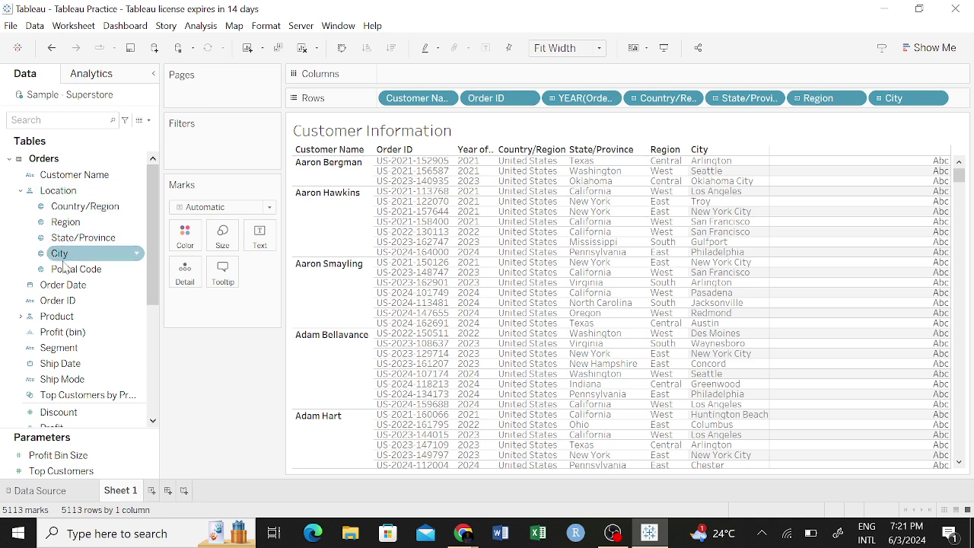
{"action": "left_click_drag", "start_coordinate": [64, 260], "coordinate": [99, 316]}
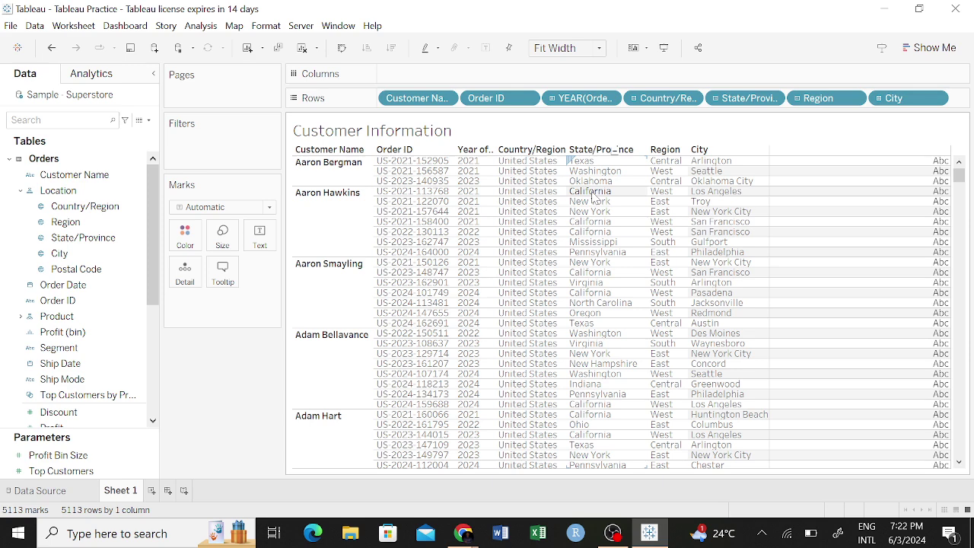
{"action": "left_click", "coordinate": [925, 48]}
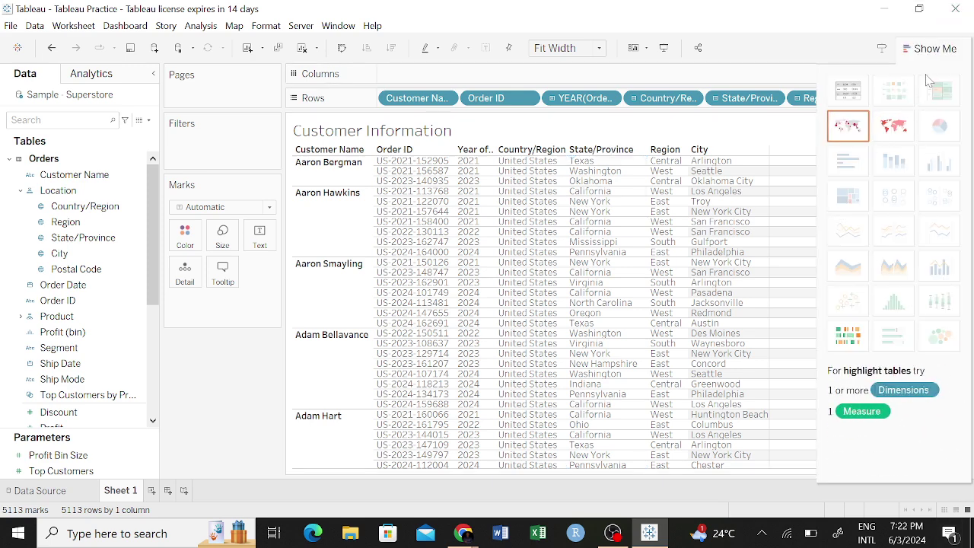
{"action": "left_click", "coordinate": [930, 48]}
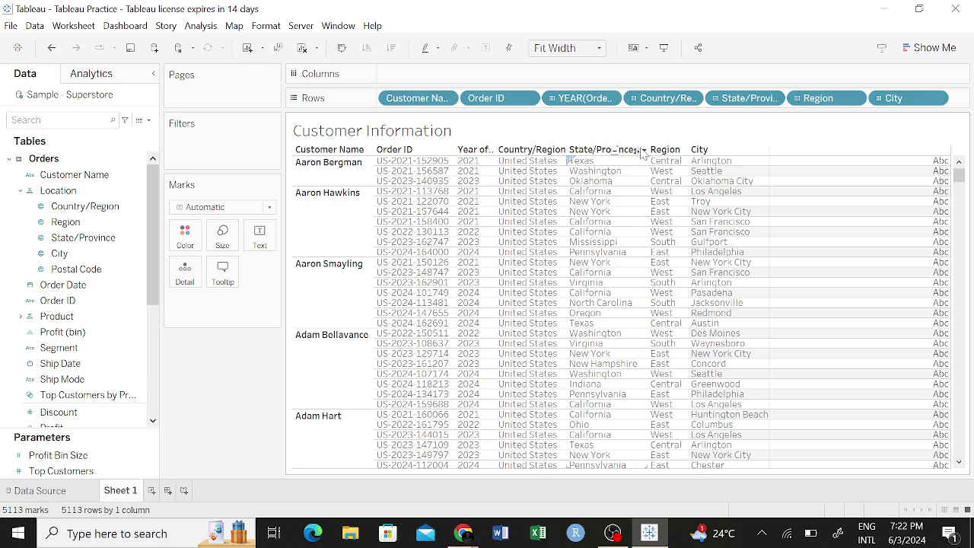
{"action": "left_click", "coordinate": [643, 151]}
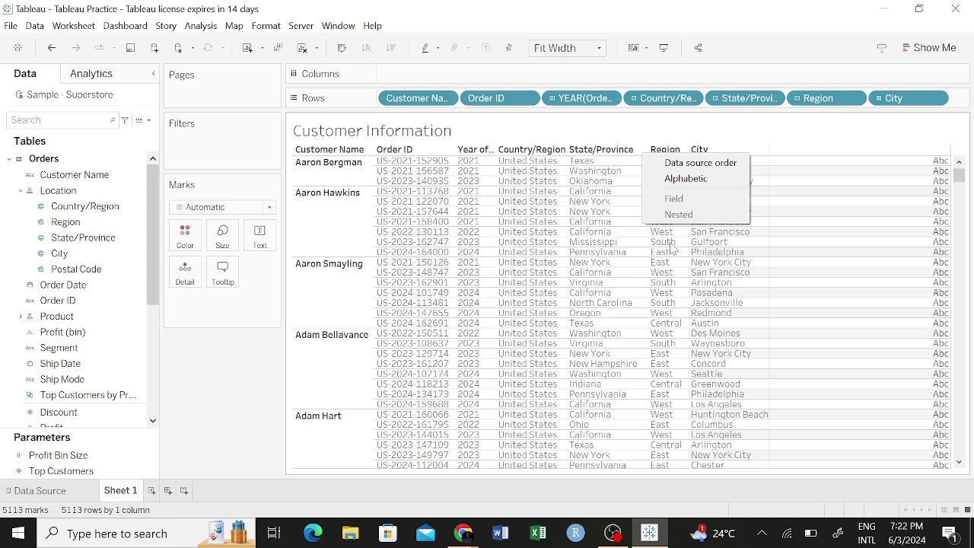
{"action": "left_click", "coordinate": [582, 172]}
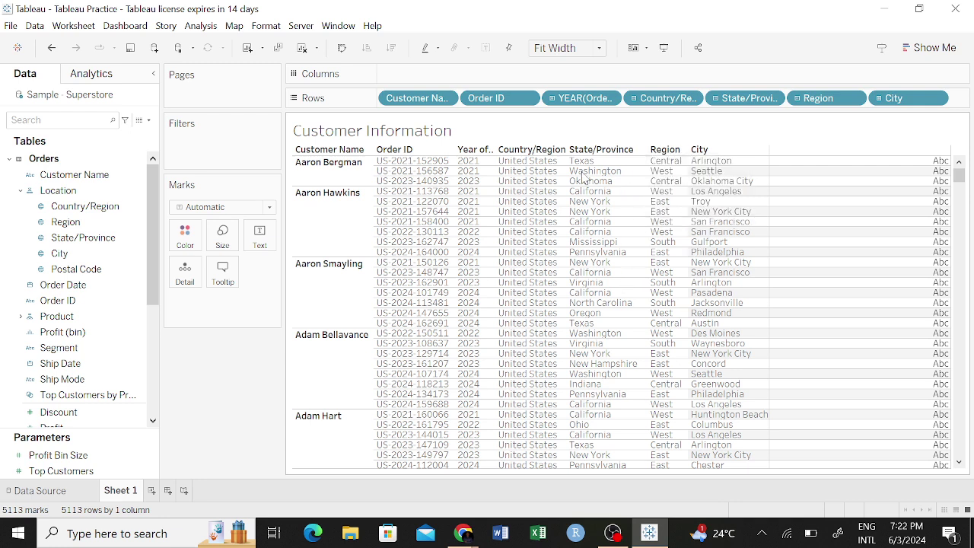
{"action": "left_click", "coordinate": [643, 152]}
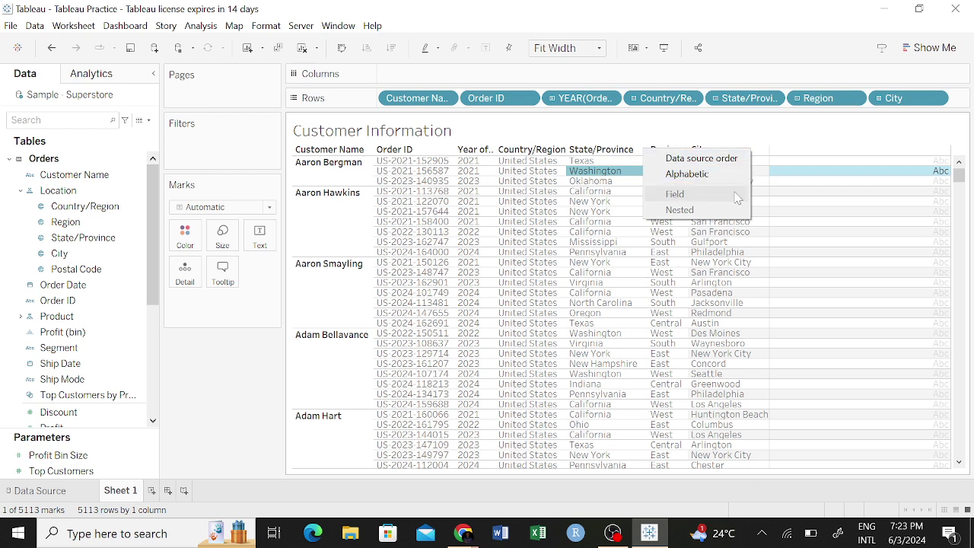
{"action": "left_click", "coordinate": [490, 153]}
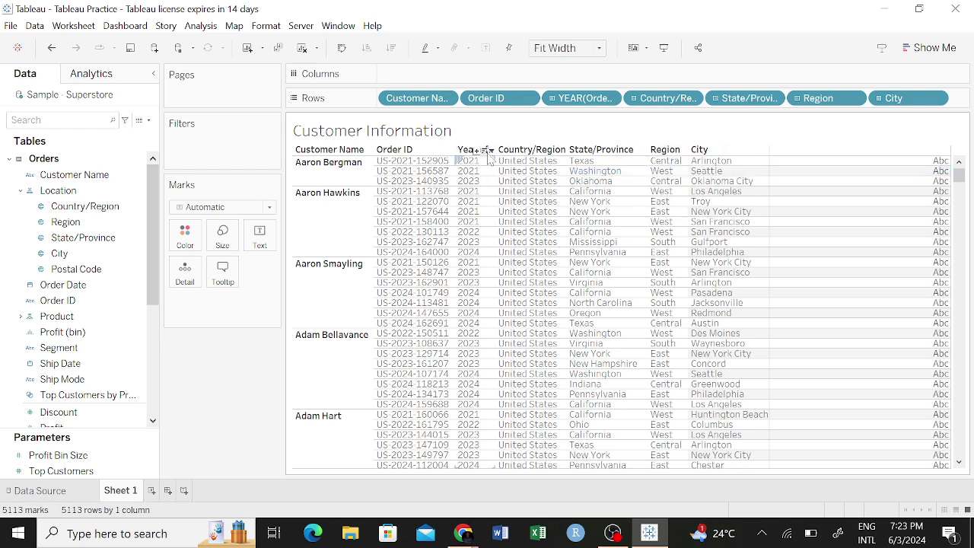
{"action": "left_click", "coordinate": [491, 152]}
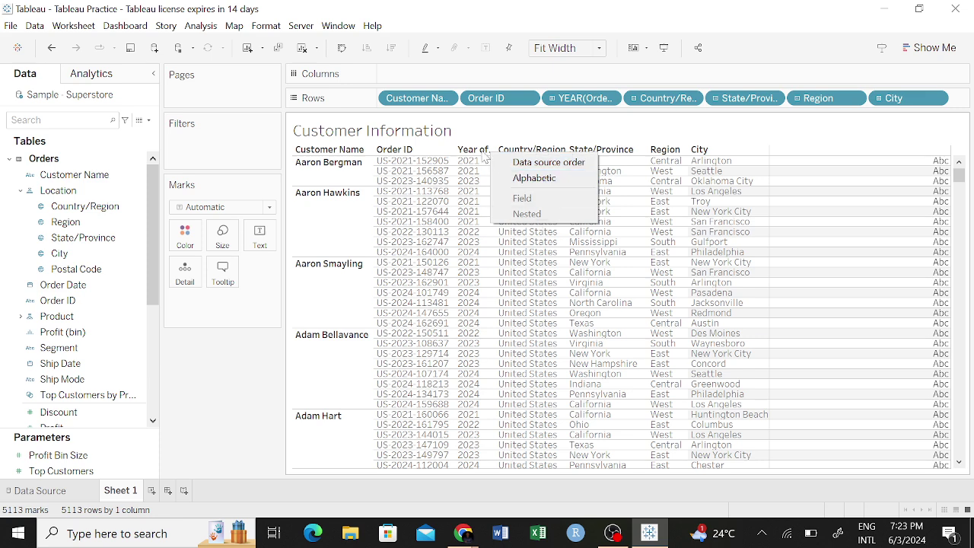
{"action": "left_click", "coordinate": [484, 154]}
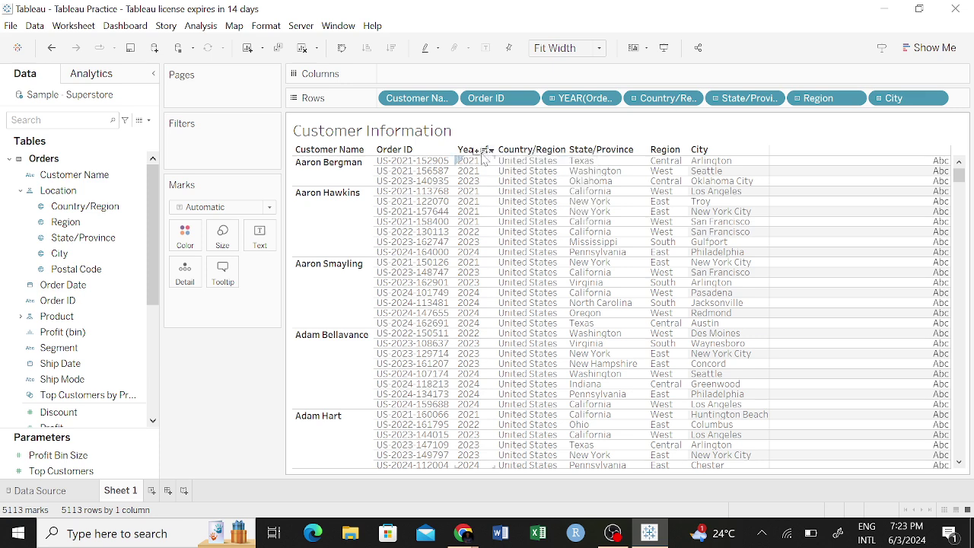
{"action": "left_click", "coordinate": [477, 154]}
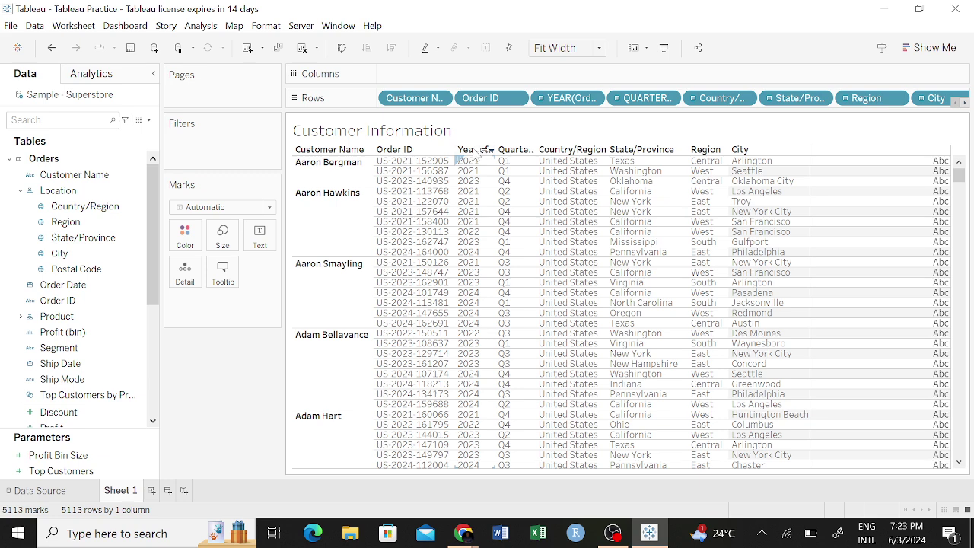
{"action": "left_click", "coordinate": [477, 155]}
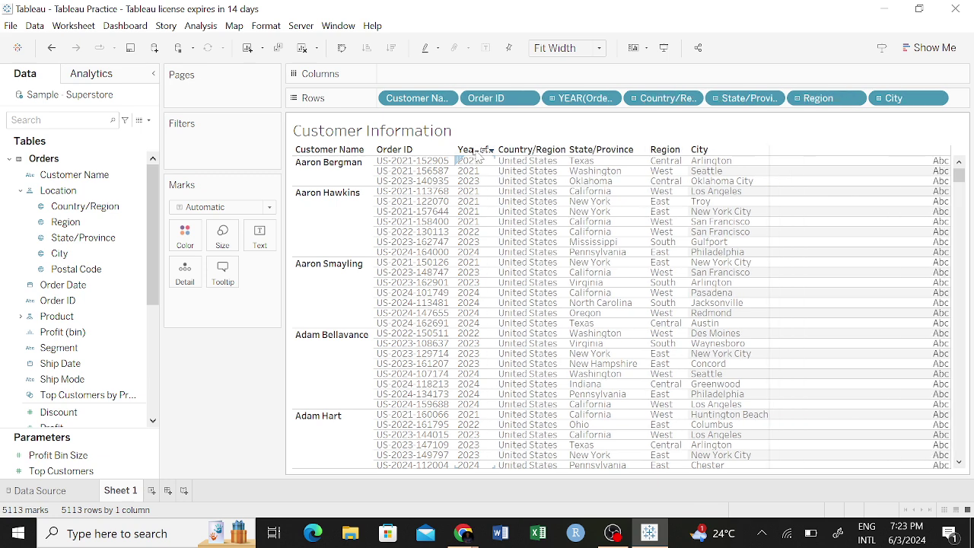
{"action": "left_click", "coordinate": [477, 154]}
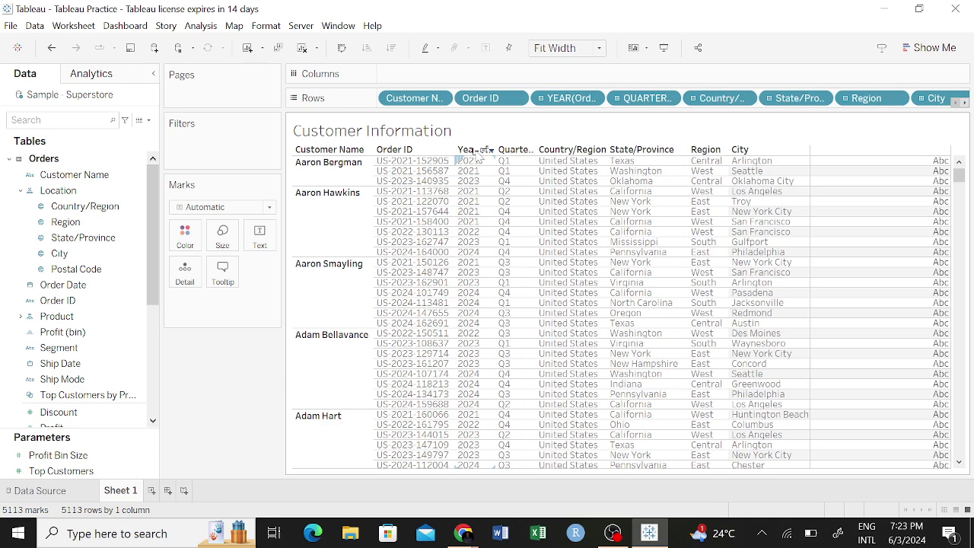
{"action": "left_click", "coordinate": [477, 155]}
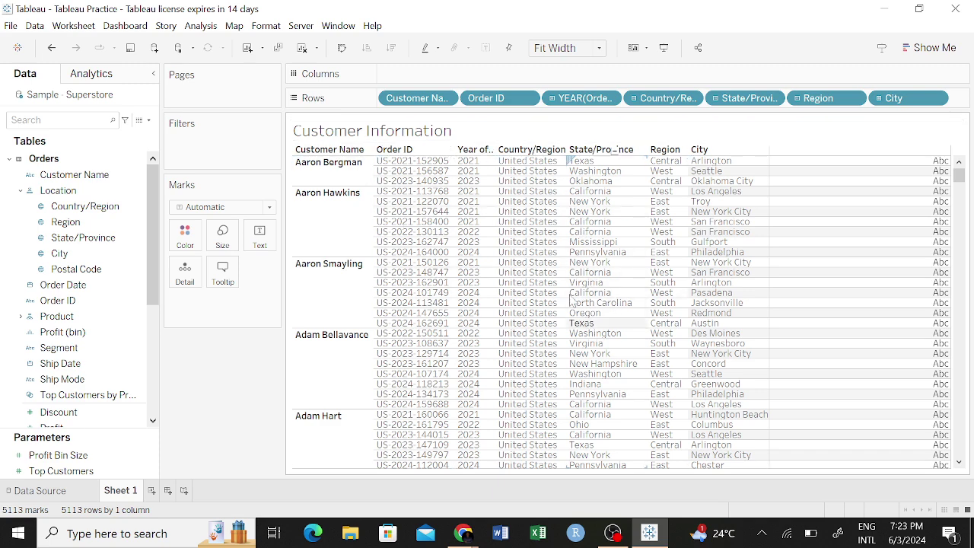
Add YEAR(Ship Date) to the Rows shelf of the table.
{"action": "scroll", "coordinate": [114, 283], "scroll_direction": "down", "scroll_amount": 2}
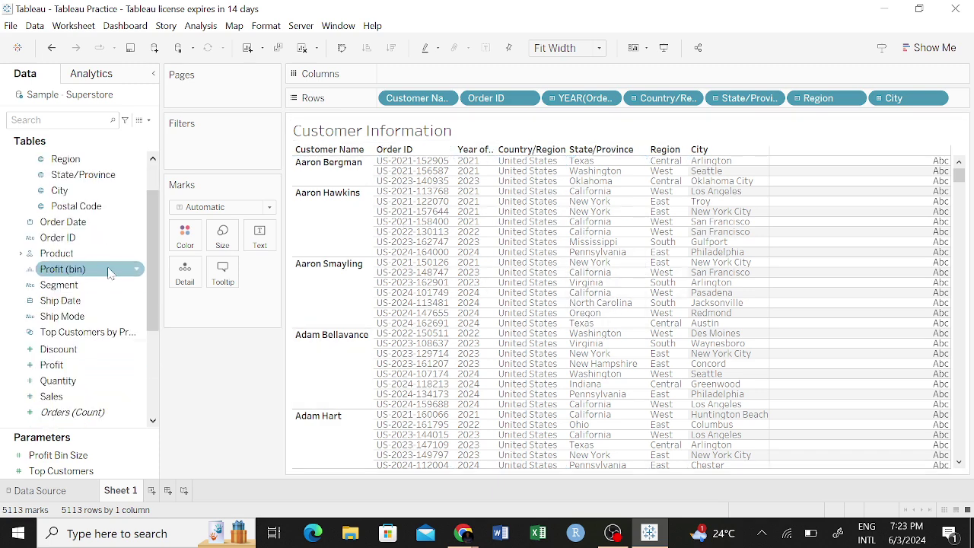
{"action": "scroll", "coordinate": [88, 272], "scroll_direction": "down", "scroll_amount": 4}
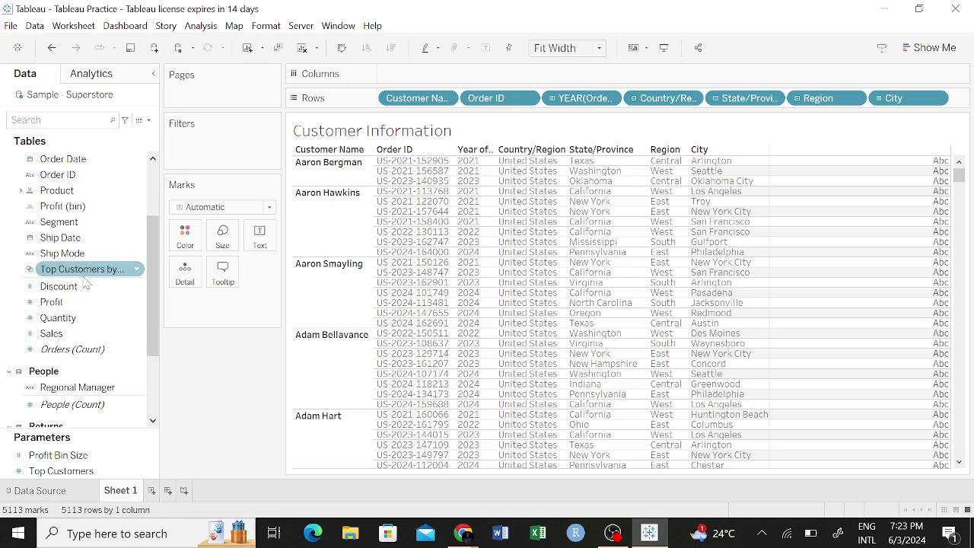
{"action": "scroll", "coordinate": [98, 278], "scroll_direction": "down", "scroll_amount": 2}
{"action": "scroll", "coordinate": [107, 270], "scroll_direction": "up", "scroll_amount": 5}
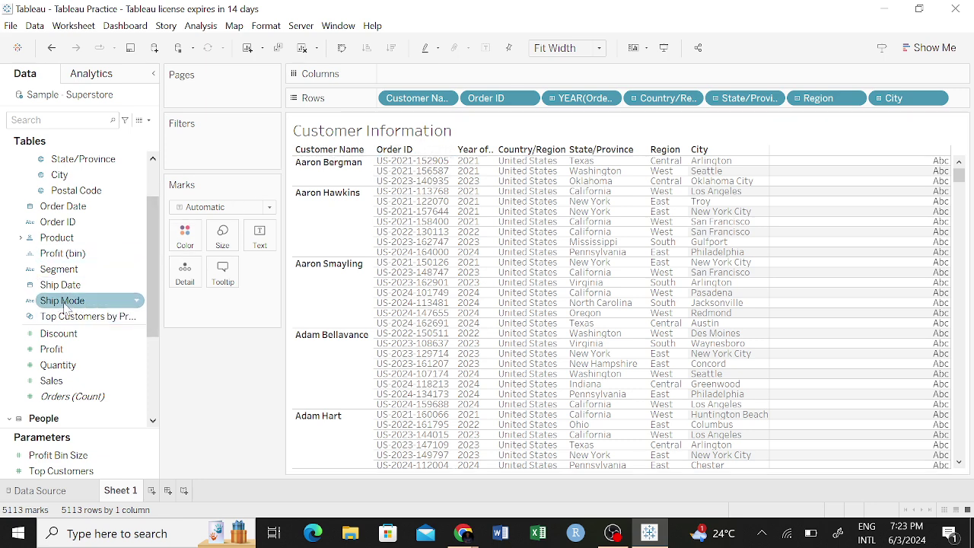
{"action": "left_click_drag", "start_coordinate": [65, 285], "coordinate": [542, 98]}
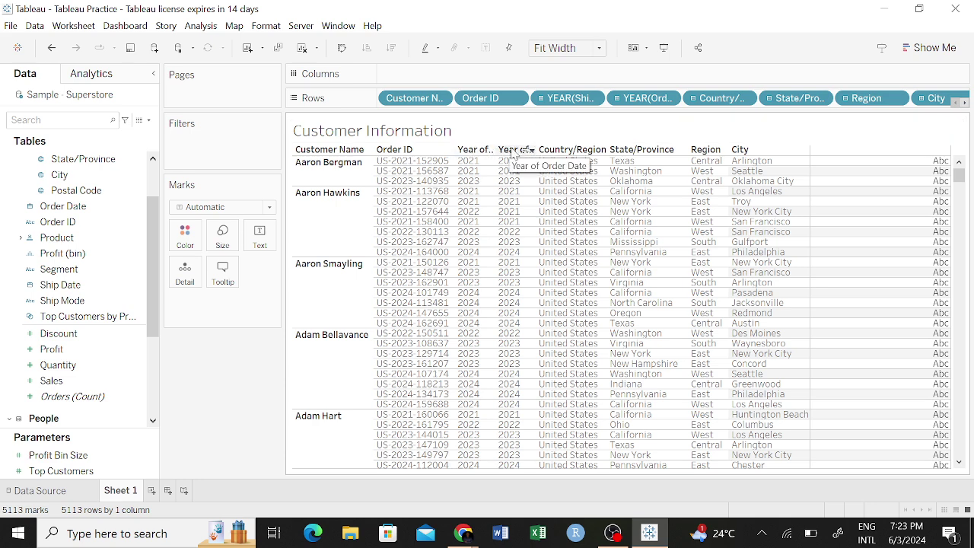
Reorder the Rows pills so YEAR(Order Date) comes before YEAR(Ship Date).
{"action": "left_click_drag", "start_coordinate": [512, 150], "coordinate": [479, 154]}
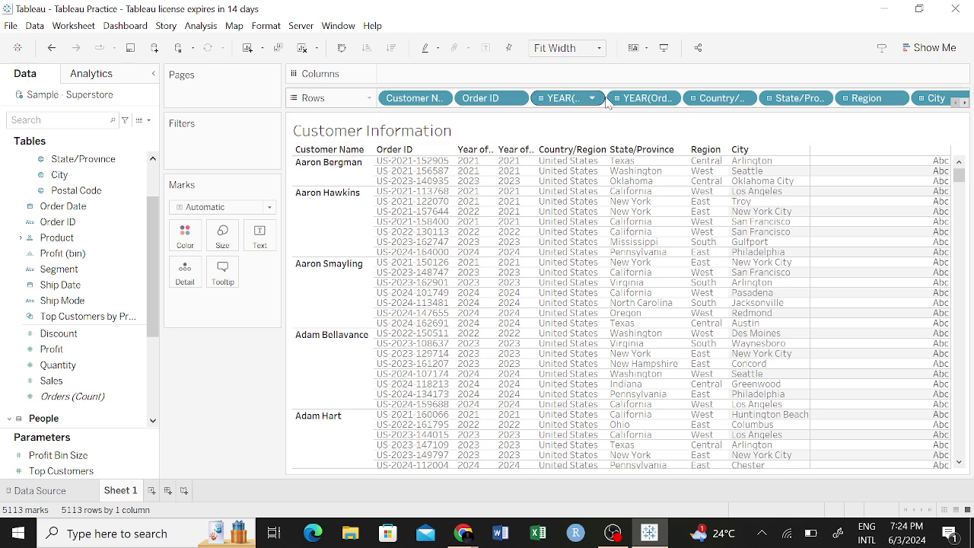
{"action": "left_click_drag", "start_coordinate": [643, 101], "coordinate": [543, 113]}
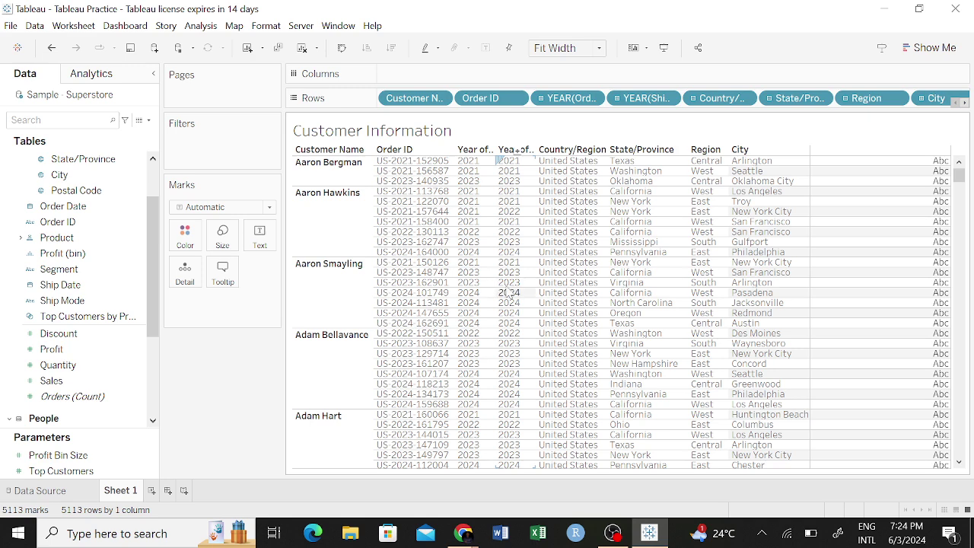
{"action": "scroll", "coordinate": [502, 275], "scroll_direction": "down", "scroll_amount": 3}
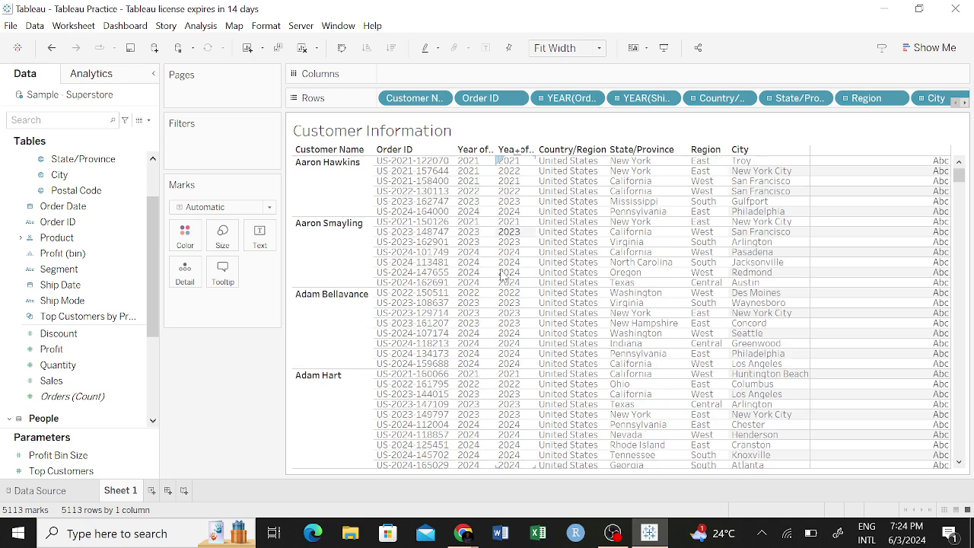
{"action": "scroll", "coordinate": [502, 266], "scroll_direction": "down", "scroll_amount": 2}
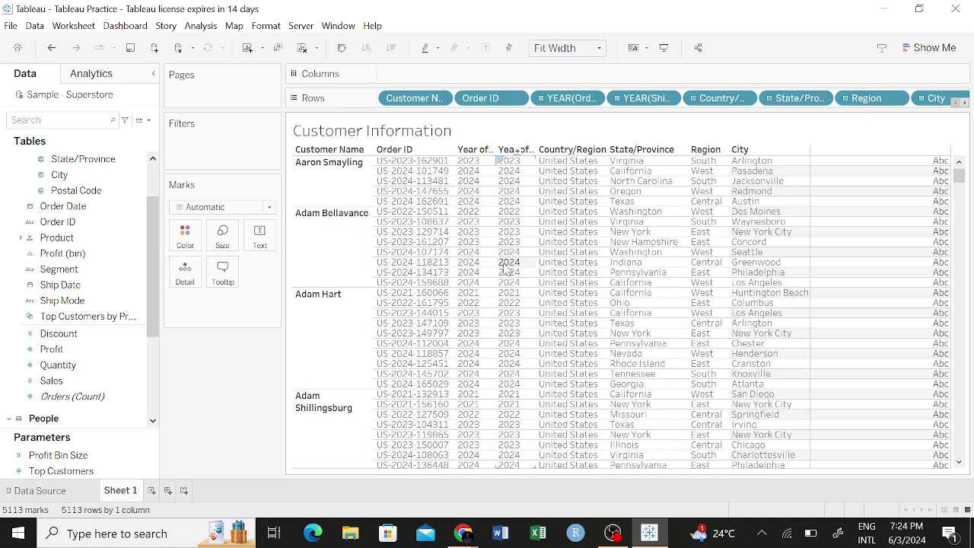
{"action": "scroll", "coordinate": [506, 267], "scroll_direction": "down", "scroll_amount": 2}
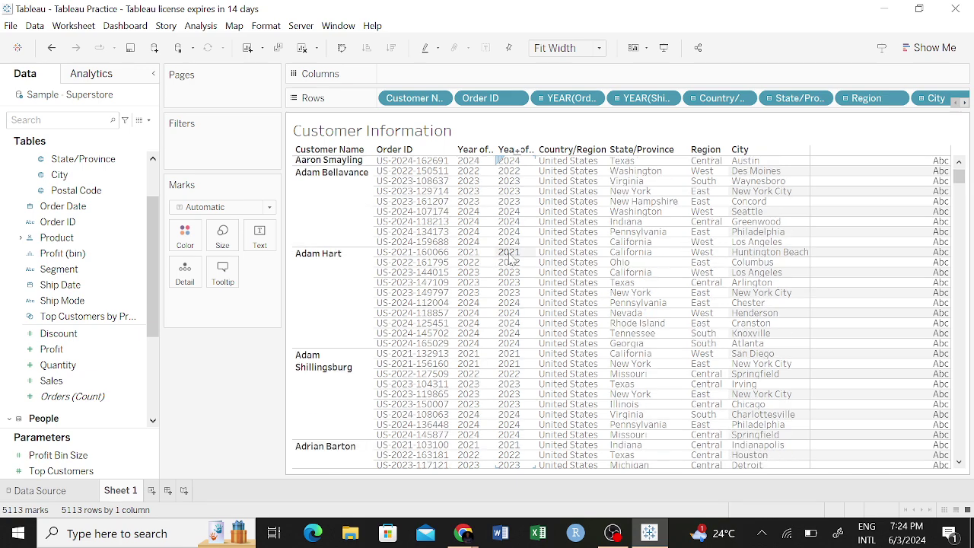
{"action": "scroll", "coordinate": [510, 262], "scroll_direction": "down", "scroll_amount": 4}
{"action": "scroll", "coordinate": [513, 260], "scroll_direction": "down", "scroll_amount": 1}
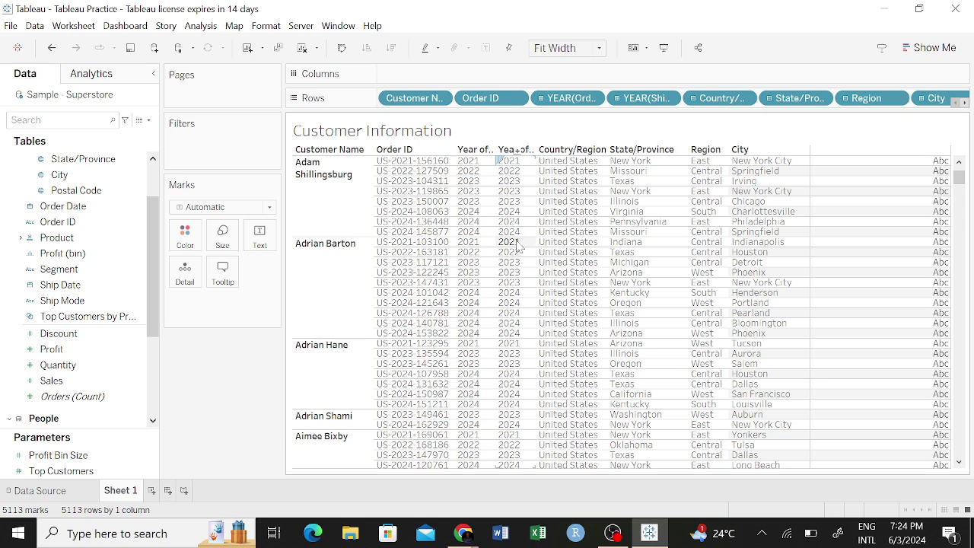
{"action": "scroll", "coordinate": [517, 247], "scroll_direction": "down", "scroll_amount": 3}
{"action": "scroll", "coordinate": [517, 251], "scroll_direction": "down", "scroll_amount": 3}
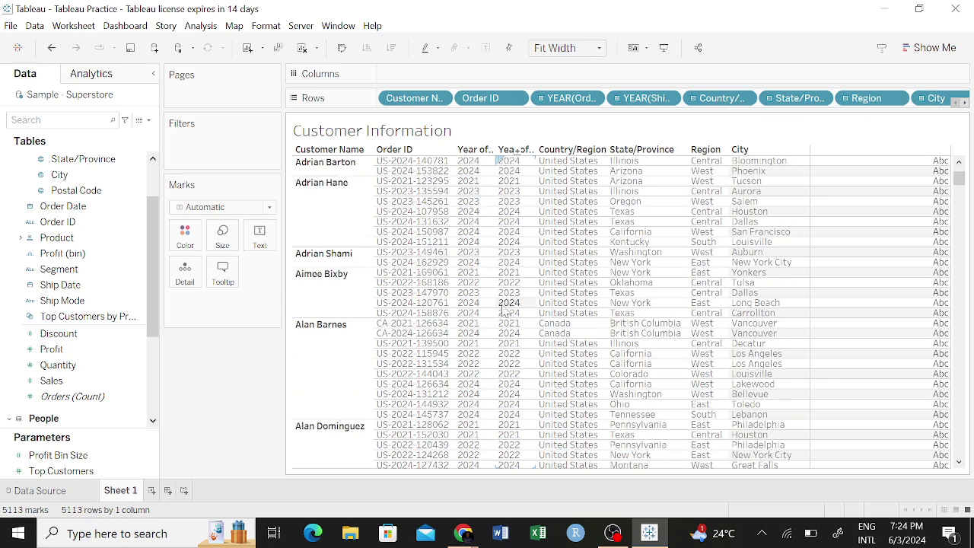
{"action": "left_click", "coordinate": [58, 284]}
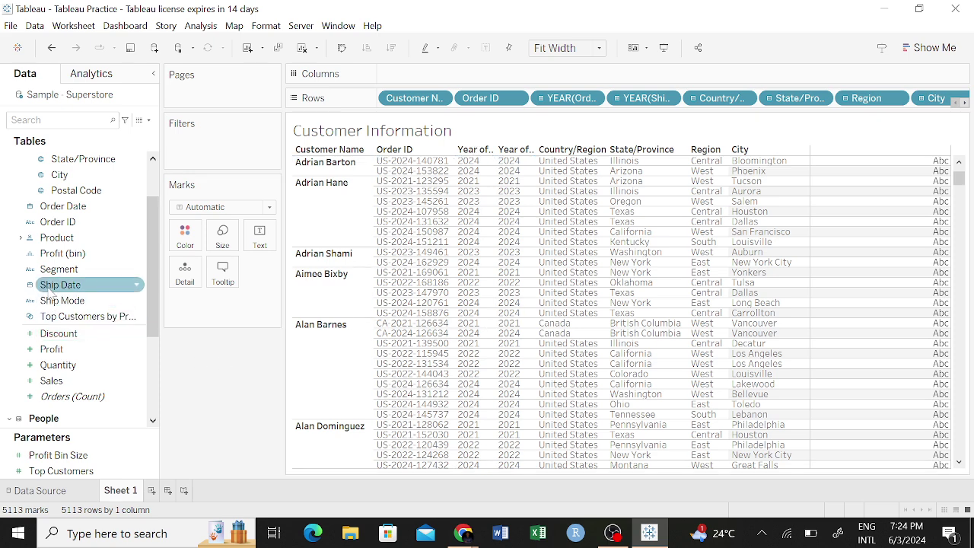
Drop Ship Mode onto Rows right after YEAR(Ship Date) and review the table.
{"action": "left_click_drag", "start_coordinate": [50, 299], "coordinate": [684, 107]}
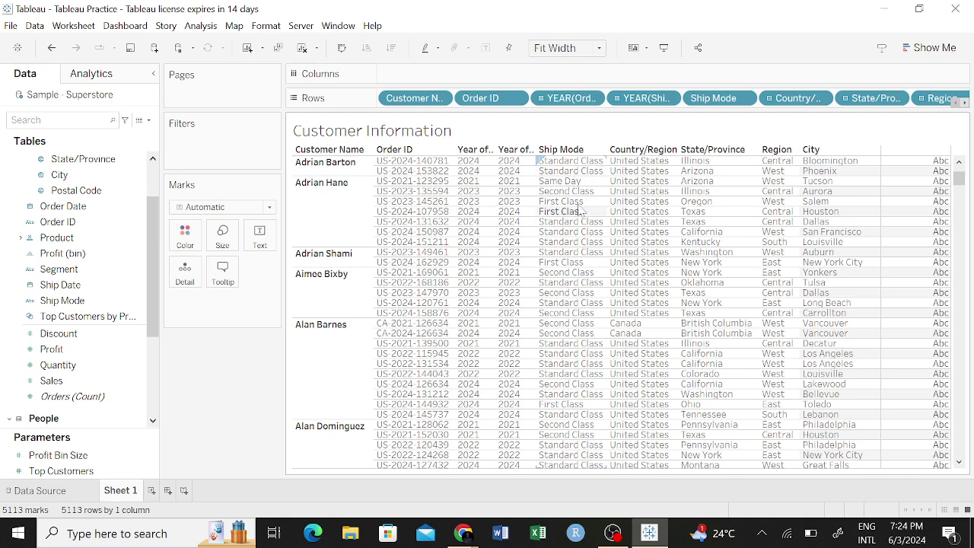
{"action": "scroll", "coordinate": [592, 200], "scroll_direction": "down", "scroll_amount": 1}
{"action": "scroll", "coordinate": [592, 200], "scroll_direction": "down", "scroll_amount": 3}
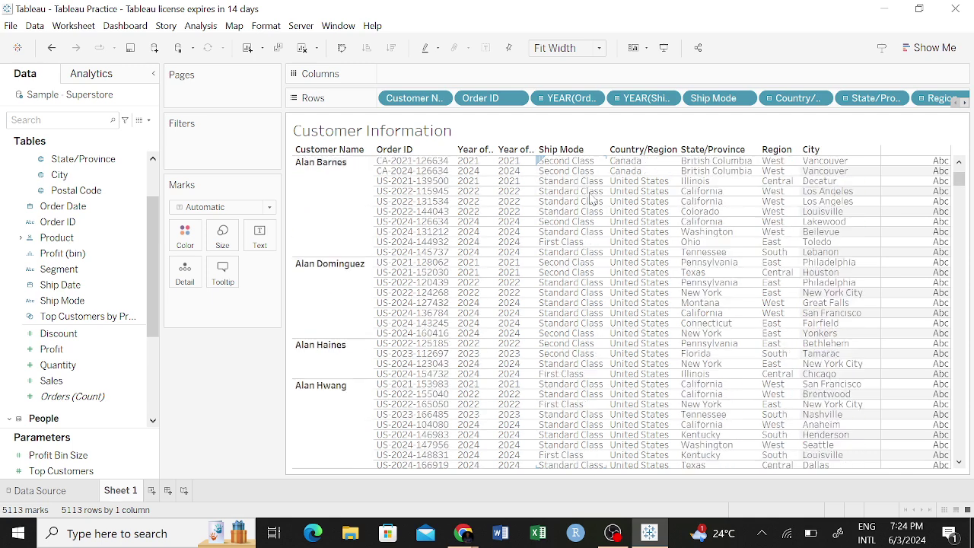
{"action": "scroll", "coordinate": [545, 219], "scroll_direction": "down", "scroll_amount": 1}
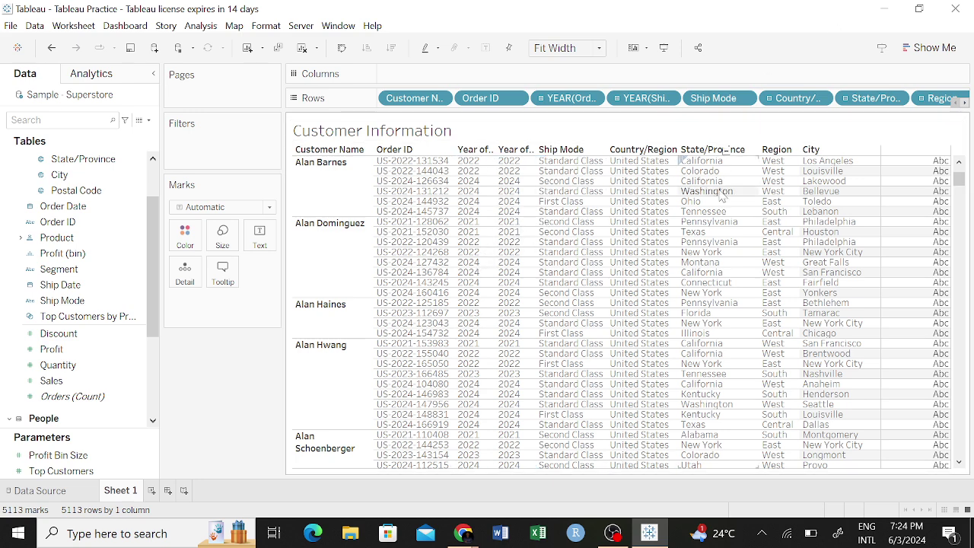
{"action": "scroll", "coordinate": [687, 184], "scroll_direction": "up", "scroll_amount": 5}
{"action": "scroll", "coordinate": [570, 215], "scroll_direction": "up", "scroll_amount": 5}
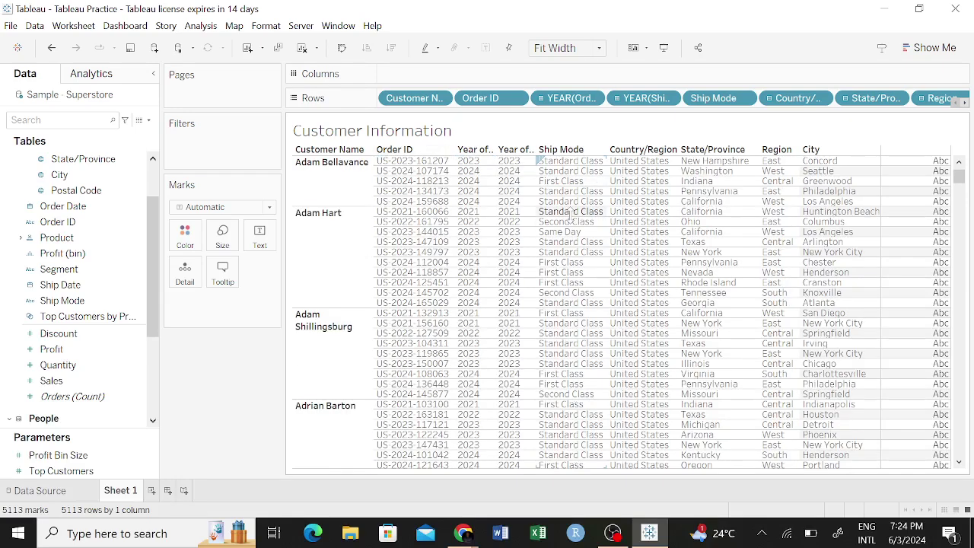
{"action": "scroll", "coordinate": [575, 210], "scroll_direction": "up", "scroll_amount": 3}
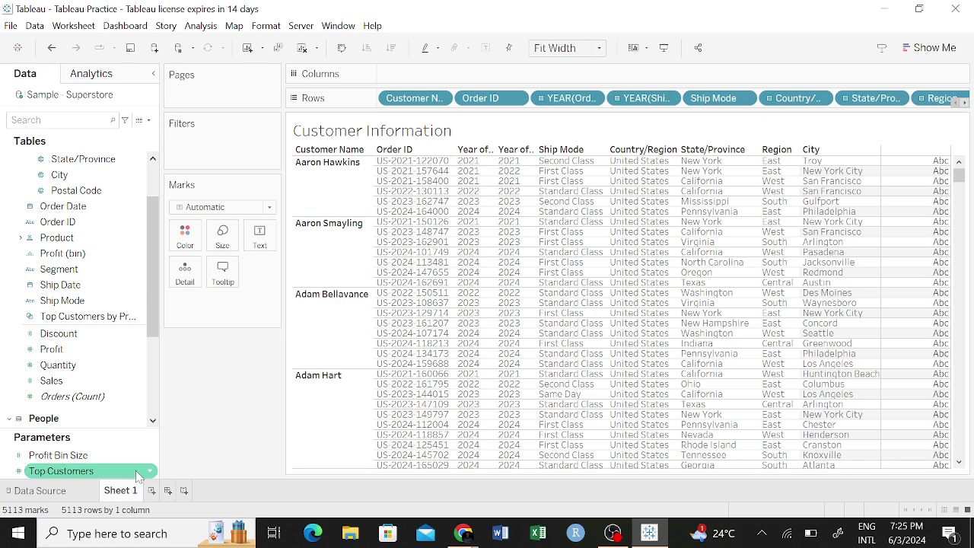
Rename the Sheet 1 tab to 'Customer Information' and add a new blank Sheet 2.
{"action": "right_click", "coordinate": [121, 491]}
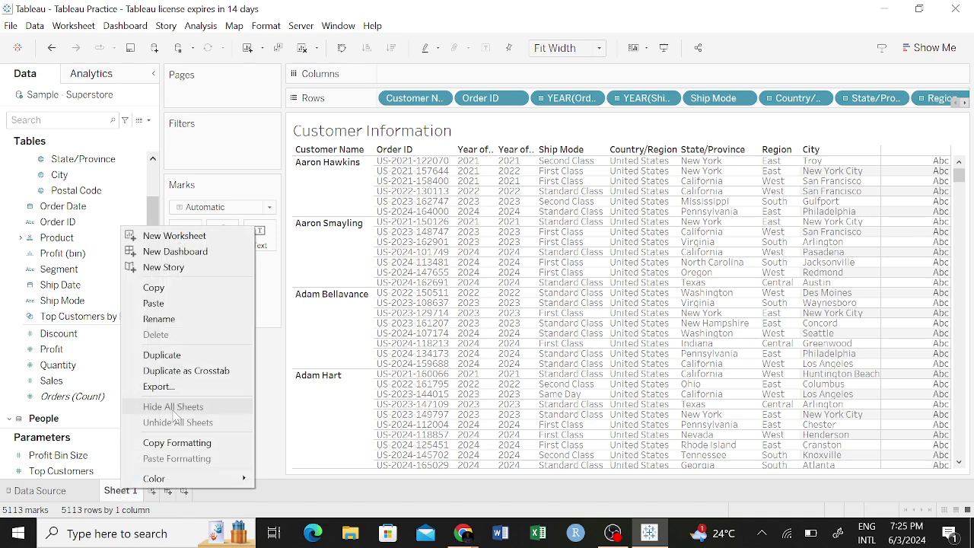
{"action": "left_click", "coordinate": [161, 318]}
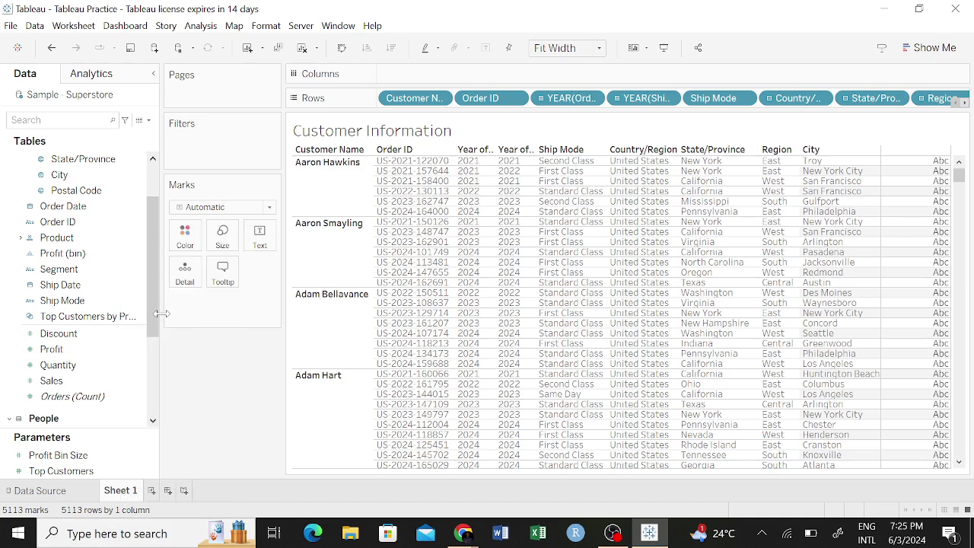
{"action": "type", "text": "Custome"}
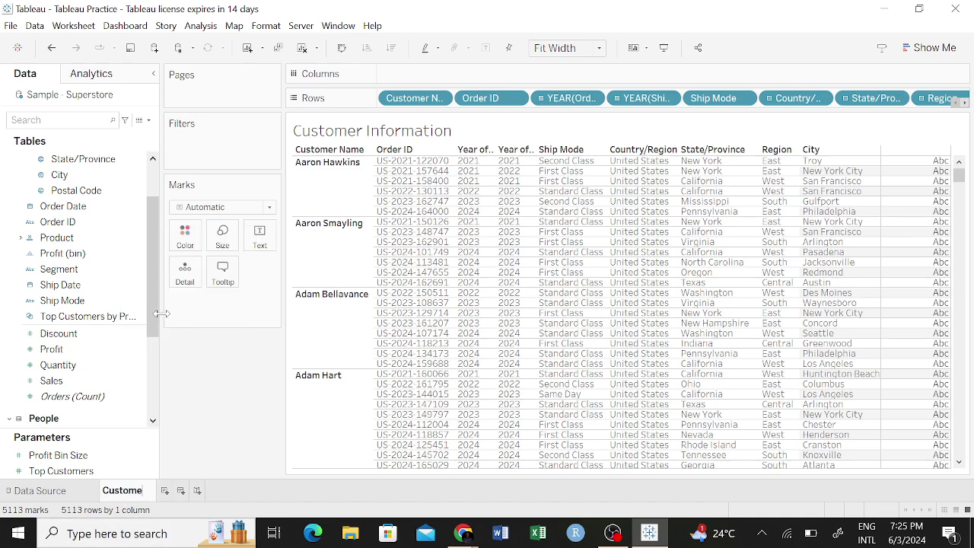
{"action": "type", "text": "r Information"}
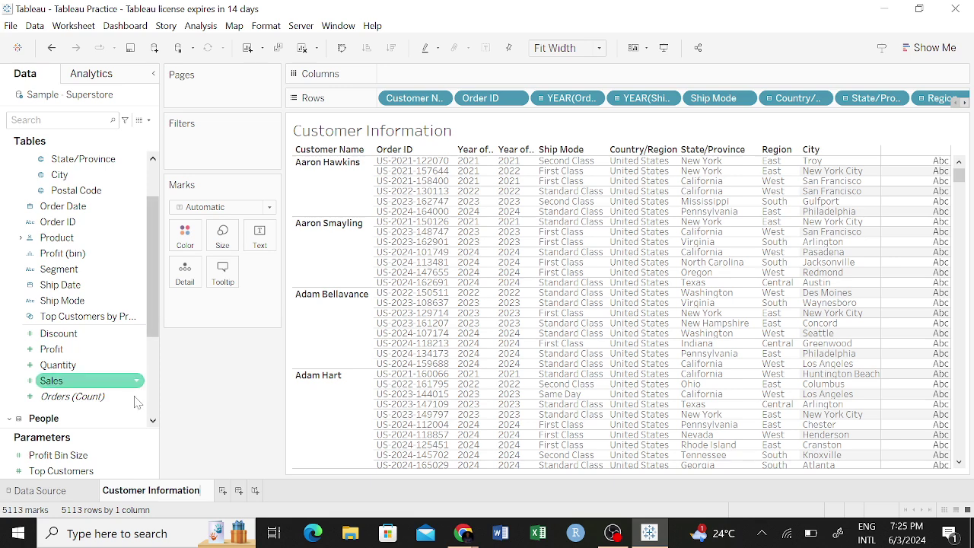
{"action": "key", "text": "Return"}
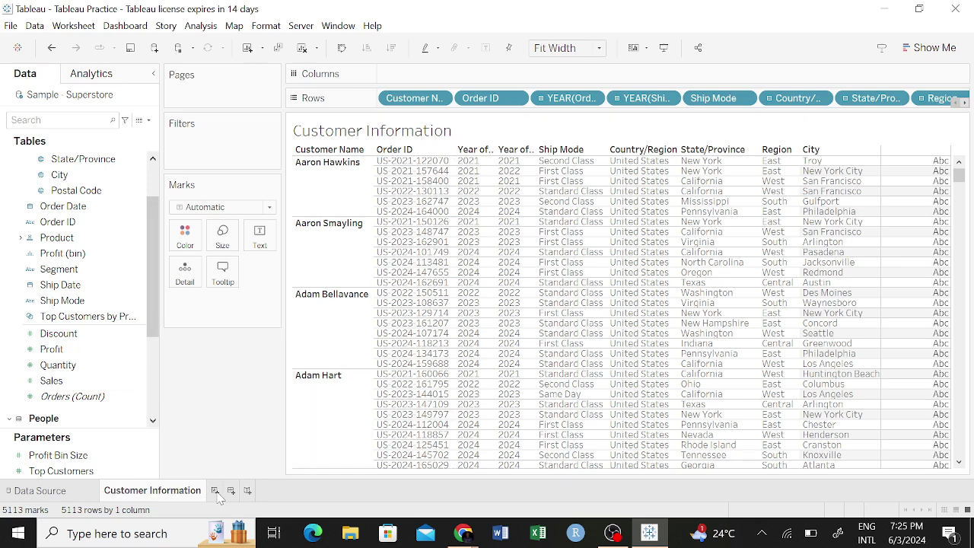
{"action": "left_click", "coordinate": [216, 491]}
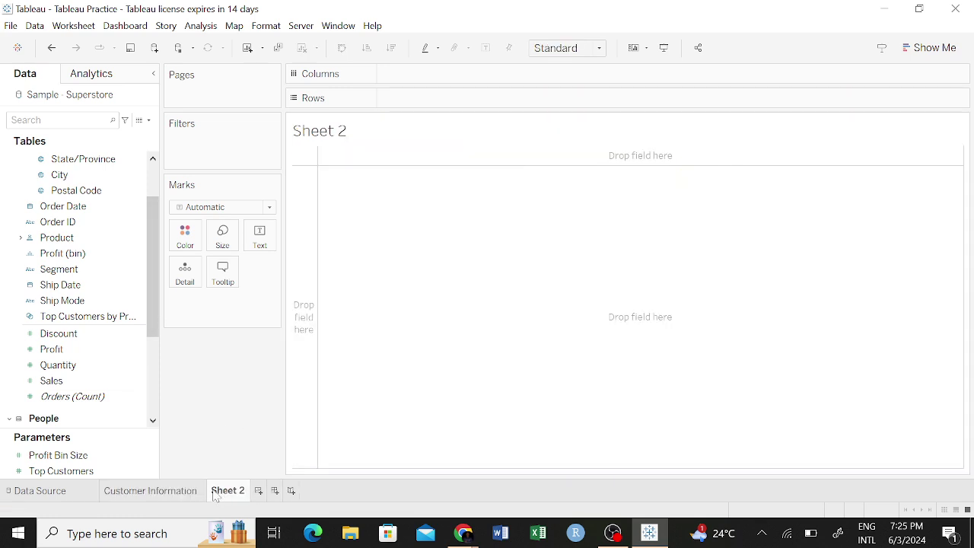
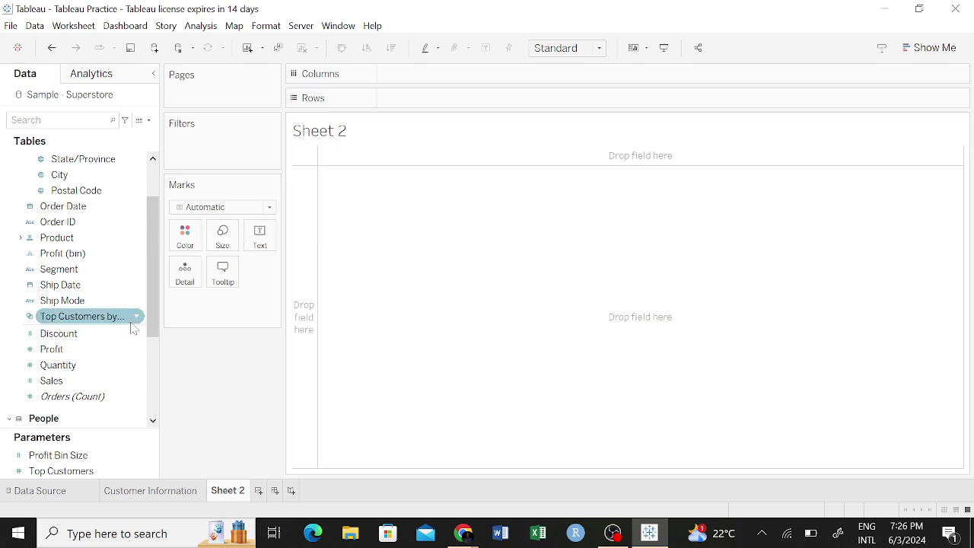
Collapse the Location folder in the Data pane, then briefly expand and re-collapse Product.
{"action": "scroll", "coordinate": [132, 312], "scroll_direction": "up", "scroll_amount": 2}
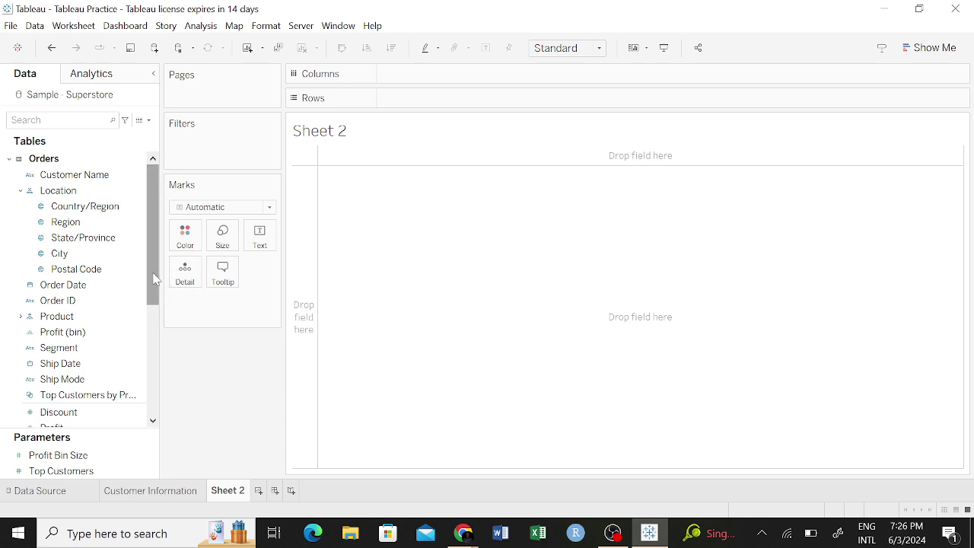
{"action": "left_click", "coordinate": [21, 191]}
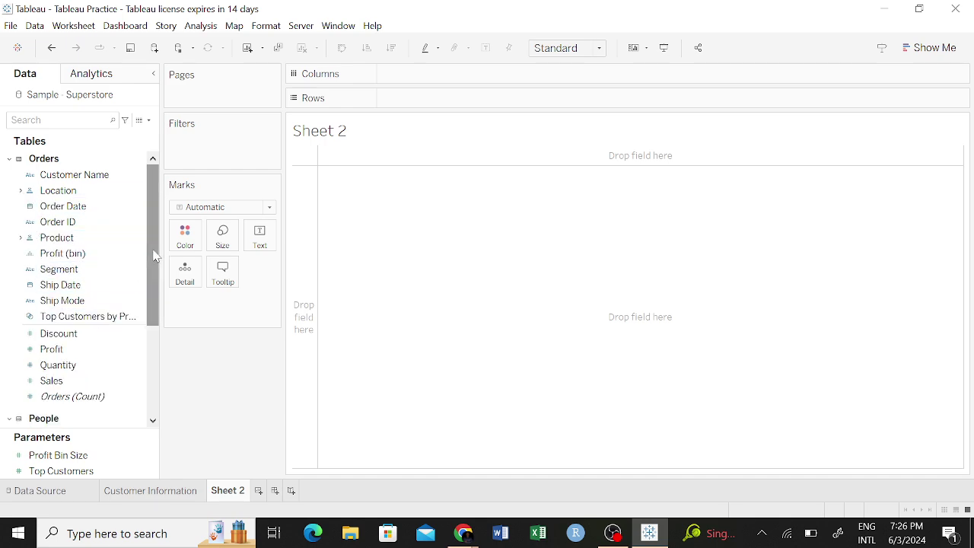
{"action": "left_click_drag", "start_coordinate": [152, 255], "coordinate": [150, 308]}
{"action": "scroll", "coordinate": [140, 283], "scroll_direction": "up", "scroll_amount": 2}
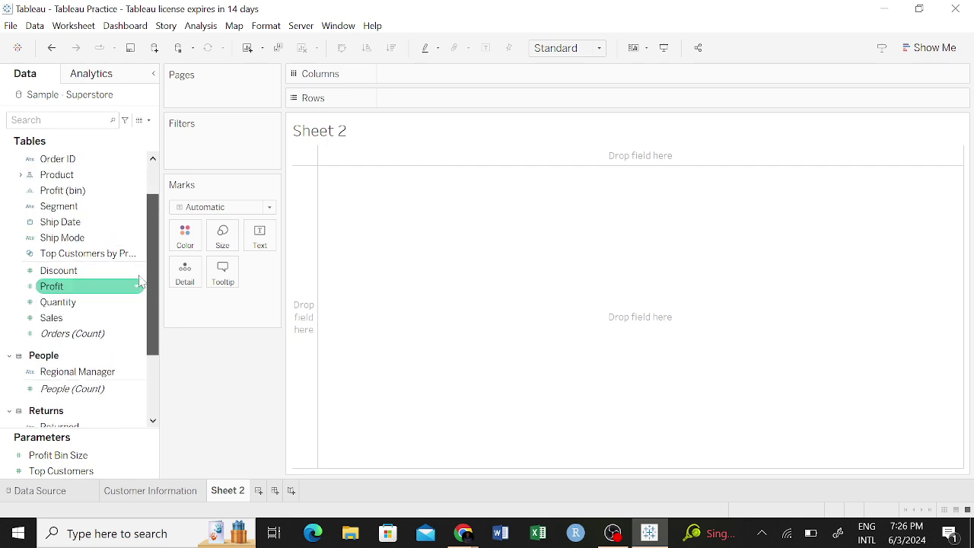
{"action": "scroll", "coordinate": [142, 263], "scroll_direction": "up", "scroll_amount": 1}
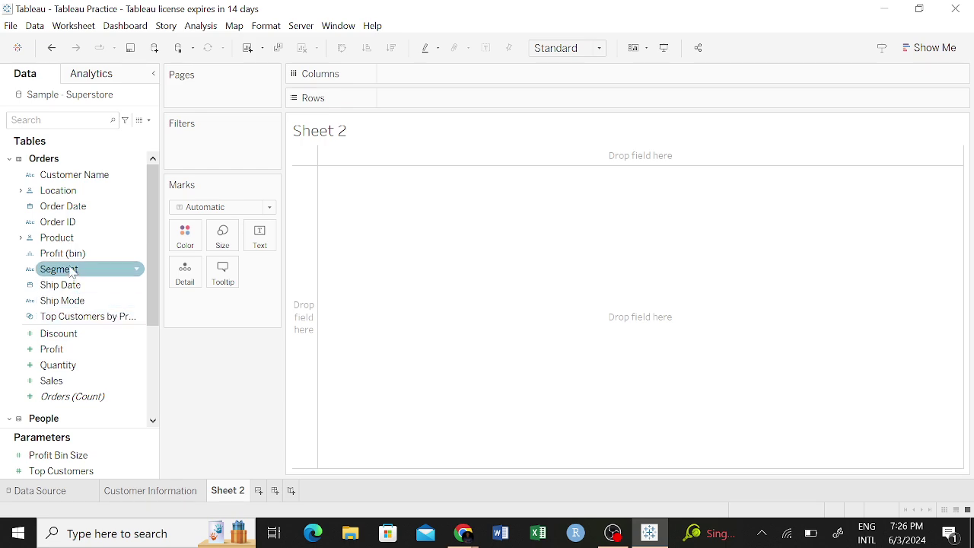
{"action": "left_click", "coordinate": [21, 240]}
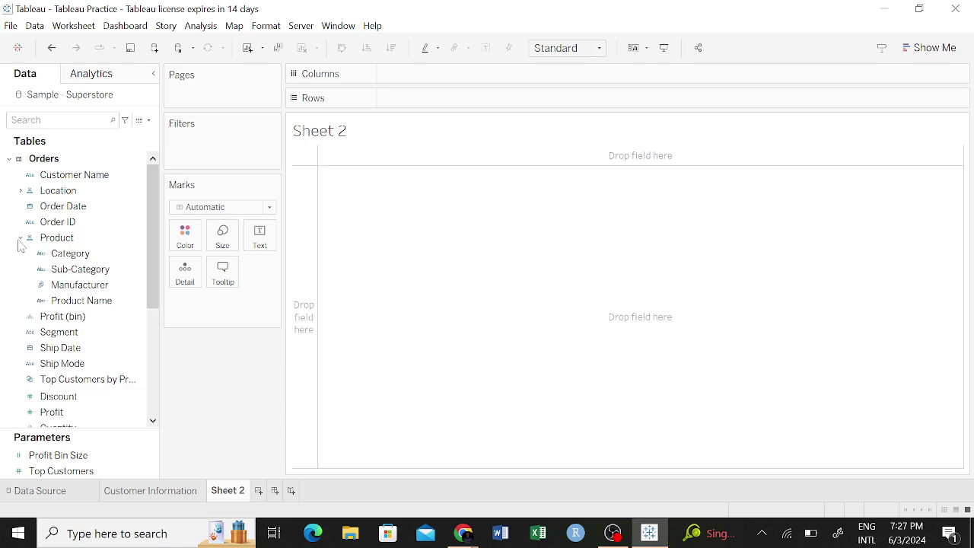
{"action": "left_click", "coordinate": [21, 239]}
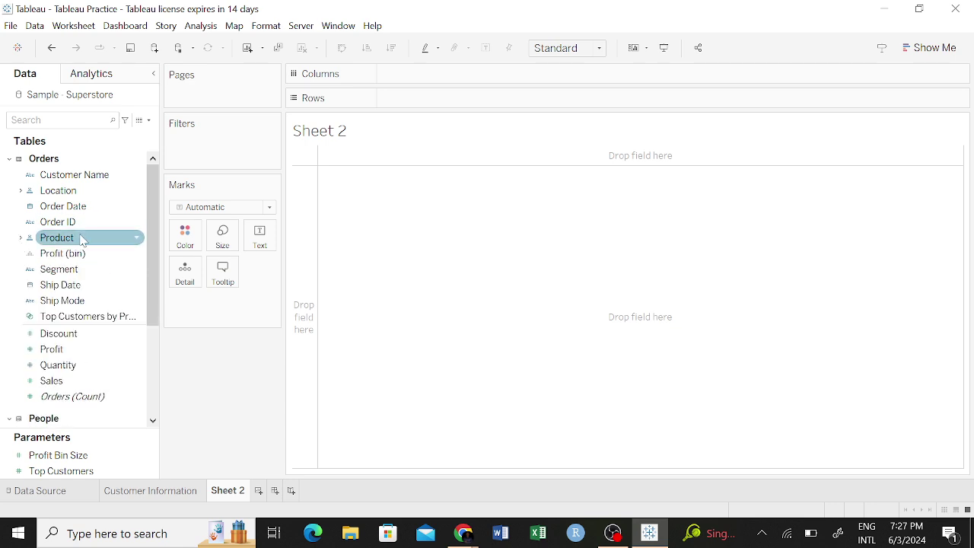
Put Category on Columns and Profit on Rows, and show the chart-type suggestions.
{"action": "left_click_drag", "start_coordinate": [82, 242], "coordinate": [418, 81]}
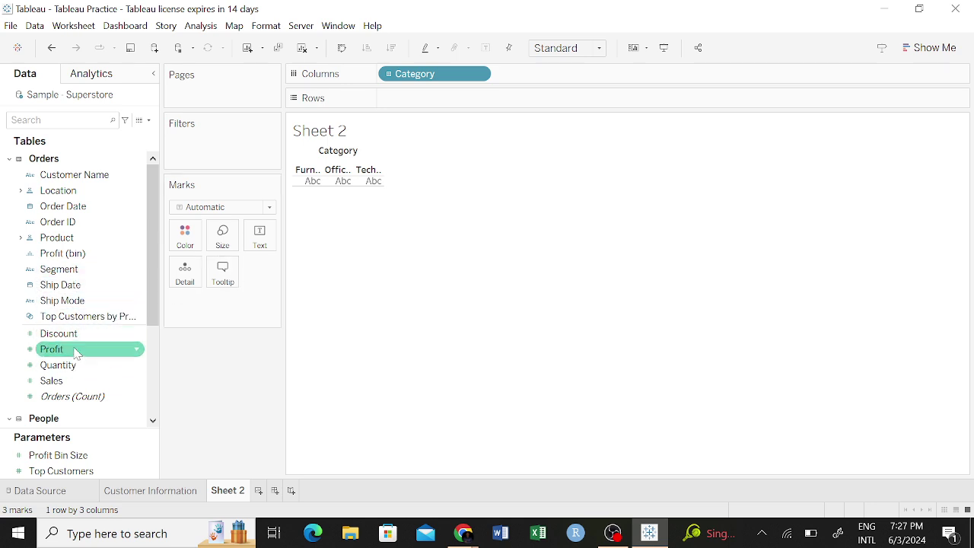
{"action": "left_click_drag", "start_coordinate": [74, 350], "coordinate": [419, 96]}
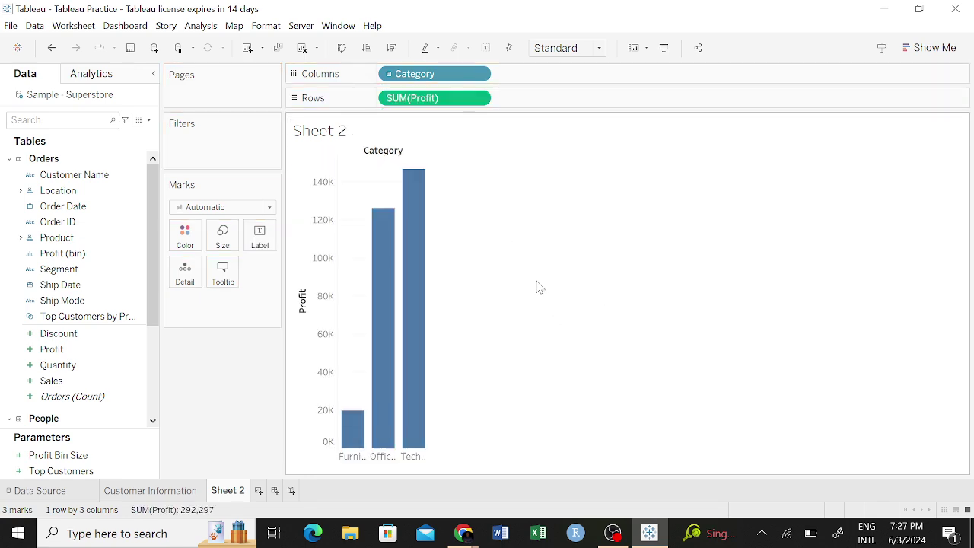
{"action": "left_click", "coordinate": [934, 49]}
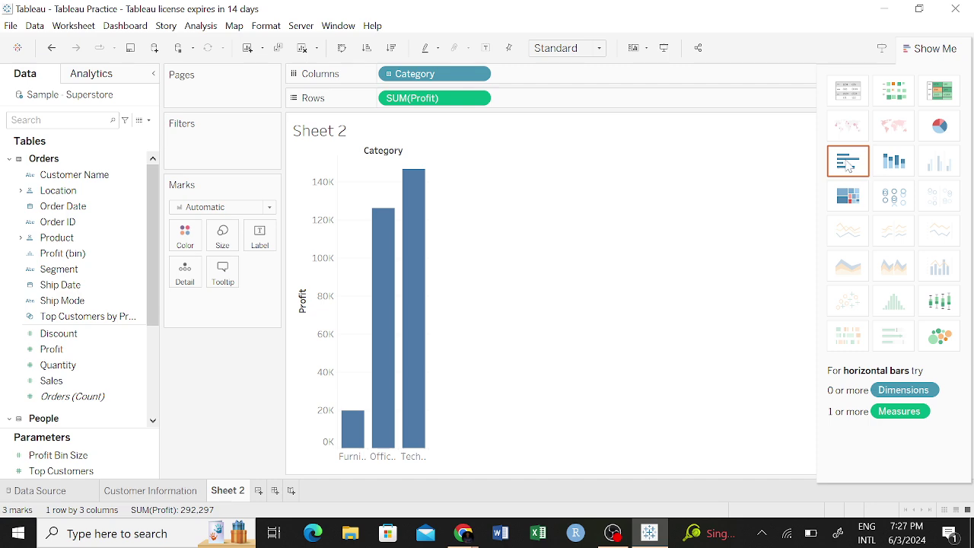
Try stacked bar, pie and horizontal bar versions of the profit chart.
{"action": "left_click", "coordinate": [894, 162]}
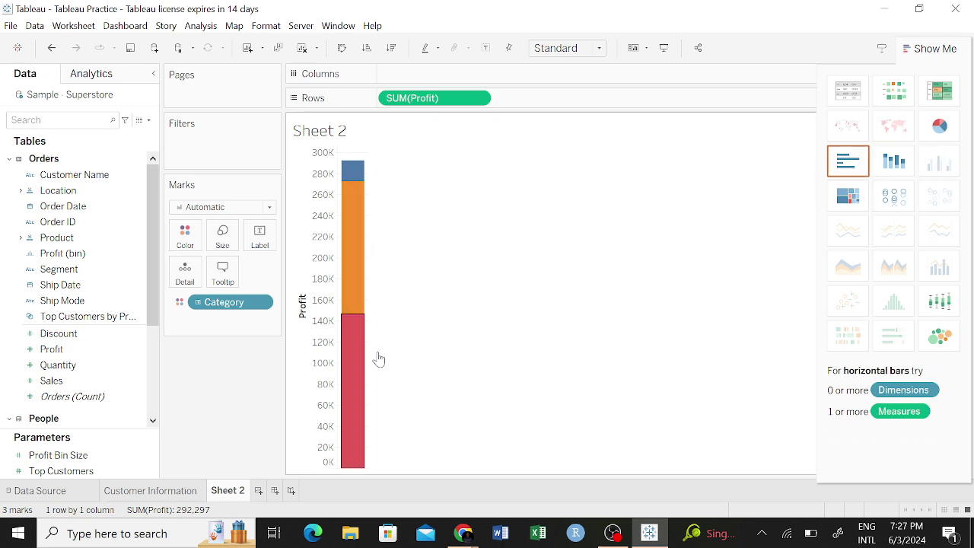
{"action": "left_click", "coordinate": [940, 126]}
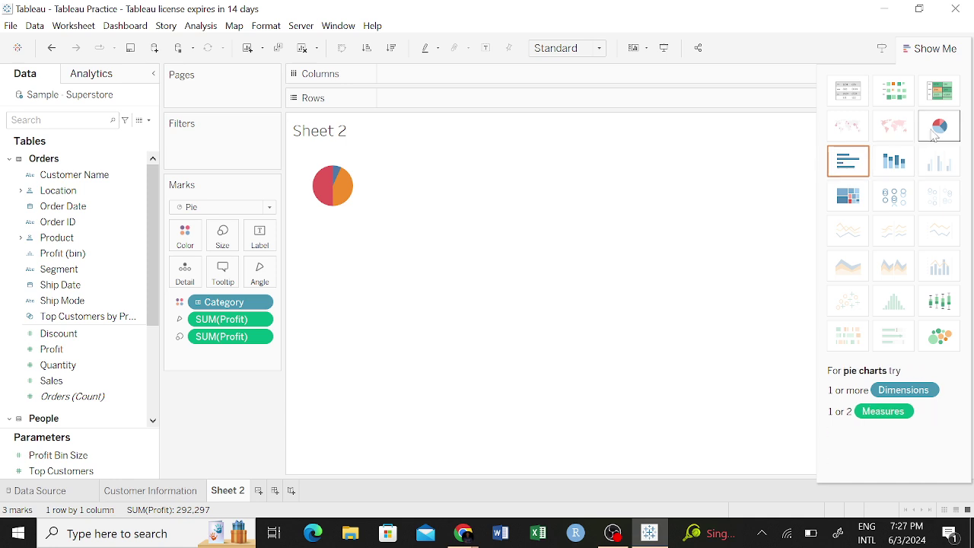
{"action": "left_click", "coordinate": [850, 161]}
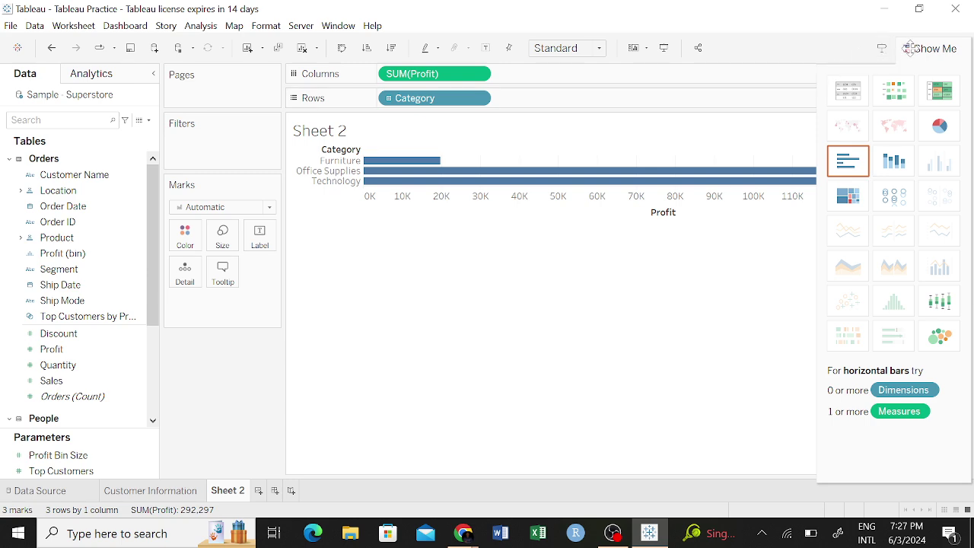
Hide the suggestions and move SUM(Profit) to Rows and Category to Columns.
{"action": "left_click", "coordinate": [933, 50]}
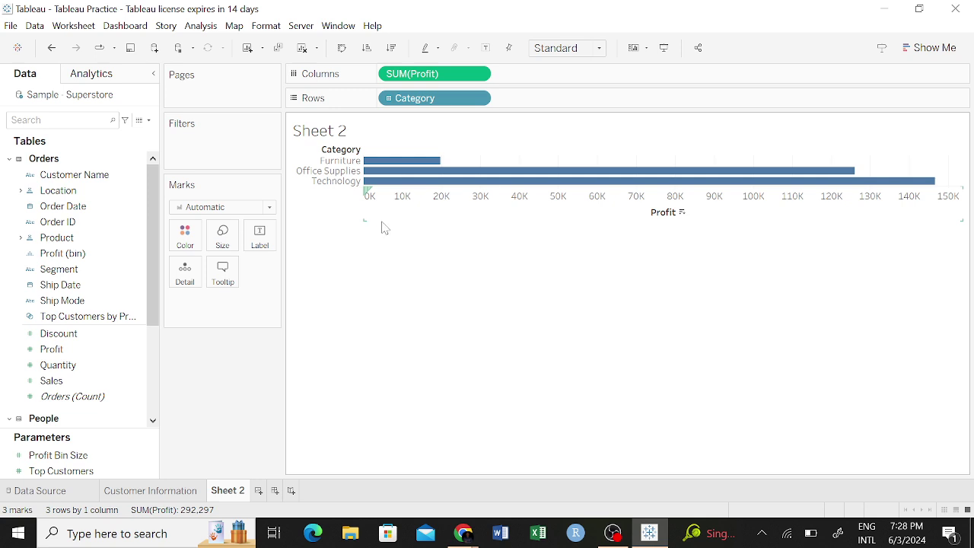
{"action": "left_click_drag", "start_coordinate": [435, 73], "coordinate": [558, 98]}
{"action": "left_click_drag", "start_coordinate": [461, 98], "coordinate": [452, 73]}
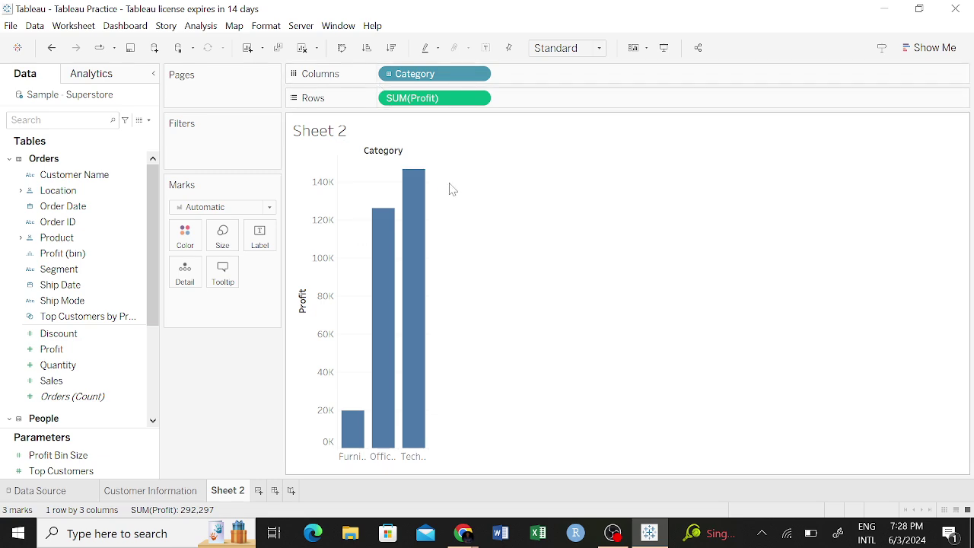
Make Sheet 2 a text table of profit by Category, then view Customer Information.
{"action": "left_click", "coordinate": [928, 47]}
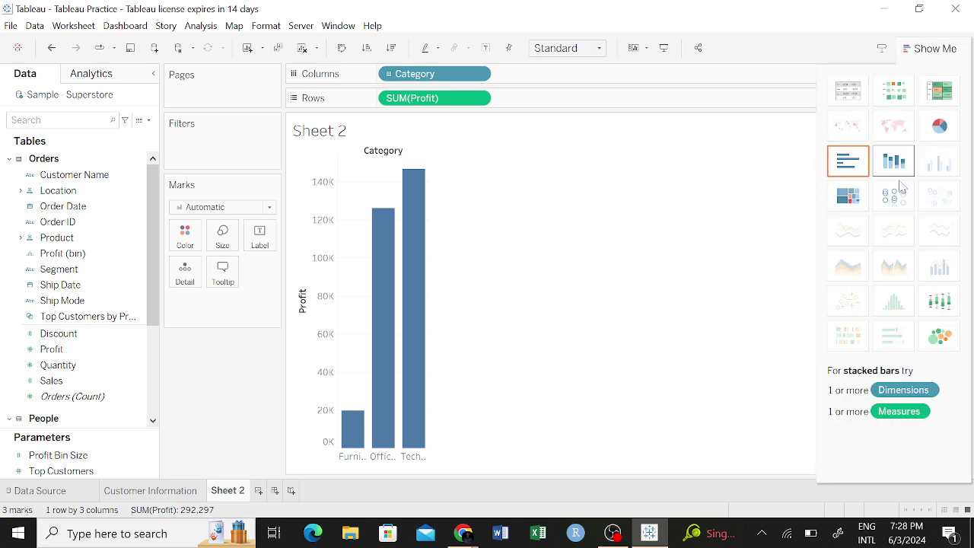
{"action": "left_click", "coordinate": [850, 91]}
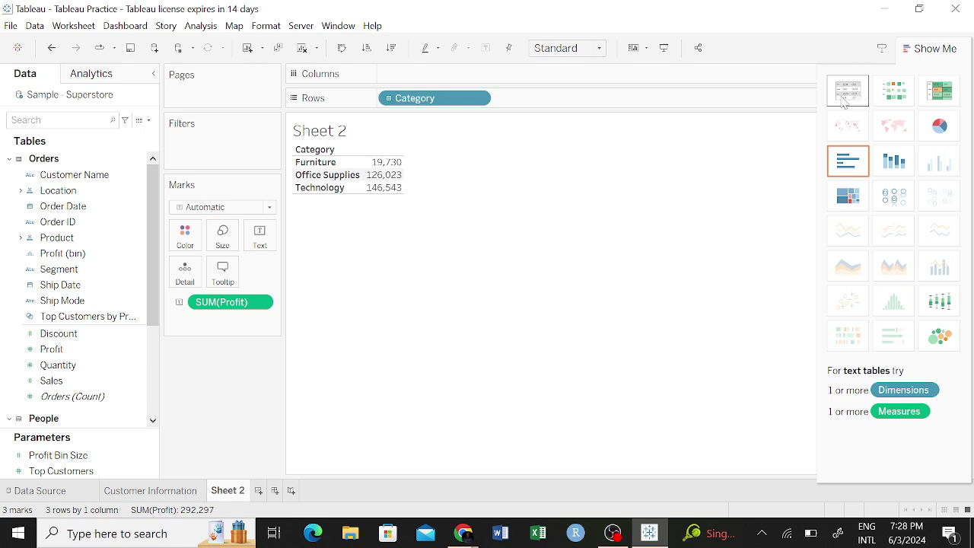
{"action": "left_click", "coordinate": [150, 491]}
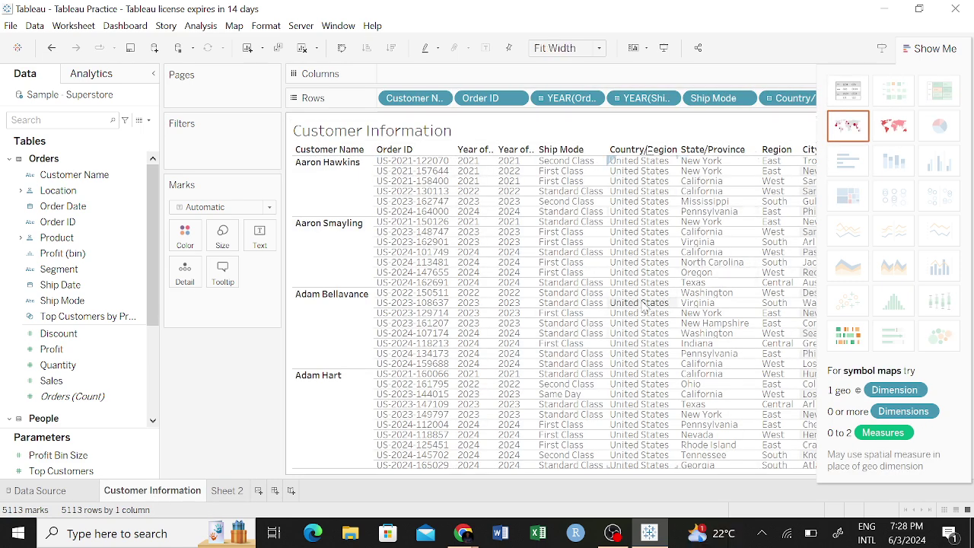
{"action": "left_click", "coordinate": [916, 47]}
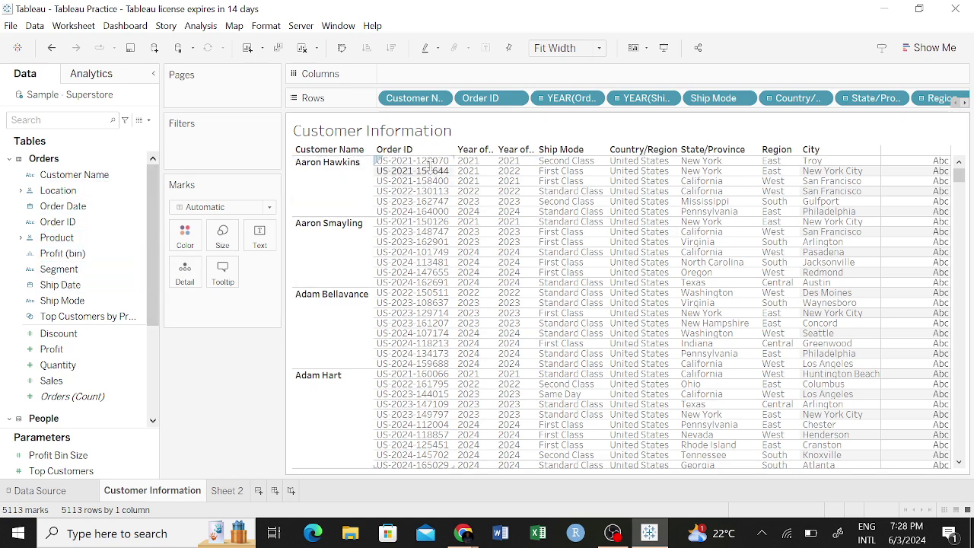
On Sheet 2, try horizontal bars, heat map and highlight table, ending on a pie chart.
{"action": "left_click", "coordinate": [226, 492]}
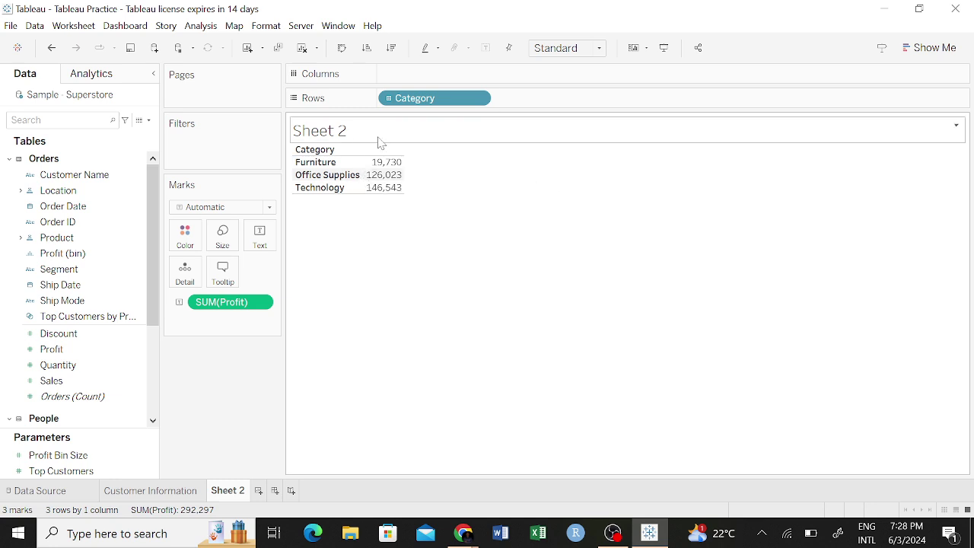
{"action": "mouse_move", "coordinate": [381, 192]}
{"action": "left_click", "coordinate": [930, 48]}
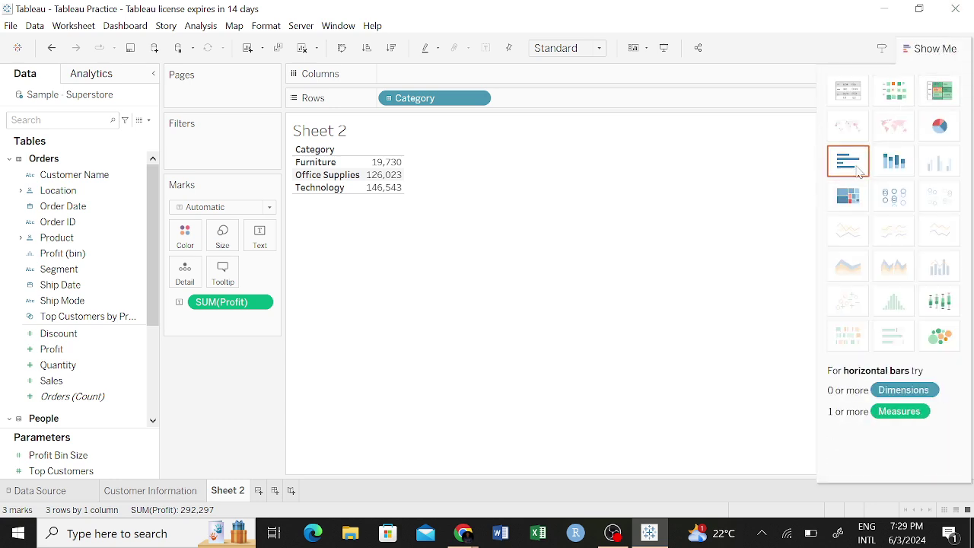
{"action": "left_click", "coordinate": [859, 173]}
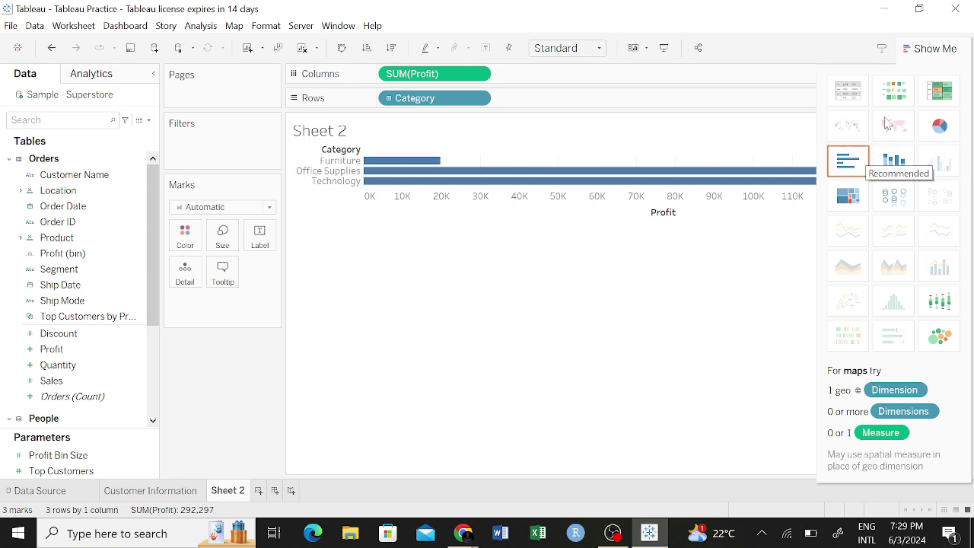
{"action": "left_click", "coordinate": [895, 91]}
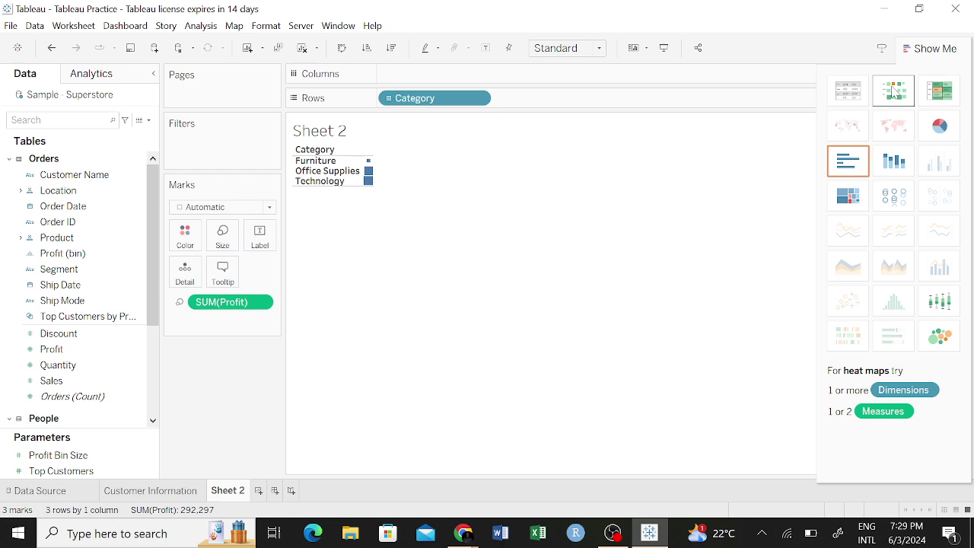
{"action": "left_click", "coordinate": [939, 93]}
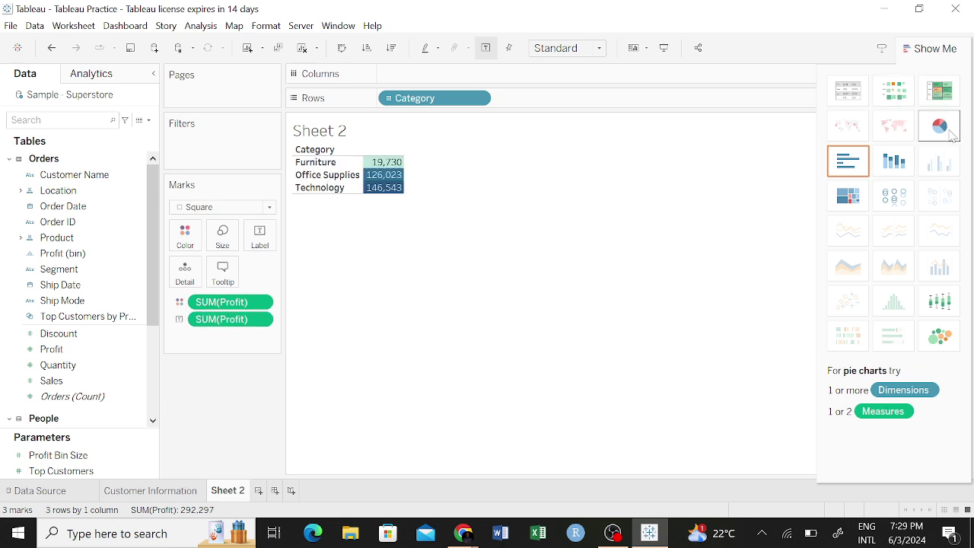
{"action": "left_click", "coordinate": [944, 128]}
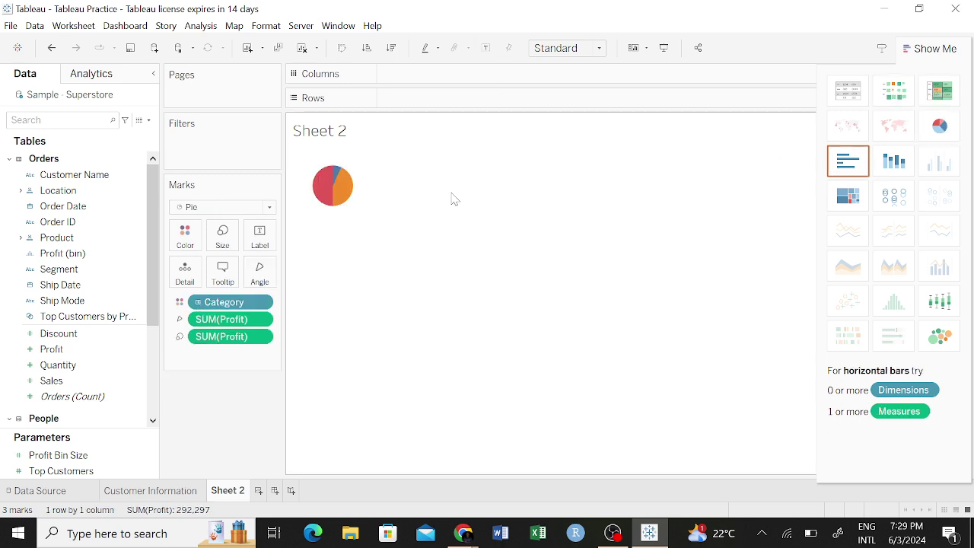
Inspect the Office Supplies, Technology and Furniture slice profits, then clear the selection.
{"action": "left_click", "coordinate": [344, 182]}
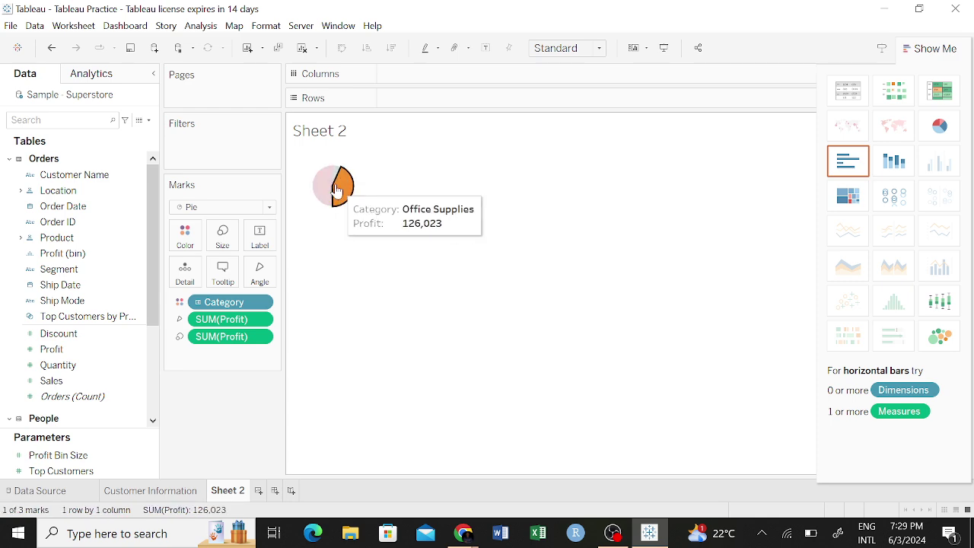
{"action": "left_click", "coordinate": [327, 190]}
{"action": "left_click", "coordinate": [338, 175]}
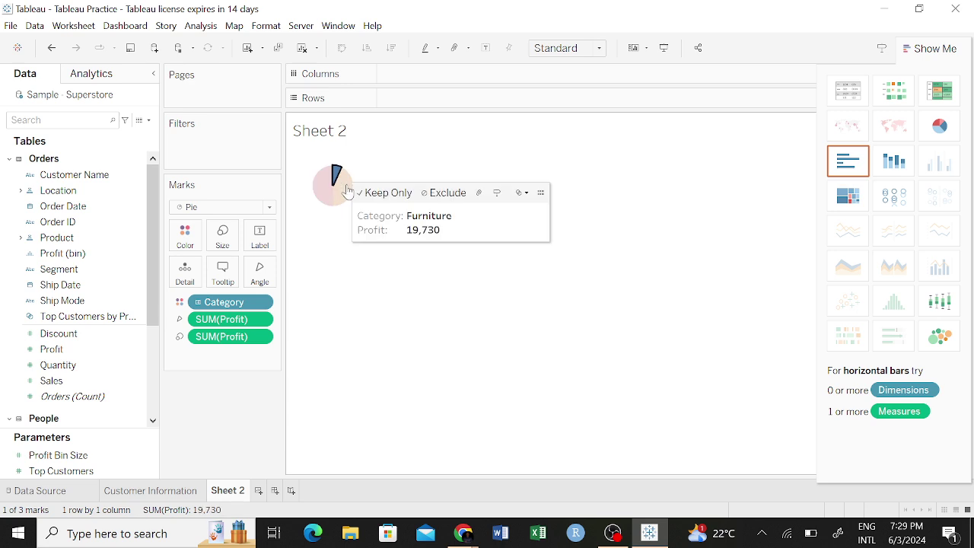
{"action": "left_click", "coordinate": [344, 190]}
{"action": "left_click", "coordinate": [403, 236]}
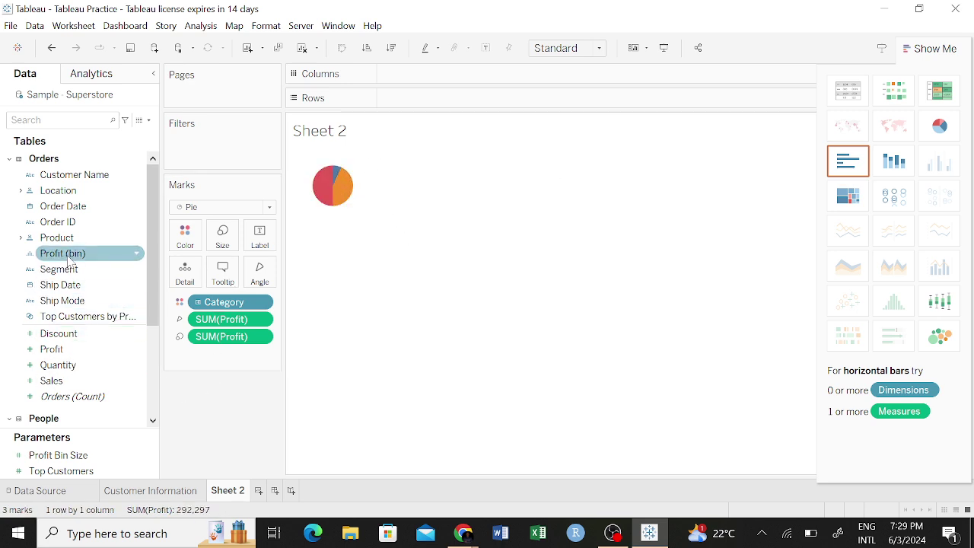
{"action": "mouse_move", "coordinate": [66, 253]}
{"action": "left_mouse_down"}
{"action": "mouse_move", "coordinate": [436, 109]}
{"action": "mouse_move", "coordinate": [76, 270]}
{"action": "left_mouse_up"}
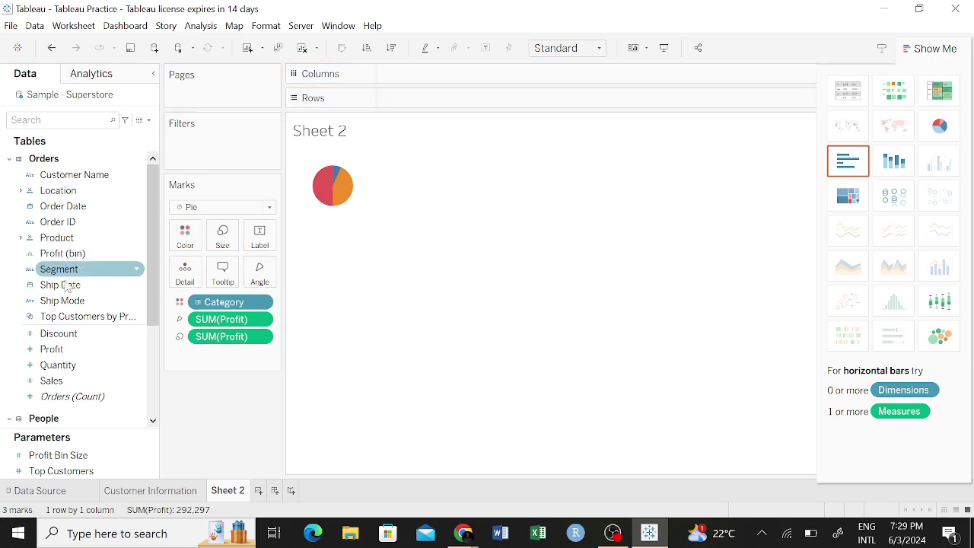
{"action": "left_click_drag", "start_coordinate": [52, 348], "coordinate": [399, 74]}
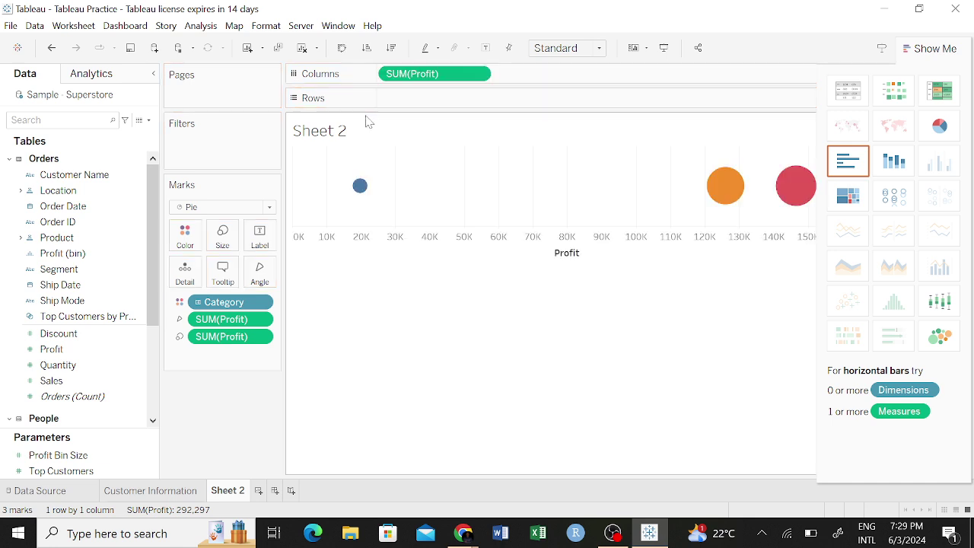
{"action": "key", "text": "ctrl+z"}
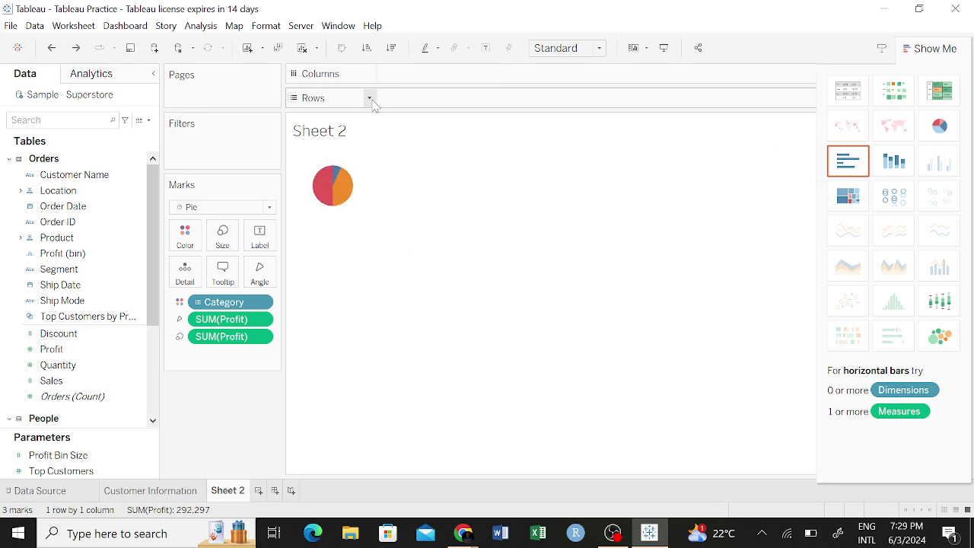
{"action": "right_click", "coordinate": [347, 185]}
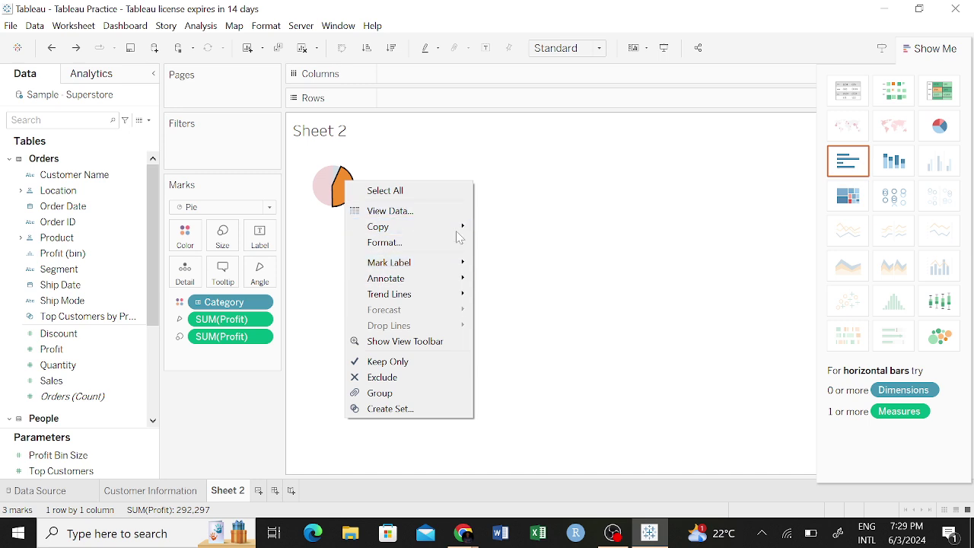
{"action": "left_click", "coordinate": [578, 204]}
{"action": "mouse_move", "coordinate": [341, 195]}
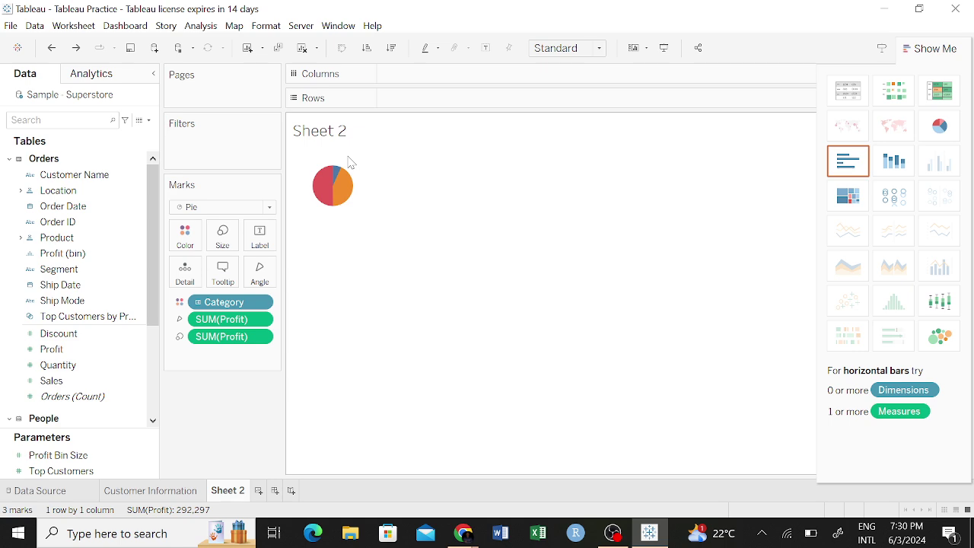
Try text table, circle view and stacked bars, settling on horizontal profit bars per Category.
{"action": "left_click", "coordinate": [848, 91]}
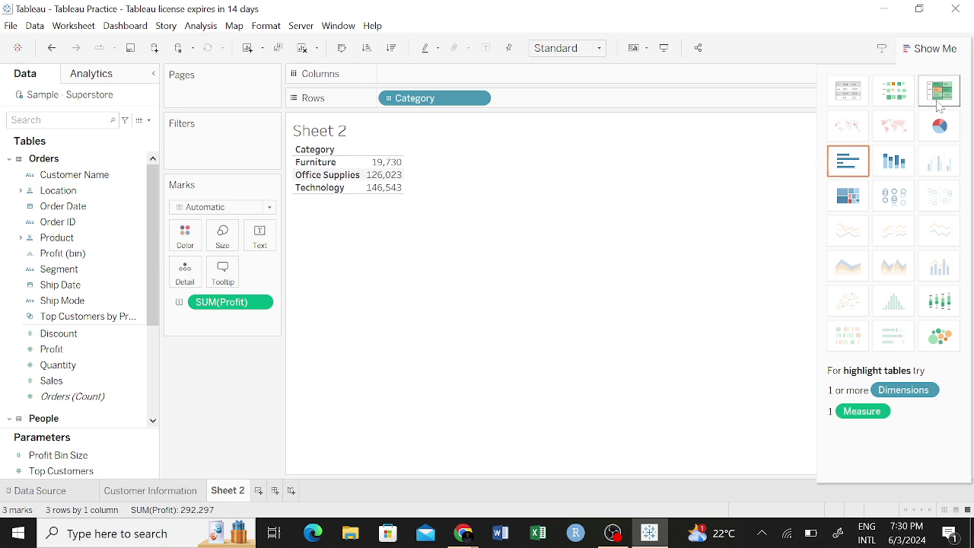
{"action": "left_click", "coordinate": [892, 197]}
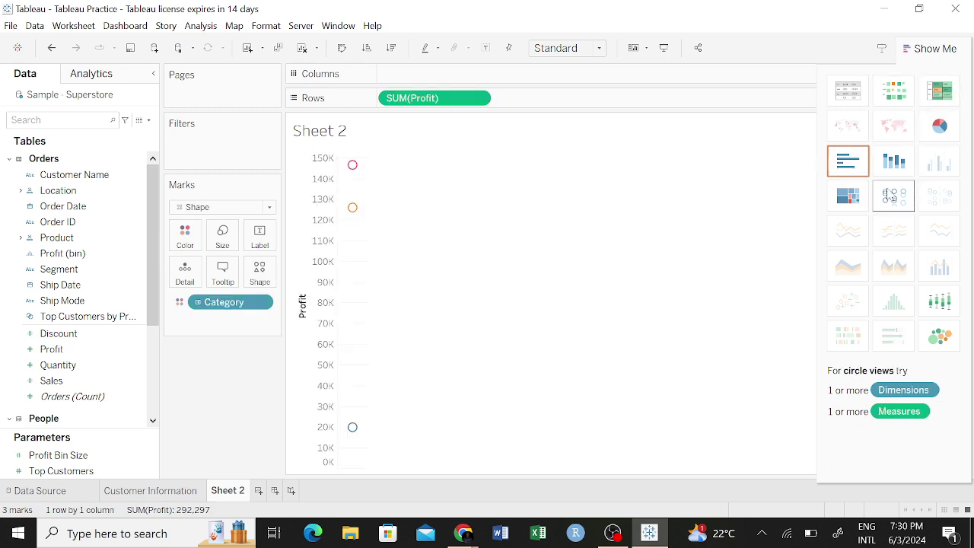
{"action": "left_click", "coordinate": [893, 173]}
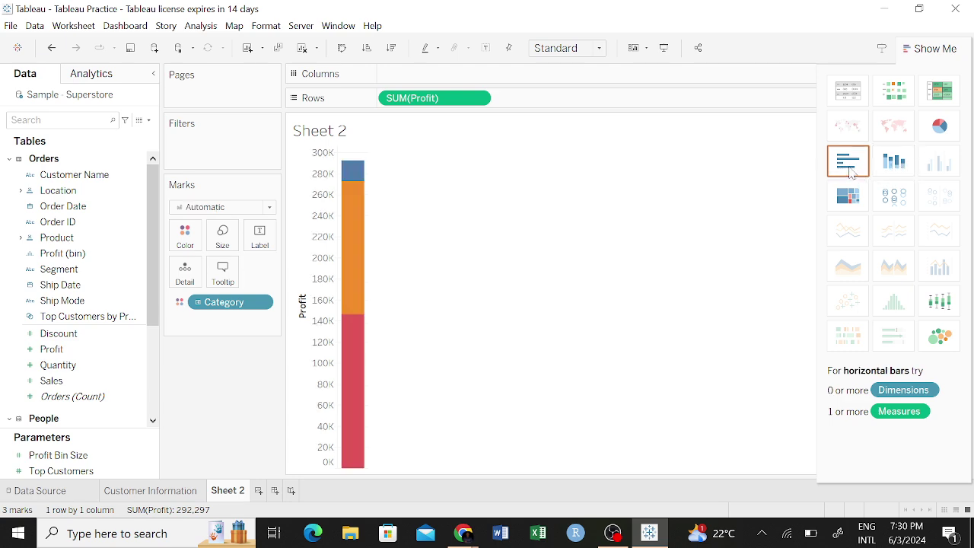
{"action": "left_click", "coordinate": [860, 169]}
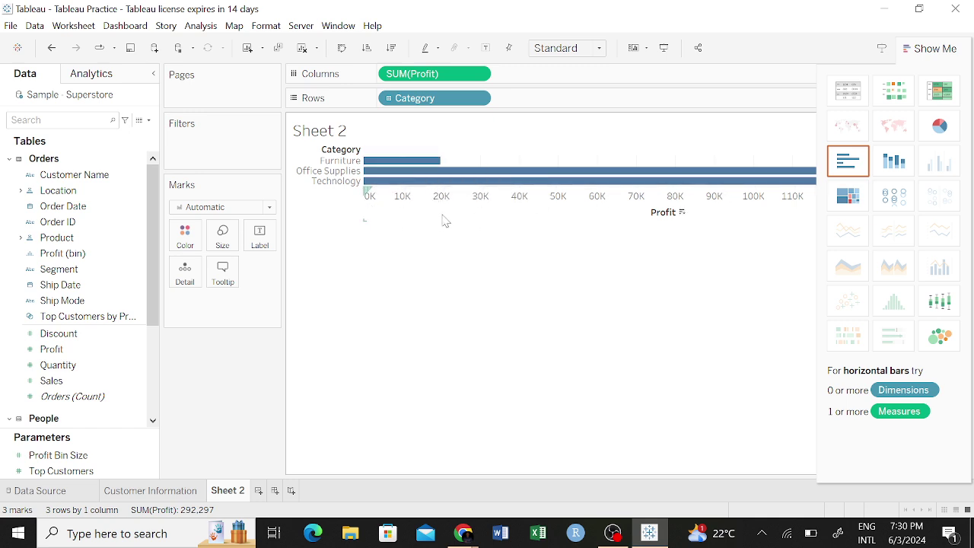
Look at the Profit axis options without changes and hide the chart suggestions.
{"action": "right_click", "coordinate": [622, 204]}
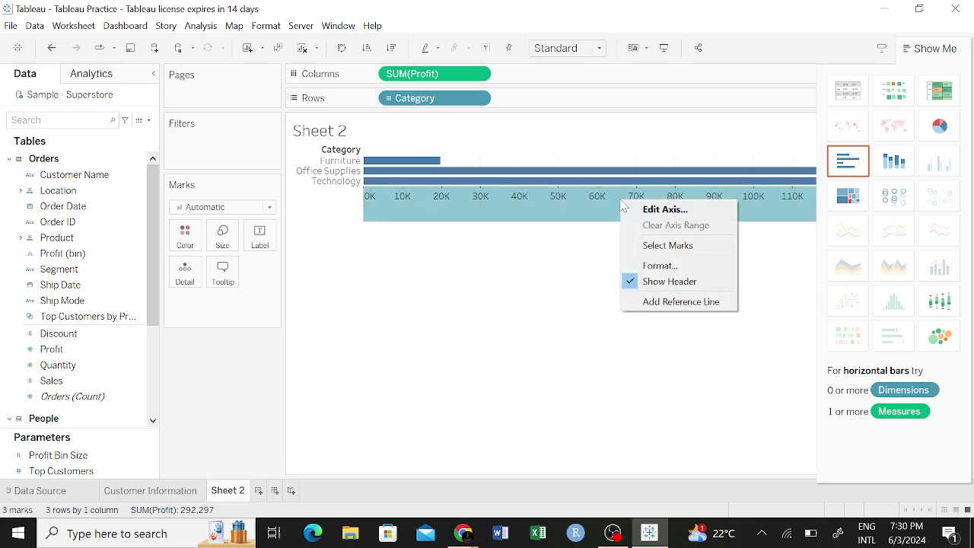
{"action": "left_click", "coordinate": [533, 267]}
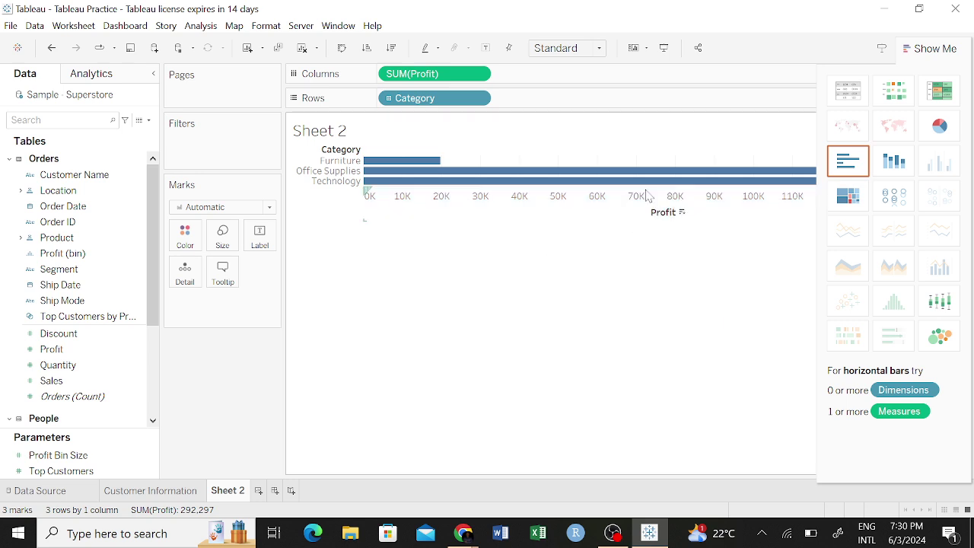
{"action": "left_click", "coordinate": [939, 49]}
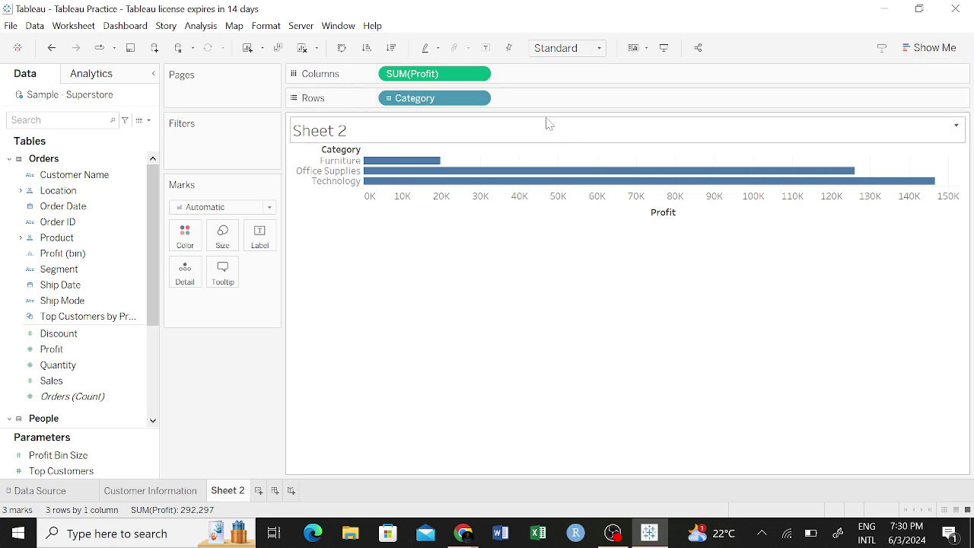
Remove SUM(Profit) from Columns and add Profit to Rows for vertical Category bars.
{"action": "left_click_drag", "start_coordinate": [424, 70], "coordinate": [558, 92]}
{"action": "left_click_drag", "start_coordinate": [558, 93], "coordinate": [440, 81]}
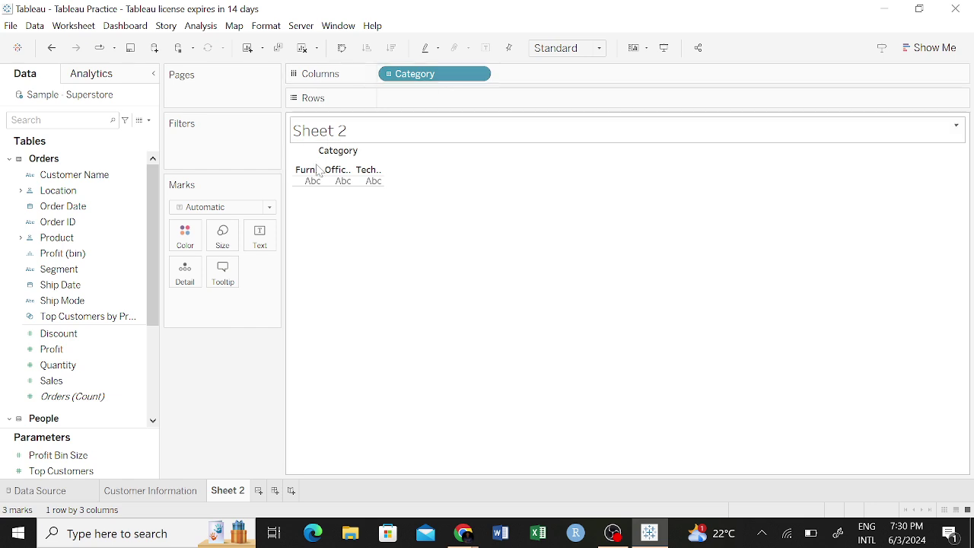
{"action": "left_click", "coordinate": [58, 318]}
{"action": "left_click_drag", "start_coordinate": [51, 349], "coordinate": [408, 102]}
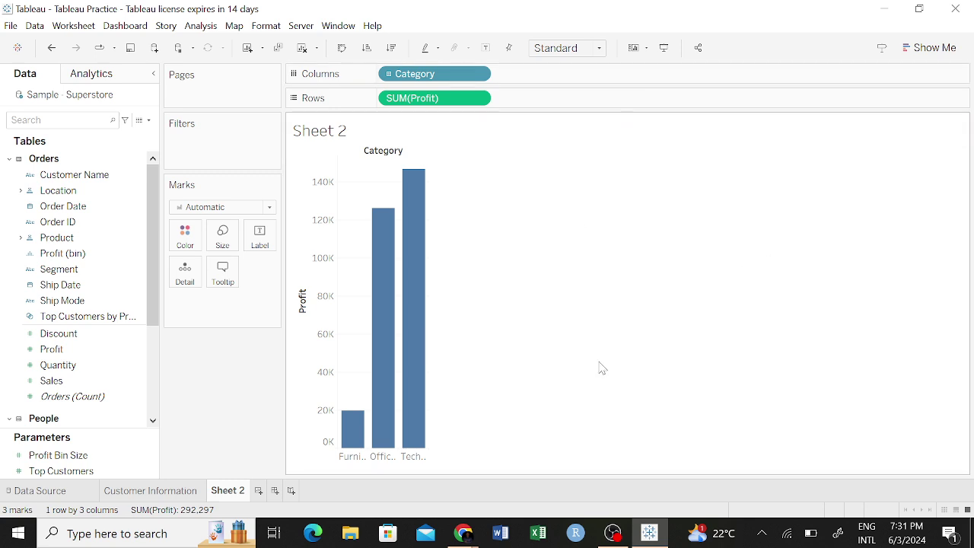
{"action": "double_click", "coordinate": [331, 136]}
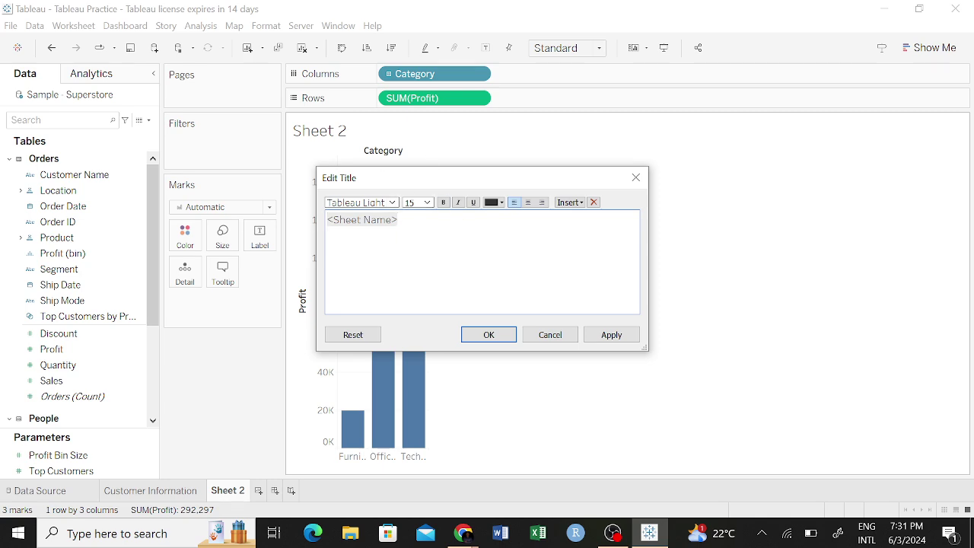
Replace the <Sheet Name> title with 'Profit', keeping the Tableau Light font.
{"action": "key", "text": "ctrl+a"}
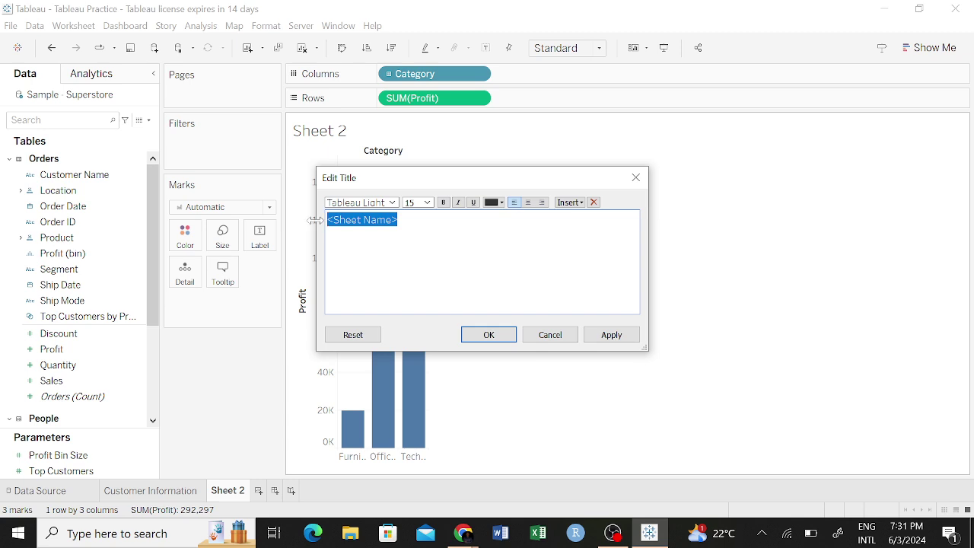
{"action": "type", "text": "Profit"}
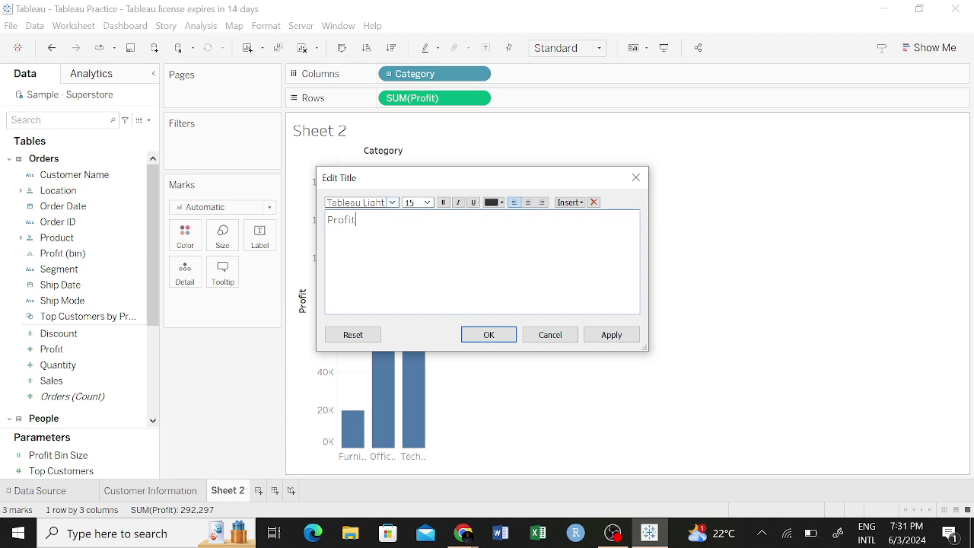
{"action": "left_click", "coordinate": [392, 203]}
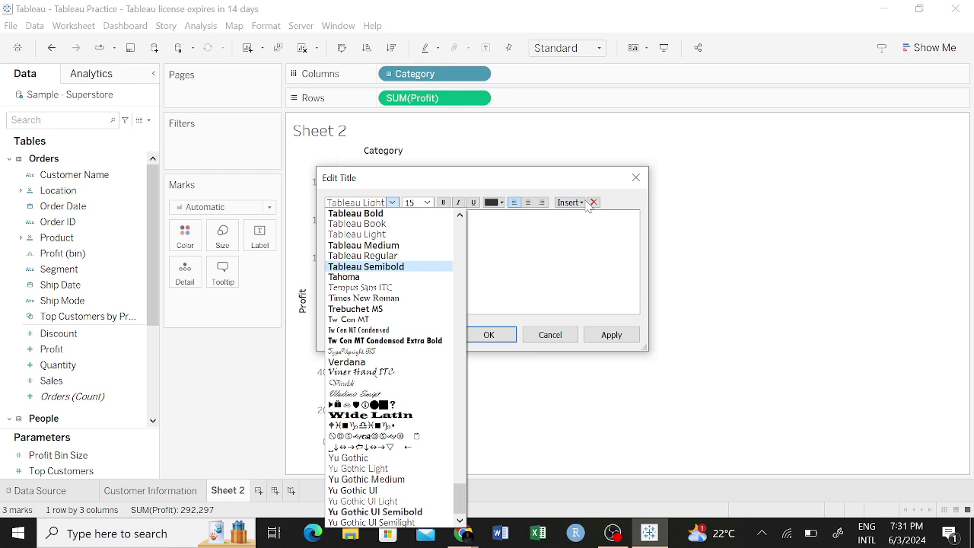
{"action": "left_click", "coordinate": [418, 205]}
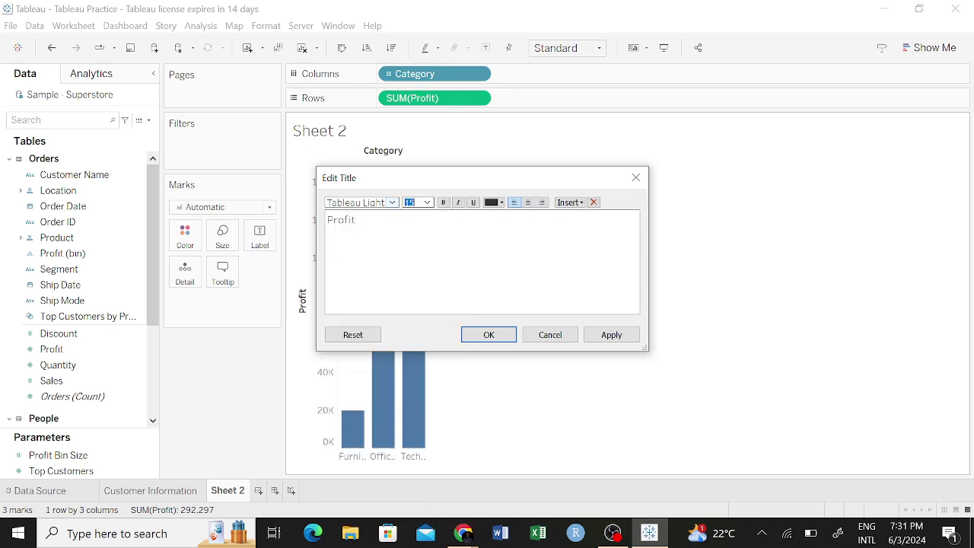
{"action": "left_click", "coordinate": [485, 334]}
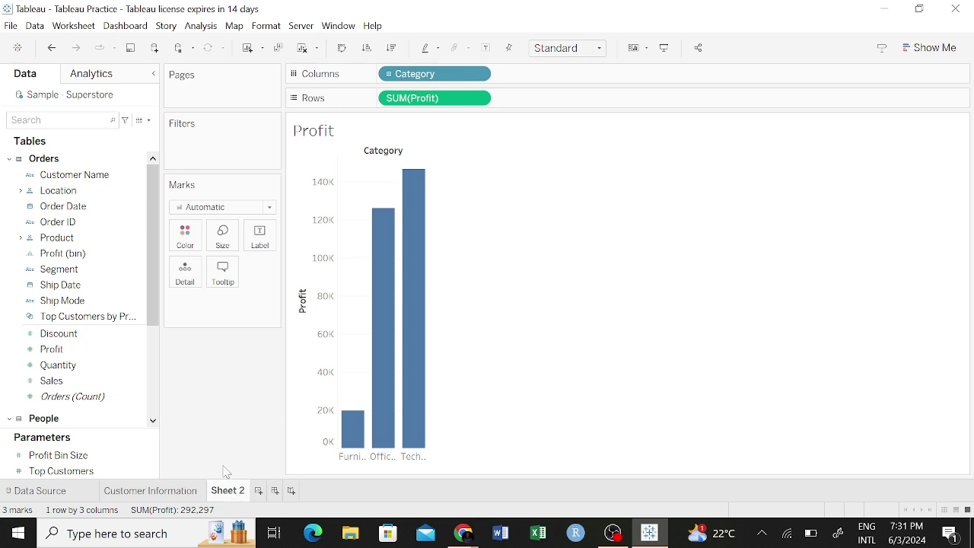
{"action": "right_click", "coordinate": [227, 490]}
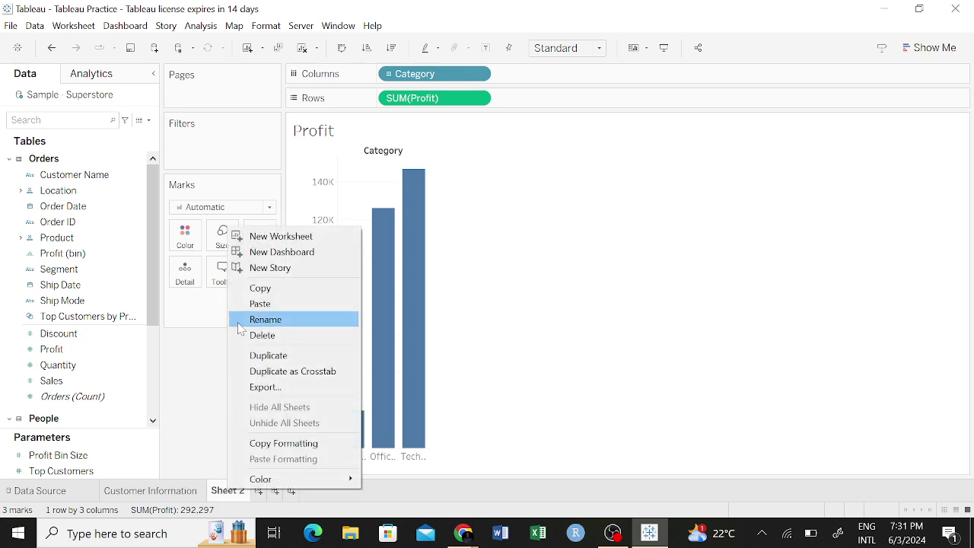
Rename the Sheet 2 worksheet tab to 'Profit'.
{"action": "left_click", "coordinate": [292, 320]}
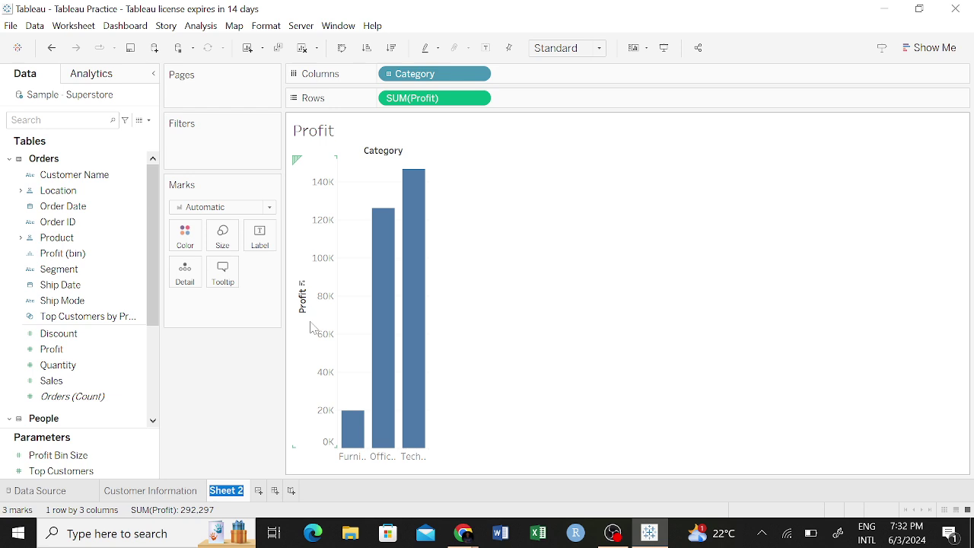
{"action": "type", "text": "T"}
{"action": "left_click", "coordinate": [298, 166]}
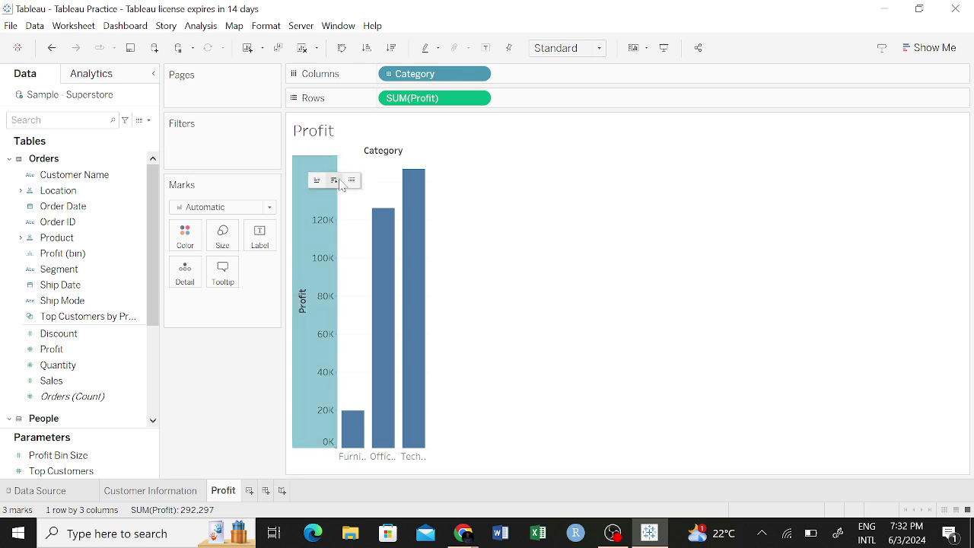
{"action": "left_click", "coordinate": [549, 193]}
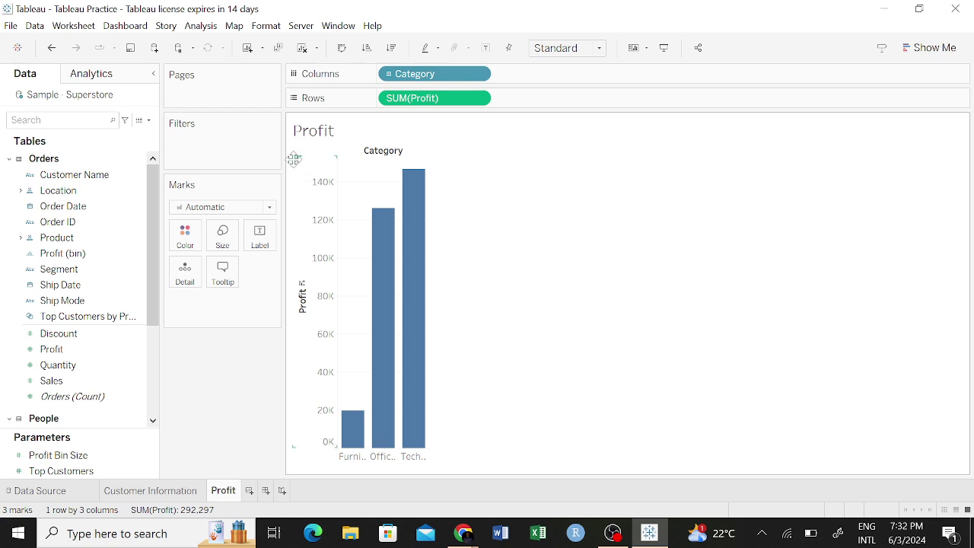
Hide the Profit axis header, then undo to restore it.
{"action": "right_click", "coordinate": [318, 173]}
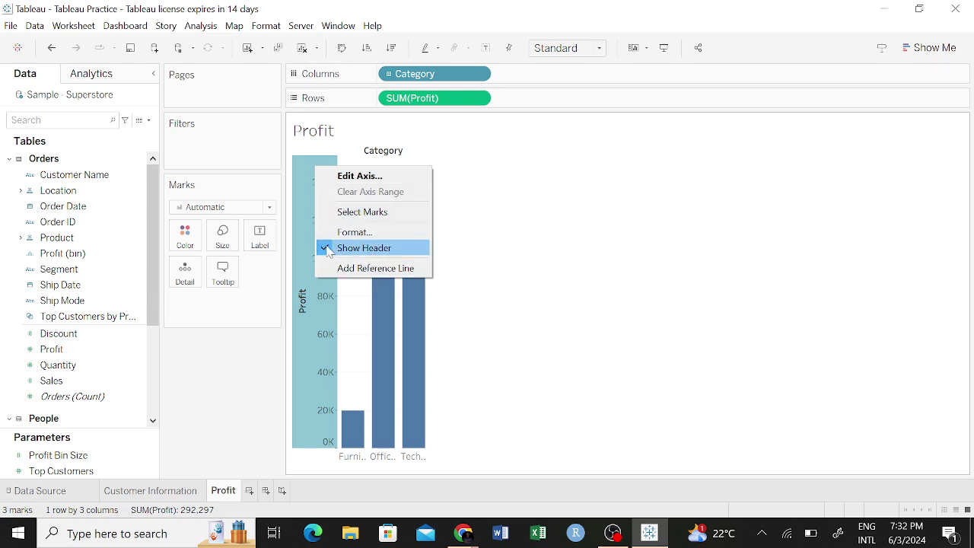
{"action": "left_click", "coordinate": [327, 252]}
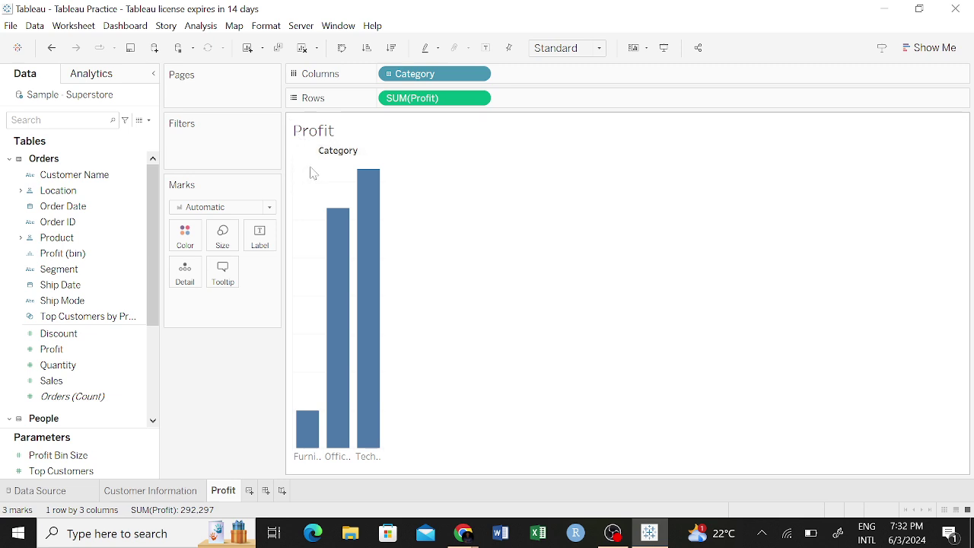
{"action": "key", "text": "ctrl+z"}
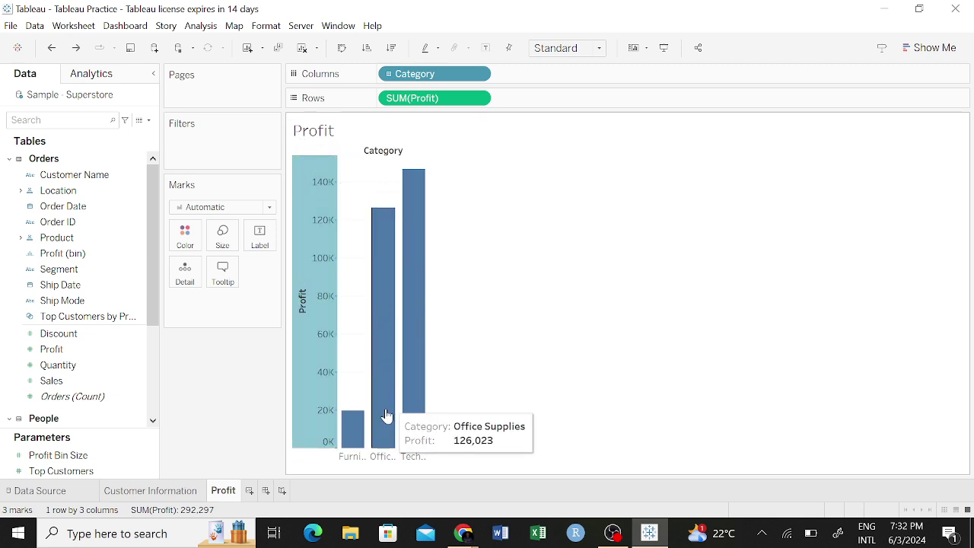
Open the Edit Axis dialog for the Profit axis.
{"action": "right_click", "coordinate": [315, 158]}
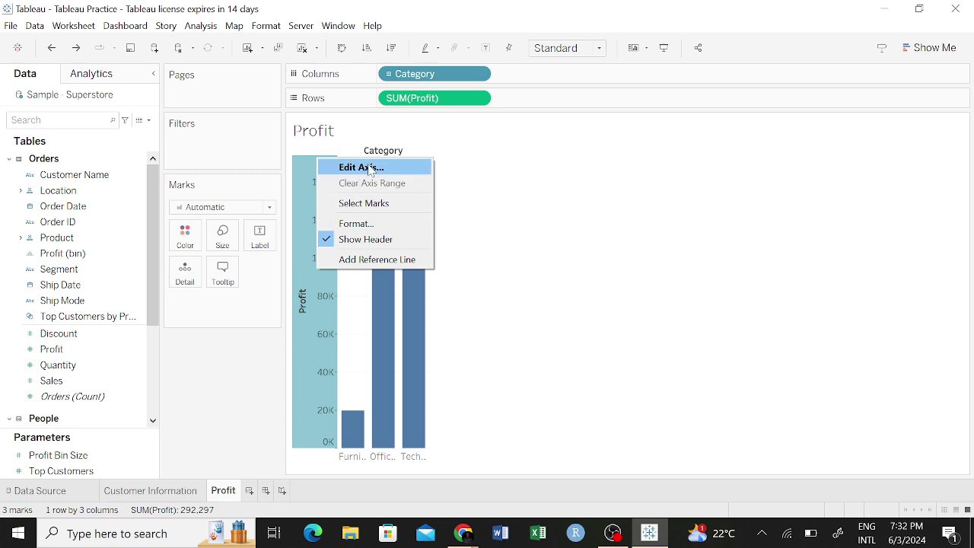
{"action": "key", "text": "Escape"}
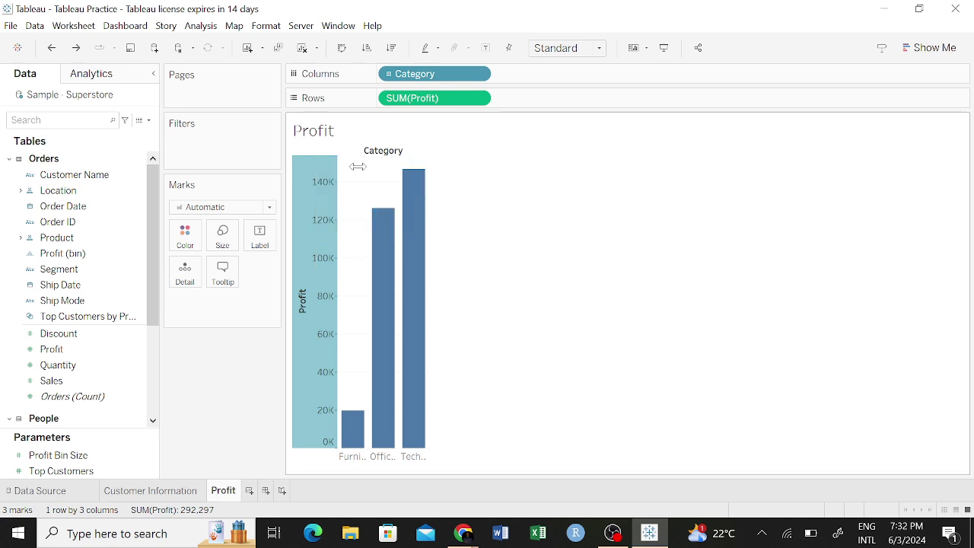
{"action": "right_click", "coordinate": [304, 166]}
{"action": "left_click", "coordinate": [338, 167]}
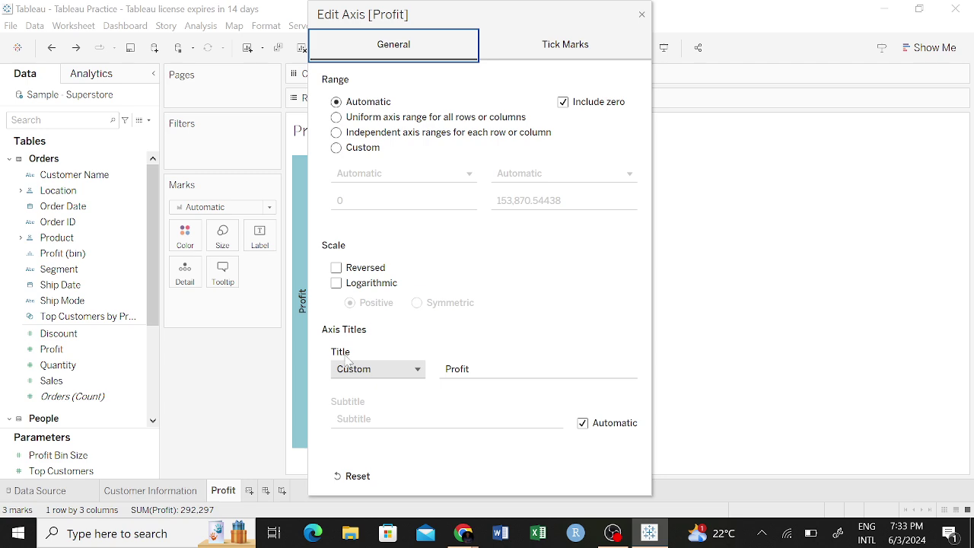
{"action": "left_click", "coordinate": [414, 370]}
{"action": "left_click", "coordinate": [417, 372]}
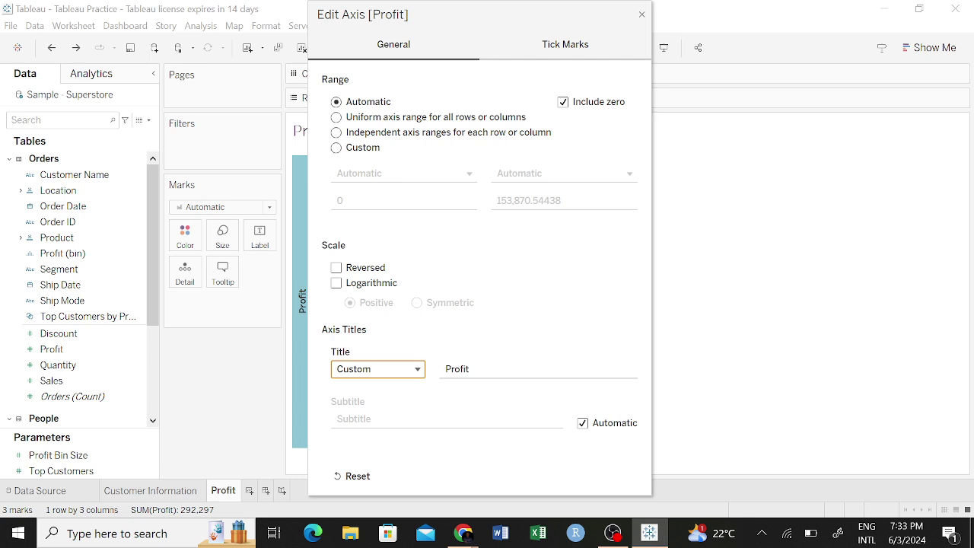
{"action": "left_click", "coordinate": [479, 369]}
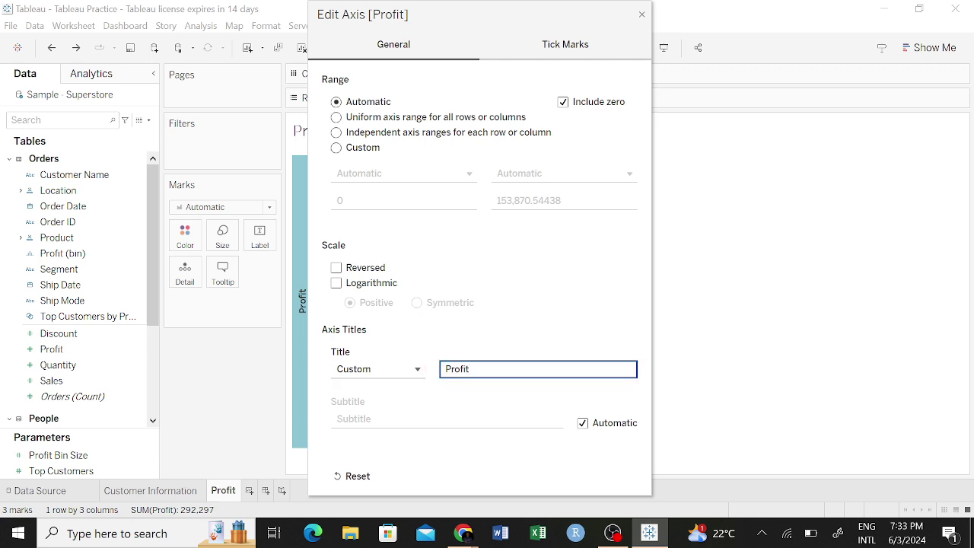
{"action": "left_click", "coordinate": [515, 324]}
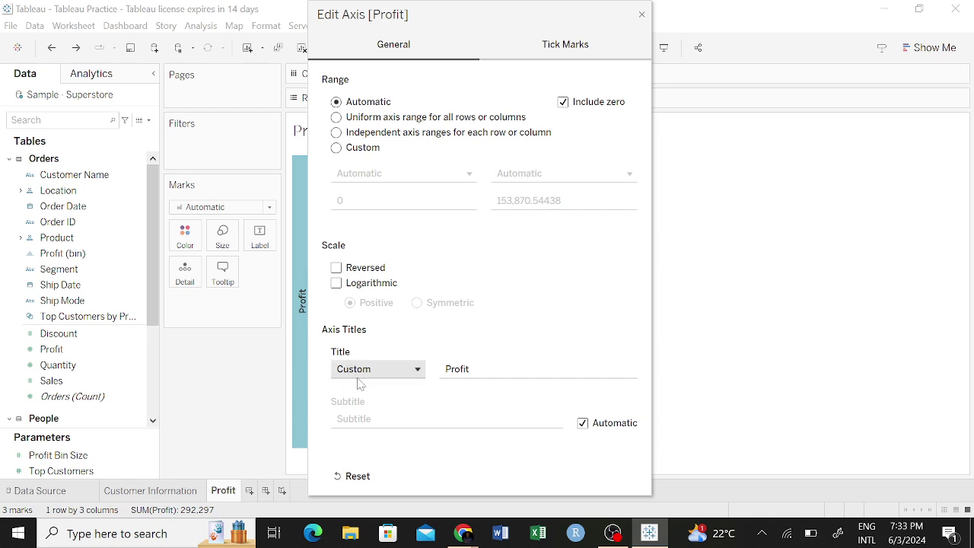
{"action": "left_click", "coordinate": [402, 372]}
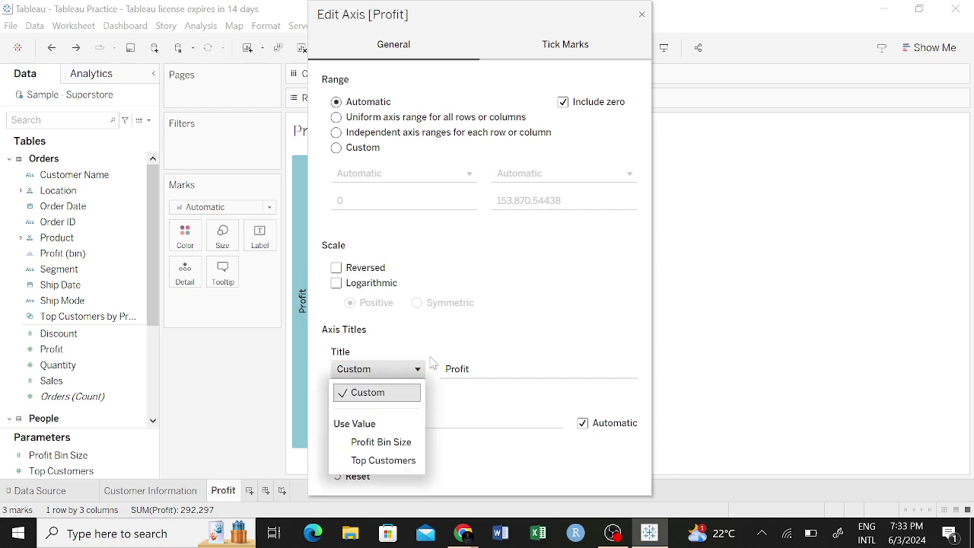
{"action": "left_click", "coordinate": [515, 308]}
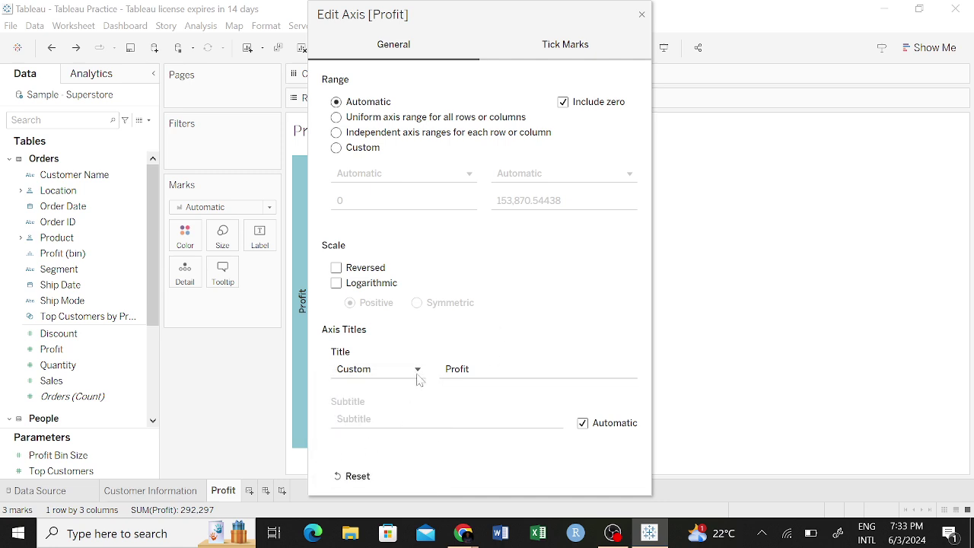
{"action": "left_click", "coordinate": [557, 47]}
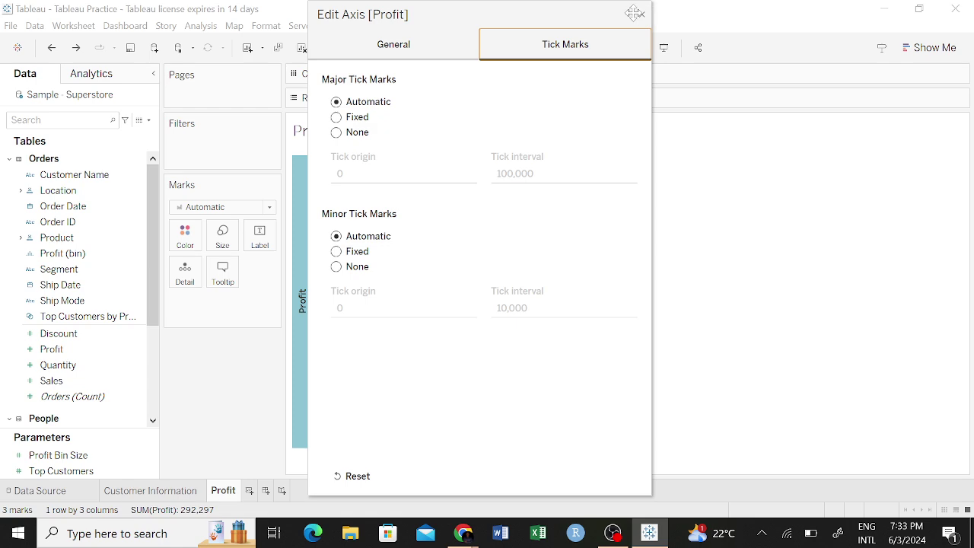
{"action": "left_click", "coordinate": [394, 46]}
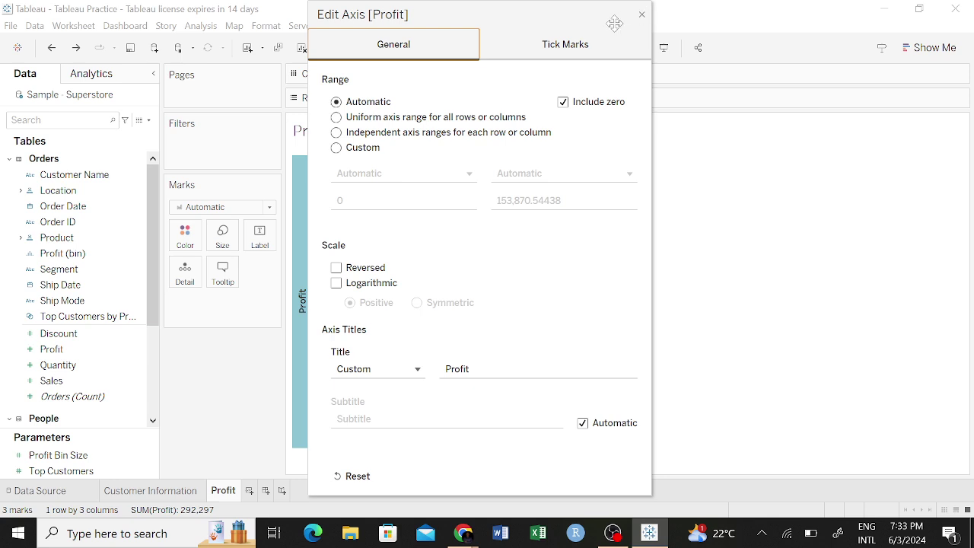
{"action": "left_click", "coordinate": [641, 14]}
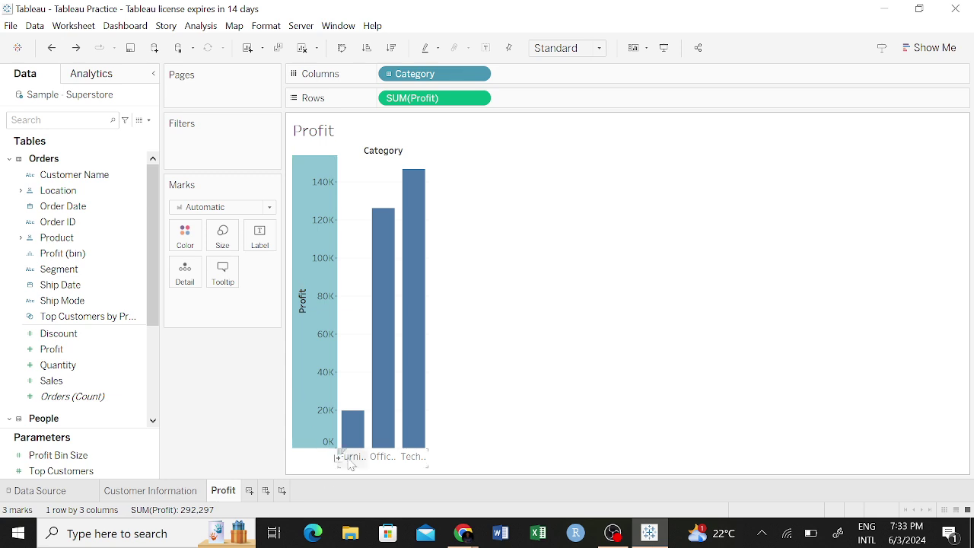
Select Office Supplies, drill Category down to Sub-Category for 17 profit bars, then clear the selection.
{"action": "mouse_move", "coordinate": [373, 455]}
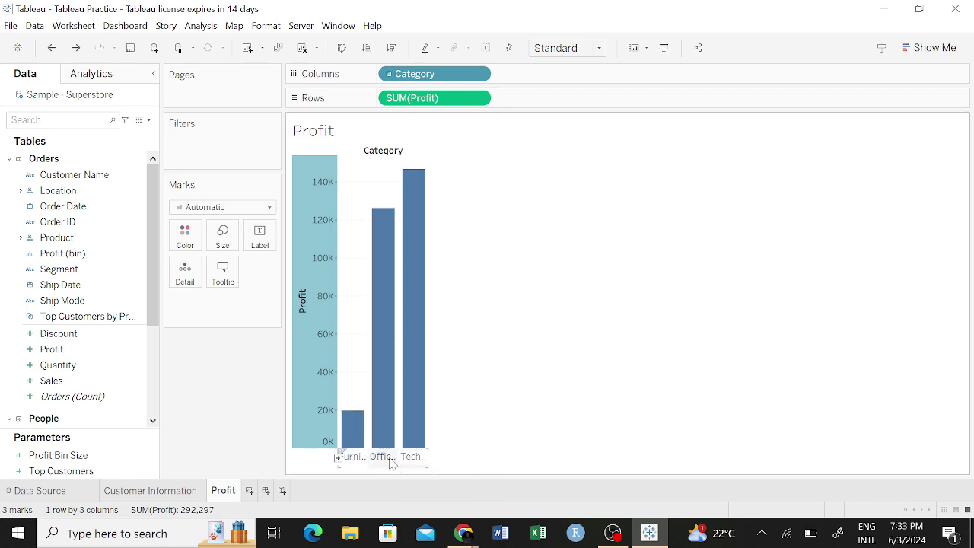
{"action": "left_click", "coordinate": [383, 457]}
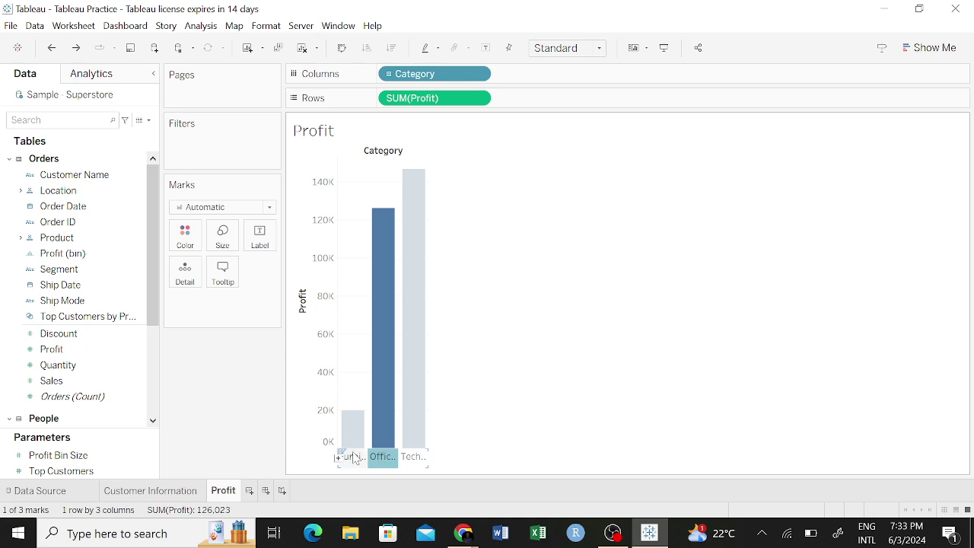
{"action": "mouse_move", "coordinate": [364, 443]}
{"action": "left_click", "coordinate": [340, 457]}
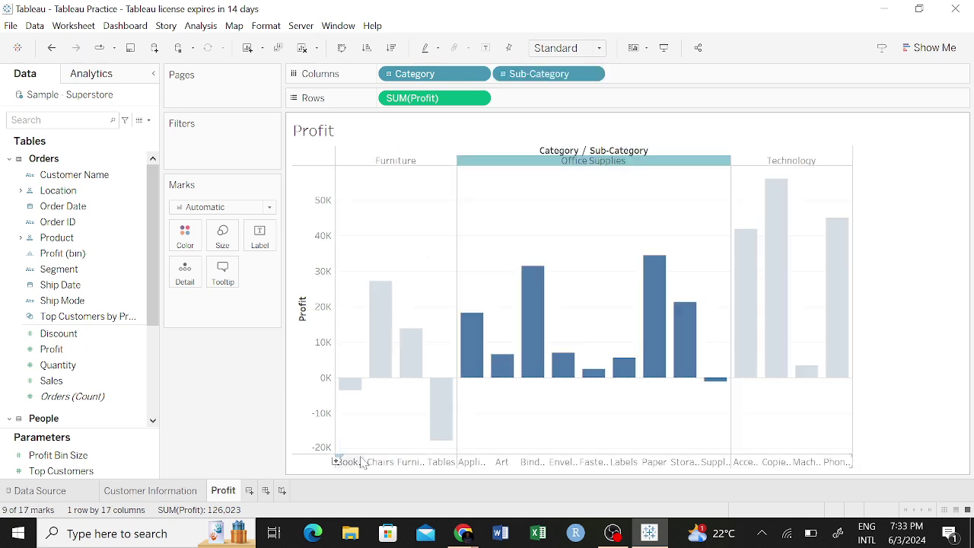
{"action": "left_click", "coordinate": [950, 124]}
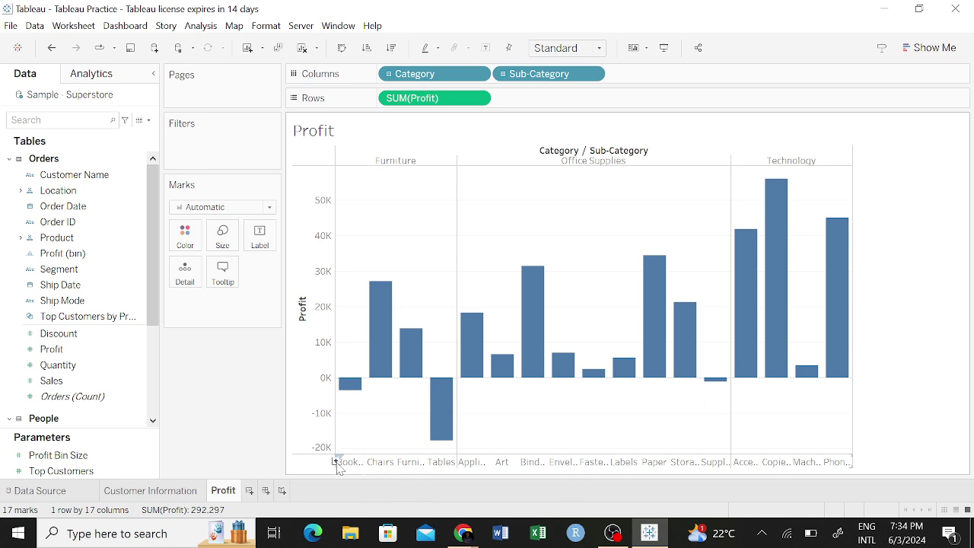
Drill Sub-Category down to Manufacturer and scroll across the 265 manufacturer profit bars.
{"action": "left_click", "coordinate": [336, 459]}
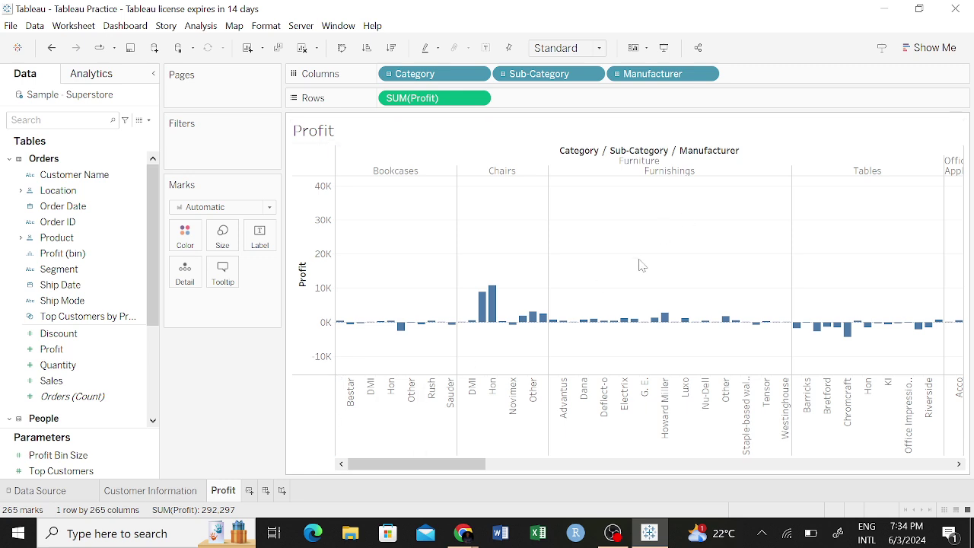
{"action": "left_click_drag", "start_coordinate": [441, 463], "coordinate": [972, 472]}
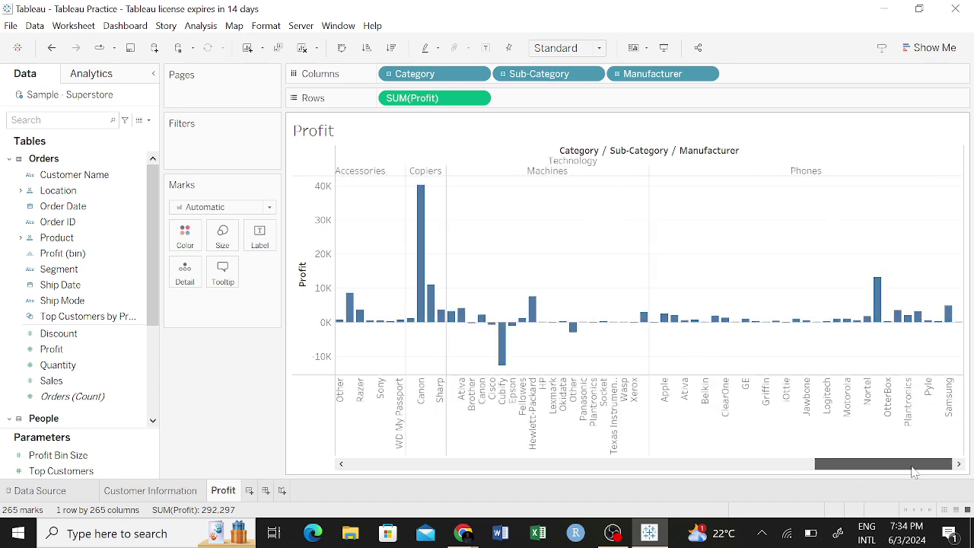
{"action": "left_click_drag", "start_coordinate": [913, 472], "coordinate": [346, 461]}
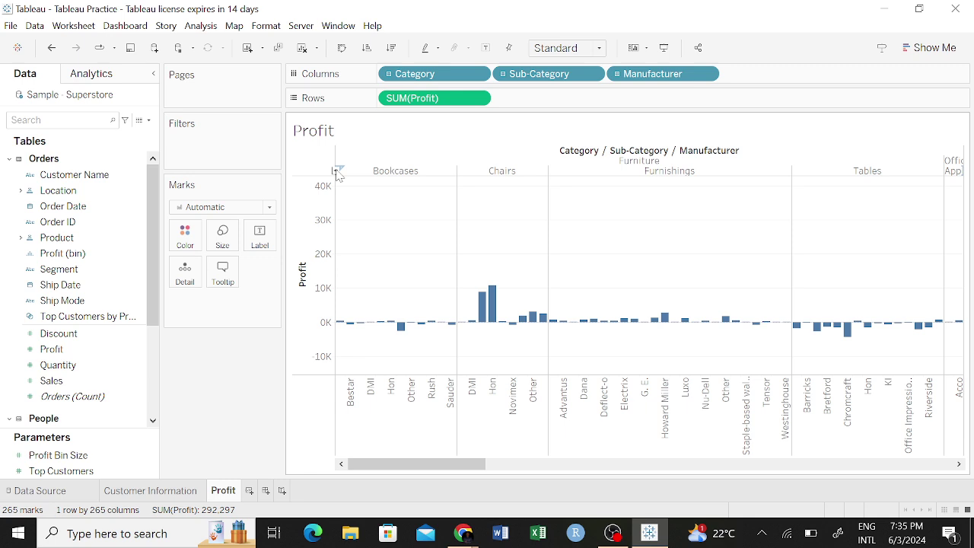
Collapse Manufacturer back to Sub-Category and widen the chart area to the right.
{"action": "left_click", "coordinate": [337, 171]}
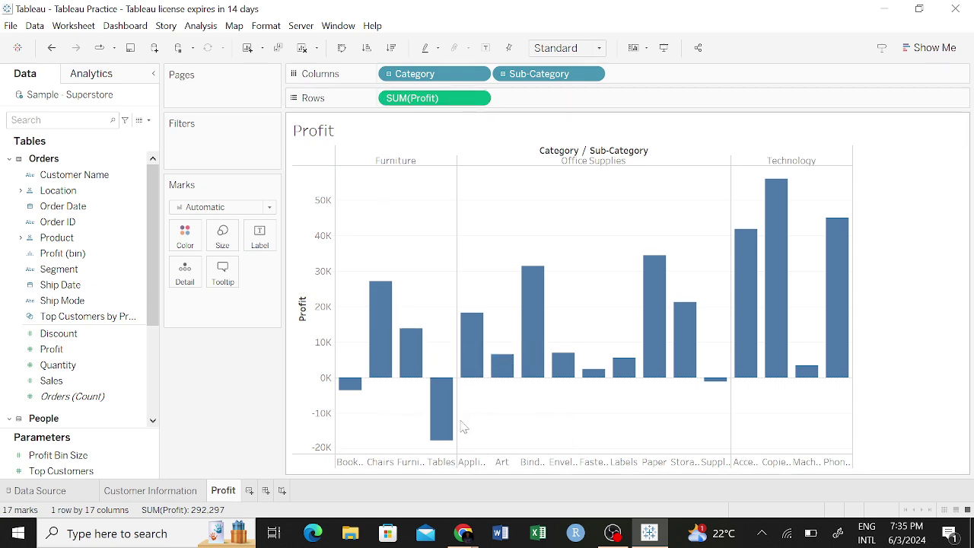
{"action": "mouse_move", "coordinate": [455, 428]}
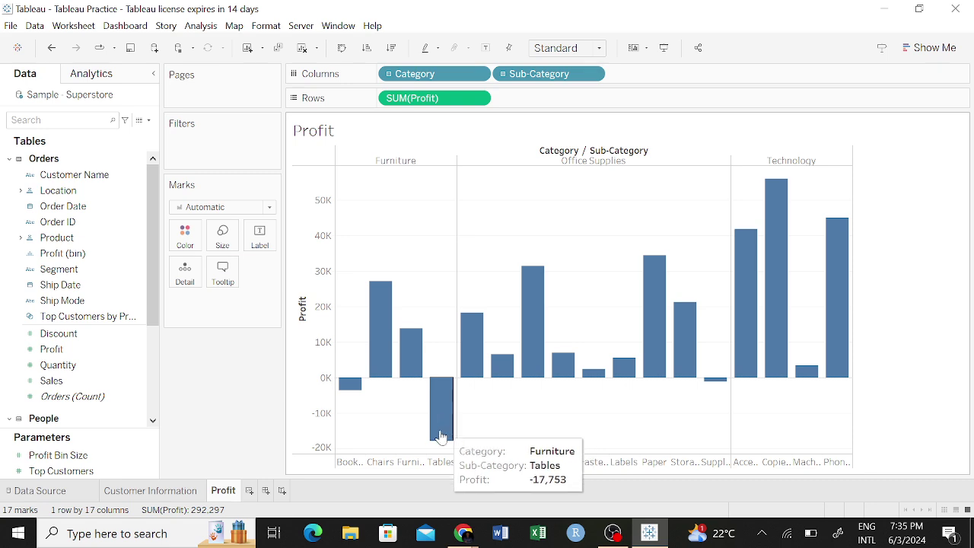
{"action": "mouse_move", "coordinate": [349, 388]}
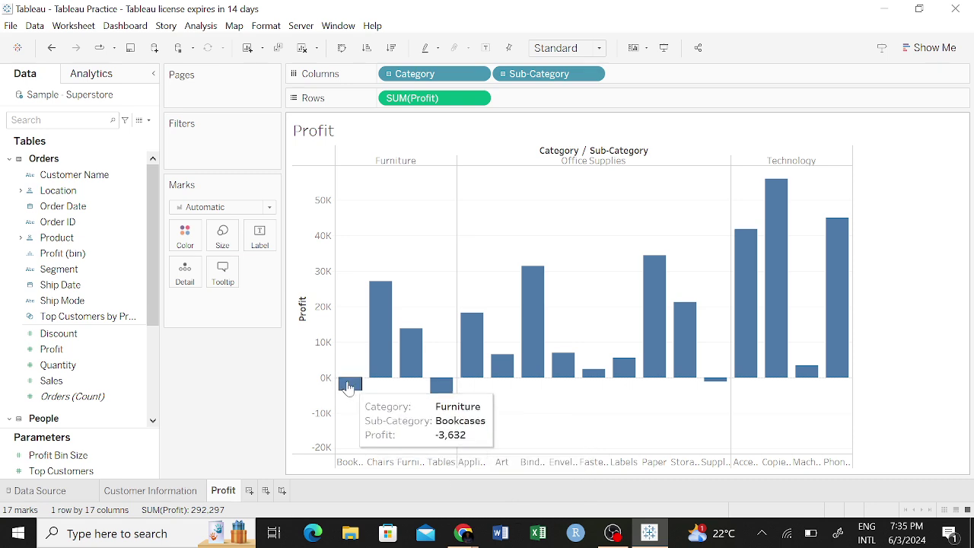
{"action": "mouse_move", "coordinate": [385, 359]}
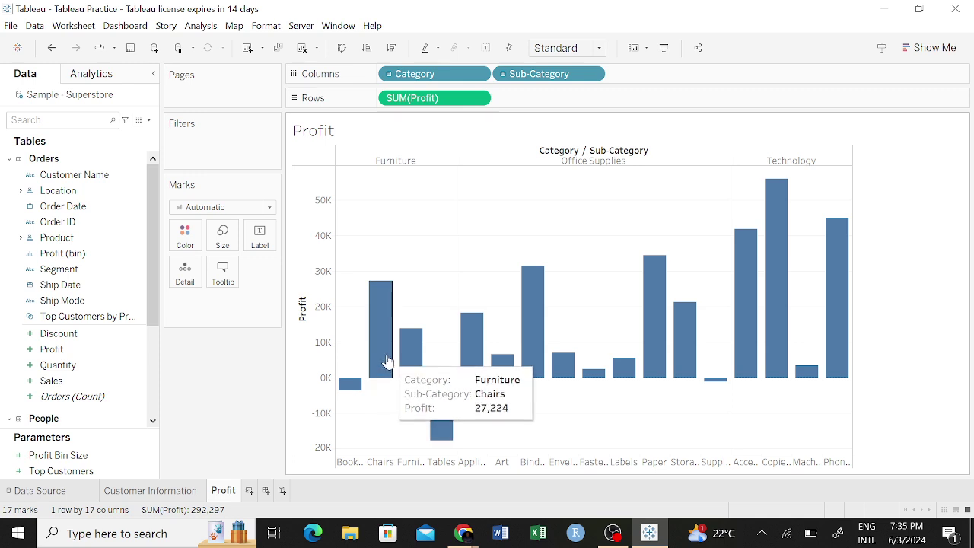
{"action": "mouse_move", "coordinate": [420, 364]}
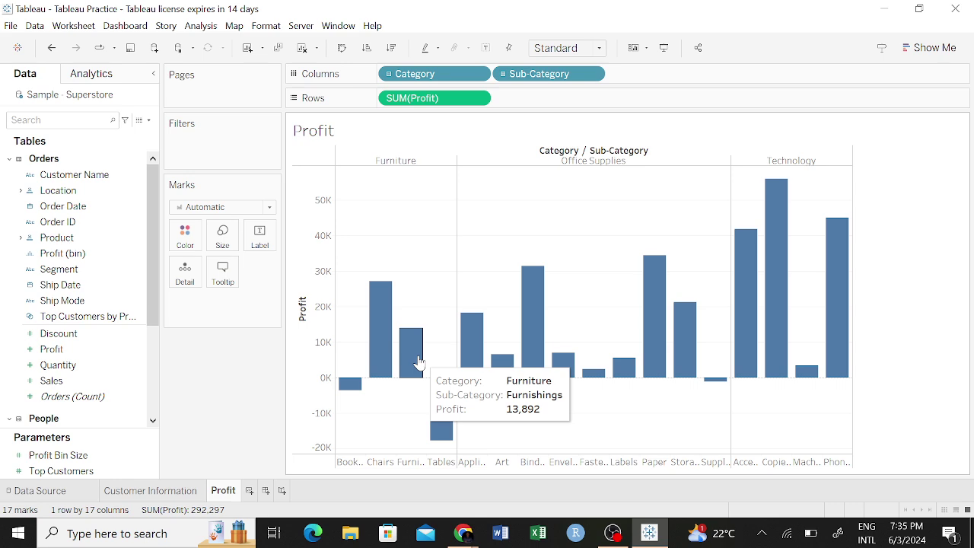
{"action": "mouse_move", "coordinate": [717, 385]}
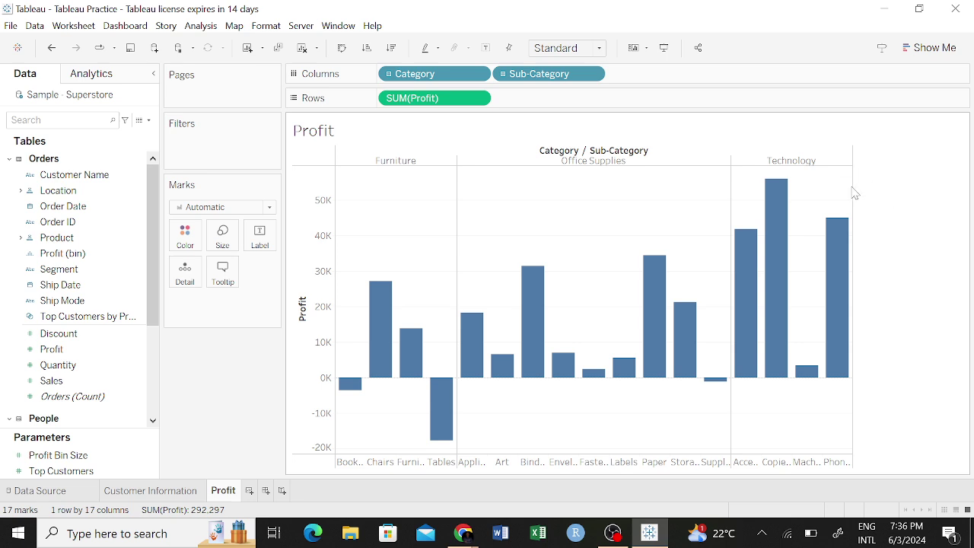
{"action": "left_click_drag", "start_coordinate": [852, 184], "coordinate": [927, 192]}
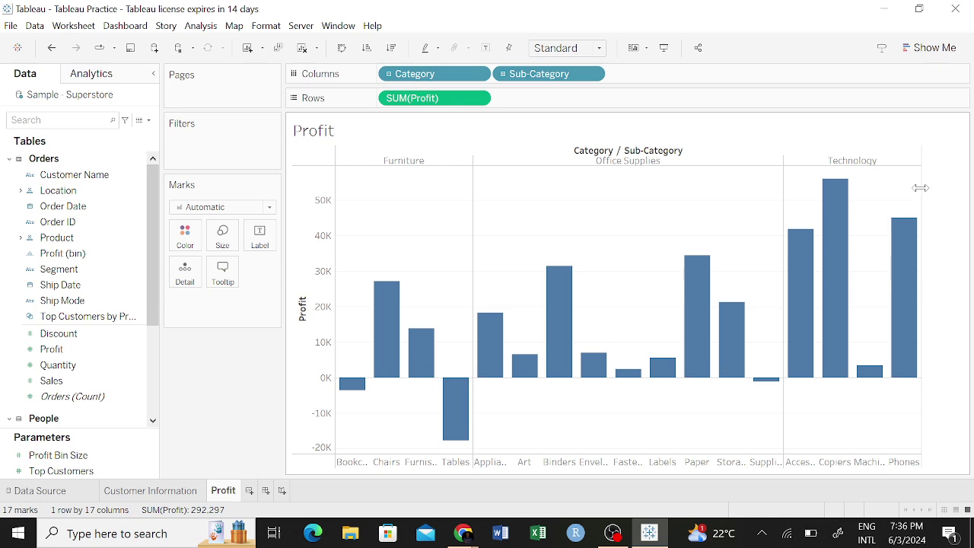
{"action": "left_click_drag", "start_coordinate": [921, 188], "coordinate": [952, 191]}
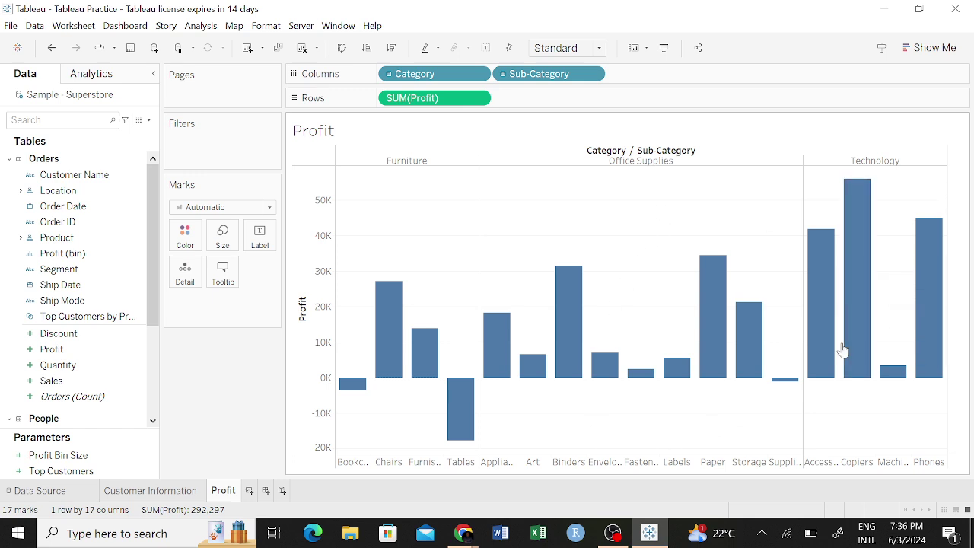
Collapse to Category only and widen the three bars so each category name shows.
{"action": "mouse_move", "coordinate": [947, 295]}
{"action": "left_click", "coordinate": [336, 161]}
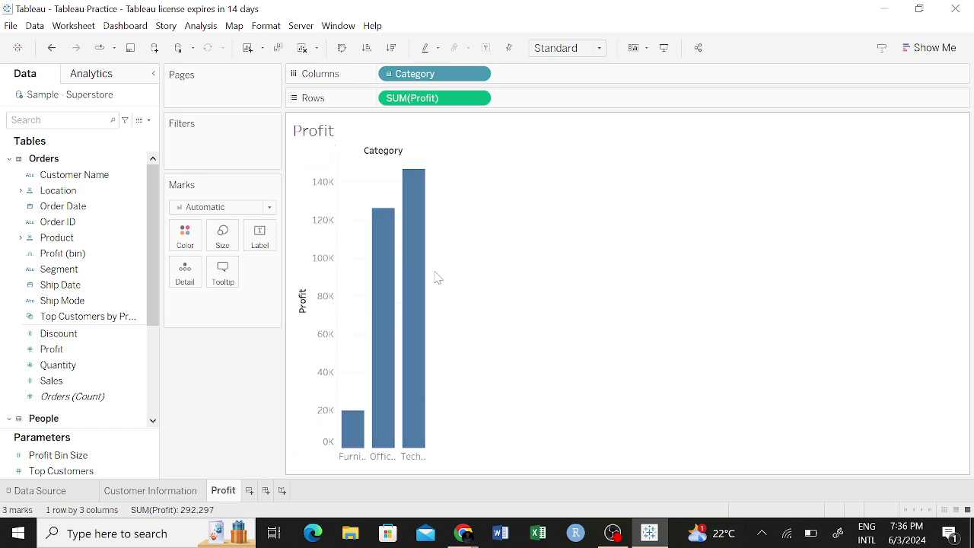
{"action": "mouse_move", "coordinate": [423, 278]}
{"action": "left_click_drag", "start_coordinate": [428, 269], "coordinate": [531, 272]}
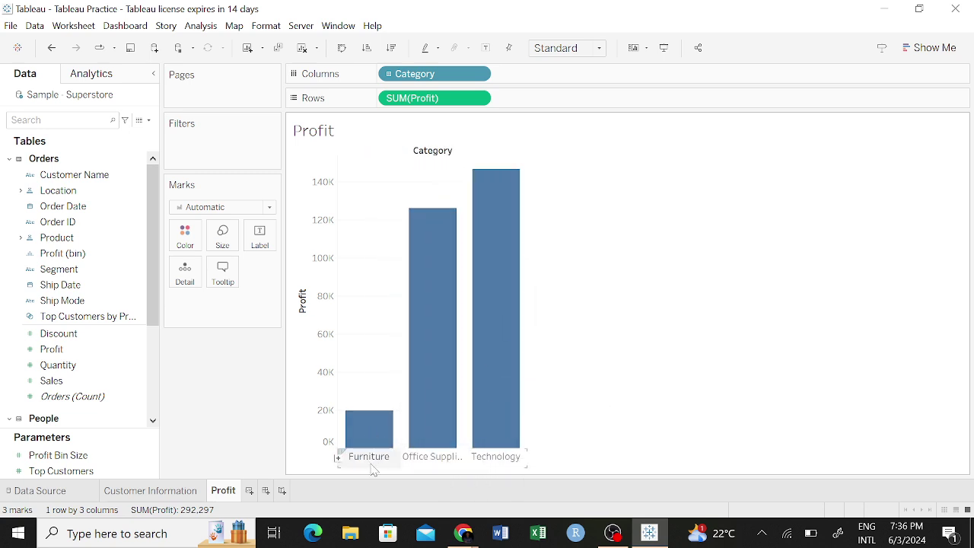
{"action": "mouse_move", "coordinate": [511, 388]}
{"action": "left_click_drag", "start_coordinate": [527, 324], "coordinate": [617, 337]}
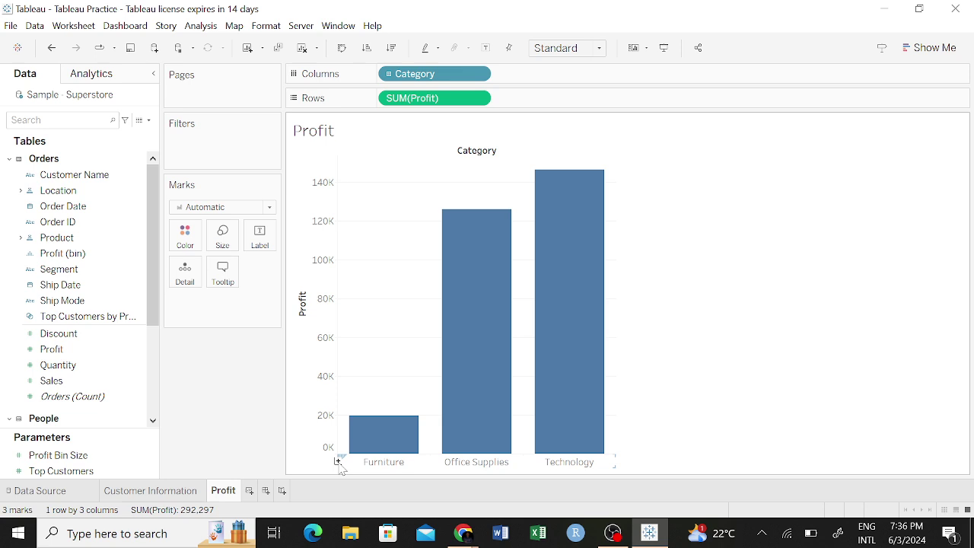
{"action": "mouse_move", "coordinate": [570, 403]}
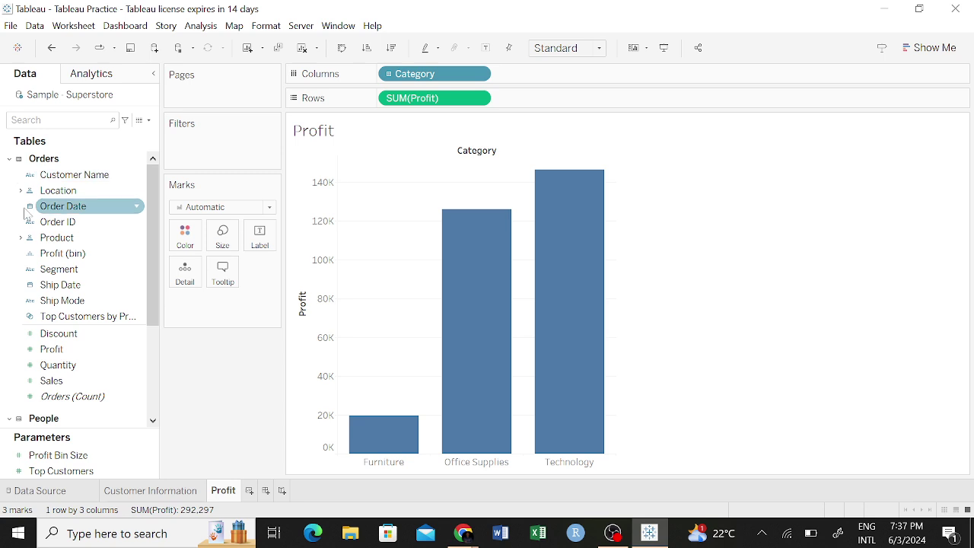
Expand the Product folder and drill Category through Sub-Category to 265 Manufacturer bars.
{"action": "left_click", "coordinate": [20, 239]}
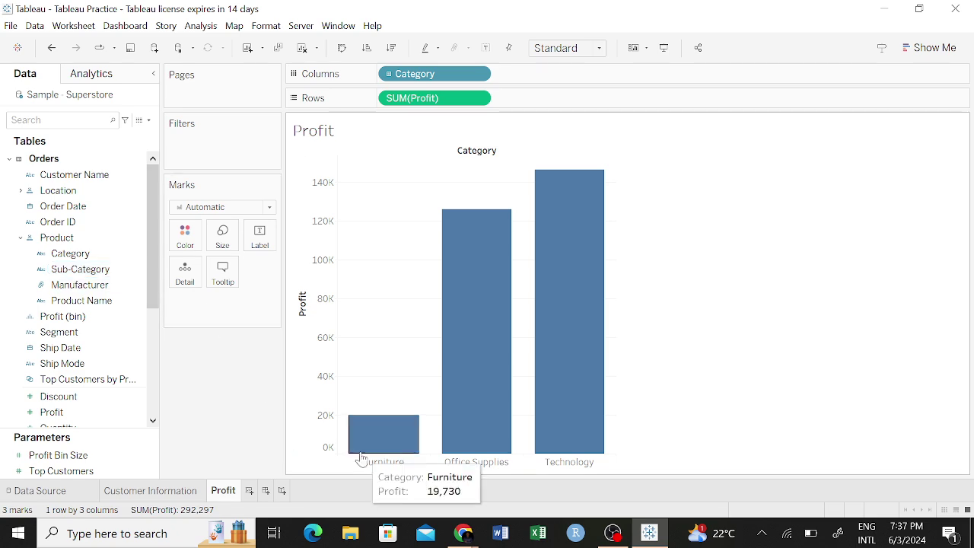
{"action": "left_click", "coordinate": [337, 461]}
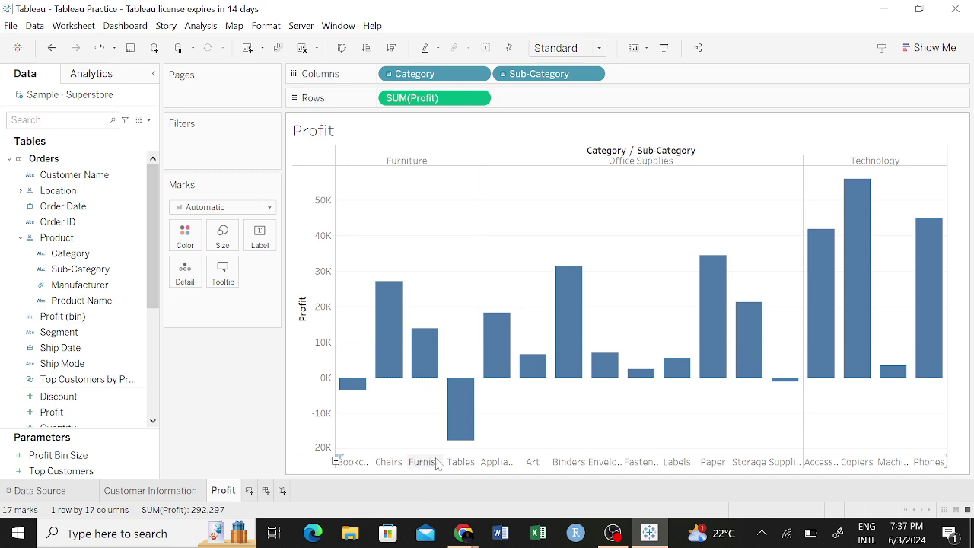
{"action": "left_click", "coordinate": [130, 253]}
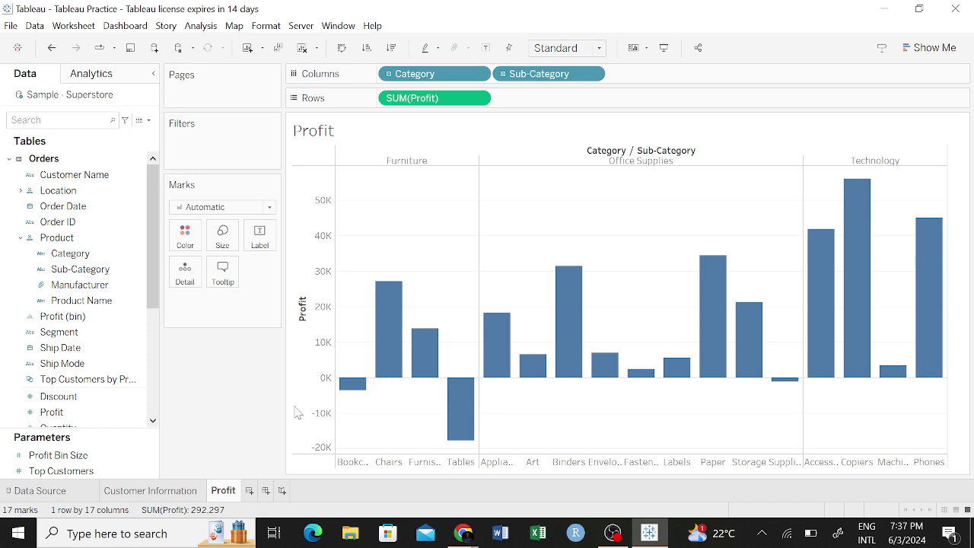
{"action": "left_click", "coordinate": [335, 462]}
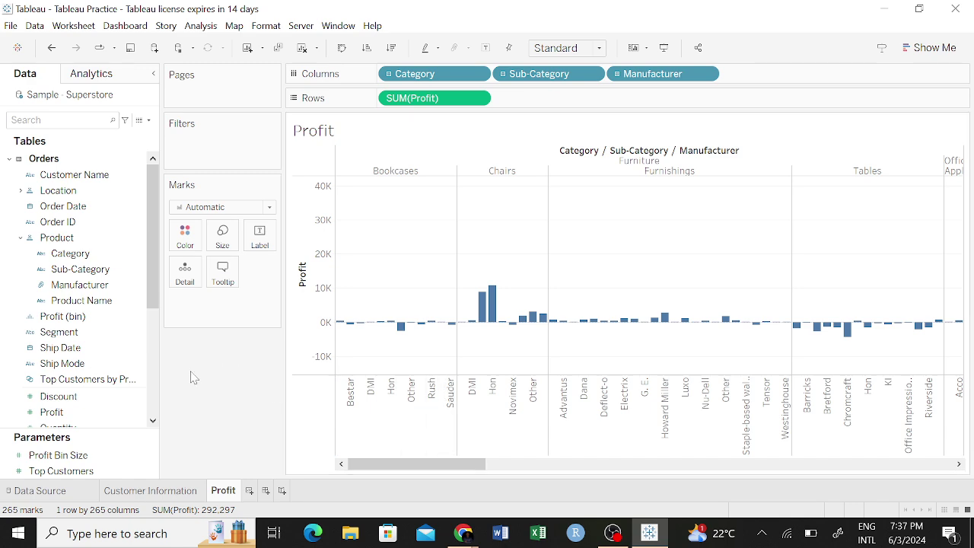
Try a Product Name breakdown of the manufacturer bars, scroll through it, then remove it.
{"action": "mouse_move", "coordinate": [72, 316]}
{"action": "left_mouse_down"}
{"action": "mouse_move", "coordinate": [331, 388]}
{"action": "mouse_move", "coordinate": [330, 430]}
{"action": "left_mouse_up"}
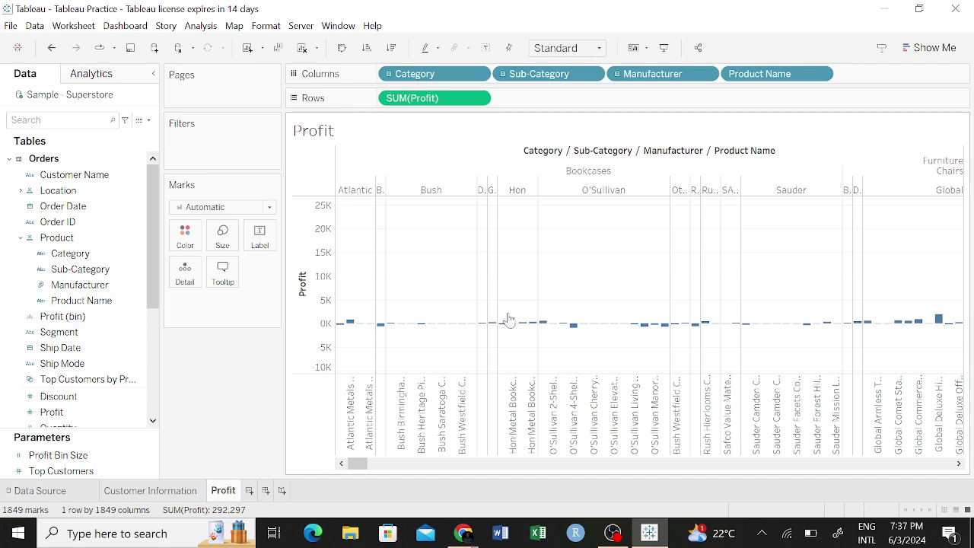
{"action": "scroll", "coordinate": [580, 315], "scroll_direction": "right", "scroll_amount": 2}
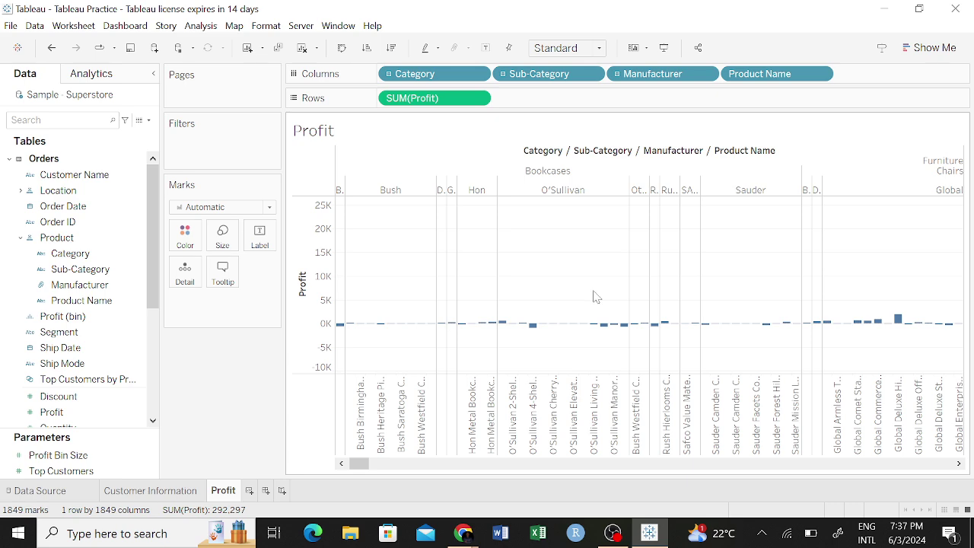
{"action": "scroll", "coordinate": [596, 297], "scroll_direction": "left", "scroll_amount": 3}
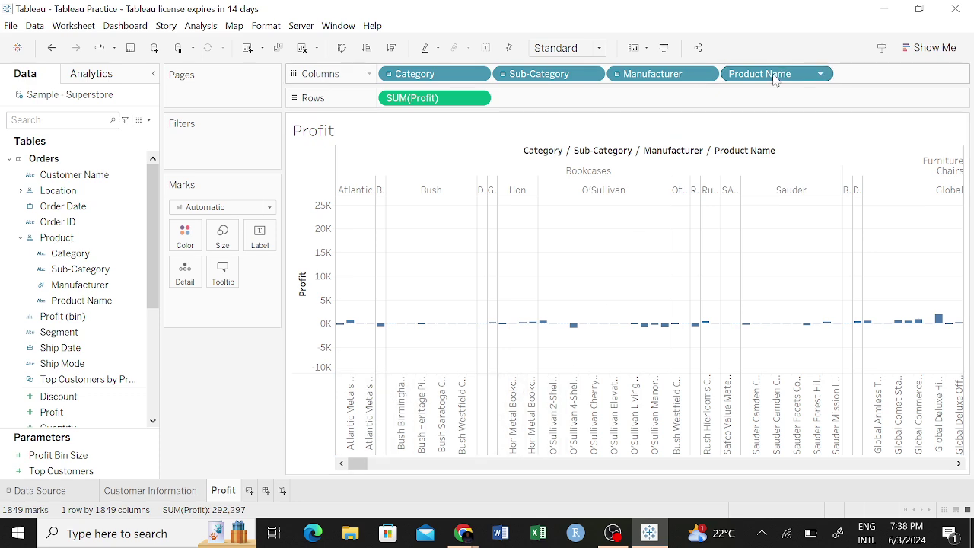
{"action": "left_click_drag", "start_coordinate": [776, 74], "coordinate": [76, 296]}
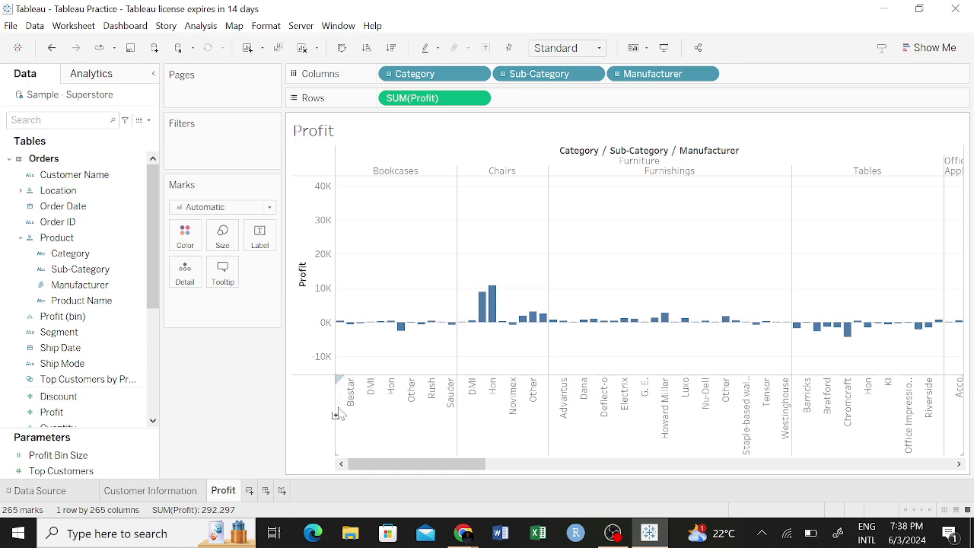
Remove Product Name and Manufacturer from Columns, leaving 17 Sub-Category bars.
{"action": "left_click", "coordinate": [335, 415]}
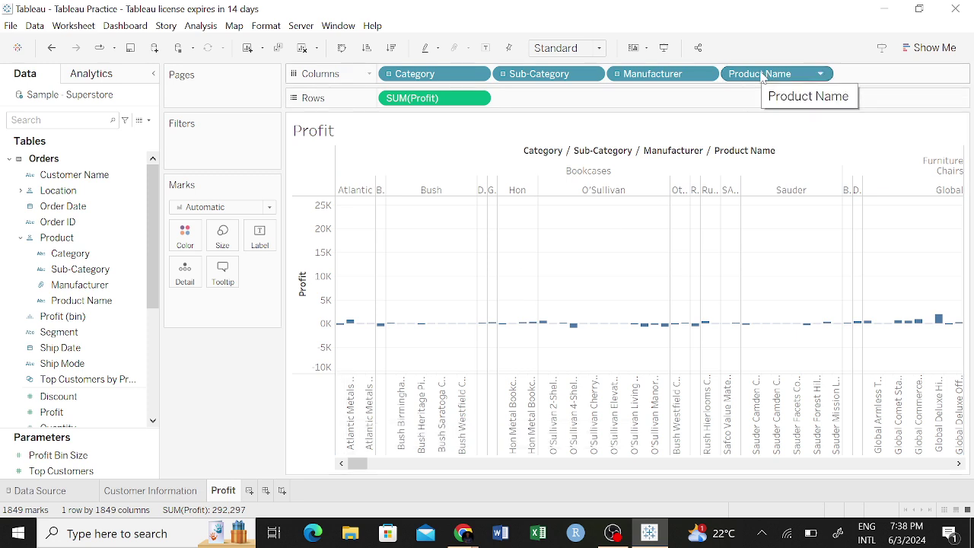
{"action": "left_click_drag", "start_coordinate": [761, 76], "coordinate": [34, 306]}
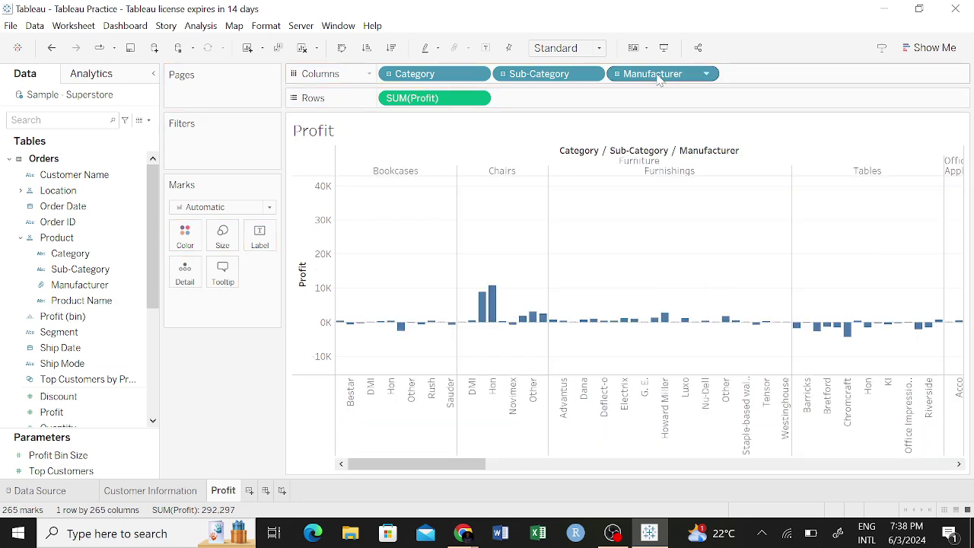
{"action": "left_click_drag", "start_coordinate": [659, 80], "coordinate": [91, 333]}
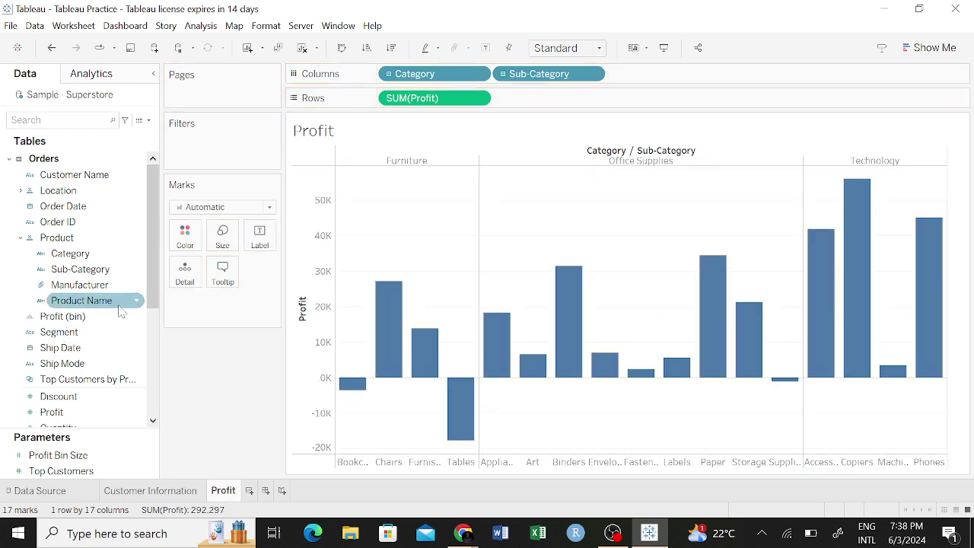
{"action": "mouse_move", "coordinate": [735, 369]}
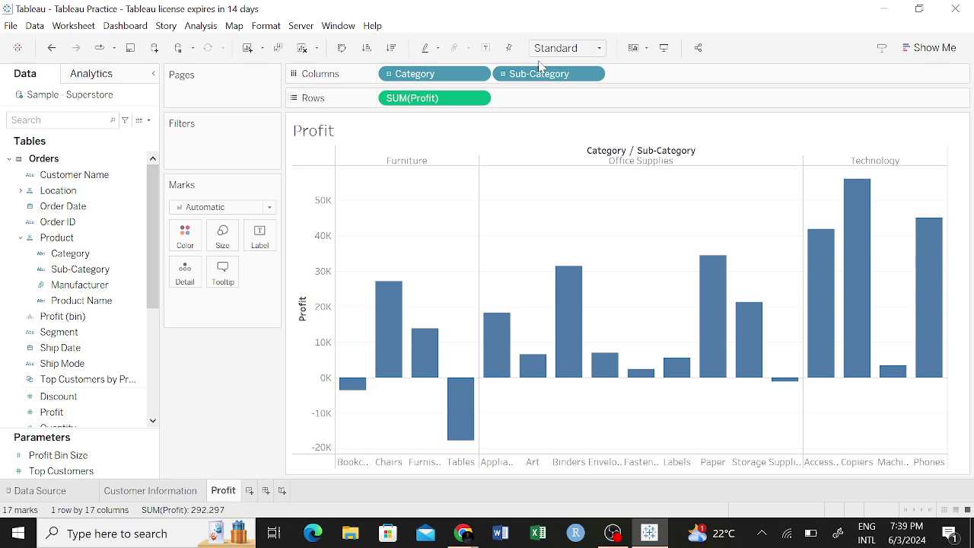
Drag Sub-Category off Columns, leaving just the three Category profit bars.
{"action": "left_click_drag", "start_coordinate": [537, 76], "coordinate": [82, 403]}
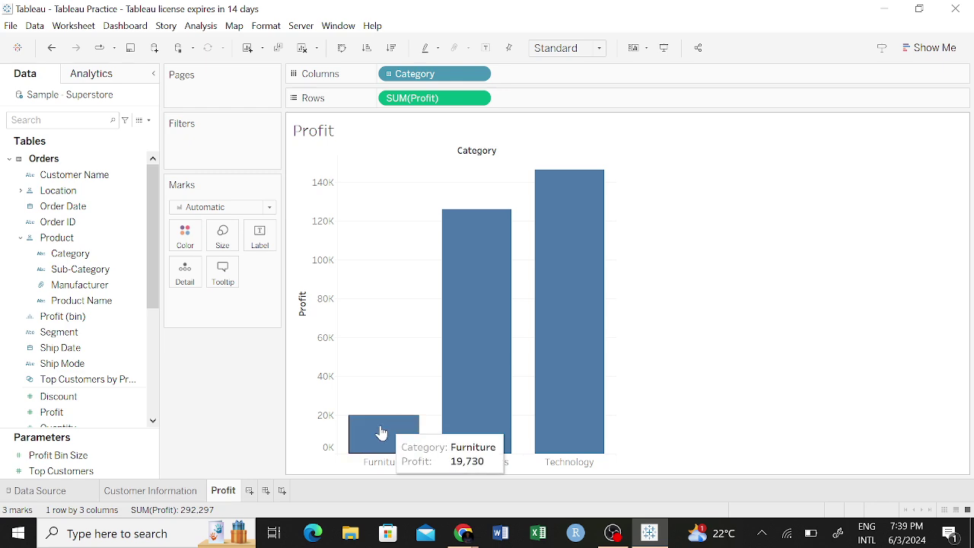
{"action": "mouse_move", "coordinate": [461, 402]}
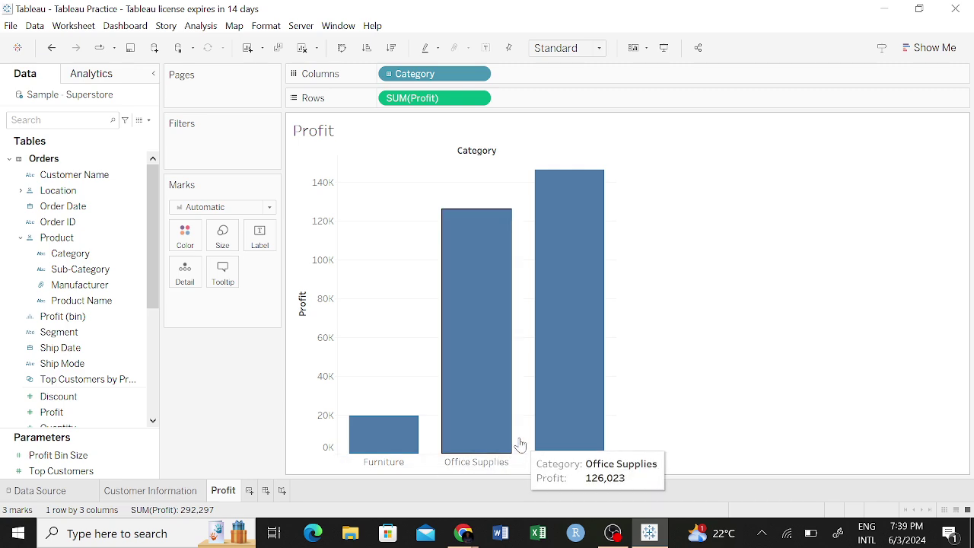
{"action": "mouse_move", "coordinate": [517, 424]}
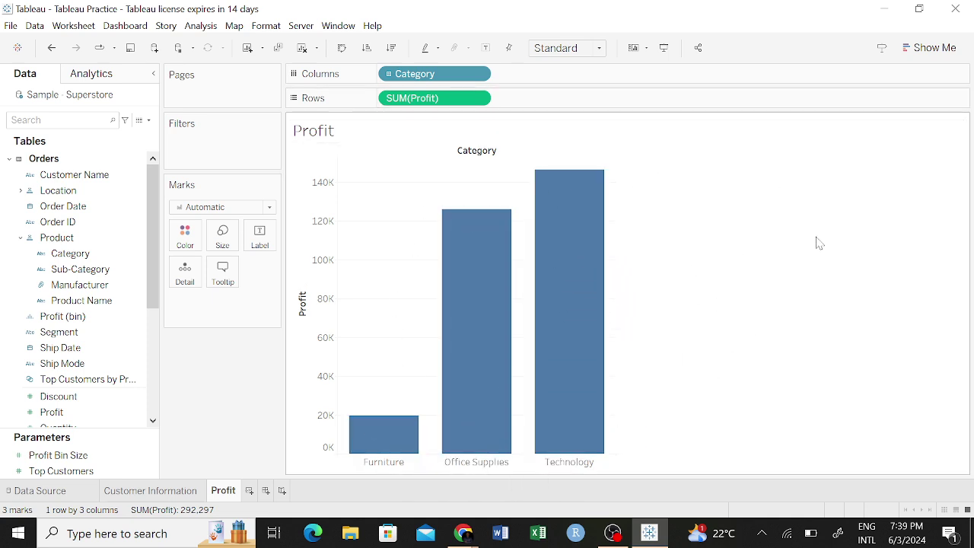
{"action": "mouse_move", "coordinate": [493, 268]}
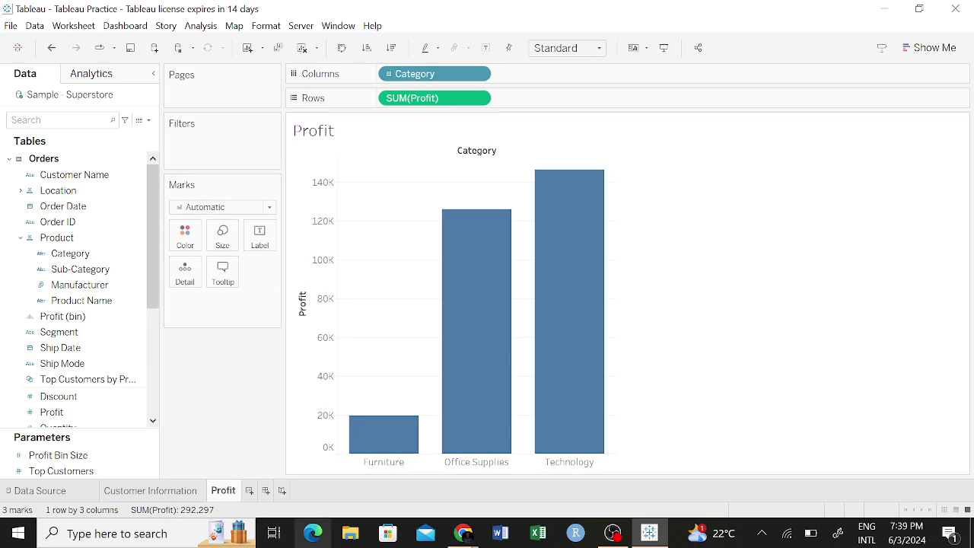
Create a new worksheet named 'Line Chart', collapse the Product folder and start adding Profit.
{"action": "left_click", "coordinate": [252, 490]}
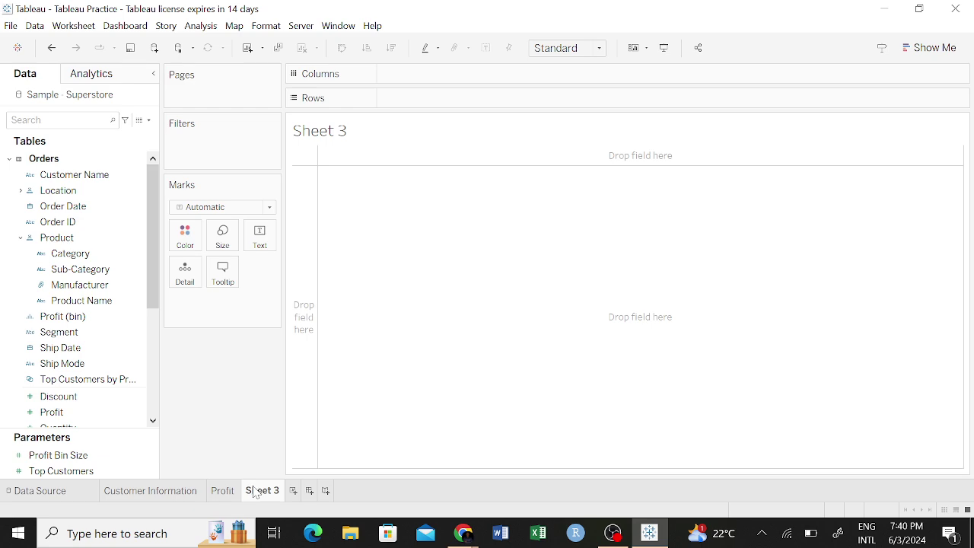
{"action": "right_click", "coordinate": [256, 496]}
{"action": "left_click", "coordinate": [318, 325]}
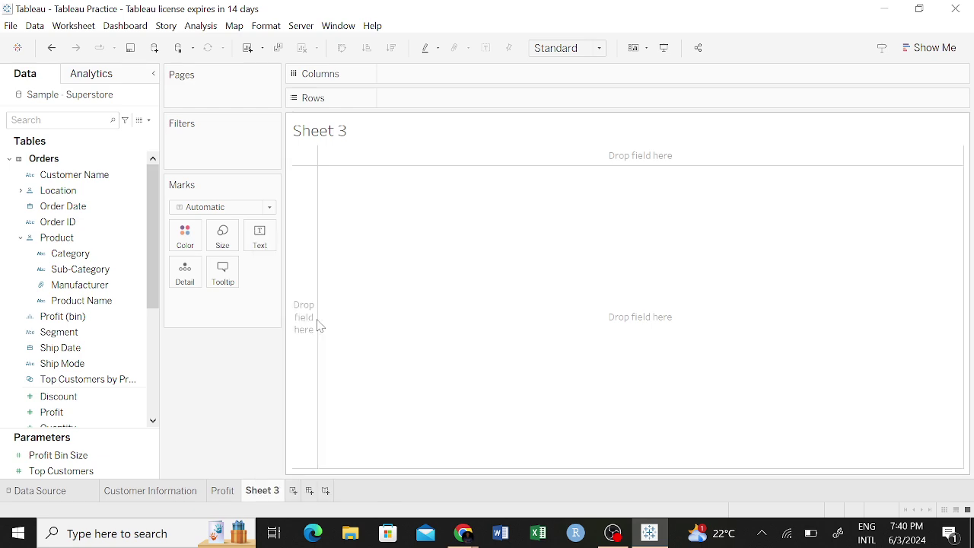
{"action": "type", "text": "Line Chart"}
{"action": "key", "text": "Return"}
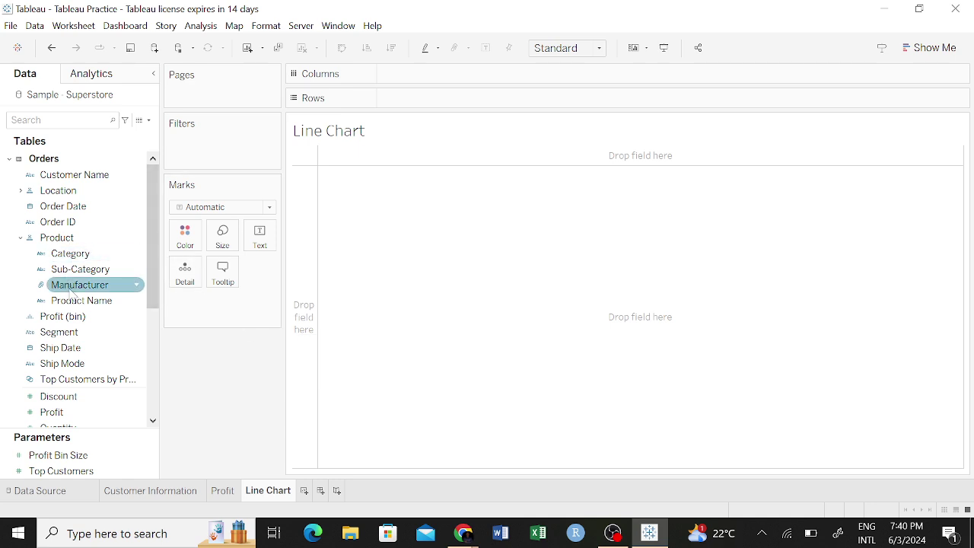
{"action": "left_click", "coordinate": [21, 238]}
{"action": "left_click_drag", "start_coordinate": [53, 350], "coordinate": [586, 347]}
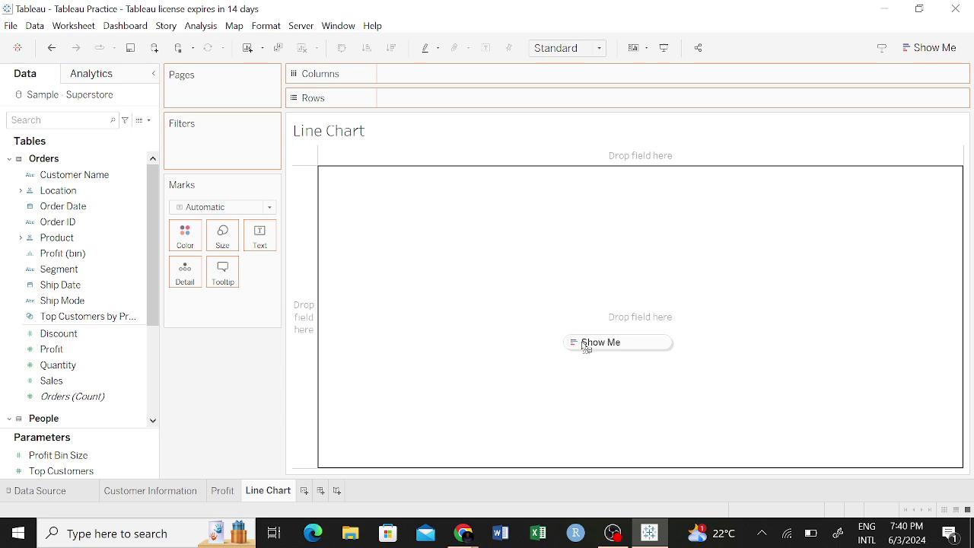
{"action": "left_click_drag", "start_coordinate": [586, 348], "coordinate": [582, 319]}
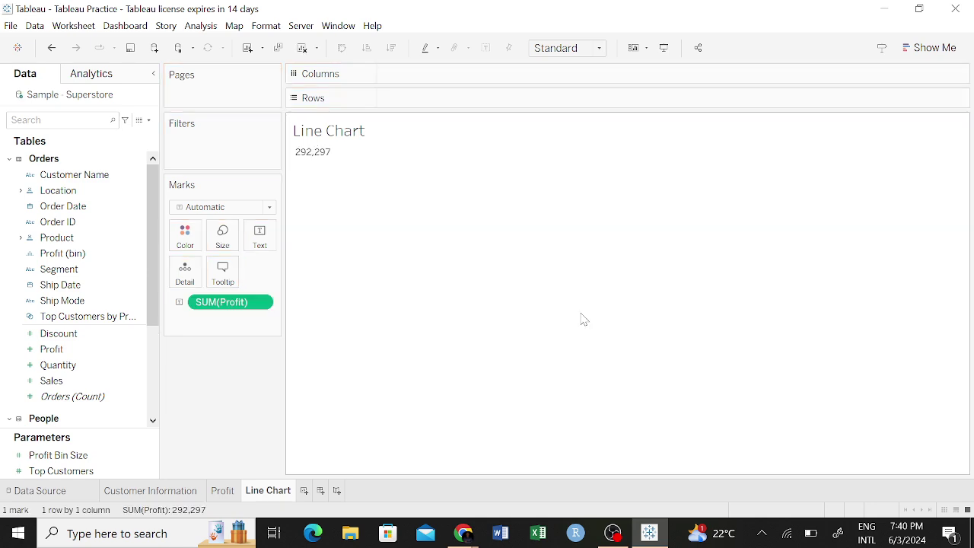
{"action": "mouse_move", "coordinate": [318, 155]}
{"action": "key", "text": "ctrl+z"}
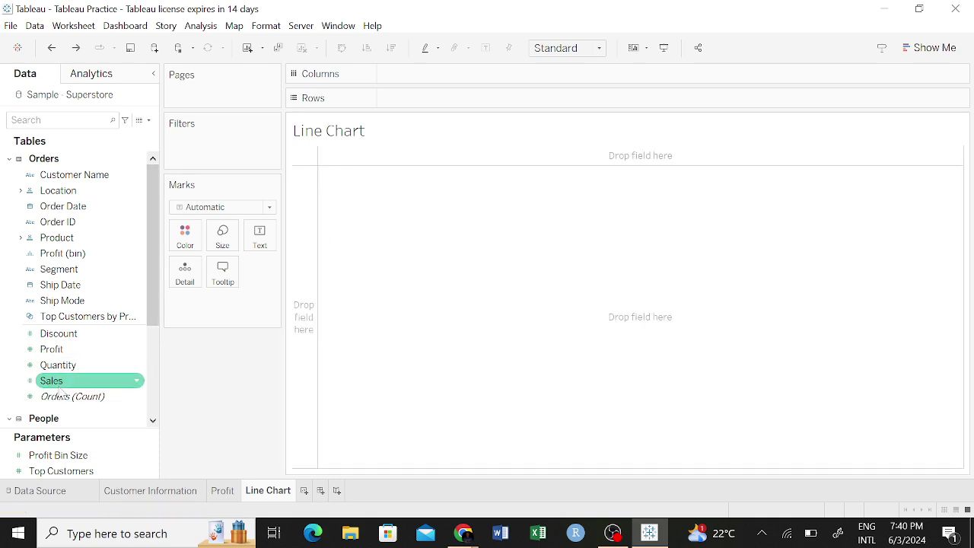
{"action": "left_click_drag", "start_coordinate": [65, 350], "coordinate": [305, 312]}
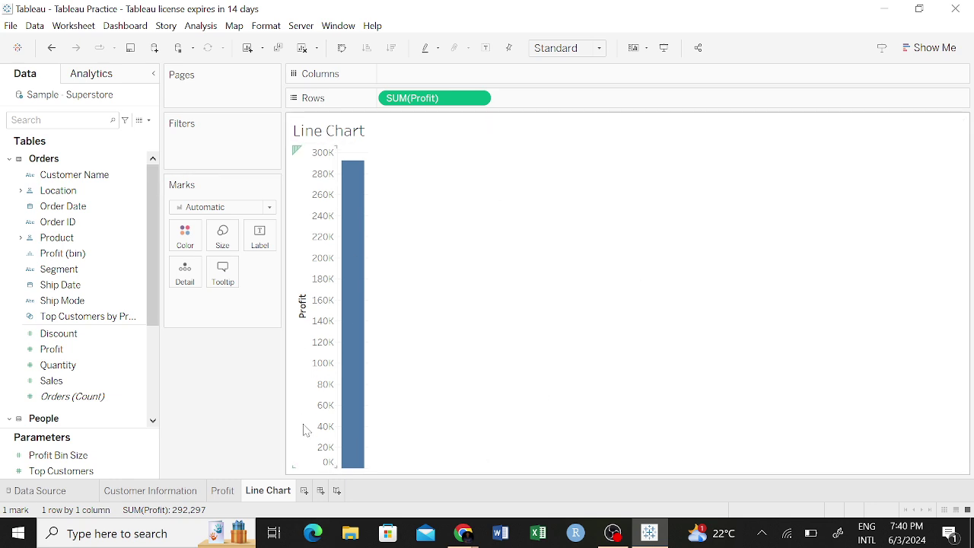
{"action": "key", "text": "ctrl+z"}
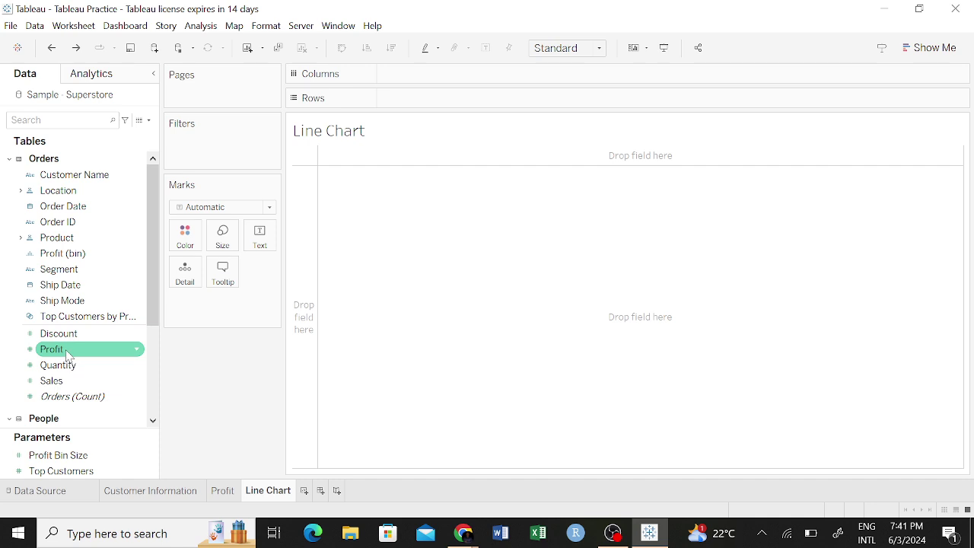
{"action": "mouse_move", "coordinate": [67, 355]}
{"action": "left_mouse_down"}
{"action": "mouse_move", "coordinate": [656, 191]}
{"action": "mouse_move", "coordinate": [638, 165]}
{"action": "mouse_move", "coordinate": [625, 178]}
{"action": "left_mouse_up"}
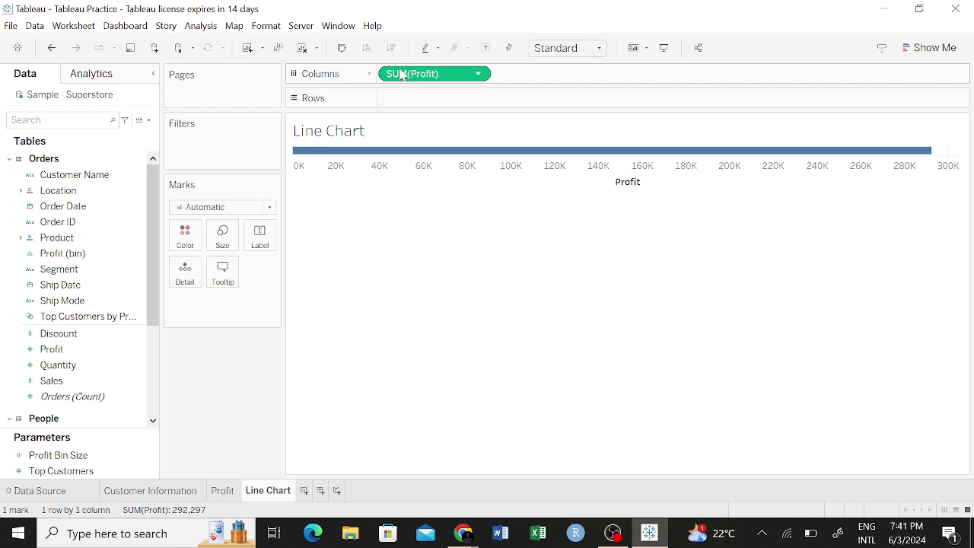
{"action": "left_click", "coordinate": [83, 272]}
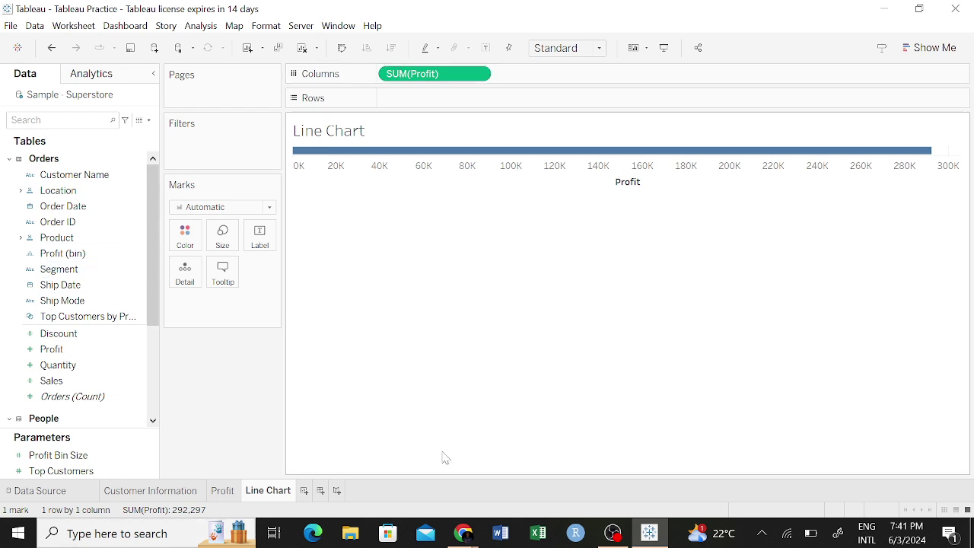
{"action": "key", "text": "ctrl+z"}
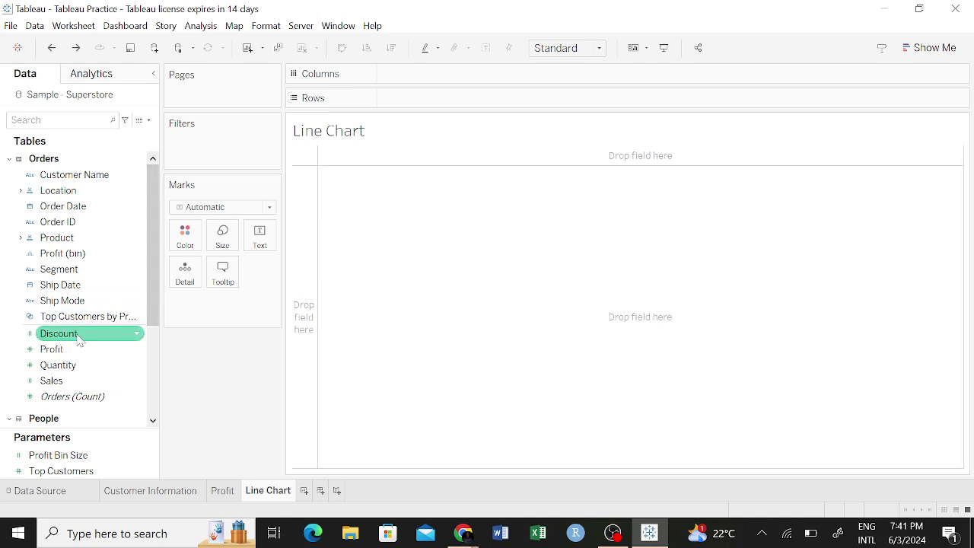
Open Show Me and place YEAR(Order Date) on Columns, showing years 2021 through 2024.
{"action": "left_click", "coordinate": [944, 48]}
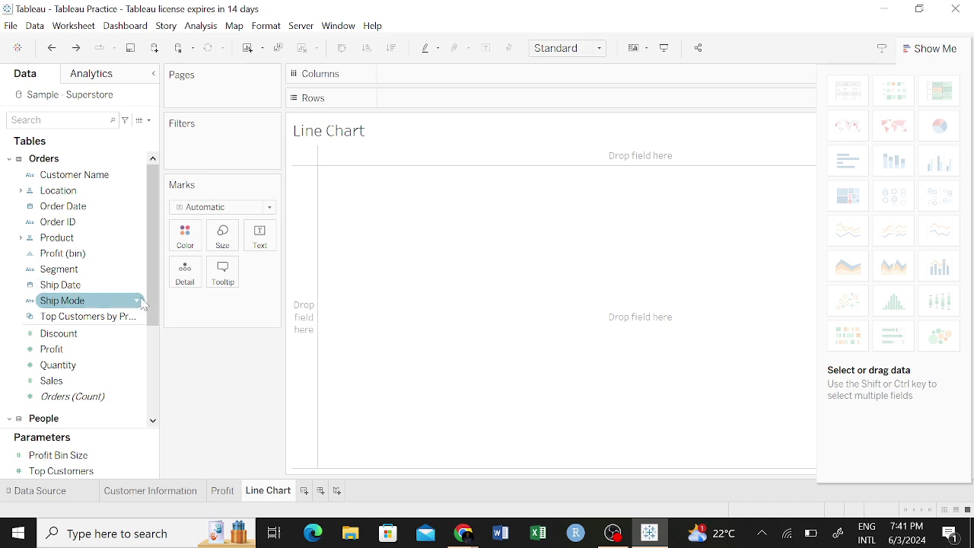
{"action": "left_click_drag", "start_coordinate": [156, 312], "coordinate": [154, 233]}
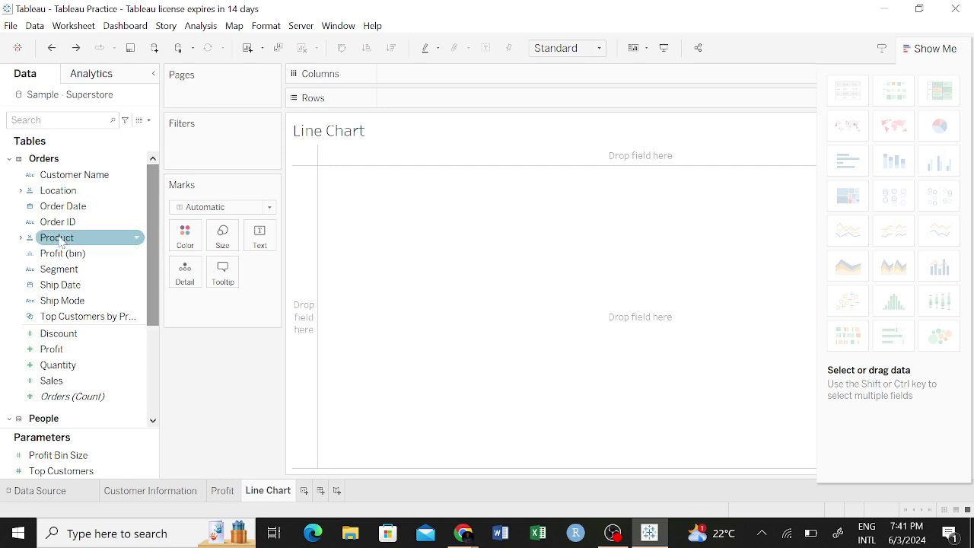
{"action": "left_click", "coordinate": [143, 238]}
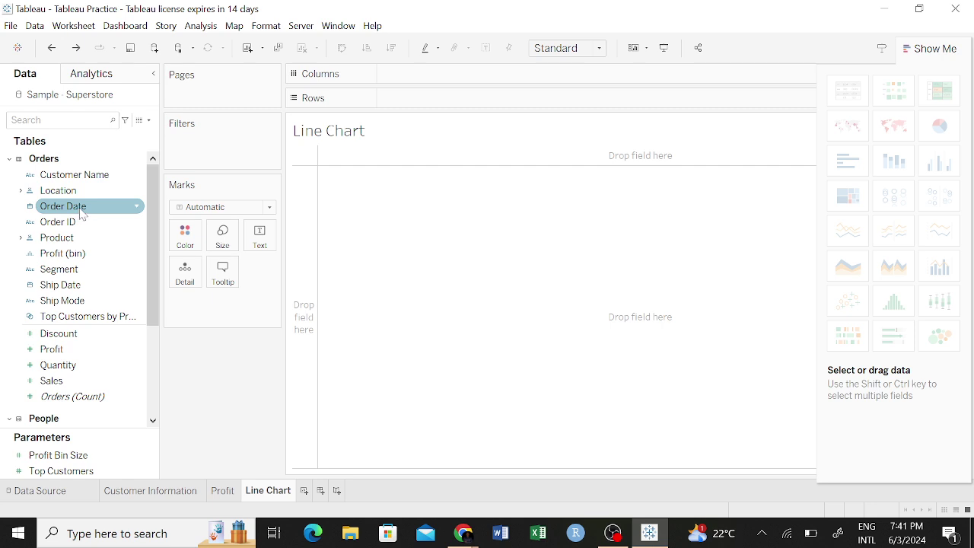
{"action": "right_click", "coordinate": [137, 207]}
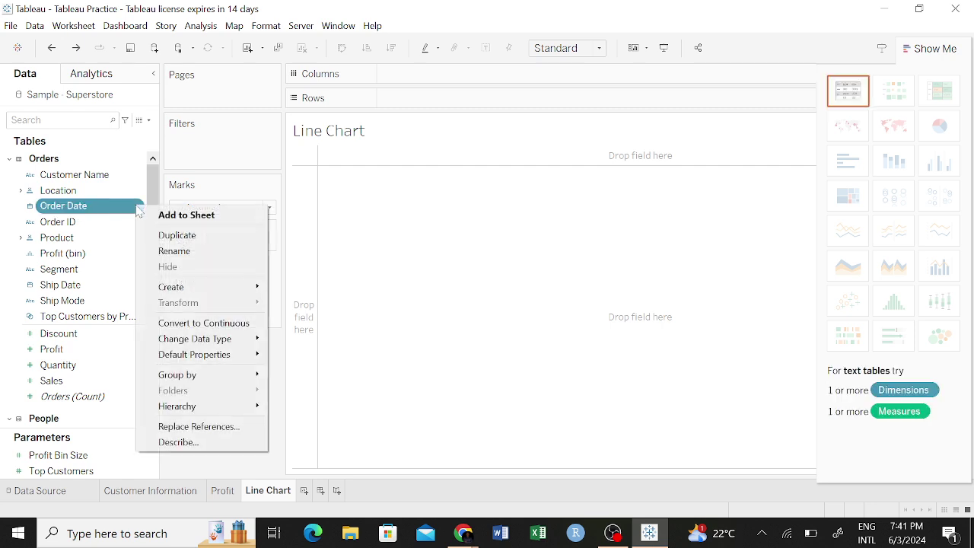
{"action": "left_click", "coordinate": [174, 251]}
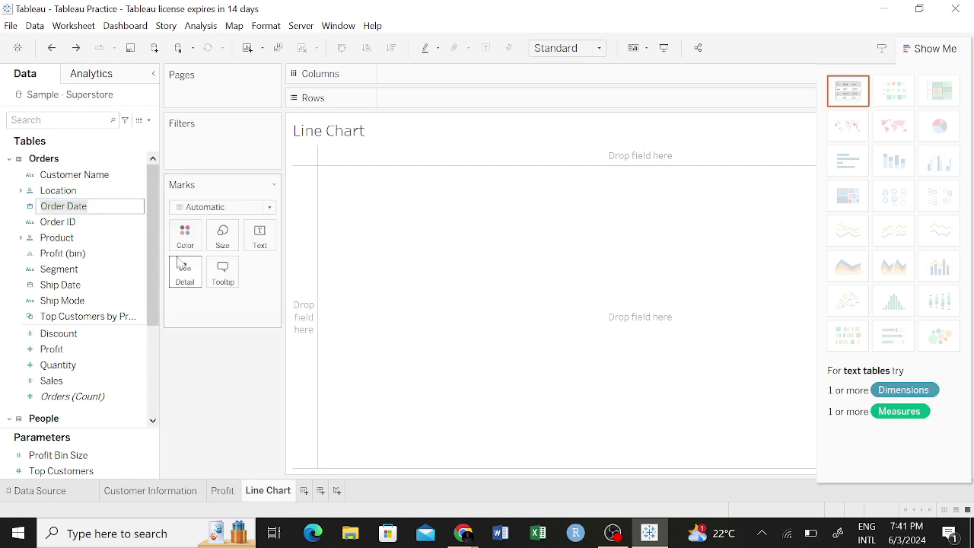
{"action": "key", "text": "Return"}
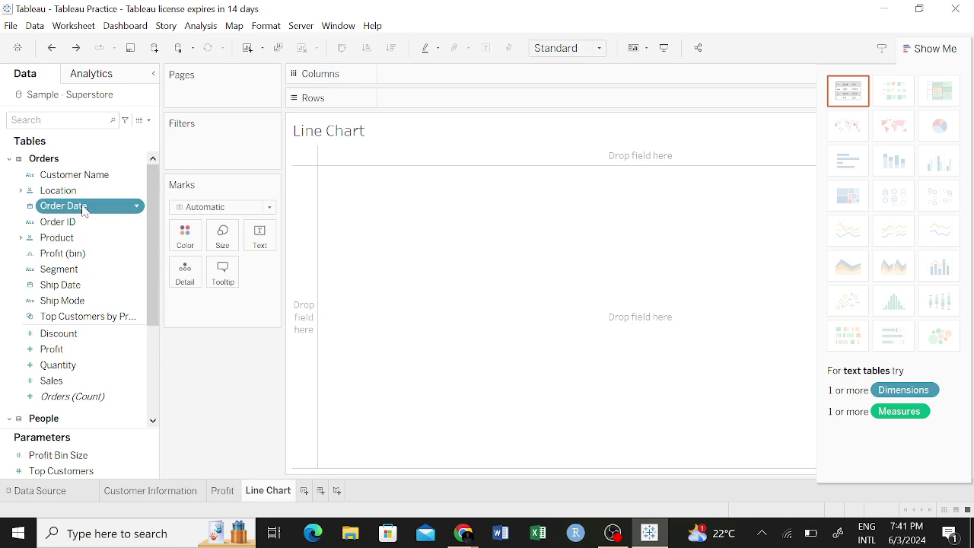
{"action": "left_click_drag", "start_coordinate": [83, 211], "coordinate": [421, 75]}
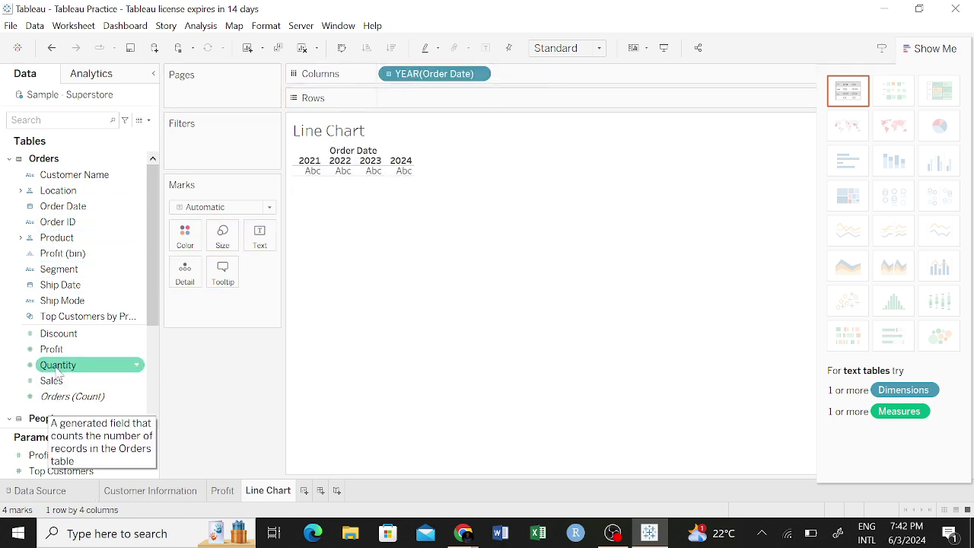
Plot SUM(Profit) by year with Category added, as discrete lines coloured by Category.
{"action": "mouse_move", "coordinate": [54, 355]}
{"action": "left_mouse_down"}
{"action": "mouse_move", "coordinate": [415, 115]}
{"action": "mouse_move", "coordinate": [411, 106]}
{"action": "left_mouse_up"}
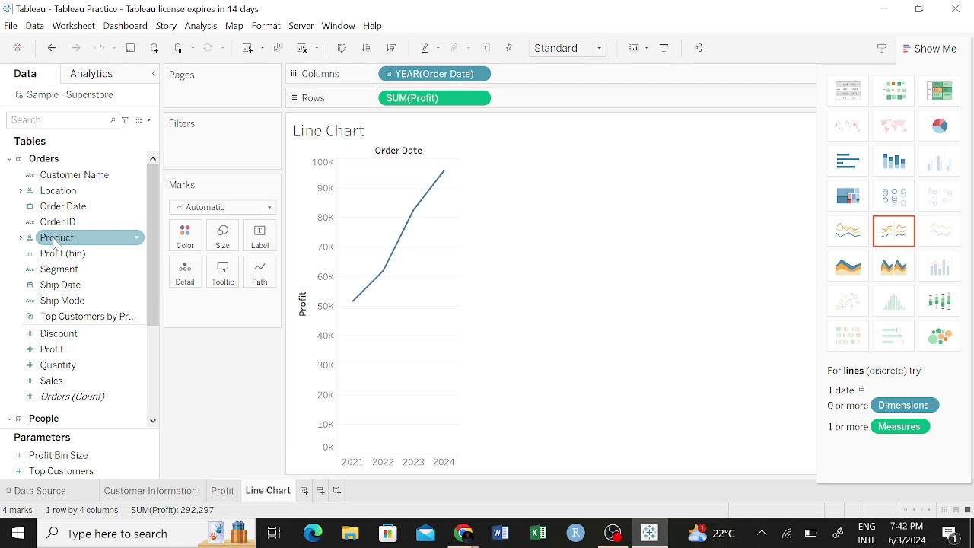
{"action": "left_click", "coordinate": [21, 238]}
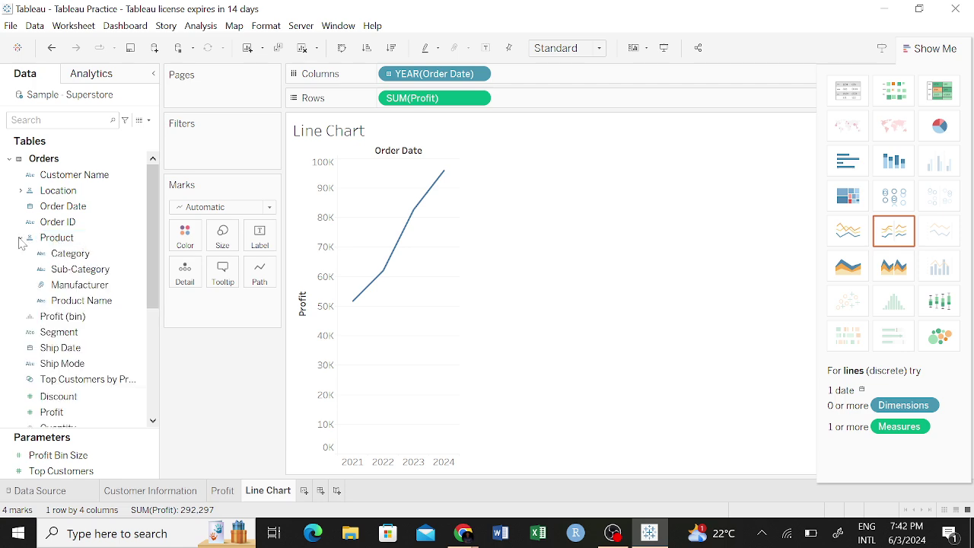
{"action": "mouse_move", "coordinate": [65, 253]}
{"action": "left_mouse_down"}
{"action": "mouse_move", "coordinate": [505, 124]}
{"action": "mouse_move", "coordinate": [565, 71]}
{"action": "mouse_move", "coordinate": [561, 84]}
{"action": "left_mouse_up"}
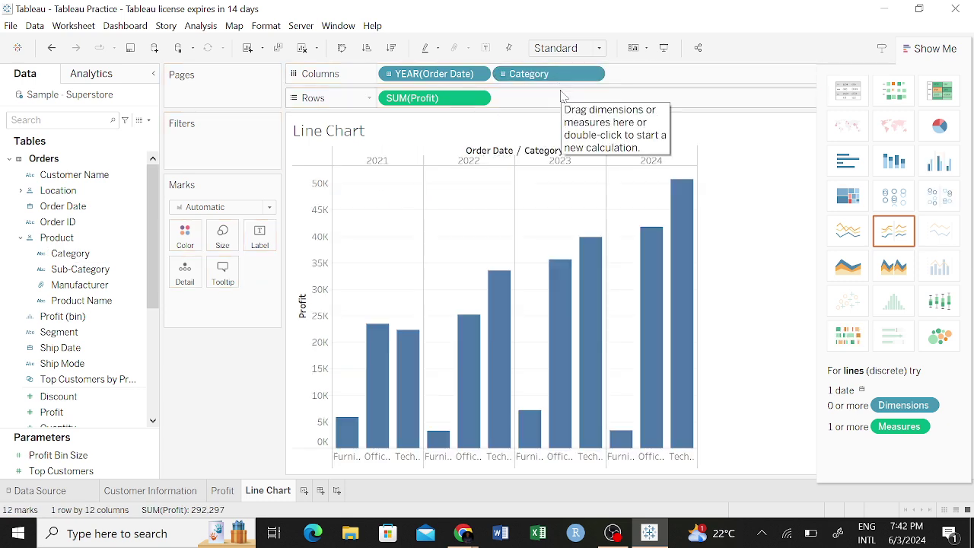
{"action": "left_click", "coordinate": [890, 236]}
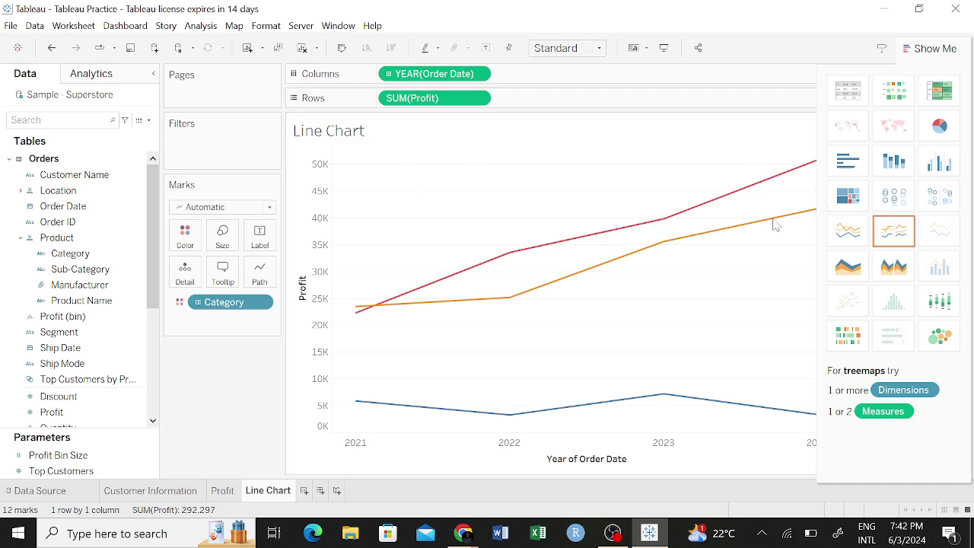
Hide Show Me, revealing Technology profit near 50K by 2024 and Furniture under 10K.
{"action": "left_click", "coordinate": [936, 49]}
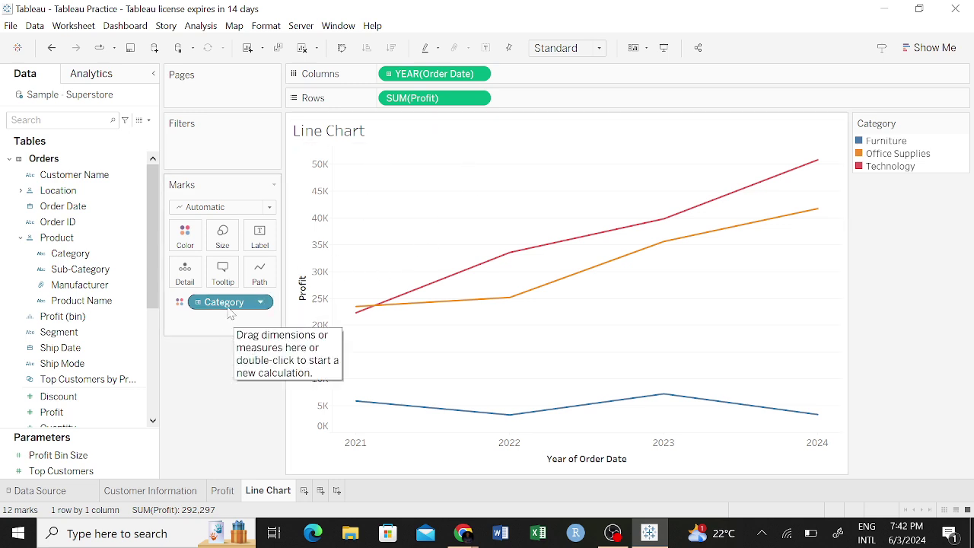
Remove Category from the Marks card, leaving one total profit line from about 52K to 97K.
{"action": "left_click", "coordinate": [180, 305]}
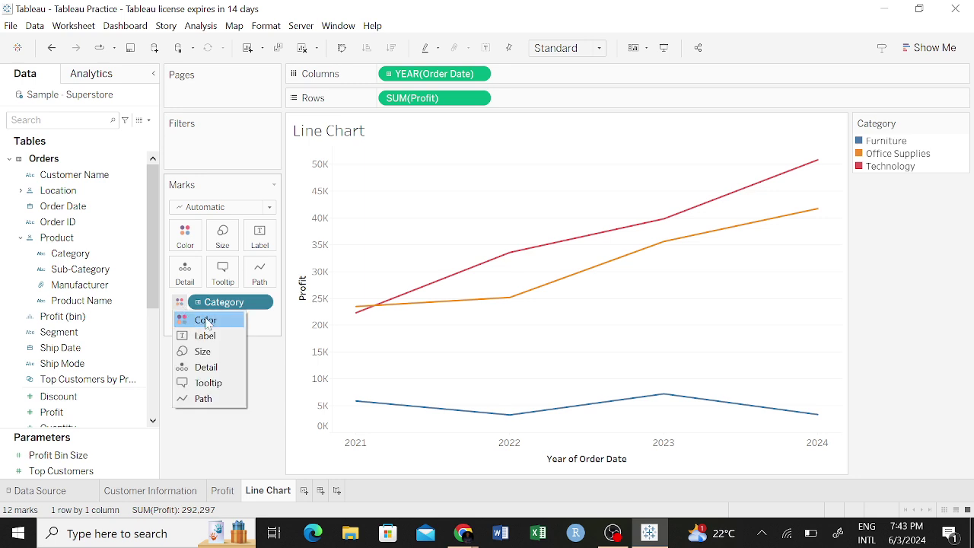
{"action": "left_click_drag", "start_coordinate": [244, 305], "coordinate": [119, 315]}
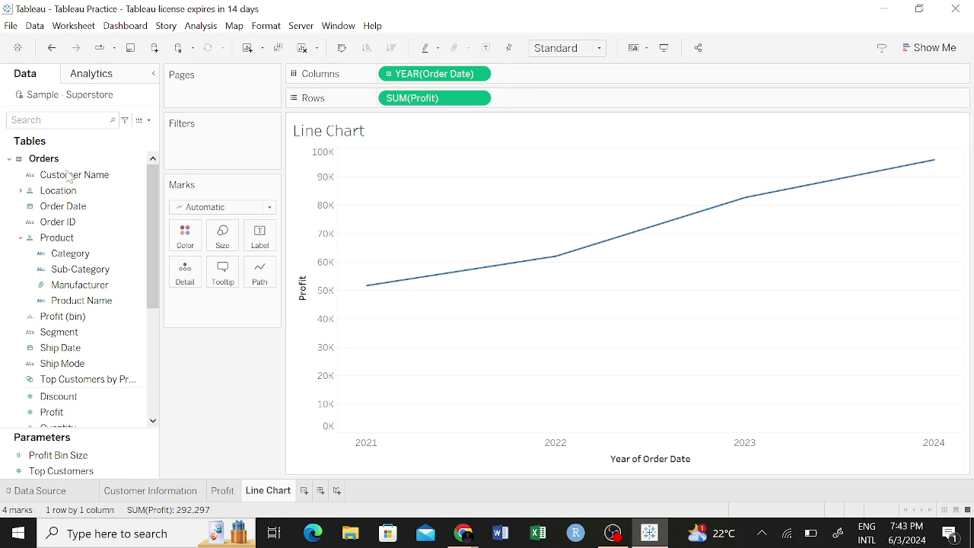
Add Category back as Color, giving separate Furniture, Office Supplies and Technology profit lines.
{"action": "left_click_drag", "start_coordinate": [69, 254], "coordinate": [200, 300]}
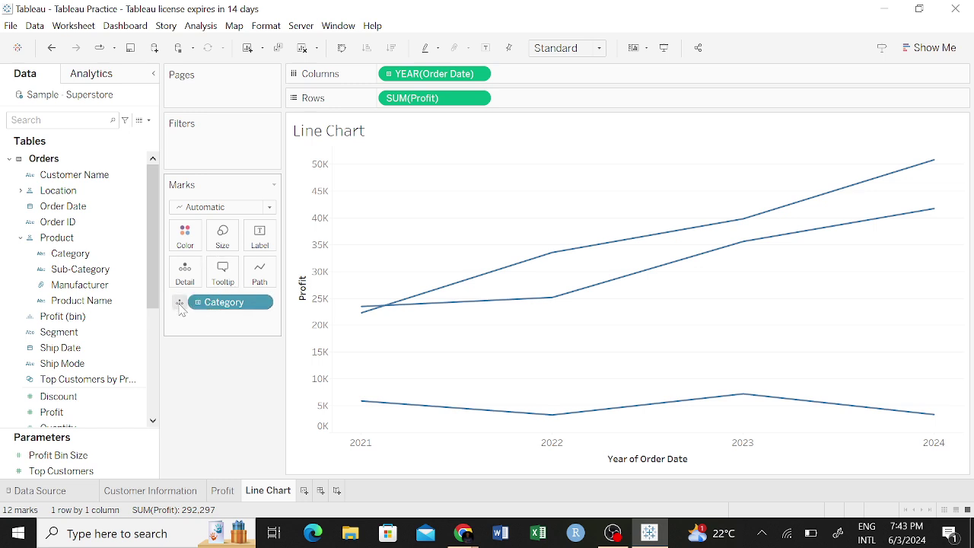
{"action": "left_click", "coordinate": [180, 303]}
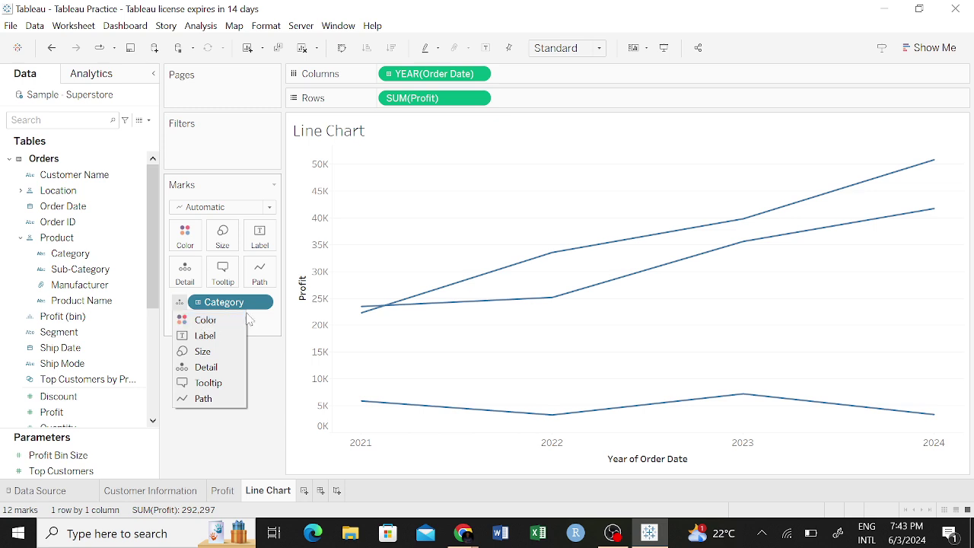
{"action": "right_click", "coordinate": [224, 305]}
{"action": "left_click", "coordinate": [224, 306]}
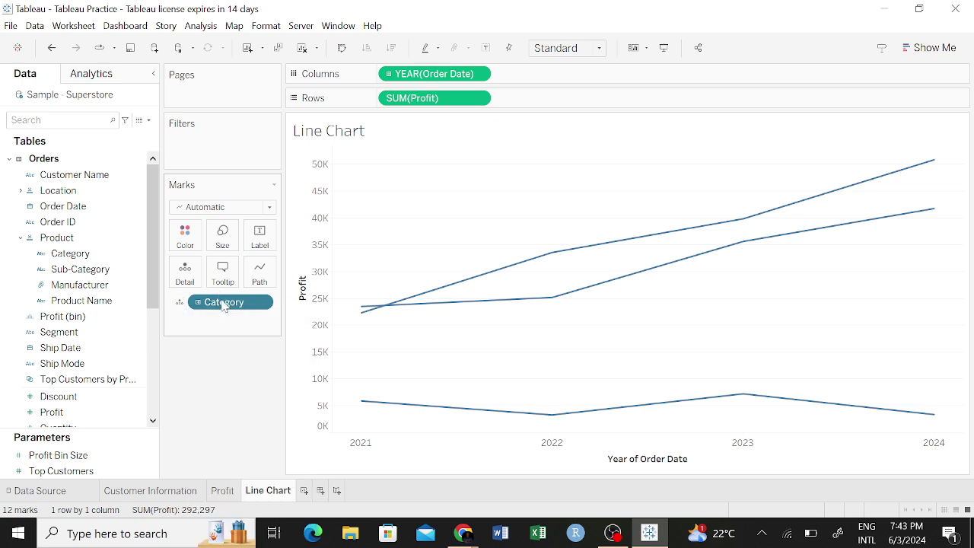
{"action": "left_click", "coordinate": [180, 303]}
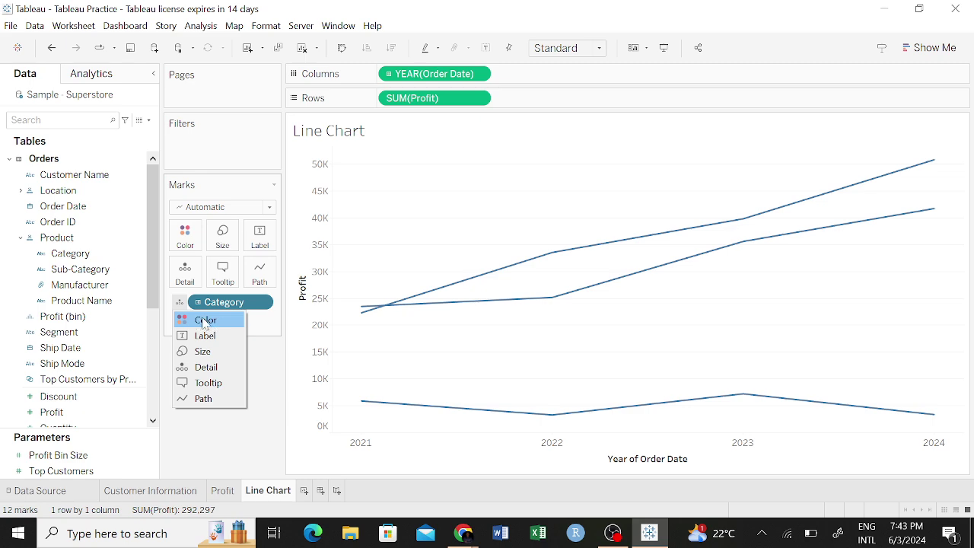
{"action": "left_click", "coordinate": [204, 322]}
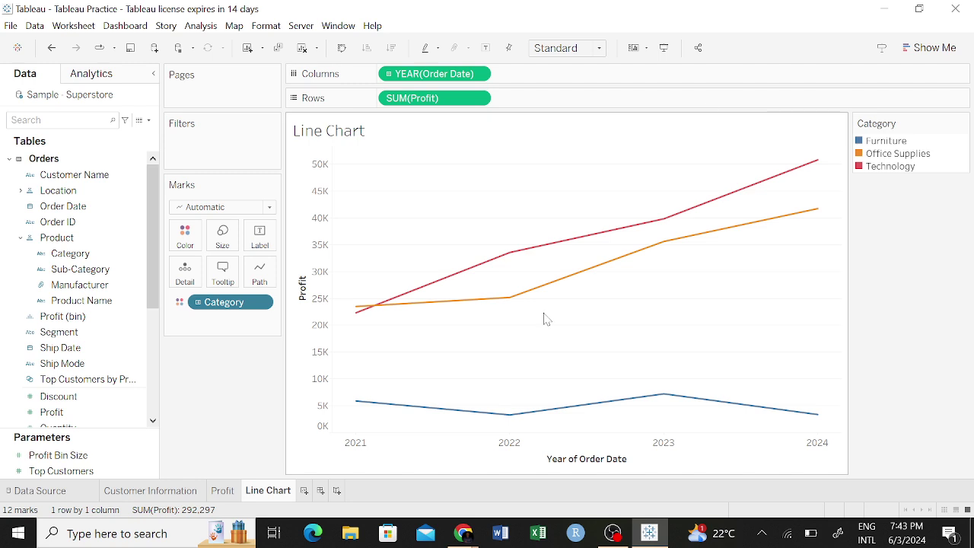
Remove Category, YEAR(Order Date) and SUM(Profit) from the view, emptying the Line Chart sheet.
{"action": "mouse_move", "coordinate": [487, 308]}
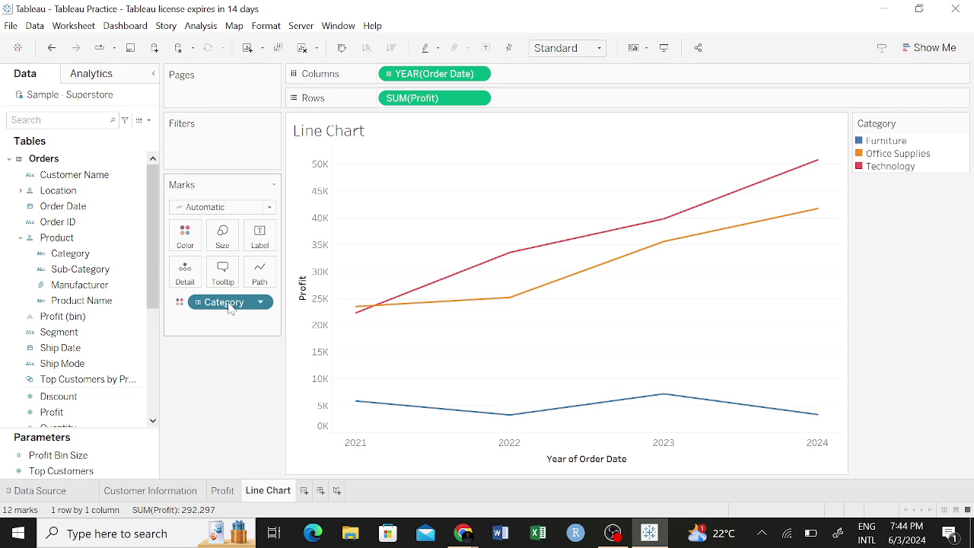
{"action": "left_click_drag", "start_coordinate": [229, 302], "coordinate": [430, 74]}
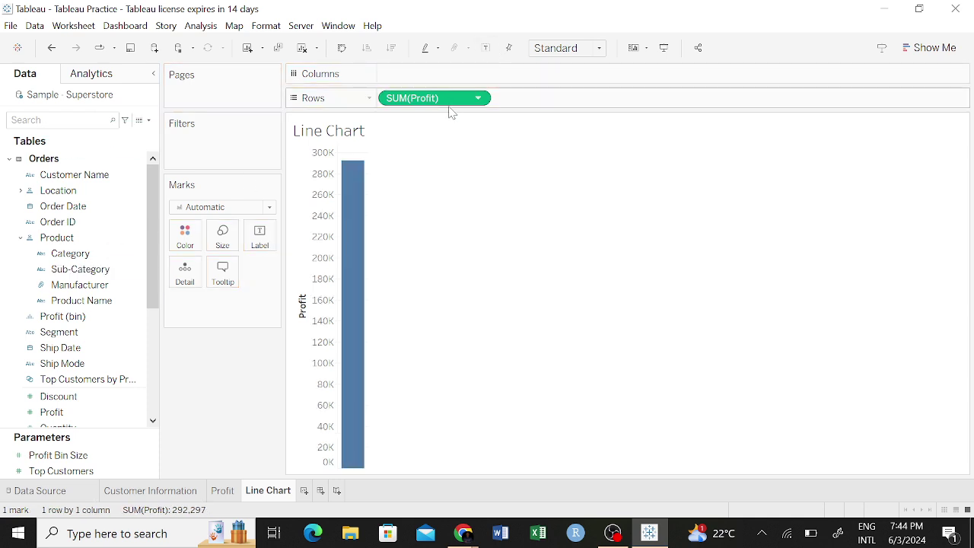
{"action": "left_click_drag", "start_coordinate": [449, 107], "coordinate": [120, 281]}
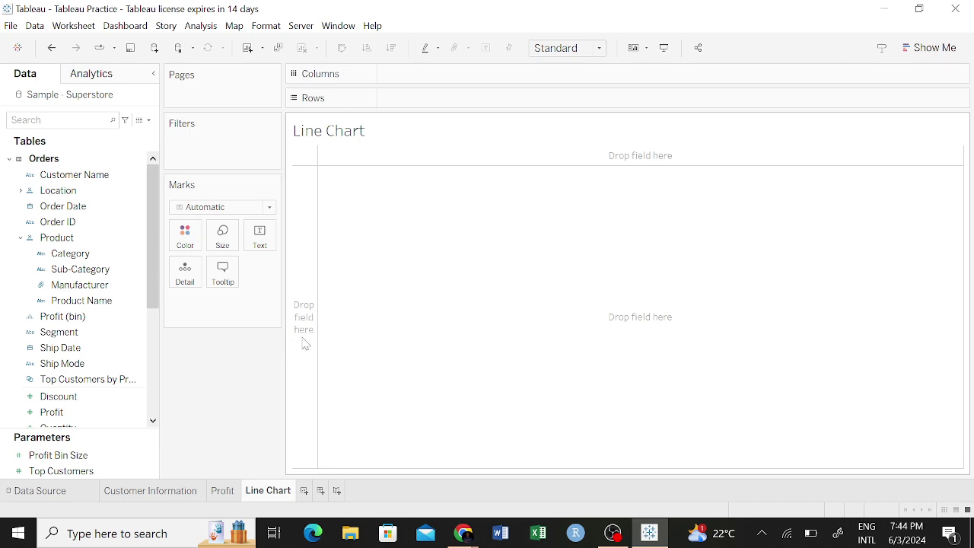
Put Profit on Rows and Ship Date on Columns to plot SUM(Profit) by YEAR(Ship Date).
{"action": "left_click", "coordinate": [80, 363]}
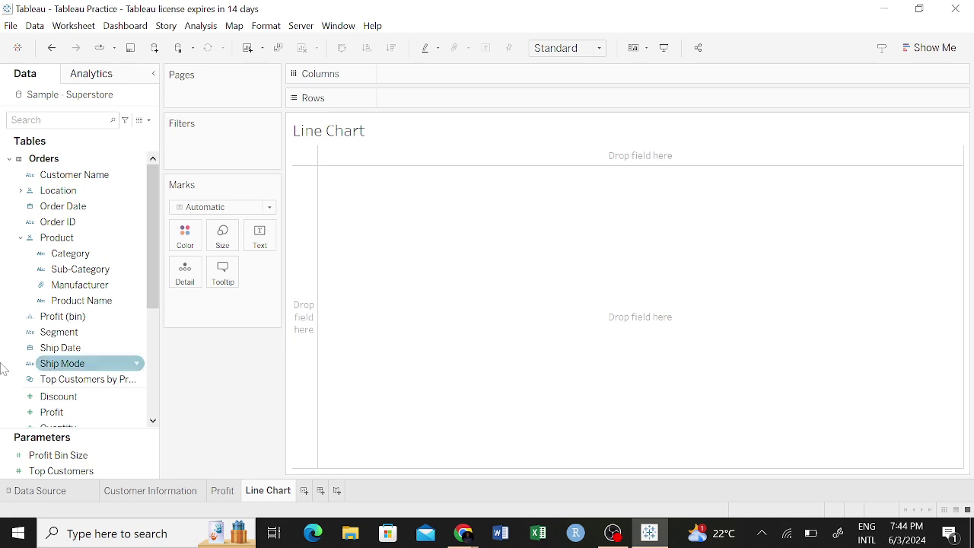
{"action": "left_click", "coordinate": [90, 351]}
{"action": "left_click", "coordinate": [96, 336]}
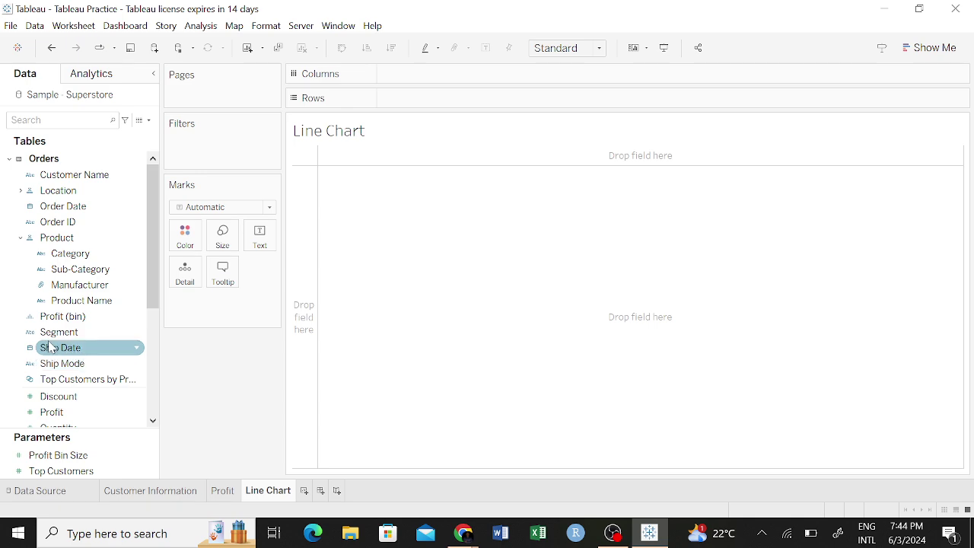
{"action": "left_click_drag", "start_coordinate": [67, 418], "coordinate": [444, 97]}
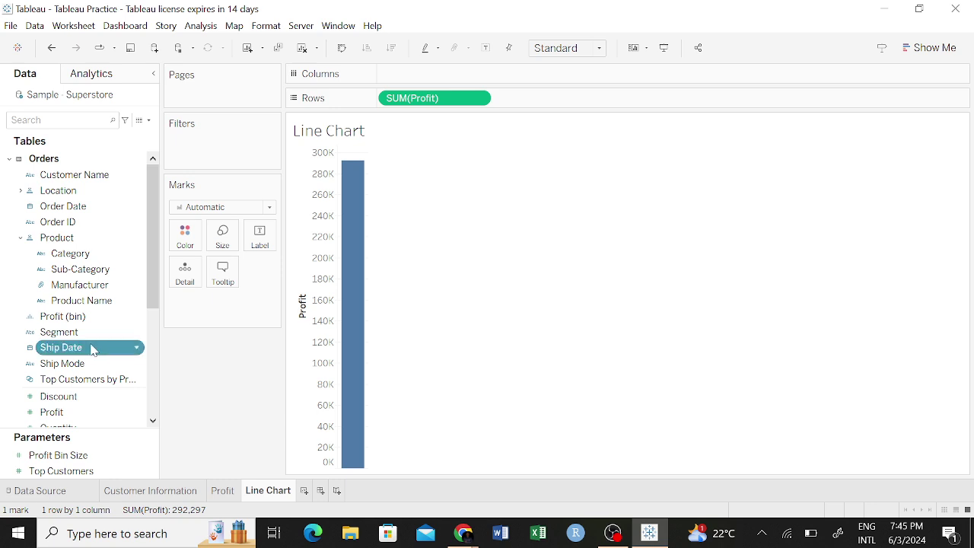
{"action": "left_click_drag", "start_coordinate": [91, 347], "coordinate": [490, 77]}
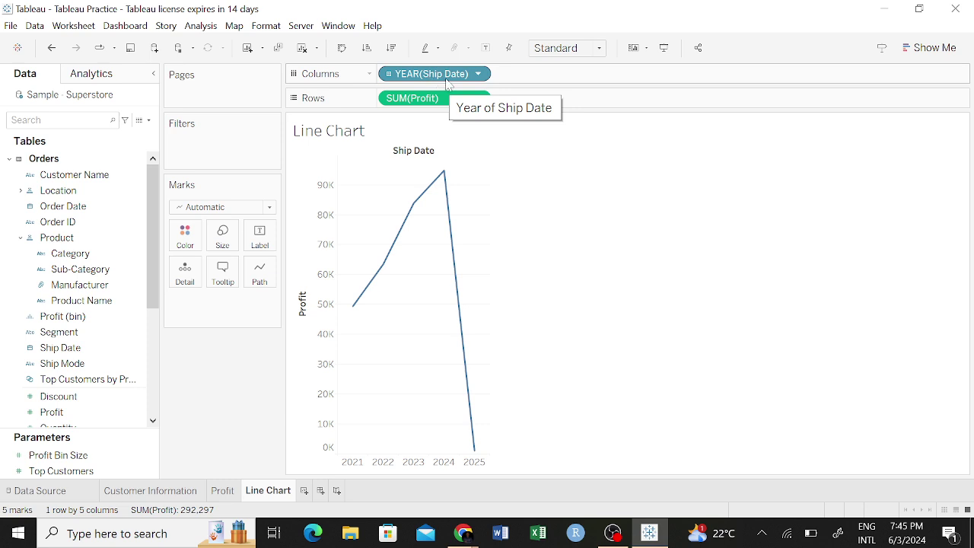
Remove YEAR(Ship Date) from Columns, leaving a single SUM(Profit) bar of 292,297.
{"action": "left_click_drag", "start_coordinate": [445, 82], "coordinate": [161, 308]}
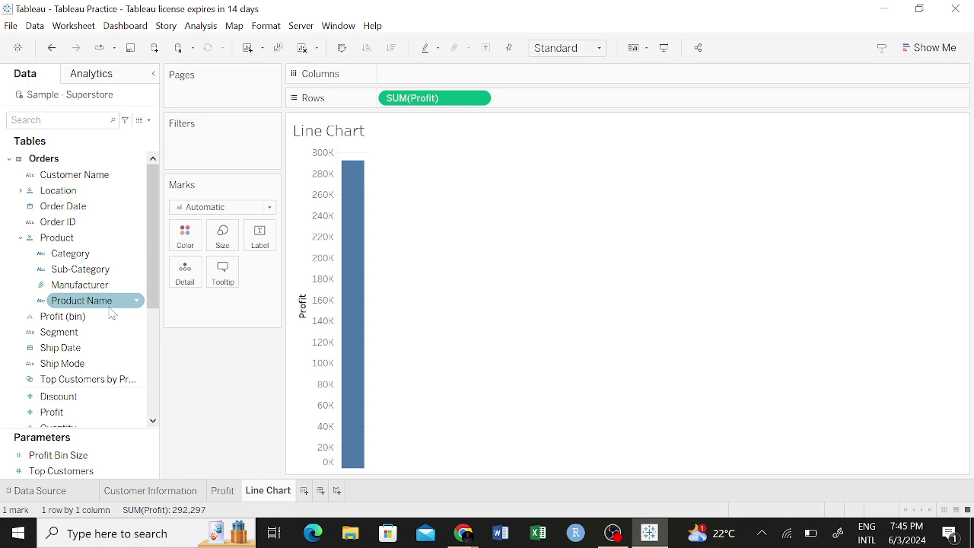
{"action": "left_click_drag", "start_coordinate": [118, 285], "coordinate": [371, 82]}
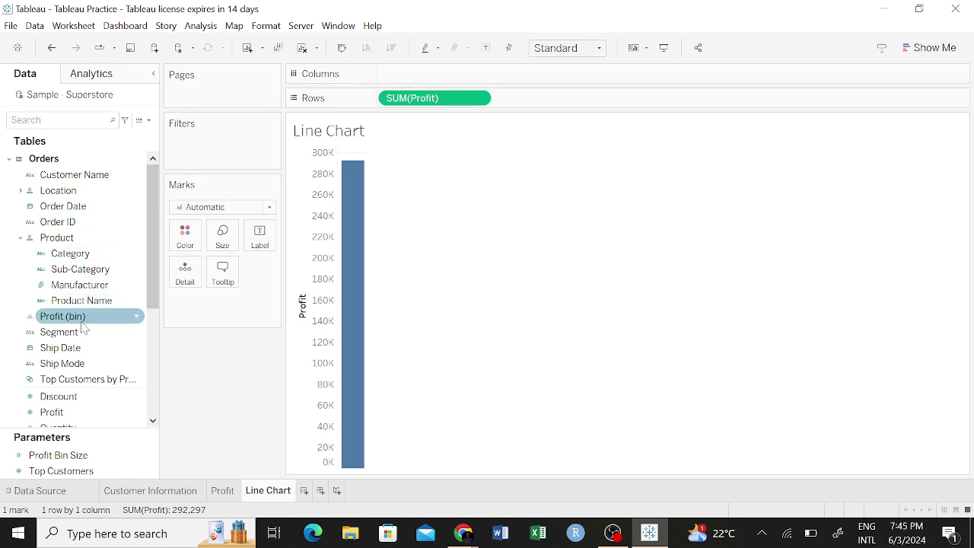
{"action": "left_click", "coordinate": [84, 350]}
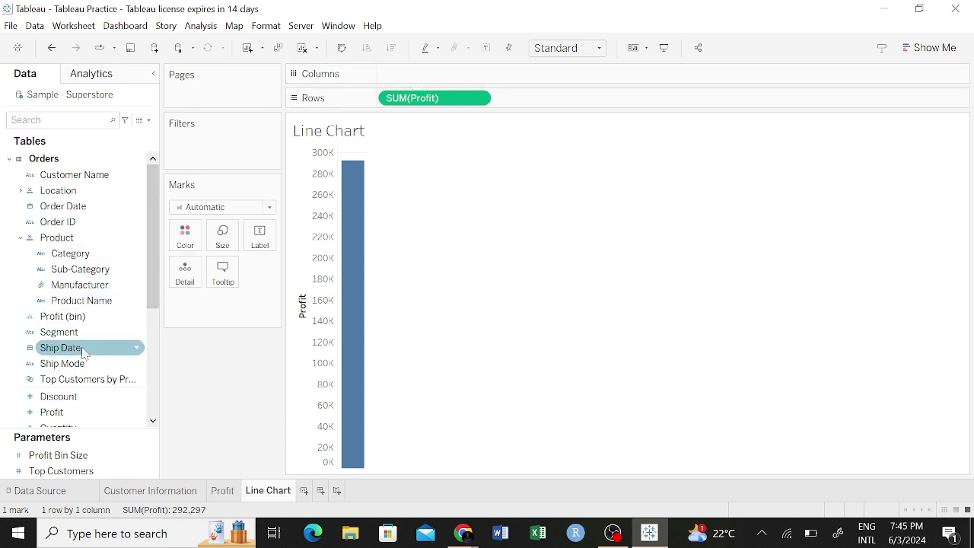
Scroll through and rearrange fields in the Data pane.
{"action": "scroll", "coordinate": [91, 346], "scroll_direction": "down", "scroll_amount": 3}
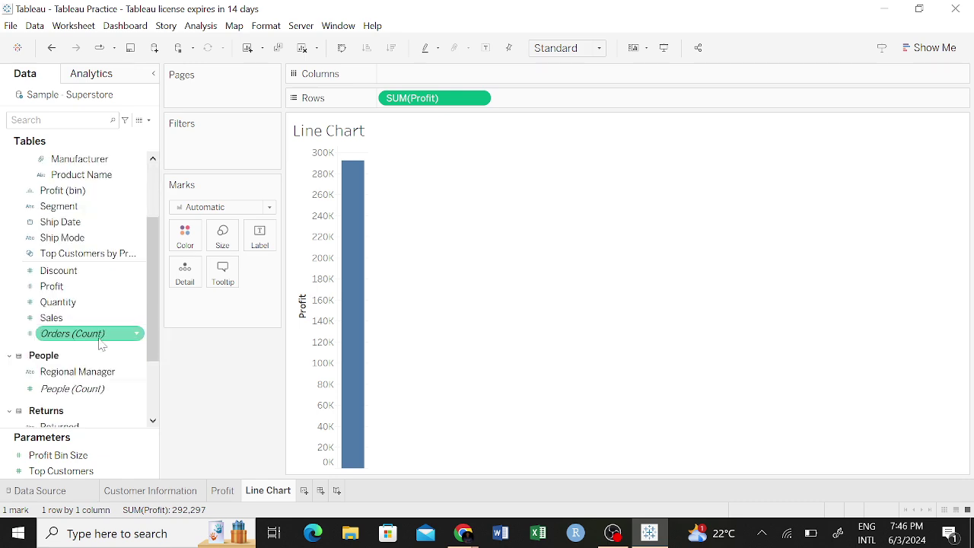
{"action": "scroll", "coordinate": [101, 343], "scroll_direction": "down", "scroll_amount": 2}
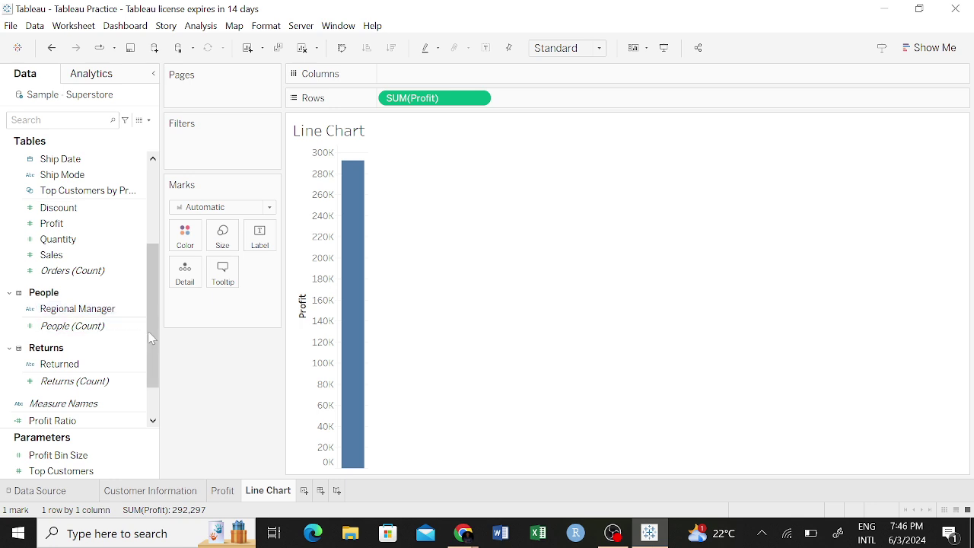
{"action": "left_click_drag", "start_coordinate": [151, 339], "coordinate": [148, 239]}
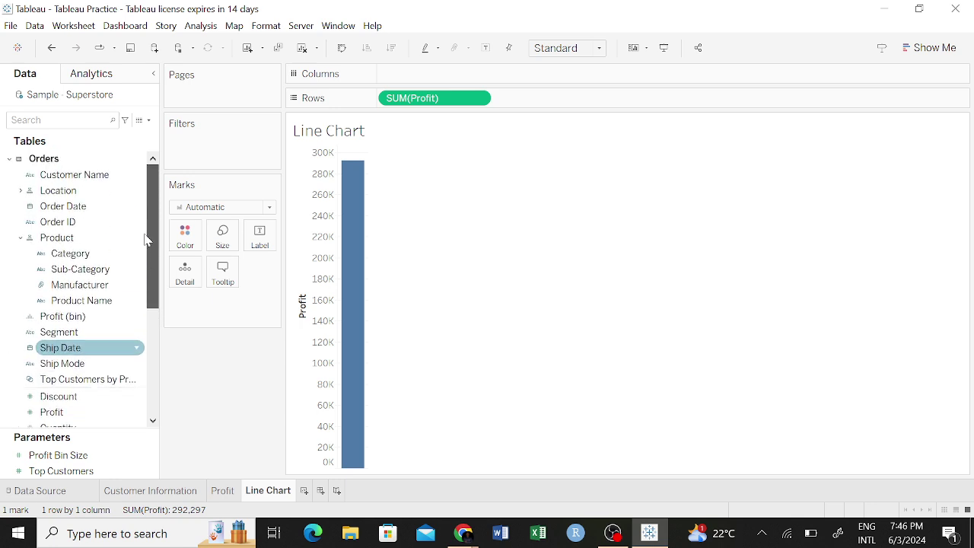
{"action": "scroll", "coordinate": [76, 358], "scroll_direction": "down", "scroll_amount": 2}
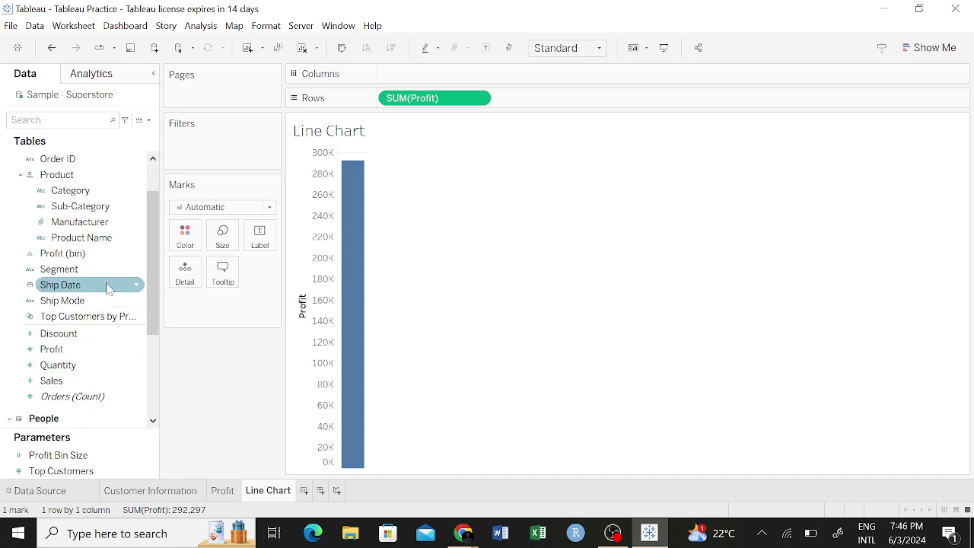
{"action": "scroll", "coordinate": [108, 285], "scroll_direction": "up", "scroll_amount": 2}
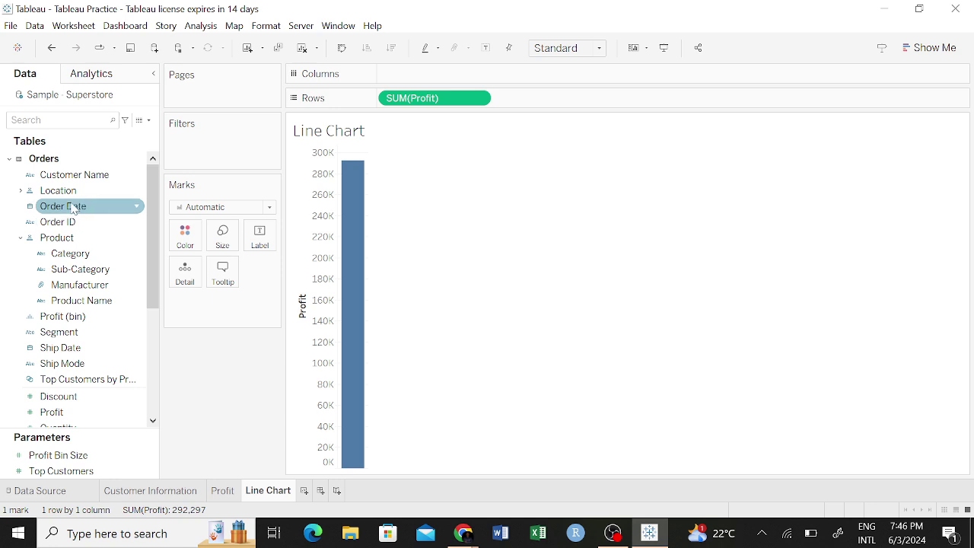
Put Order Date on Columns and inspect YEAR(Order Date) profit points, from about 52K to 95,926.
{"action": "left_click", "coordinate": [67, 211]}
{"action": "left_click_drag", "start_coordinate": [66, 211], "coordinate": [416, 82]}
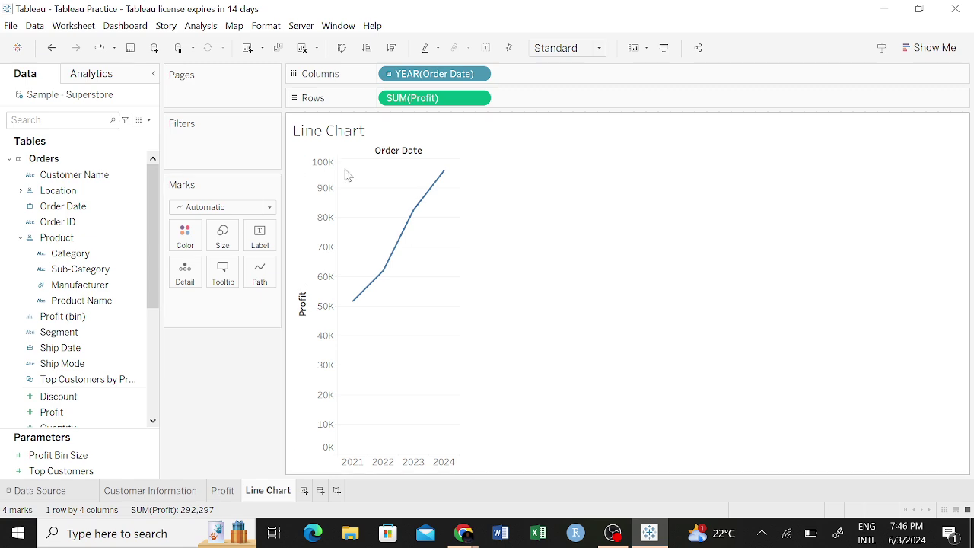
{"action": "mouse_move", "coordinate": [442, 182]}
{"action": "mouse_move", "coordinate": [358, 301]}
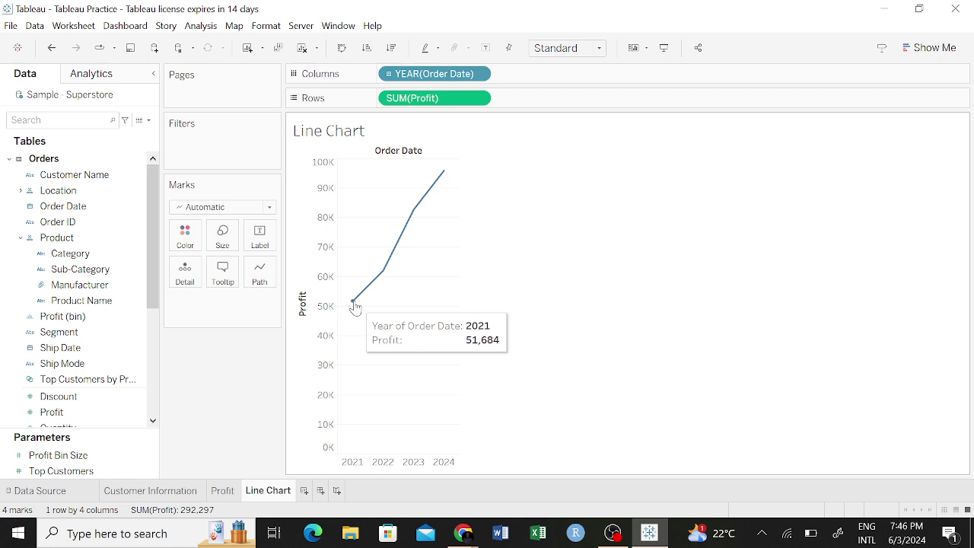
{"action": "mouse_move", "coordinate": [374, 280]}
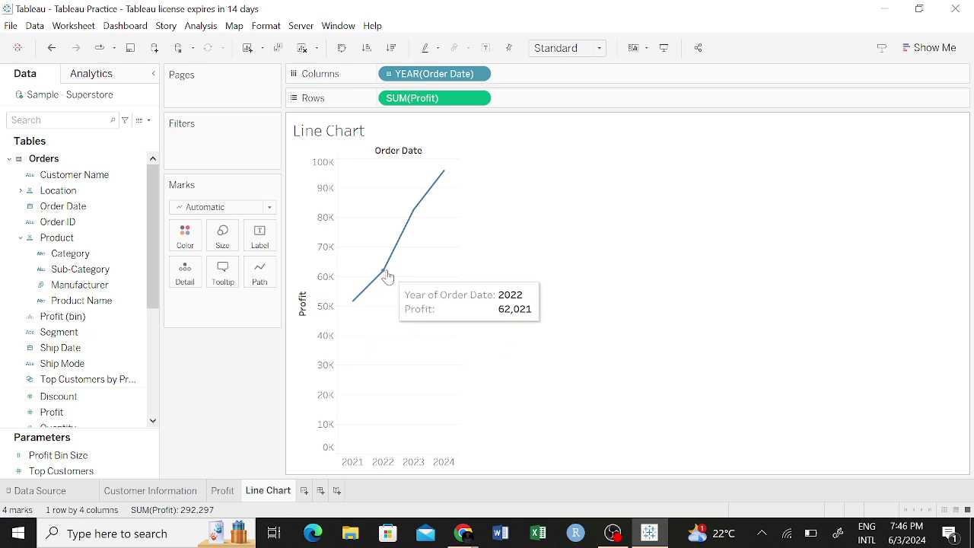
{"action": "mouse_move", "coordinate": [416, 210]}
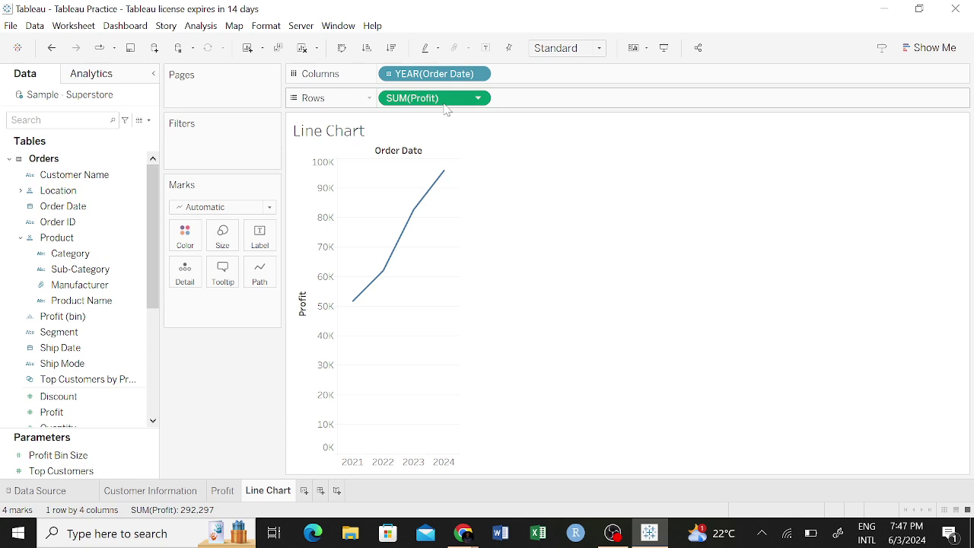
{"action": "left_click", "coordinate": [480, 99]}
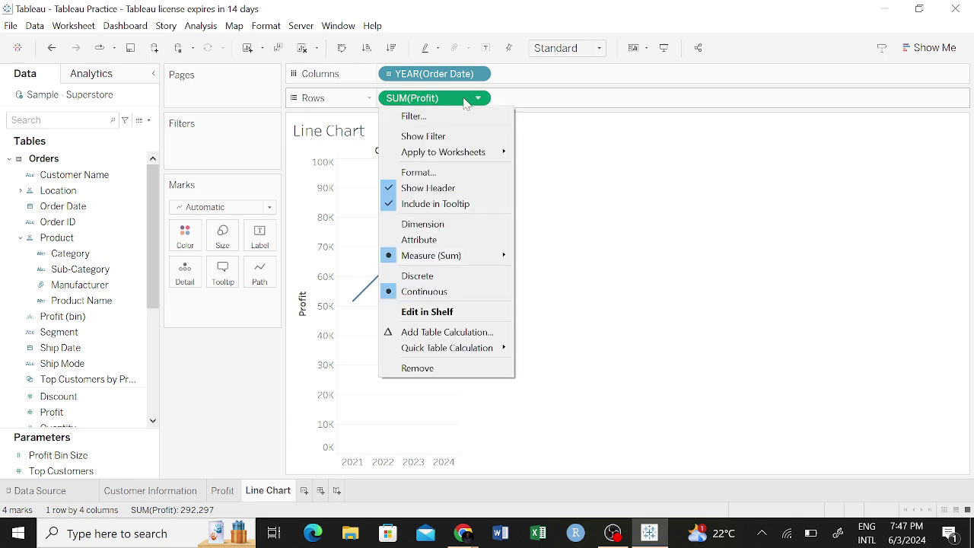
{"action": "left_click", "coordinate": [422, 103]}
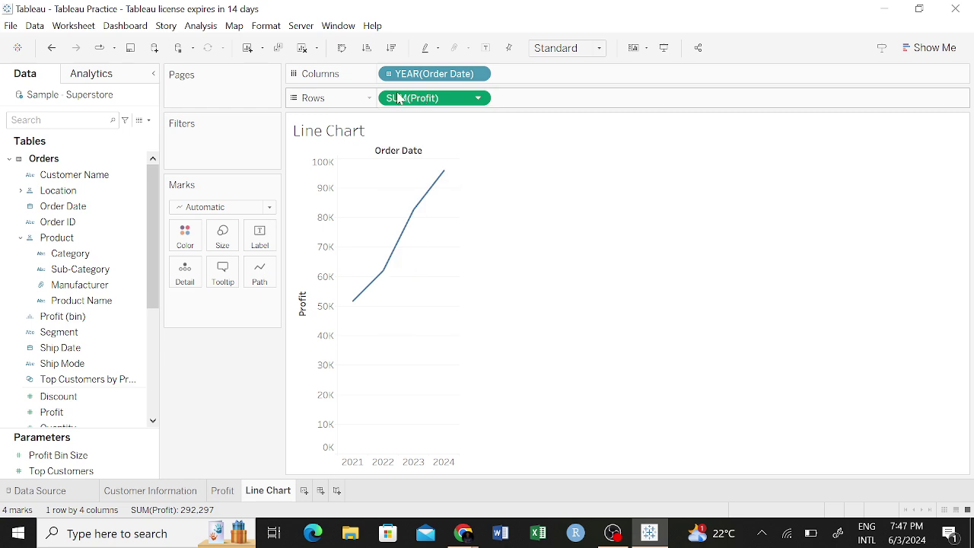
{"action": "right_click", "coordinate": [414, 104]}
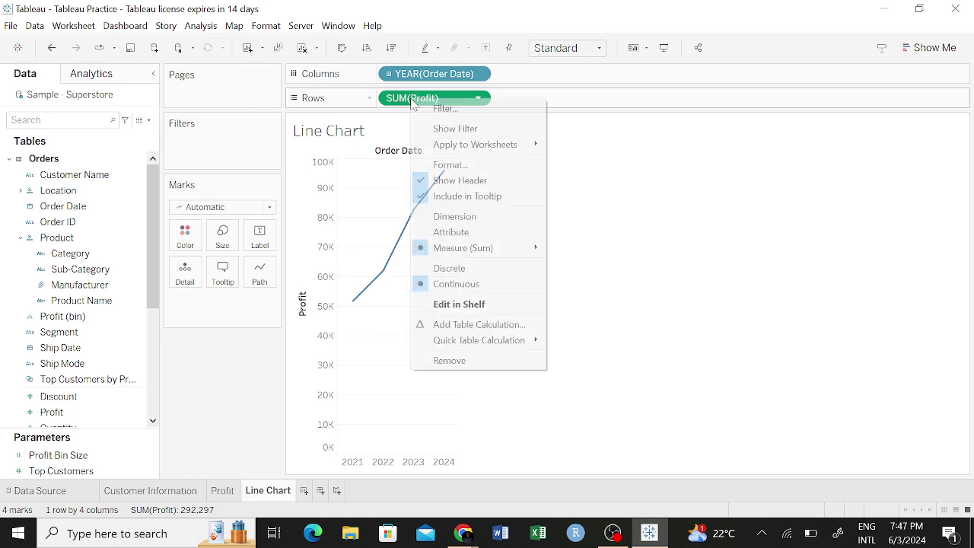
{"action": "left_click", "coordinate": [403, 97]}
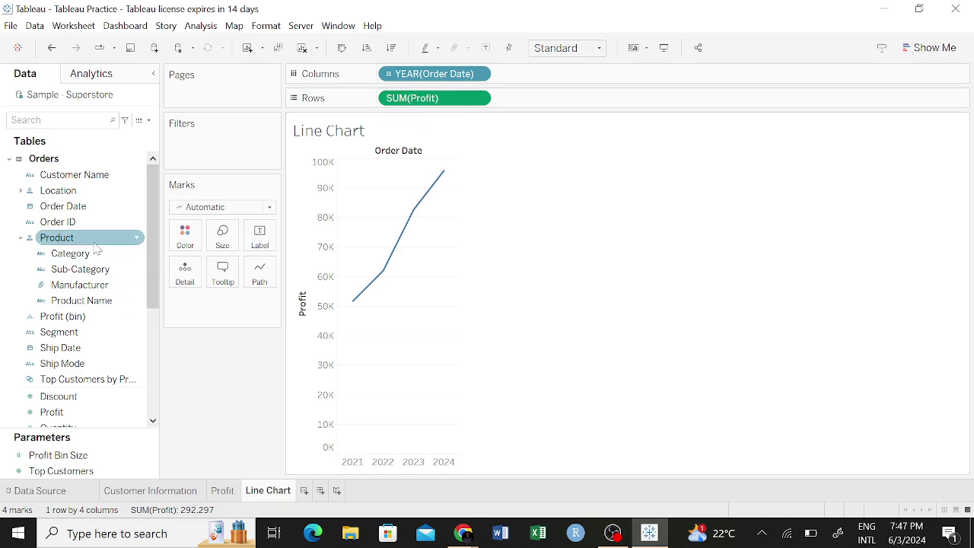
{"action": "right_click", "coordinate": [439, 95]}
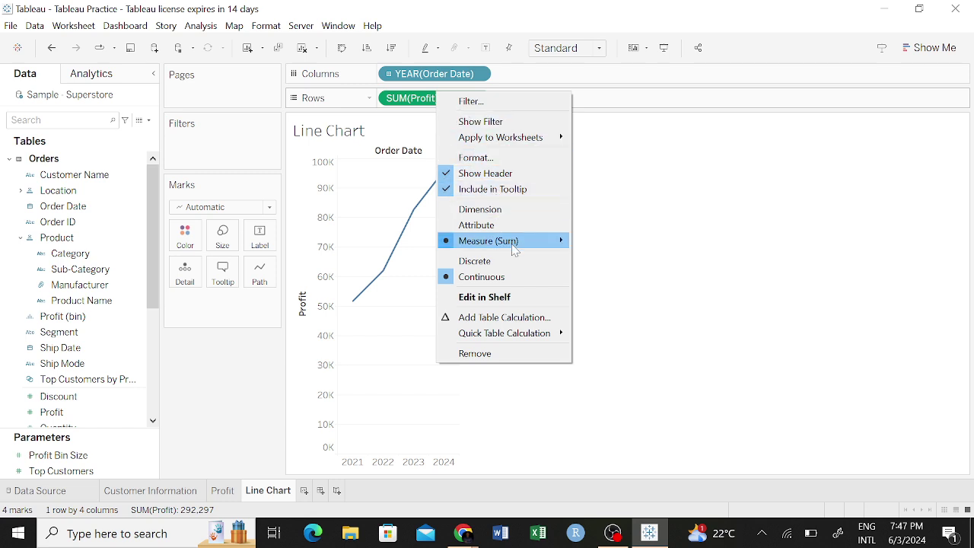
{"action": "mouse_move", "coordinate": [536, 242]}
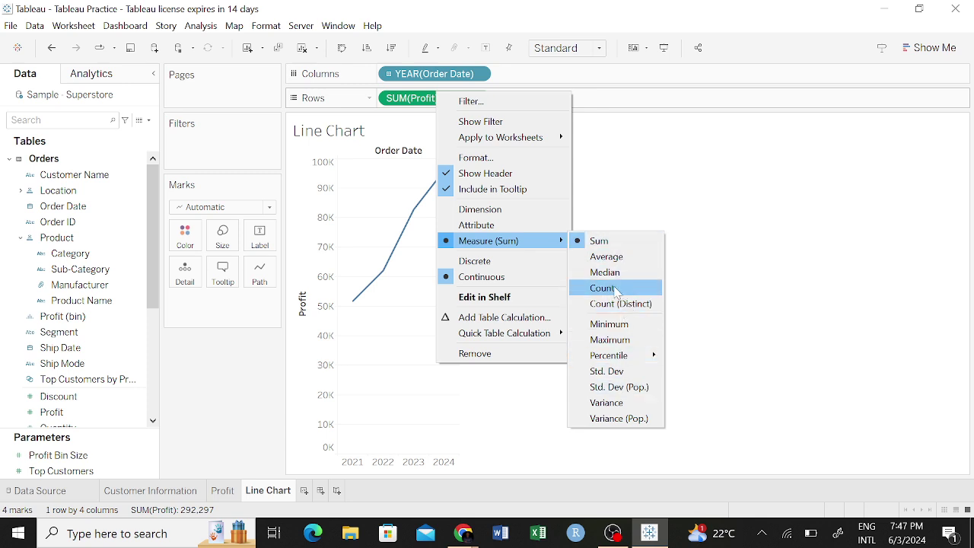
{"action": "left_click", "coordinate": [611, 289]}
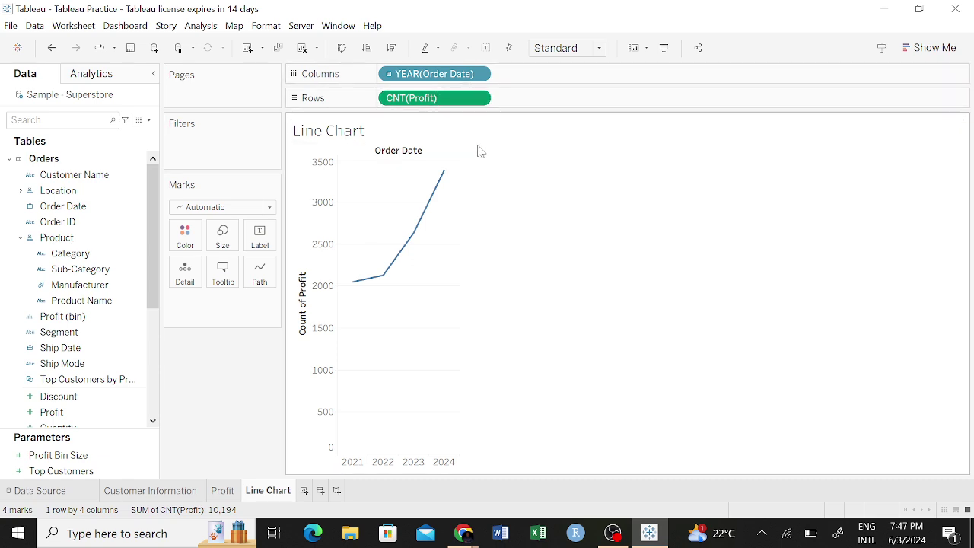
{"action": "left_click", "coordinate": [479, 98]}
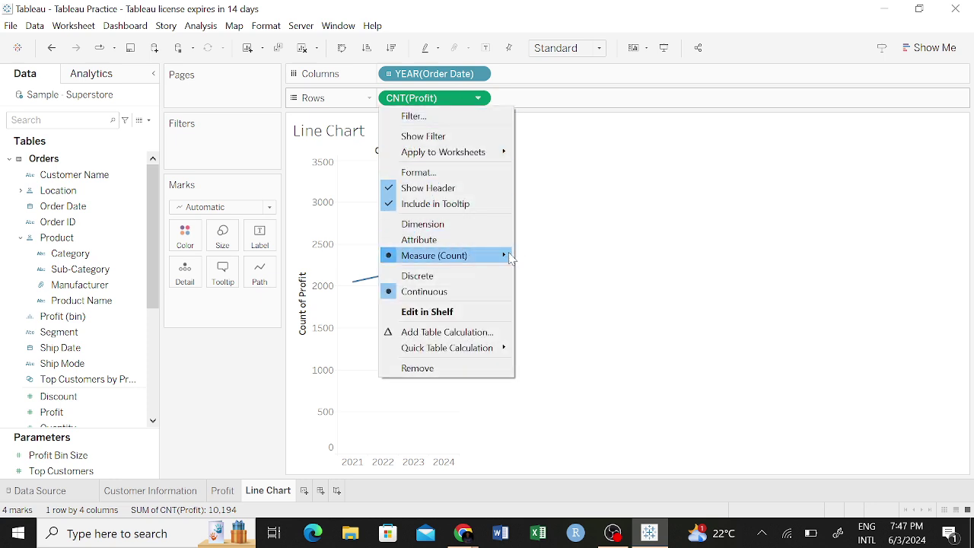
{"action": "mouse_move", "coordinate": [502, 253]}
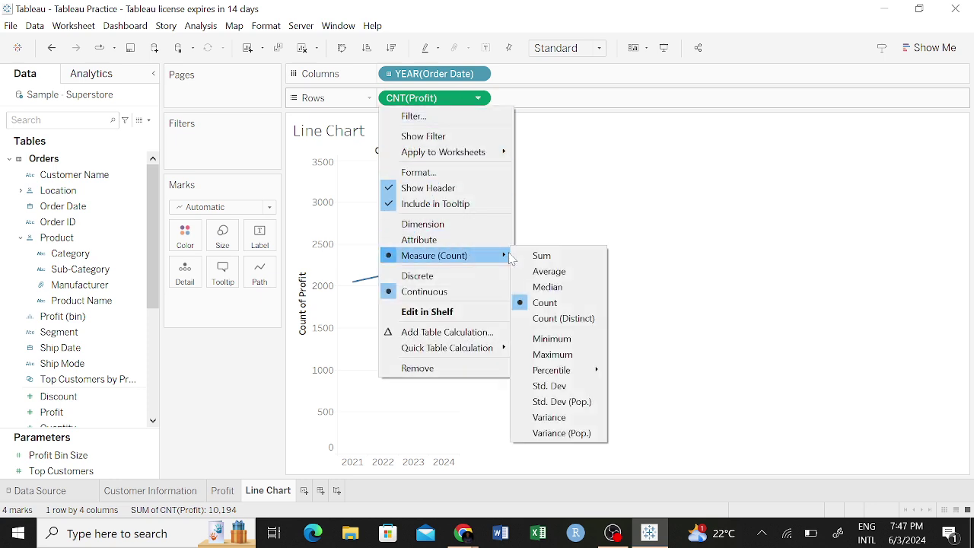
{"action": "left_click", "coordinate": [556, 261]}
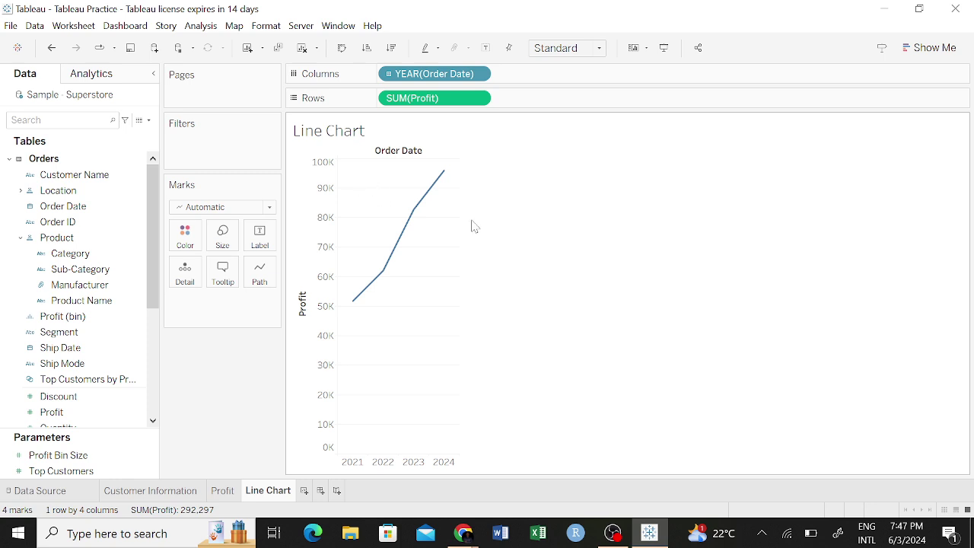
{"action": "mouse_move", "coordinate": [351, 310]}
{"action": "mouse_move", "coordinate": [415, 216]}
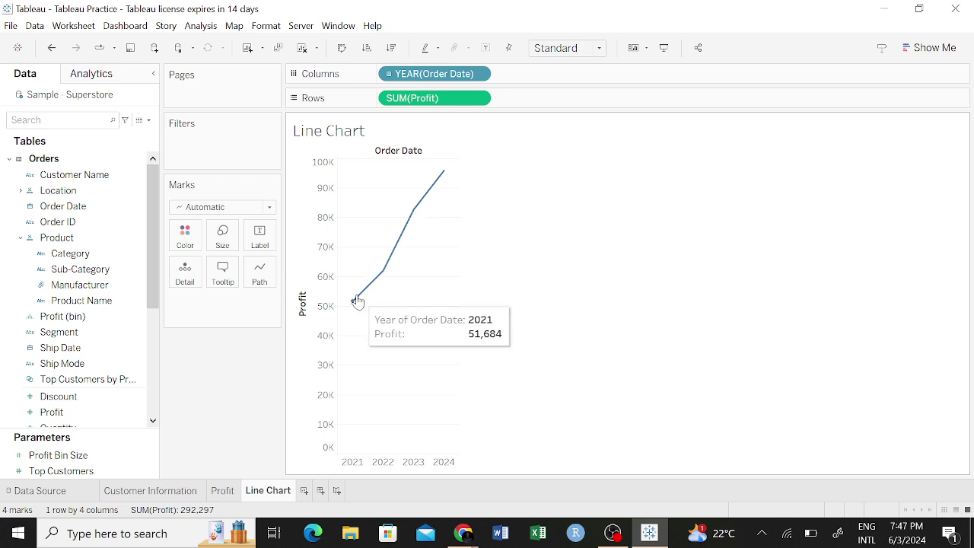
{"action": "mouse_move", "coordinate": [383, 276]}
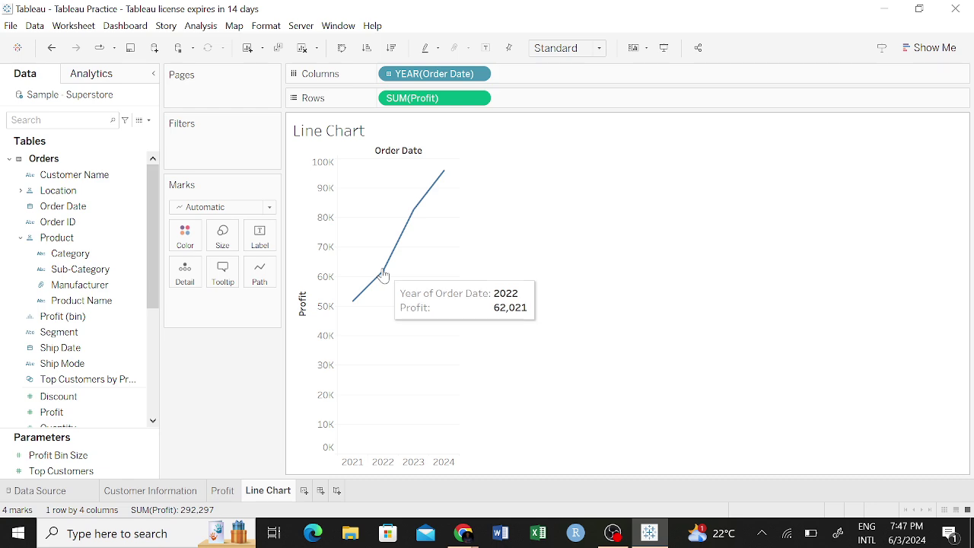
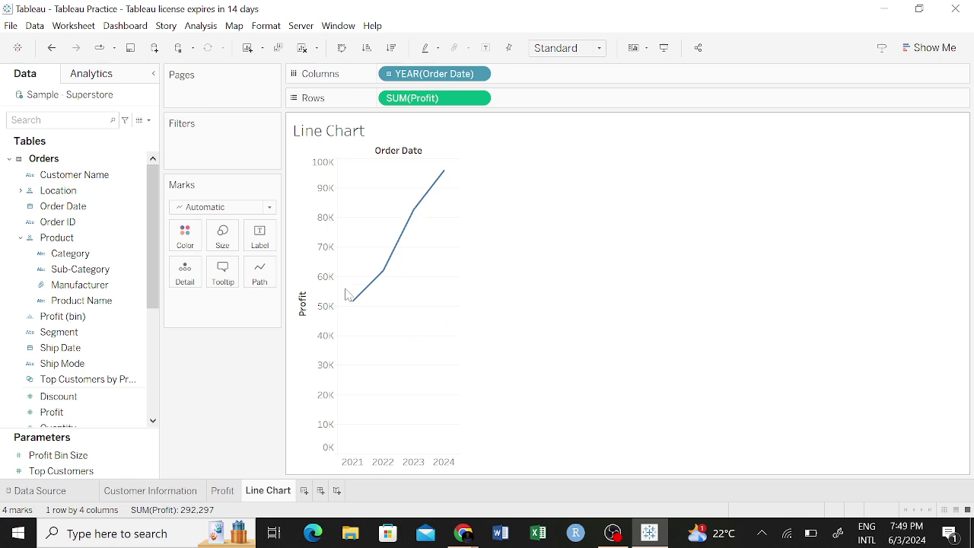
Add Category to Detail on the Marks card to split the yearly profit line into three category lines.
{"action": "mouse_move", "coordinate": [406, 232]}
{"action": "mouse_move", "coordinate": [394, 248]}
{"action": "left_click", "coordinate": [69, 254]}
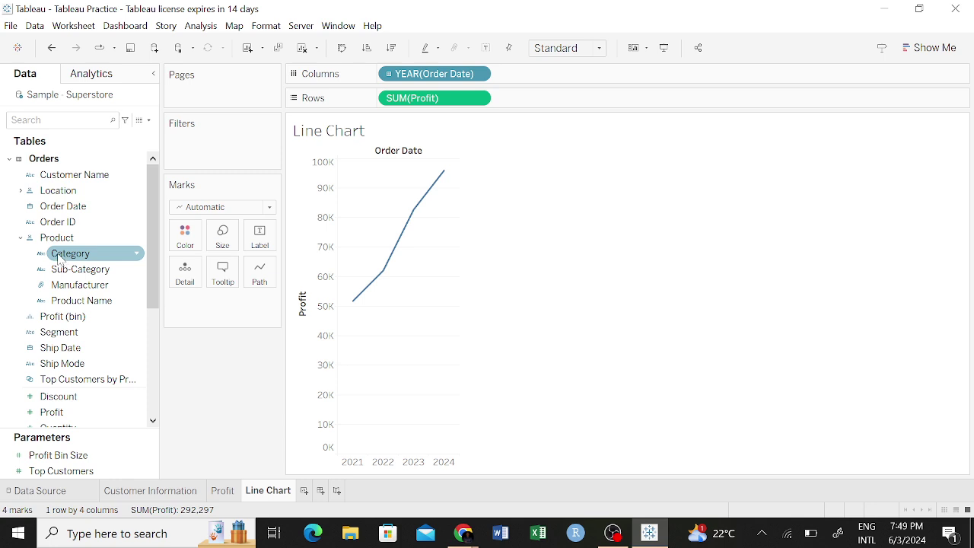
{"action": "left_click_drag", "start_coordinate": [65, 259], "coordinate": [190, 312]}
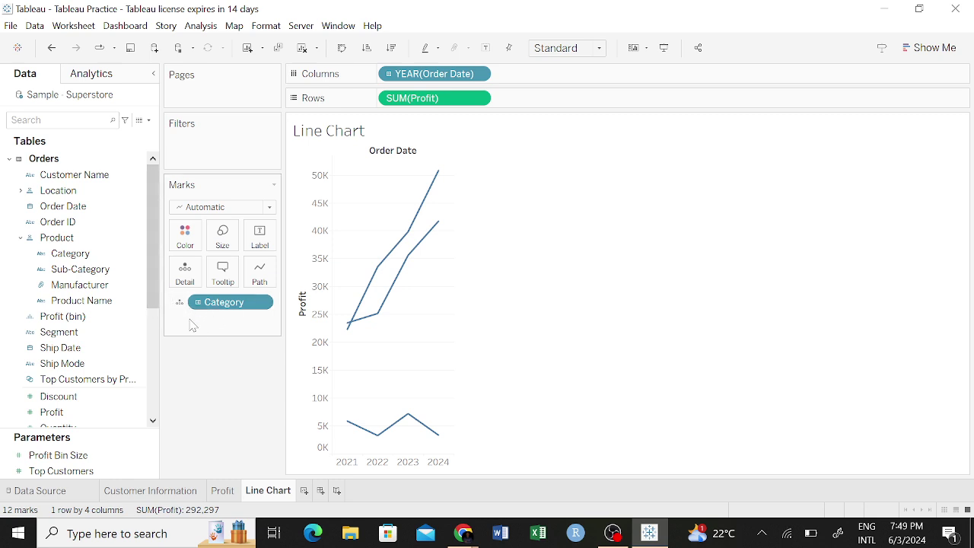
{"action": "left_click", "coordinate": [180, 302]}
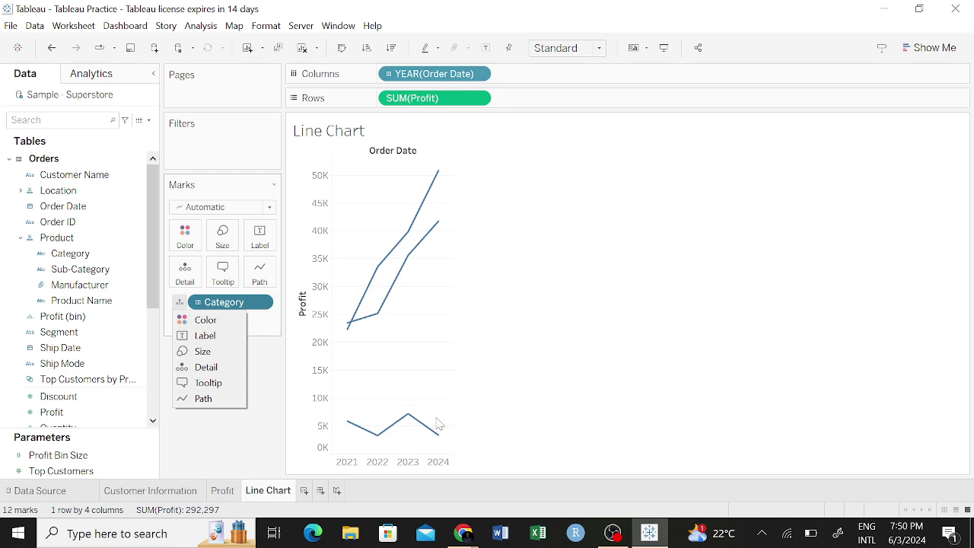
Move Category from Detail to Color to colour the Furniture, Office Supplies and Technology lines and add a legend.
{"action": "left_click", "coordinate": [227, 320]}
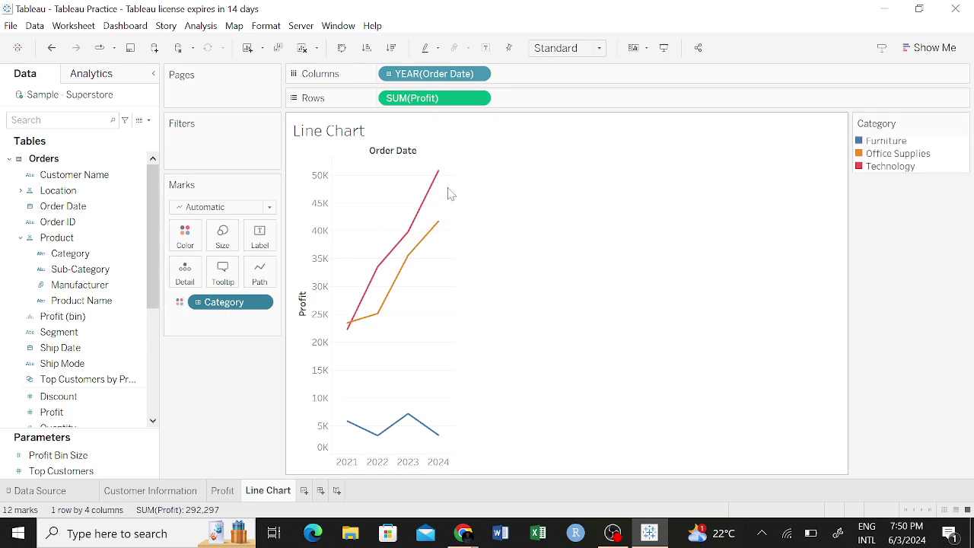
{"action": "mouse_move", "coordinate": [438, 181]}
{"action": "mouse_move", "coordinate": [390, 434]}
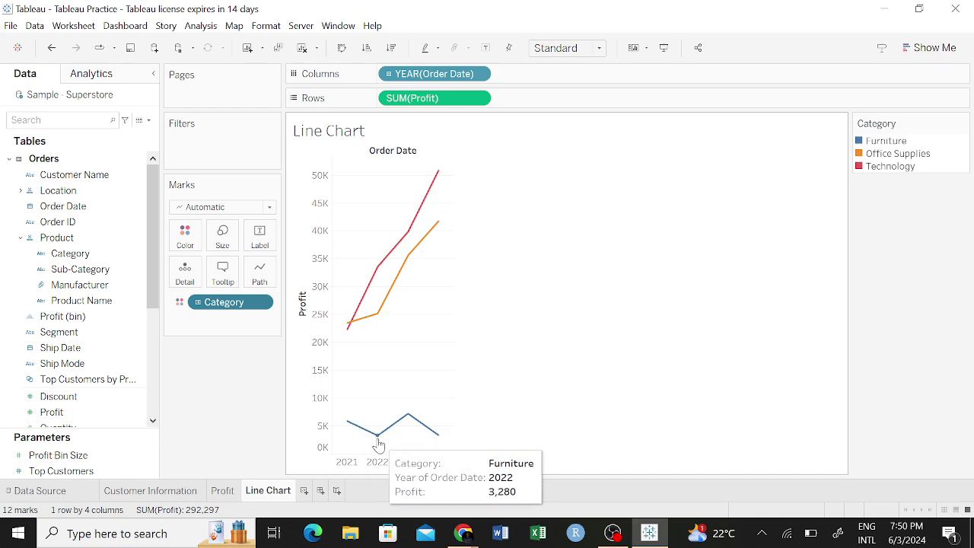
{"action": "mouse_move", "coordinate": [409, 416]}
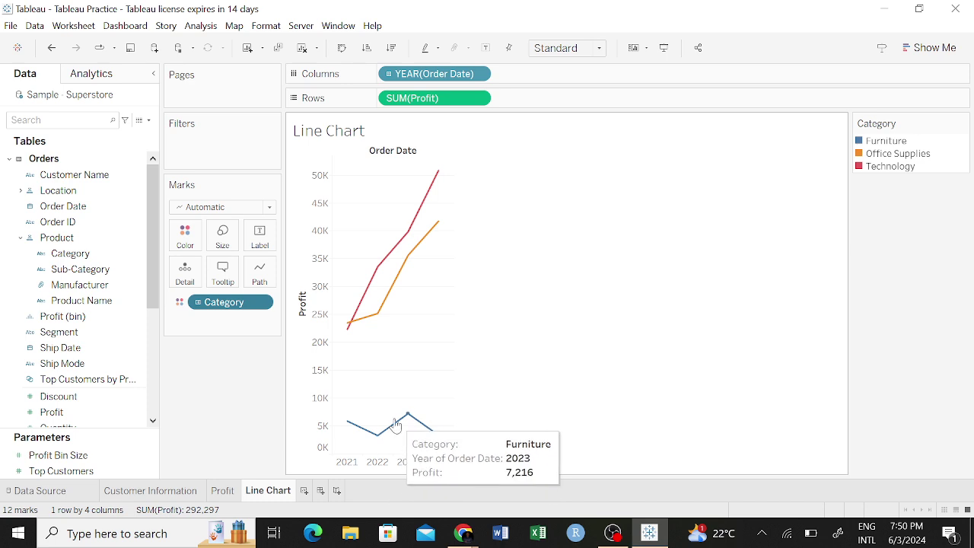
{"action": "mouse_move", "coordinate": [440, 445]}
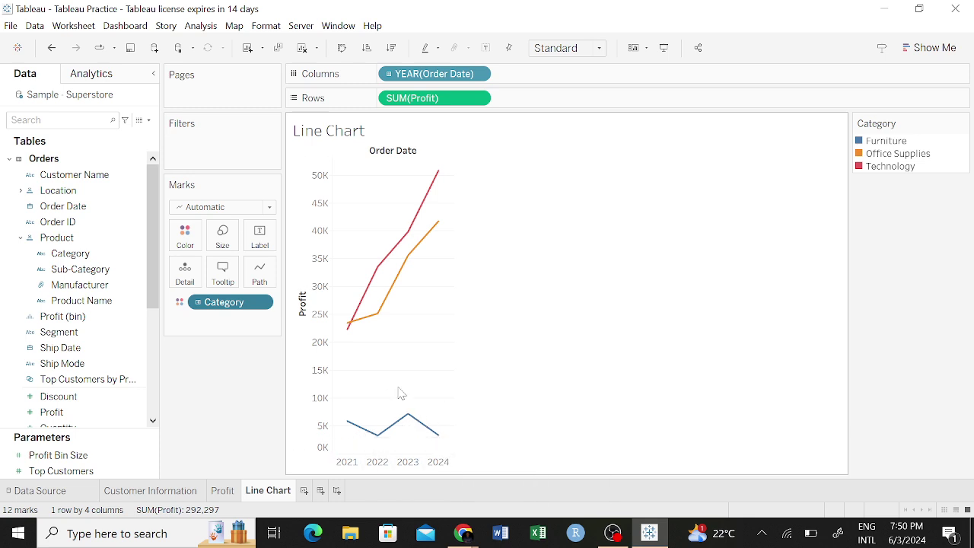
{"action": "mouse_move", "coordinate": [355, 327]}
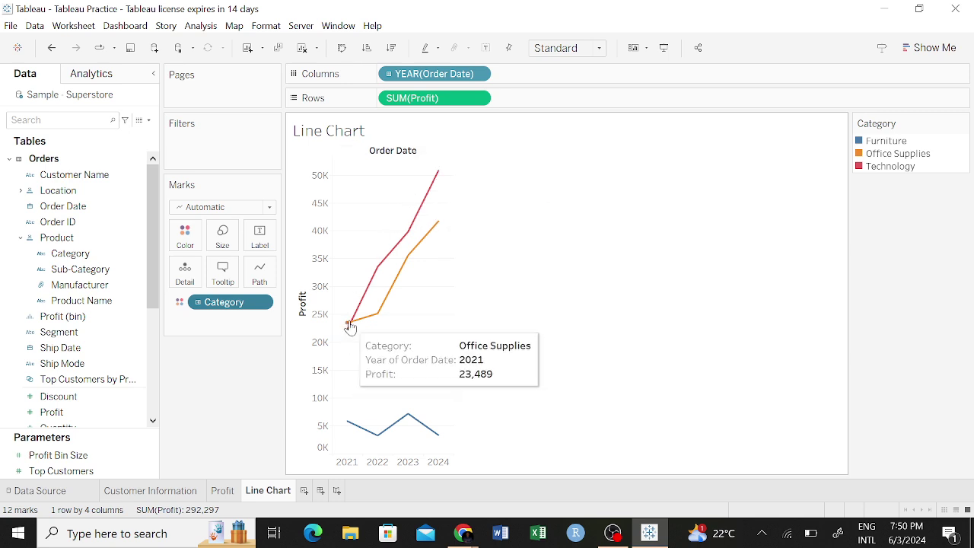
{"action": "mouse_move", "coordinate": [433, 227]}
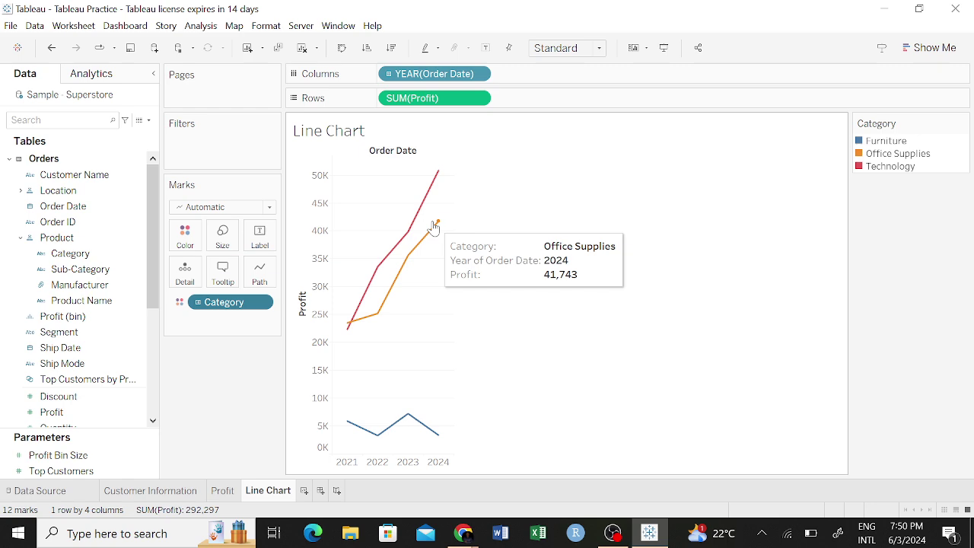
{"action": "mouse_move", "coordinate": [434, 191]}
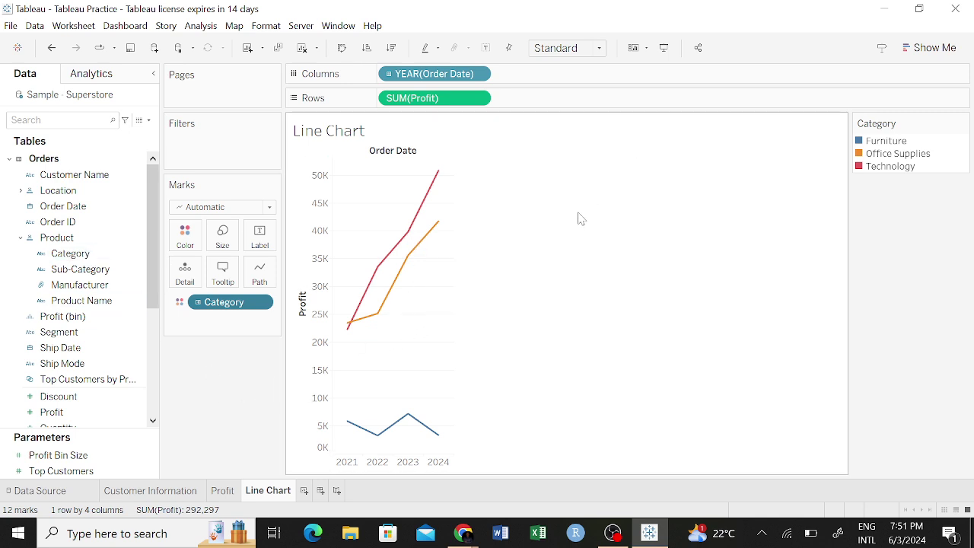
Compare discrete and continuous lines in Show Me, finishing on a continuous Year of Order Date line chart.
{"action": "left_click", "coordinate": [930, 47]}
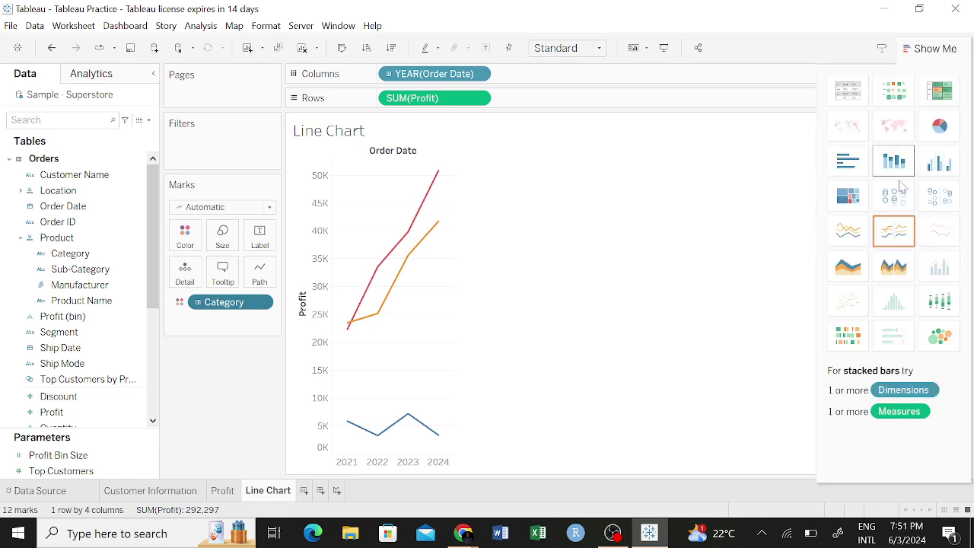
{"action": "left_click", "coordinate": [892, 239]}
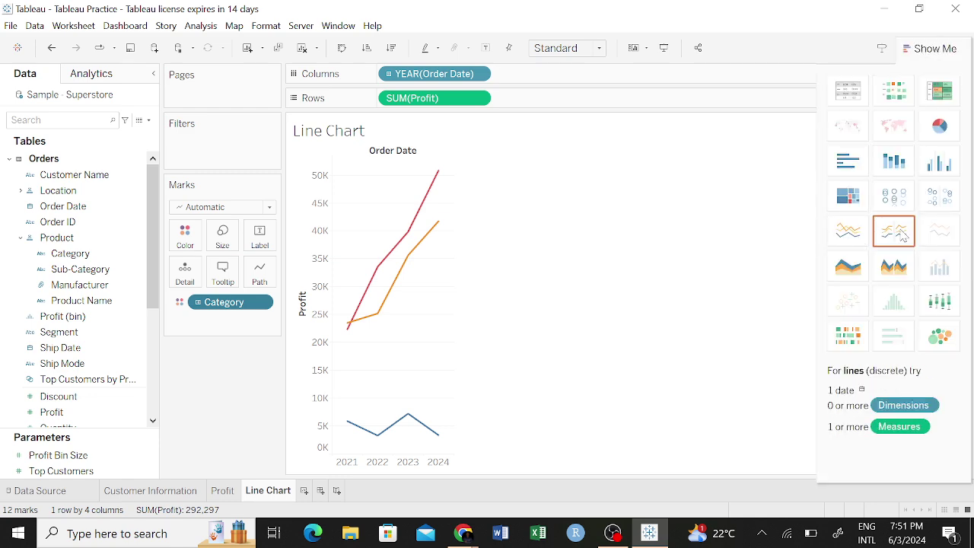
{"action": "left_click", "coordinate": [856, 235]}
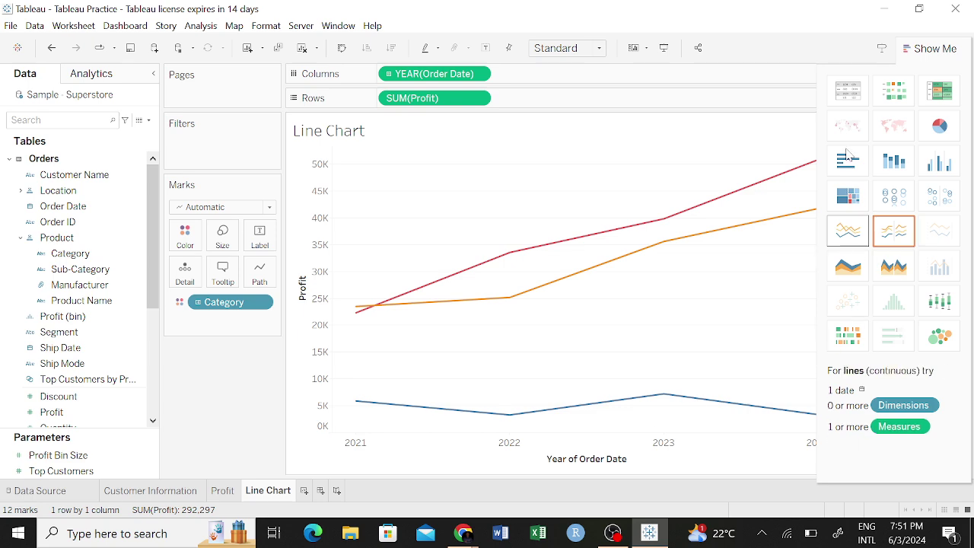
{"action": "mouse_move", "coordinate": [926, 48]}
{"action": "left_mouse_down"}
{"action": "mouse_move", "coordinate": [937, 66]}
{"action": "mouse_move", "coordinate": [929, 55]}
{"action": "left_mouse_up"}
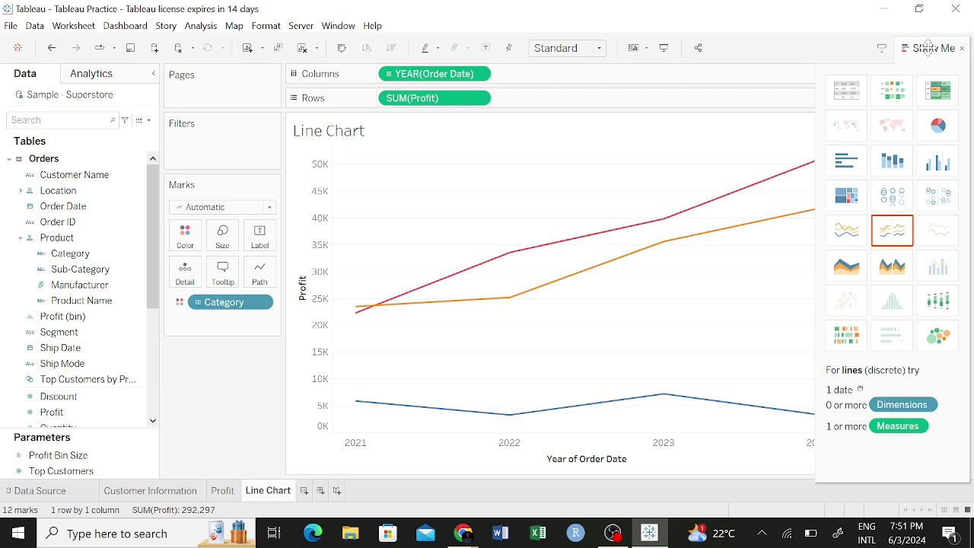
{"action": "left_click", "coordinate": [962, 49]}
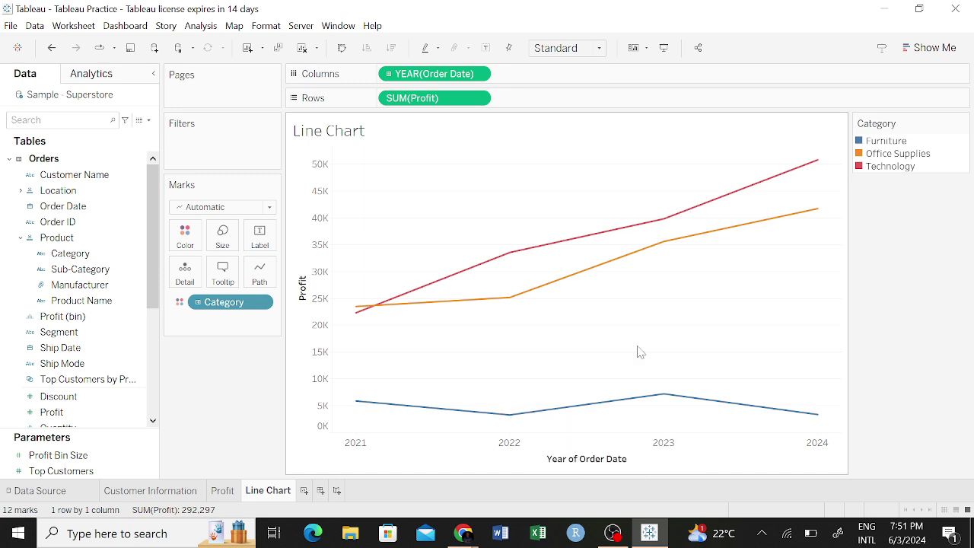
{"action": "mouse_move", "coordinate": [816, 416]}
{"action": "left_click", "coordinate": [930, 48]}
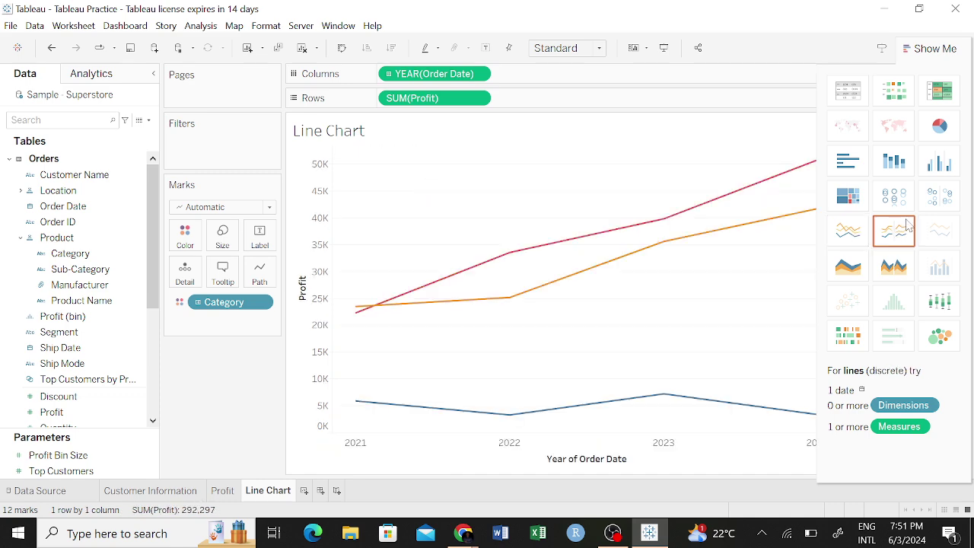
{"action": "left_click", "coordinate": [906, 224]}
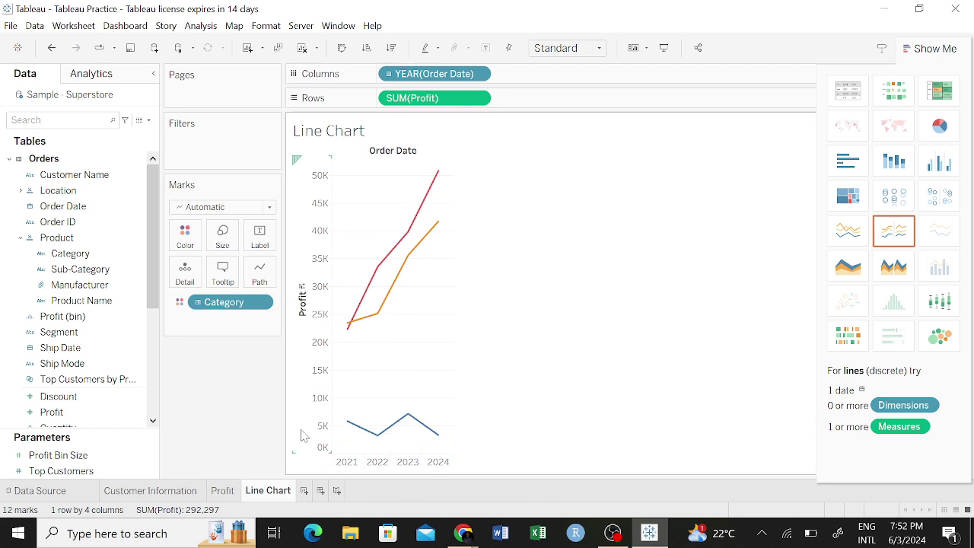
{"action": "left_click", "coordinate": [846, 237]}
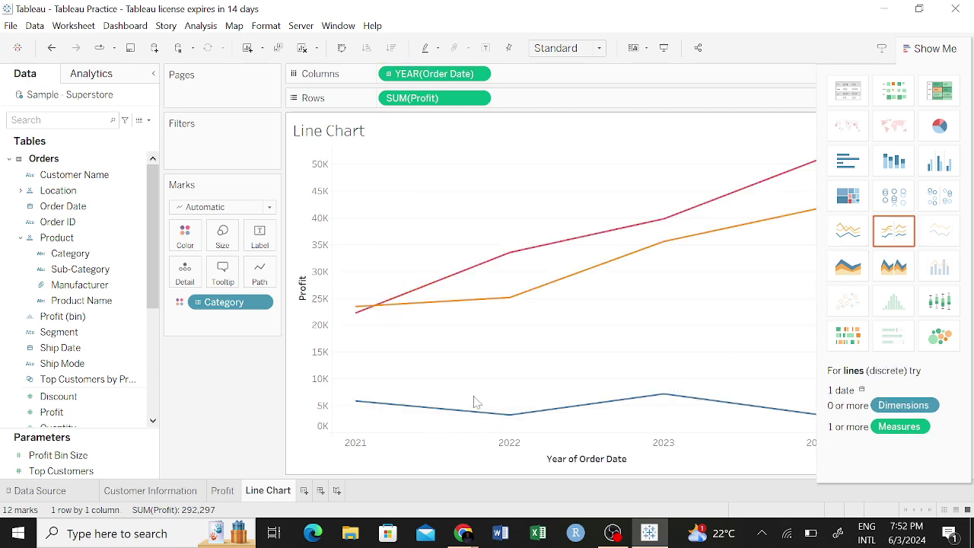
{"action": "left_click", "coordinate": [936, 50]}
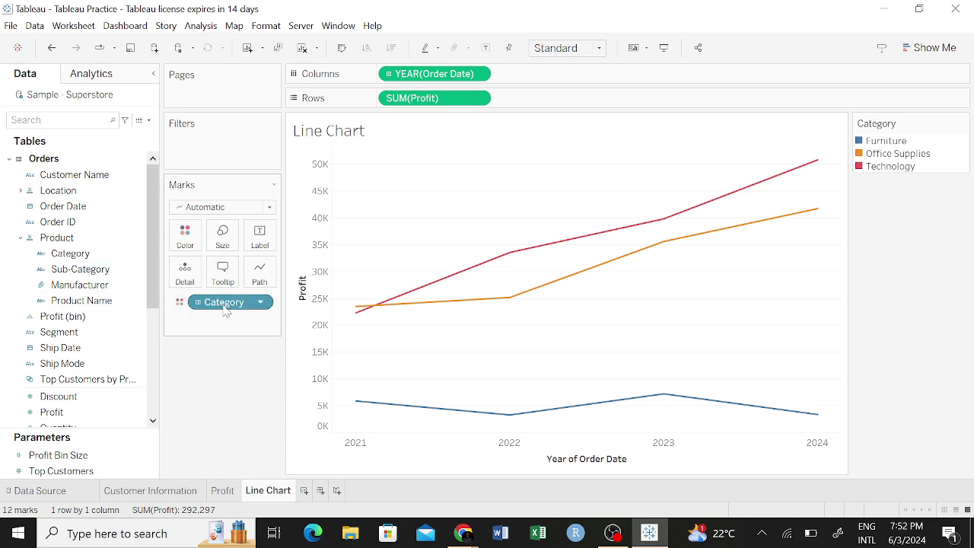
Try Category as Label, Detail and Tooltip on the Marks card, ending on Color.
{"action": "left_click", "coordinate": [181, 305]}
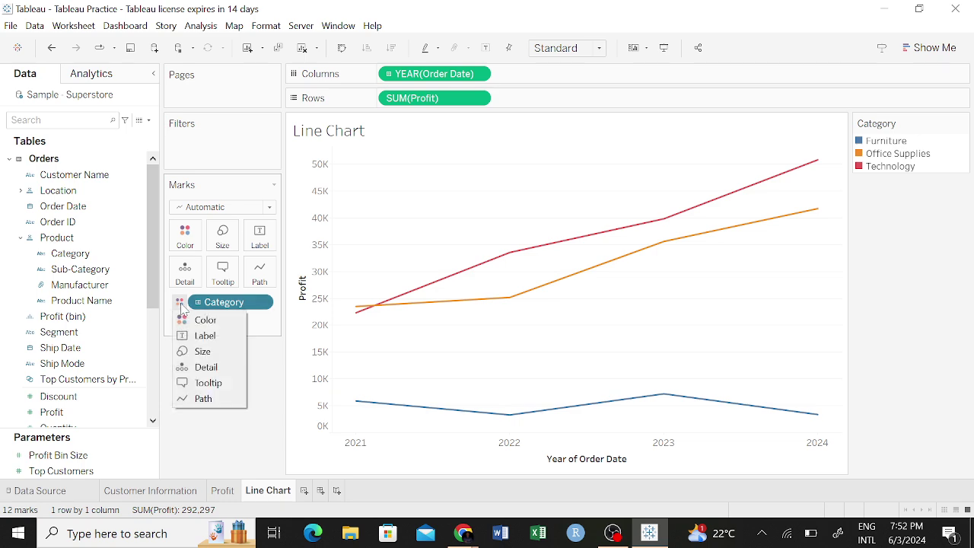
{"action": "left_click", "coordinate": [204, 337]}
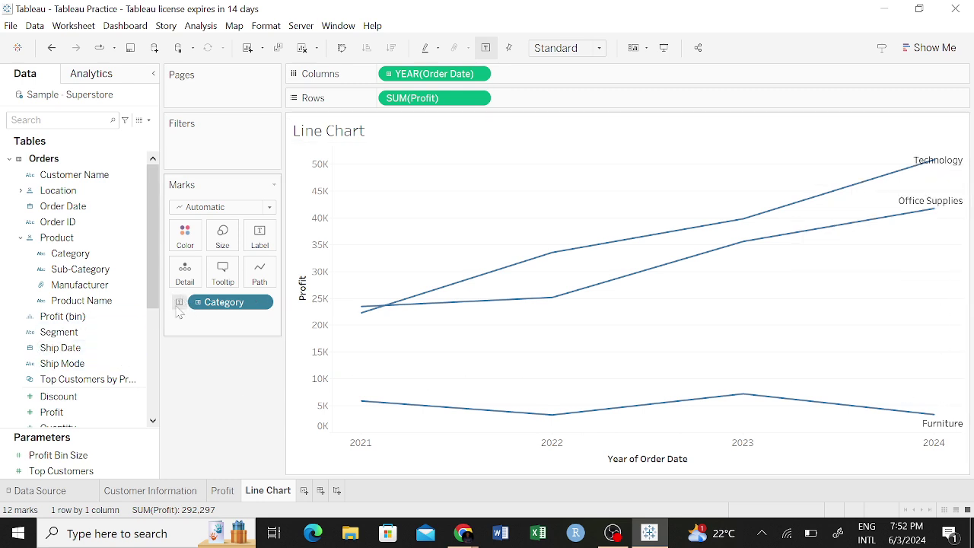
{"action": "left_click", "coordinate": [179, 304]}
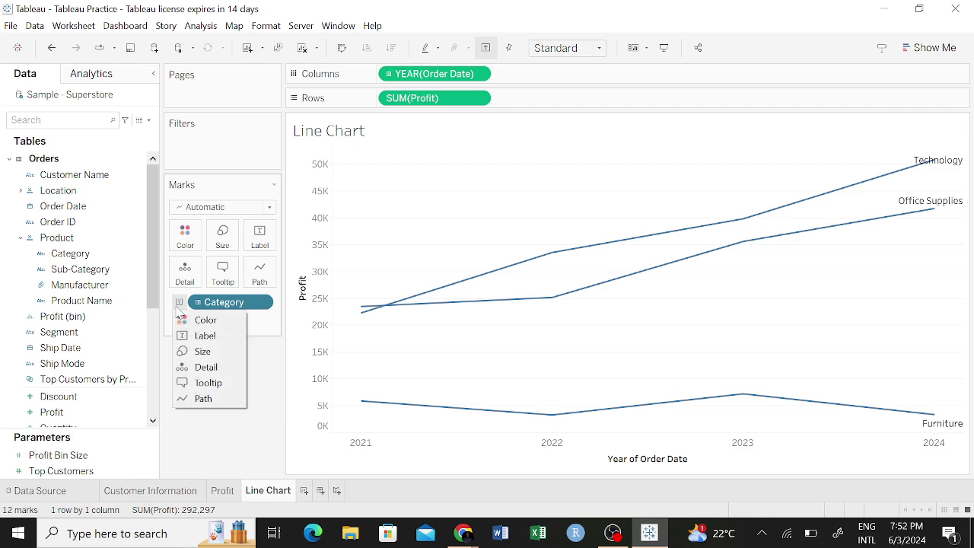
{"action": "left_click", "coordinate": [205, 367]}
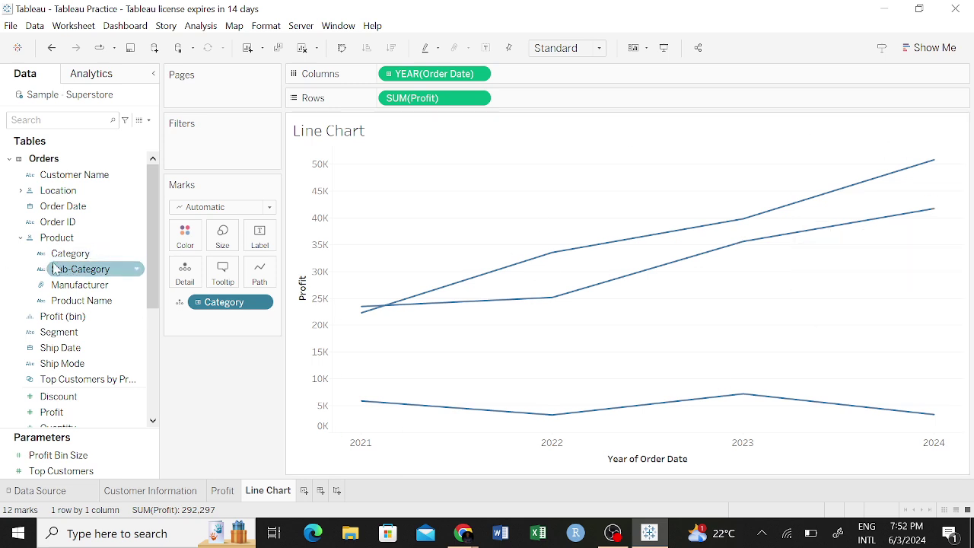
{"action": "left_click", "coordinate": [179, 304]}
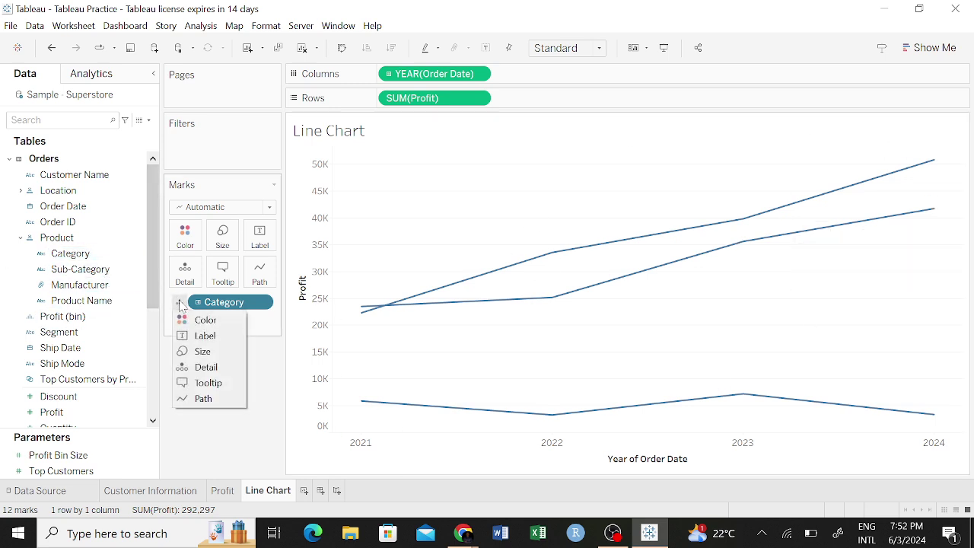
{"action": "left_click", "coordinate": [228, 367]}
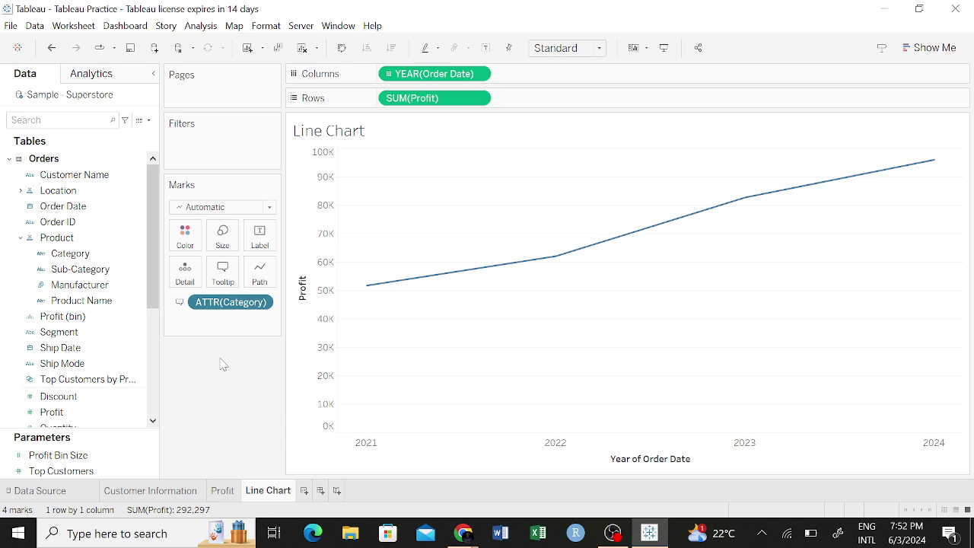
{"action": "left_click", "coordinate": [187, 304]}
{"action": "left_click", "coordinate": [202, 320]}
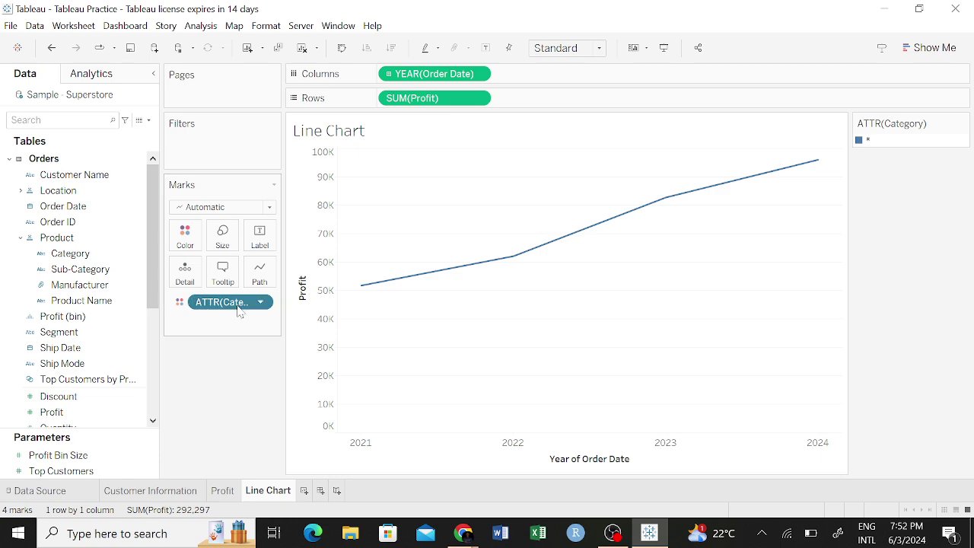
Toggle Category's tooltip inclusion and re-add it as a Detail dimension splitting the profit line.
{"action": "left_click", "coordinate": [264, 302]}
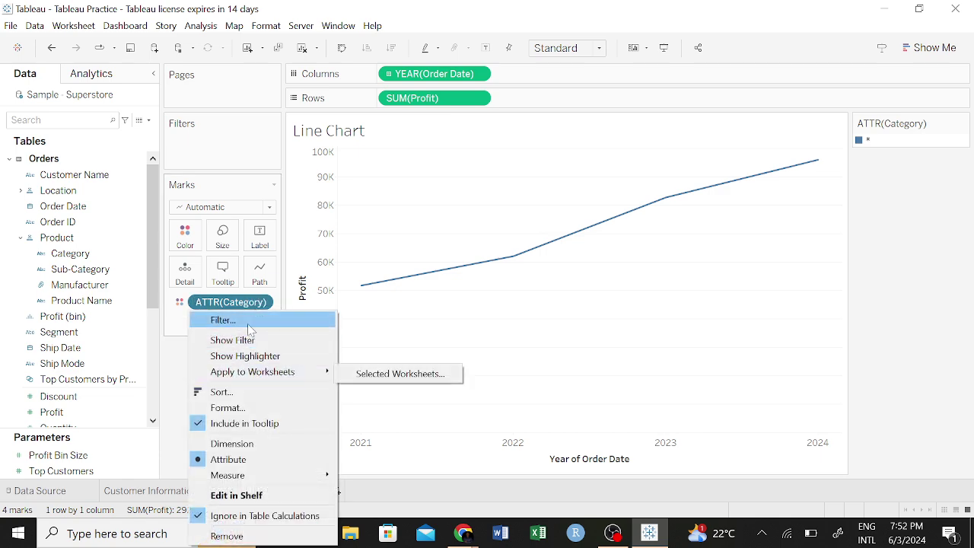
{"action": "left_click", "coordinate": [202, 424]}
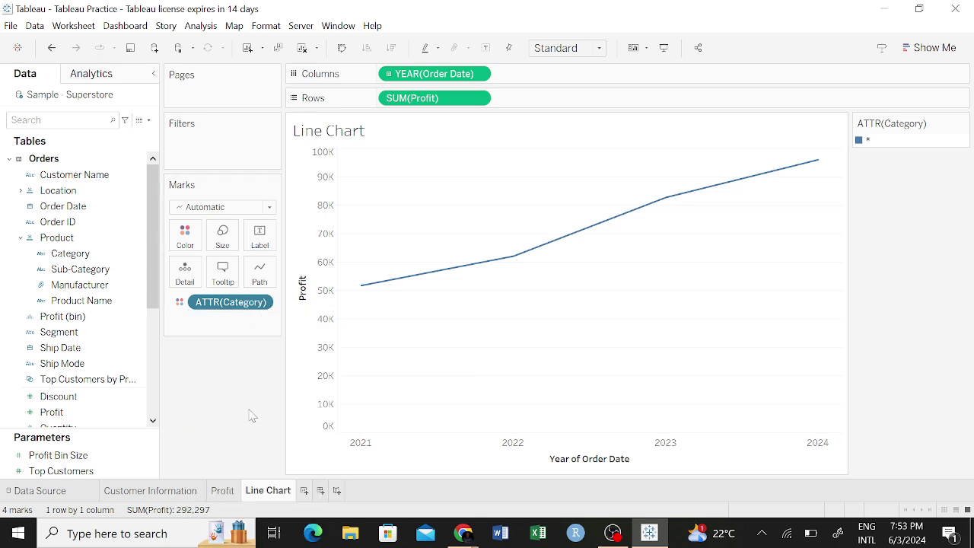
{"action": "left_click", "coordinate": [266, 303]}
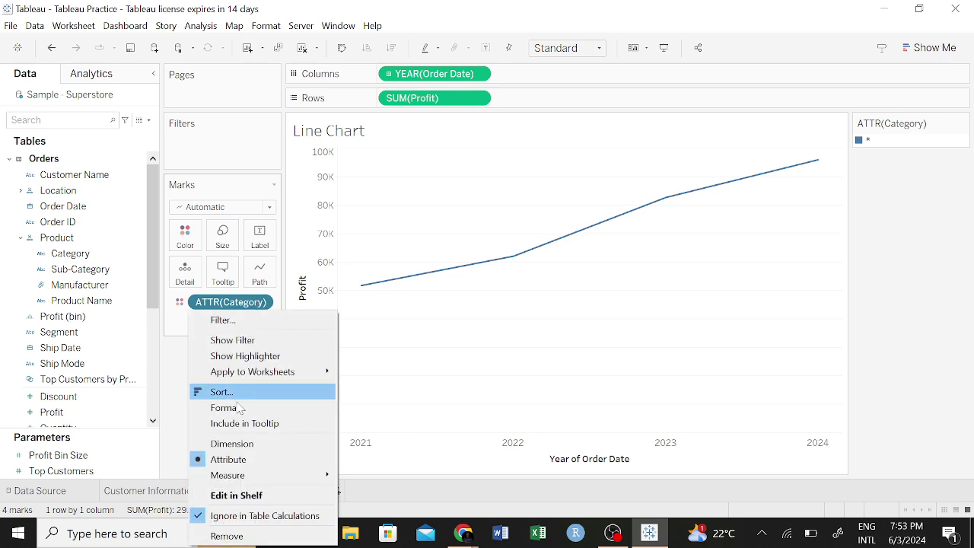
{"action": "left_click", "coordinate": [200, 516]}
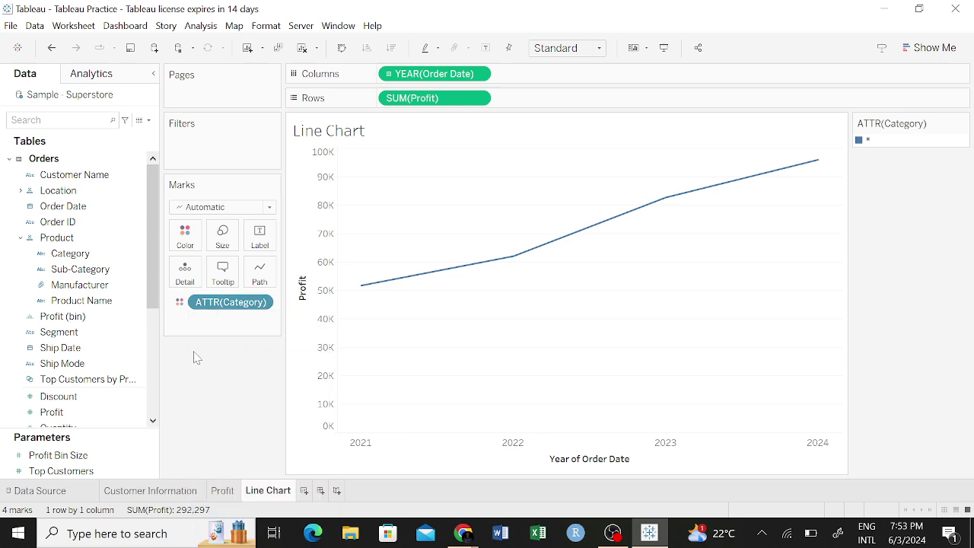
{"action": "mouse_move", "coordinate": [228, 302]}
{"action": "left_mouse_down"}
{"action": "mouse_move", "coordinate": [49, 276]}
{"action": "mouse_move", "coordinate": [89, 252]}
{"action": "mouse_move", "coordinate": [239, 282]}
{"action": "mouse_move", "coordinate": [234, 303]}
{"action": "left_mouse_up"}
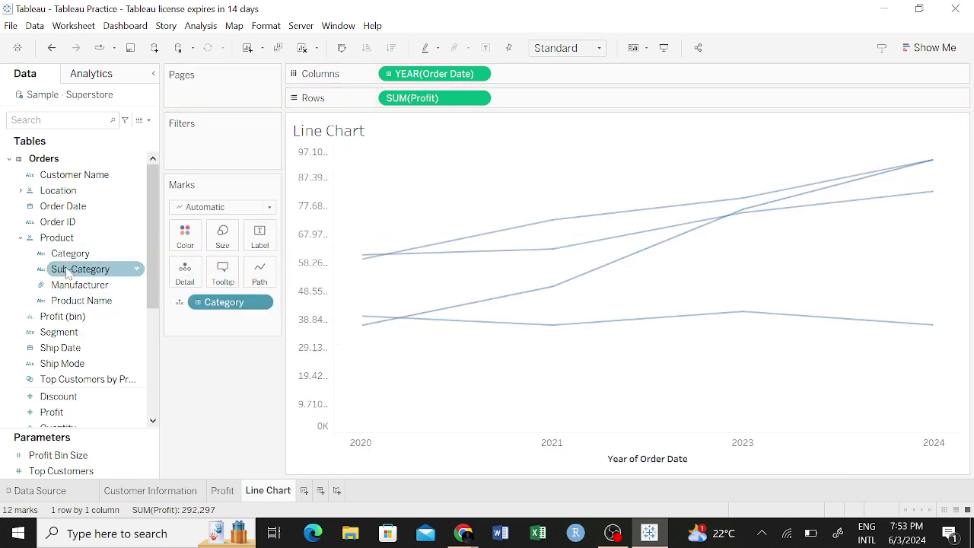
{"action": "left_click", "coordinate": [179, 302]}
Put Category on Color for per-category line colours with a legend, then save the workbook.
{"action": "left_click", "coordinate": [207, 321]}
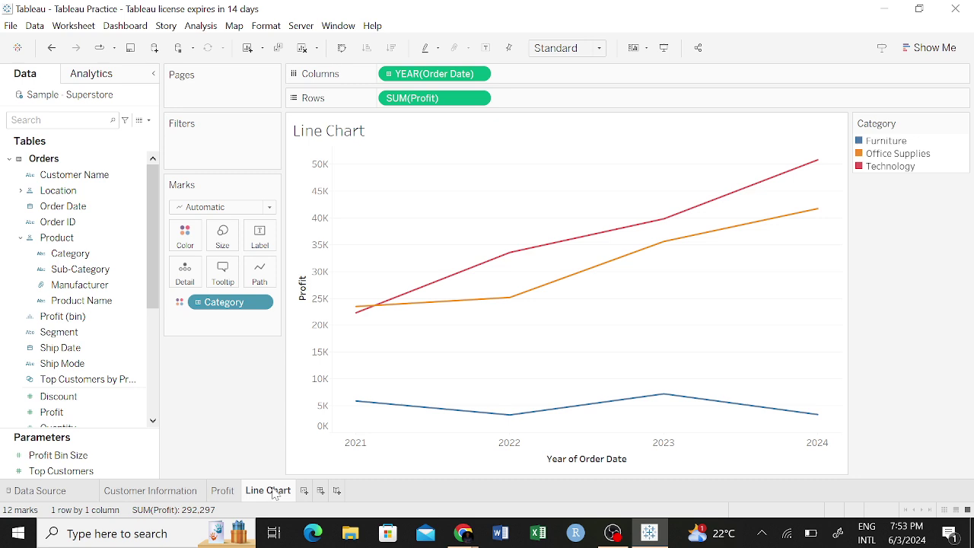
{"action": "mouse_move", "coordinate": [272, 492]}
{"action": "left_click", "coordinate": [132, 53]}
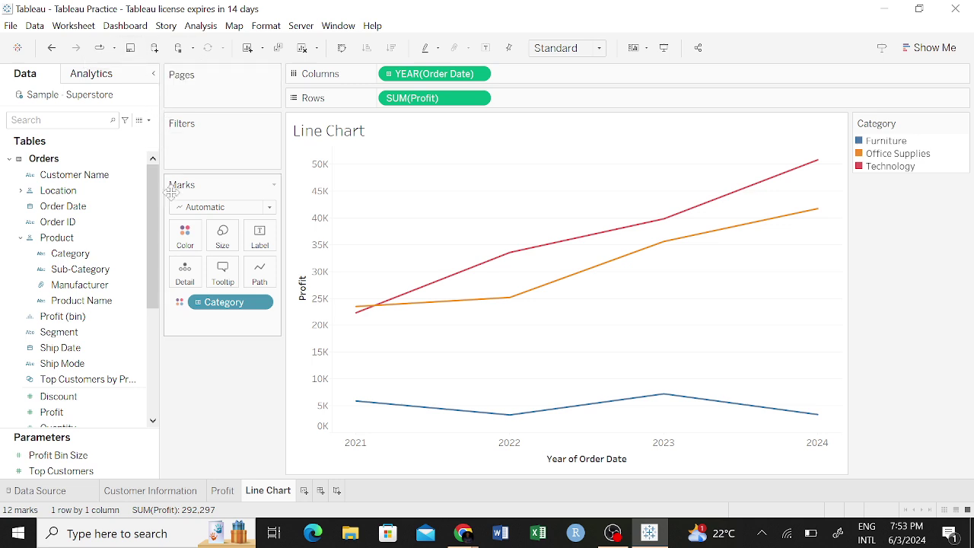
From the start page, connect to the BI Practice Data Excel file in the BI Elites folder.
{"action": "left_click", "coordinate": [20, 47]}
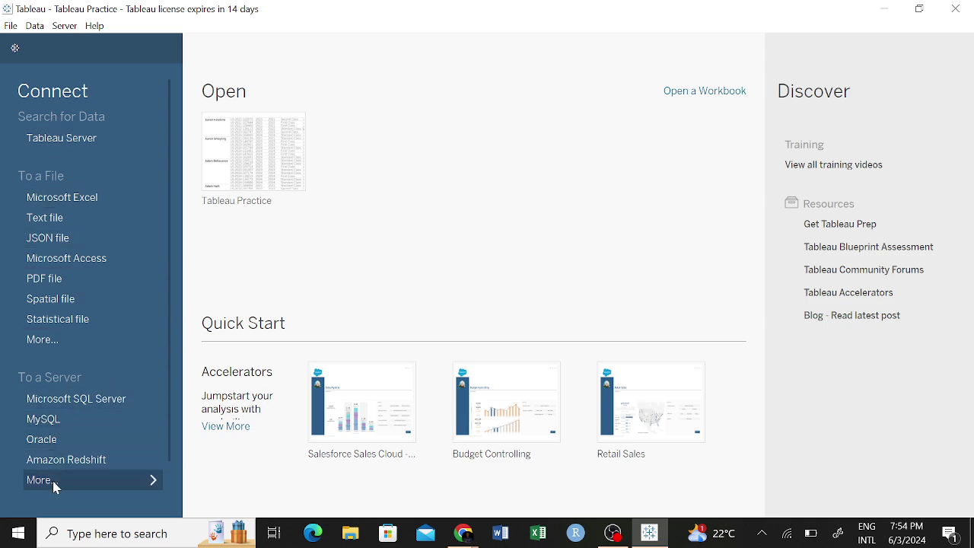
{"action": "scroll", "coordinate": [150, 418], "scroll_direction": "down", "scroll_amount": 2}
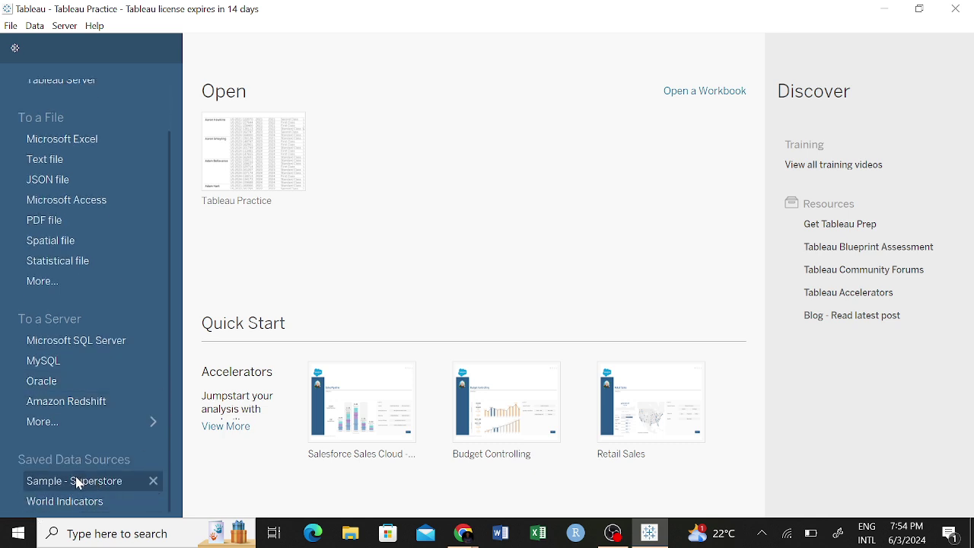
{"action": "scroll", "coordinate": [74, 236], "scroll_direction": "up", "scroll_amount": 2}
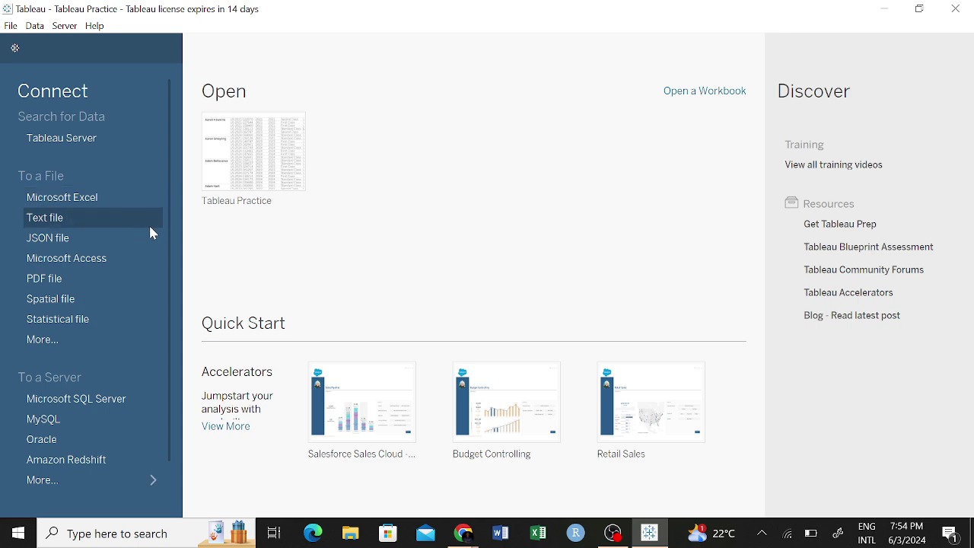
{"action": "left_click", "coordinate": [96, 204]}
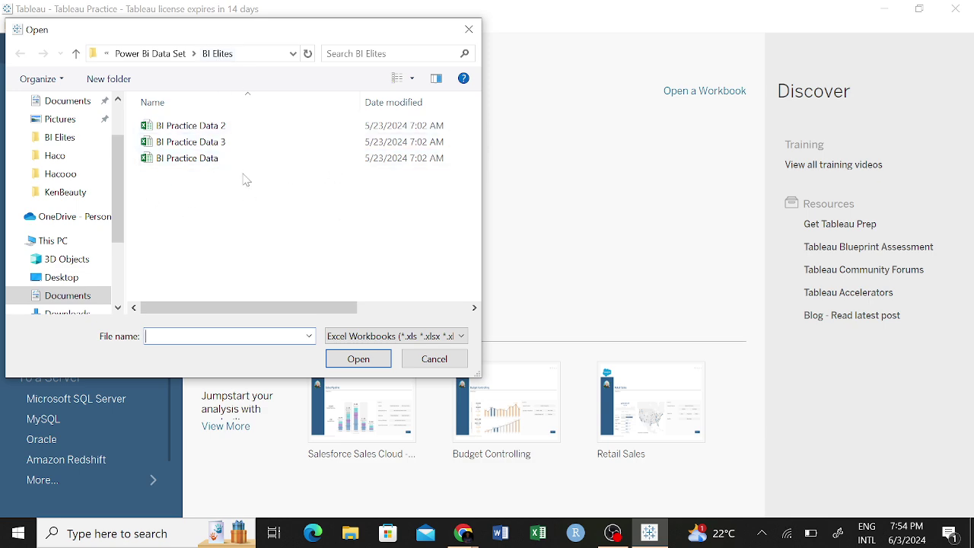
{"action": "left_click", "coordinate": [75, 54]}
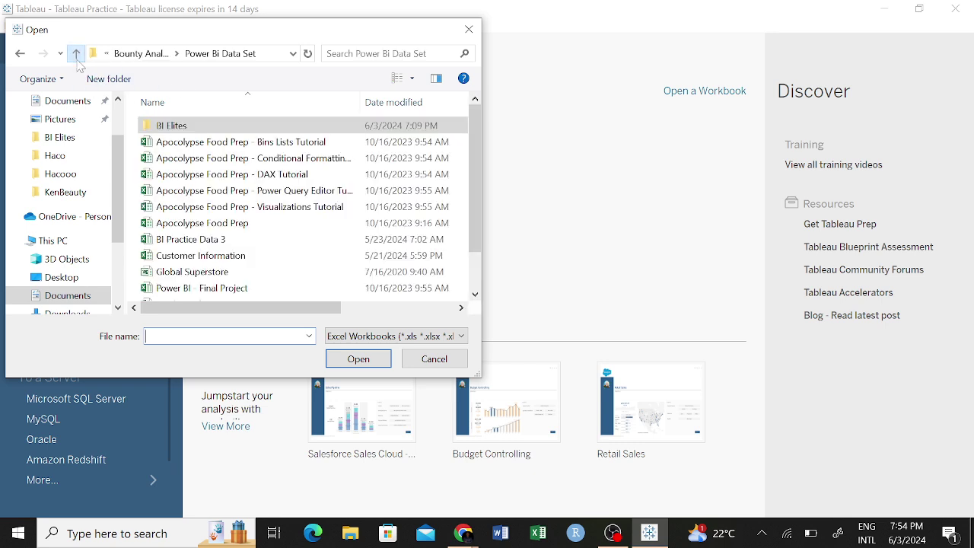
{"action": "double_click", "coordinate": [223, 127]}
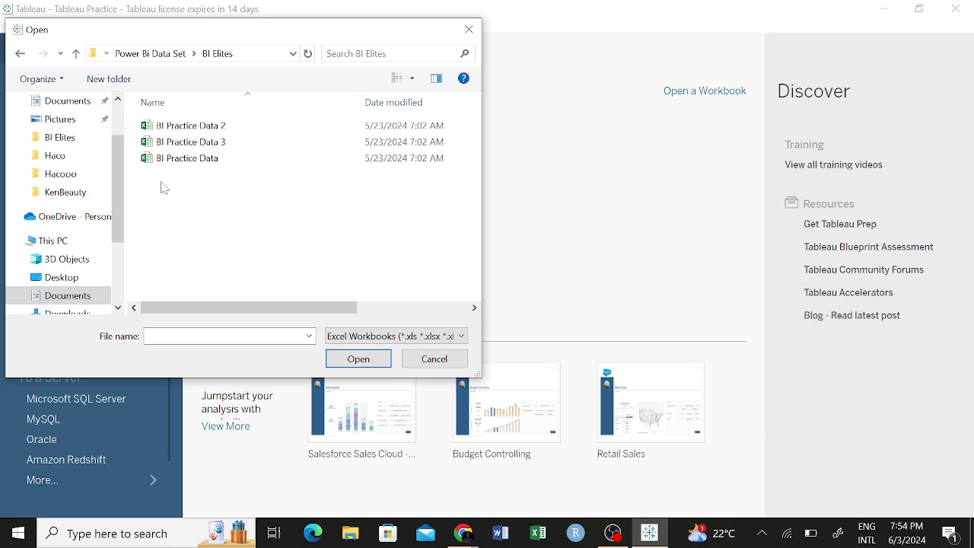
{"action": "left_click", "coordinate": [199, 160]}
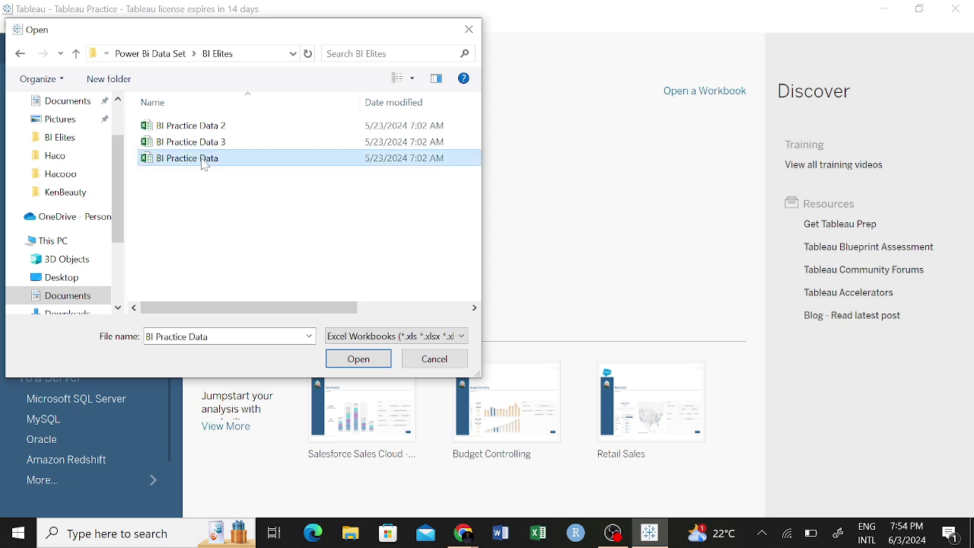
{"action": "left_click", "coordinate": [355, 361]}
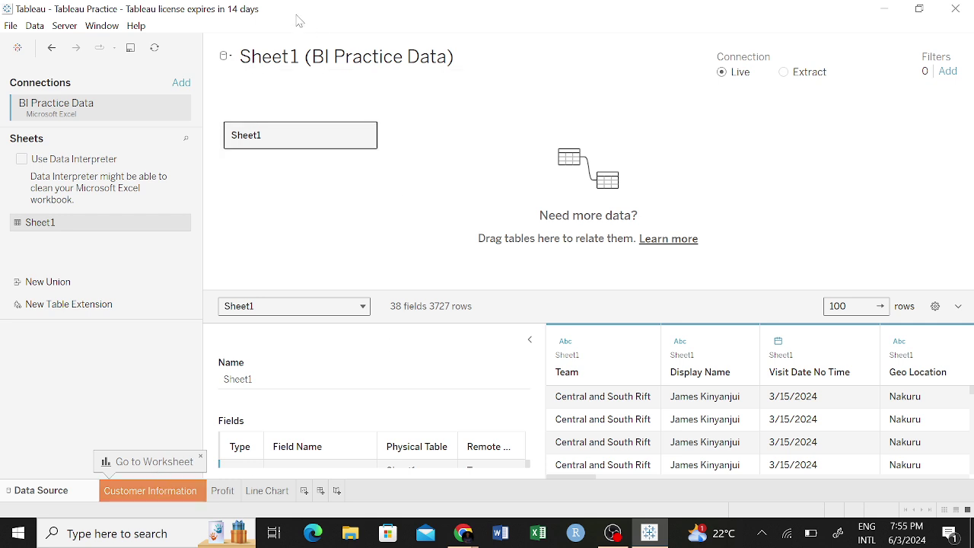
{"action": "left_click", "coordinate": [152, 493]}
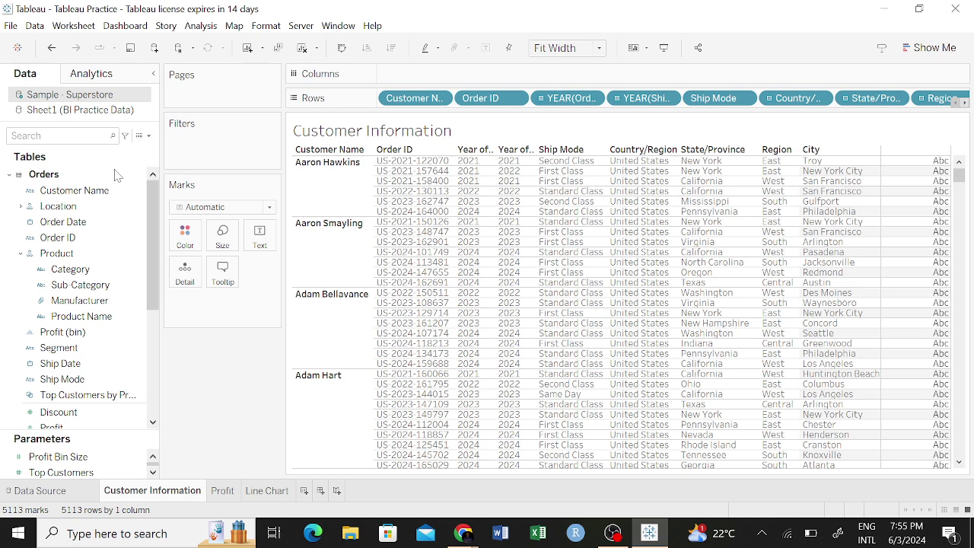
{"action": "key", "text": "ctrl+z"}
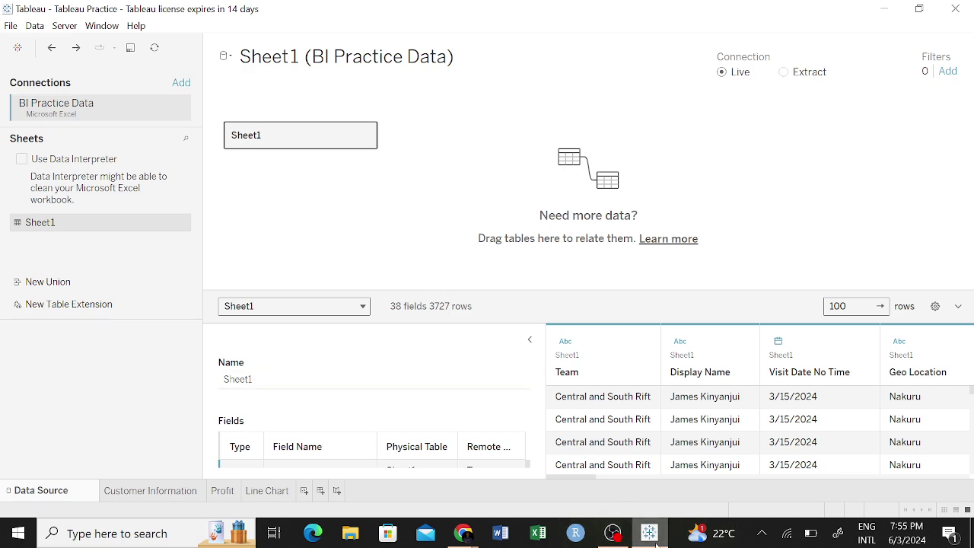
{"action": "mouse_move", "coordinate": [656, 542]}
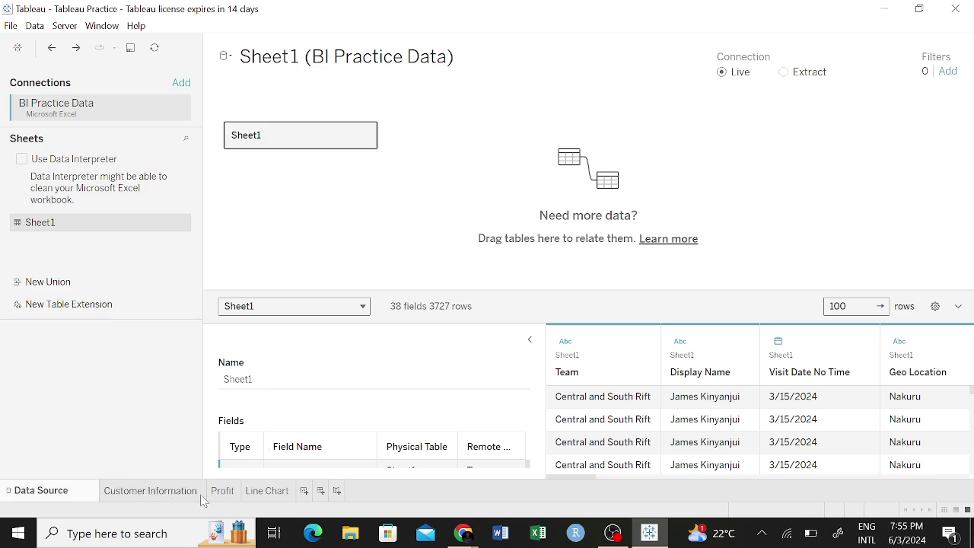
{"action": "mouse_move", "coordinate": [261, 497]}
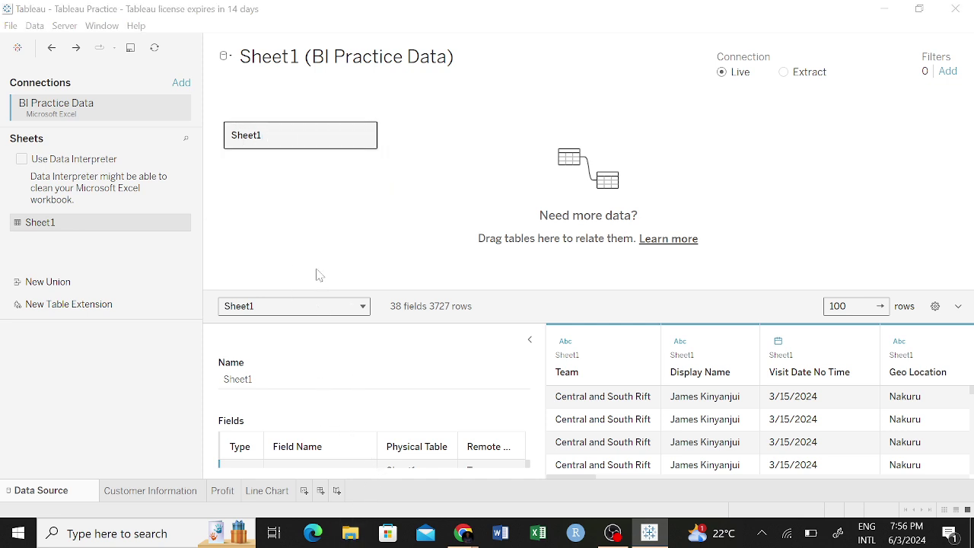
Open BI Practice Data in Excel from Documents > Bounty Analytica > Power Bi Data Set > BI Elites.
{"action": "left_click", "coordinate": [350, 535]}
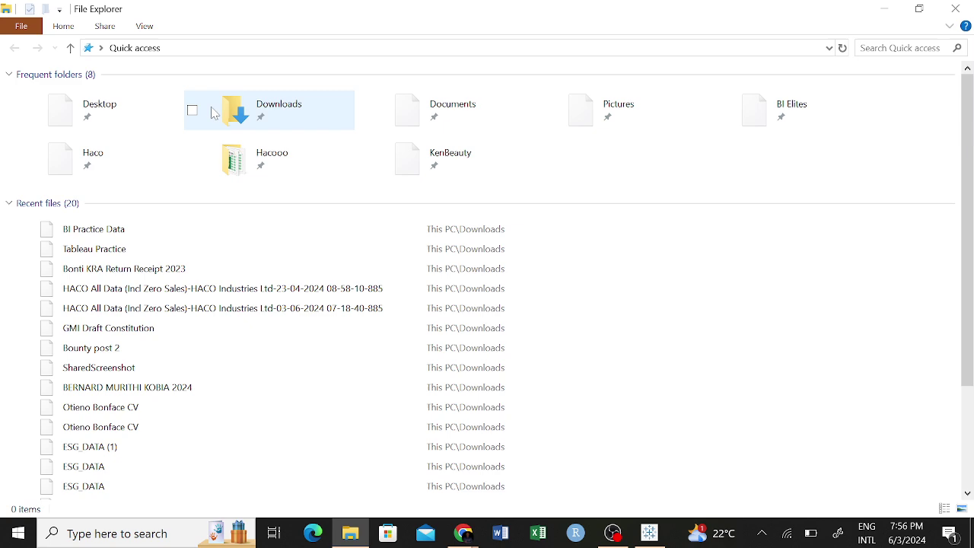
{"action": "left_click", "coordinate": [421, 108]}
{"action": "double_click", "coordinate": [421, 107]}
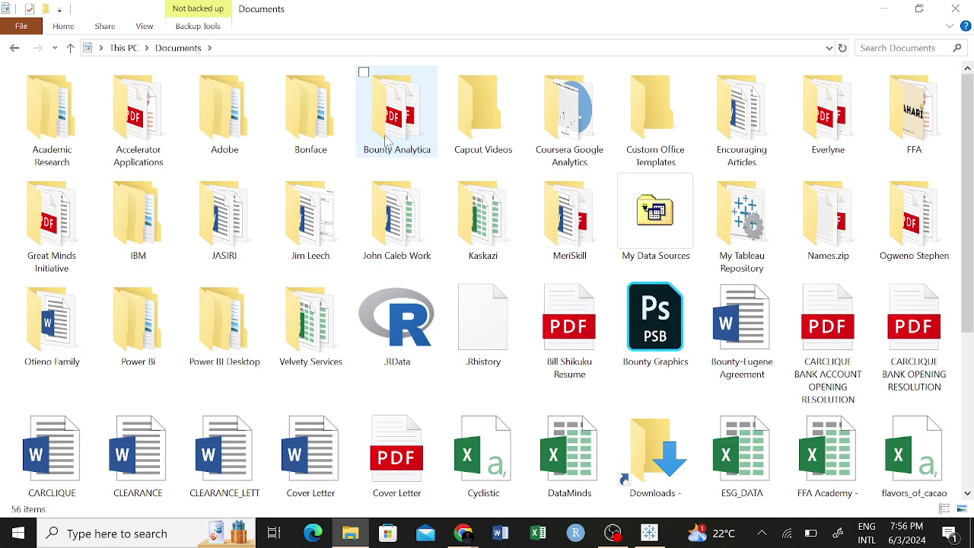
{"action": "double_click", "coordinate": [411, 106]}
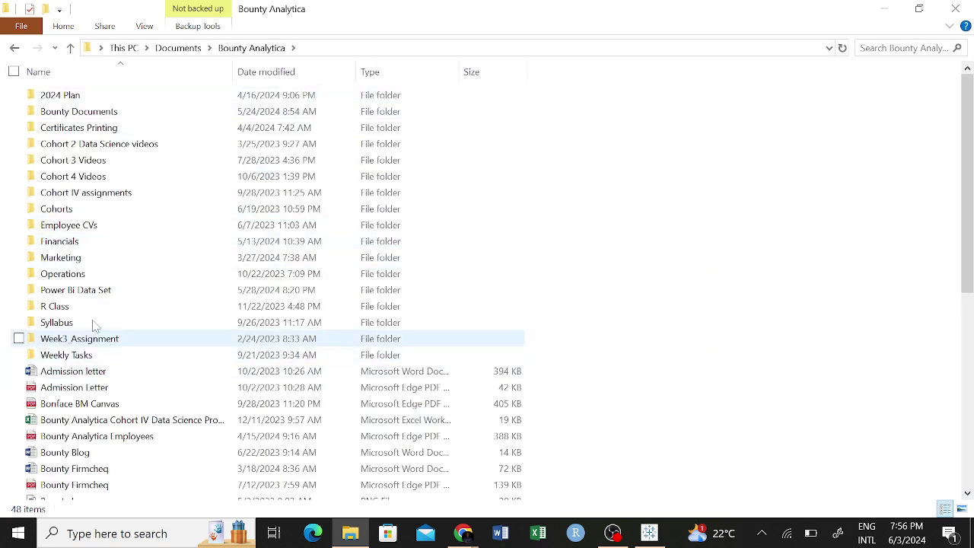
{"action": "double_click", "coordinate": [131, 299]}
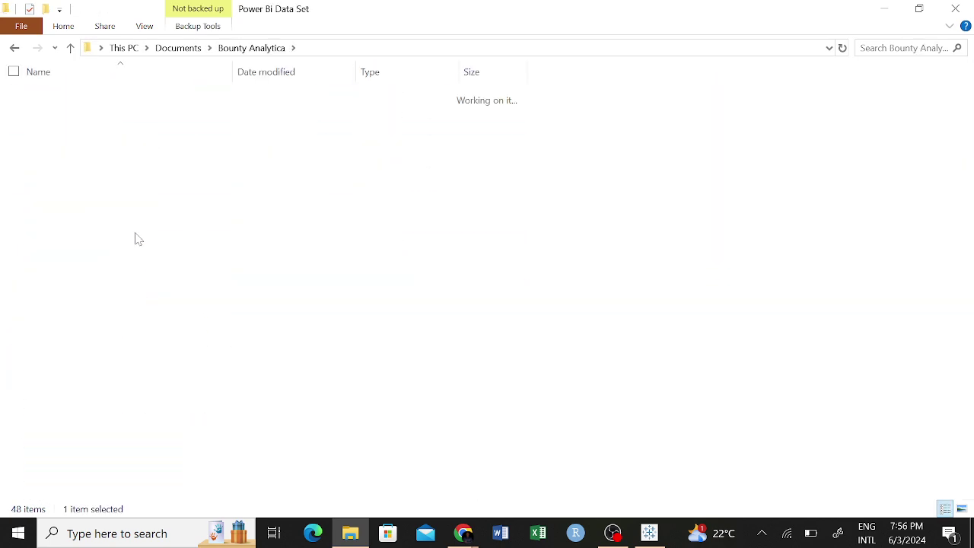
{"action": "double_click", "coordinate": [114, 97]}
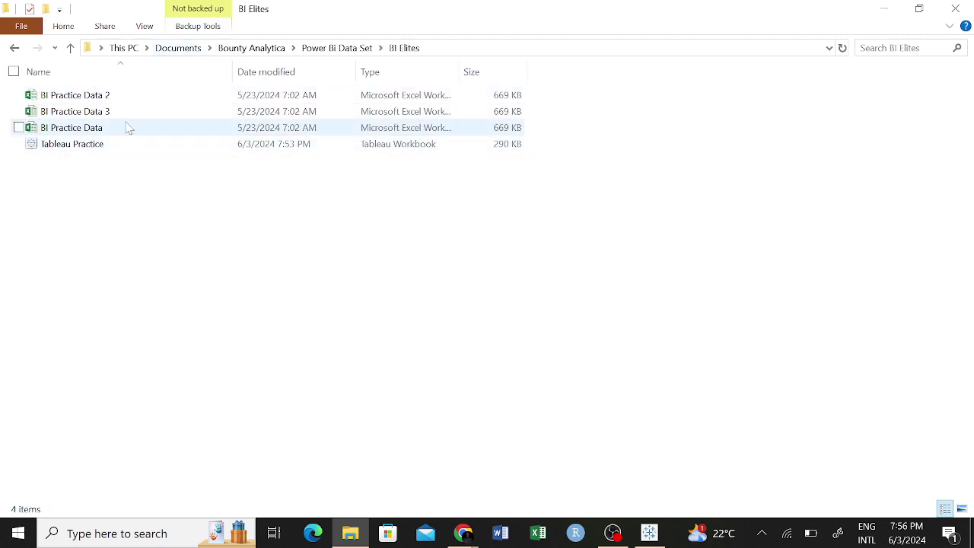
{"action": "double_click", "coordinate": [128, 127]}
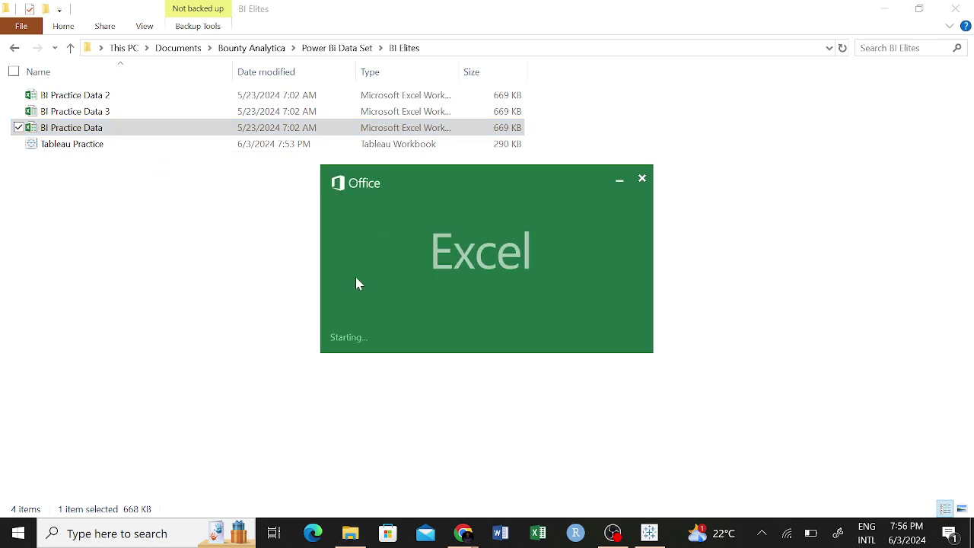
{"action": "left_click", "coordinate": [649, 533]}
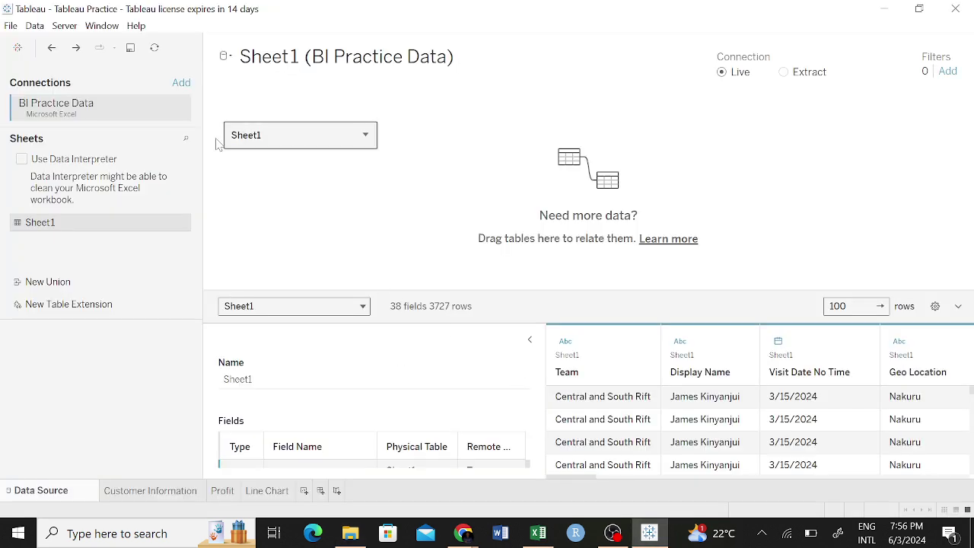
Rename the workbook's Sheet1 tab to 'BI Elites' in Excel.
{"action": "left_click", "coordinate": [538, 533]}
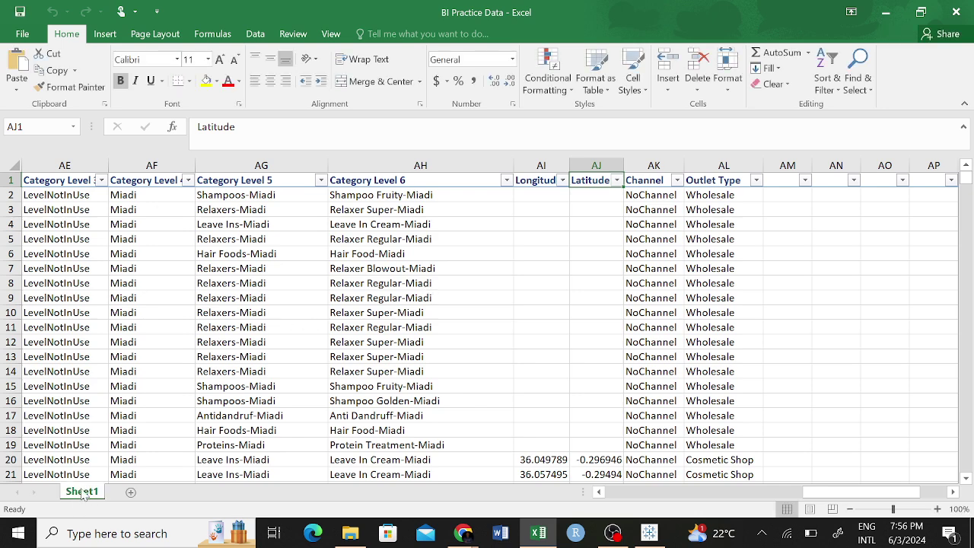
{"action": "right_click", "coordinate": [89, 492]}
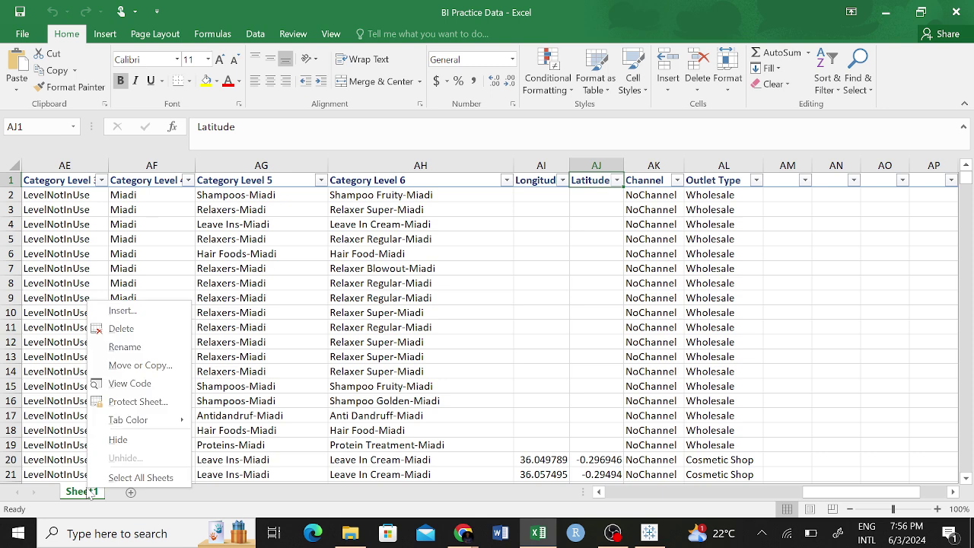
{"action": "left_click", "coordinate": [121, 345]}
{"action": "type", "text": "BI"}
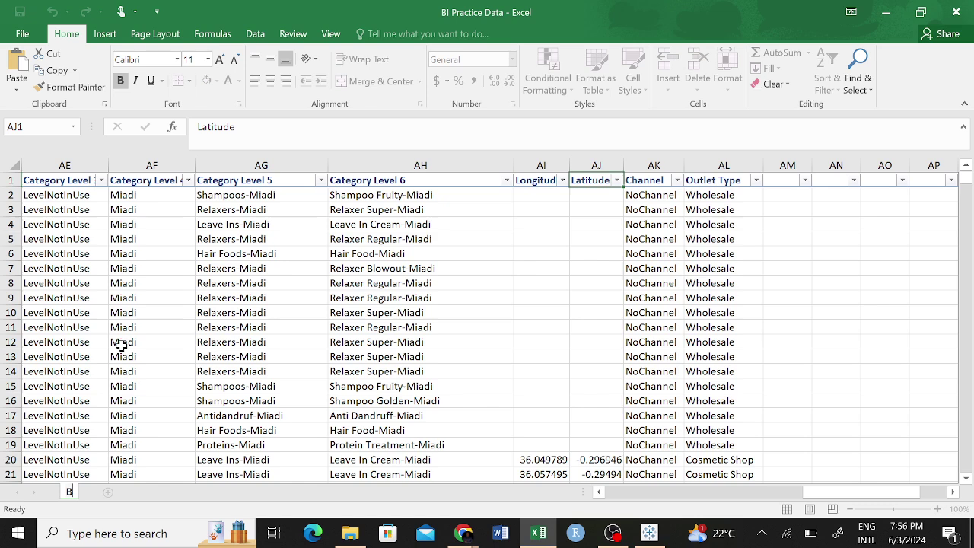
{"action": "type", "text": " Pract"}
{"action": "key", "text": "BackSpace"}
{"action": "key", "text": "BackSpace"}
{"action": "key", "text": "BackSpace"}
{"action": "key", "text": "BackSpace"}
{"action": "key", "text": "BackSpace"}
{"action": "key", "text": "BackSpace"}
{"action": "type", "text": "Elites"}
{"action": "left_click", "coordinate": [122, 345]}
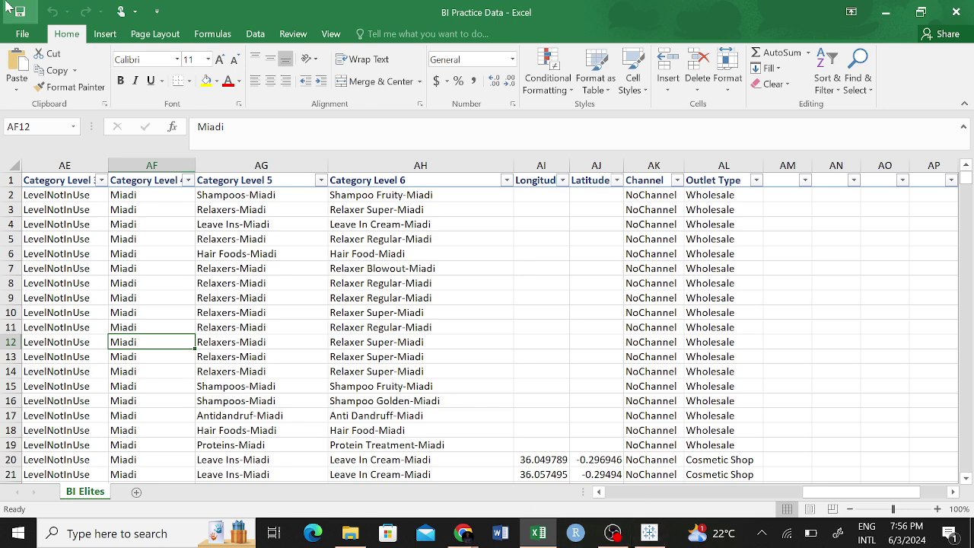
Return to Tableau and open the BI Practice Data connection's options.
{"action": "left_click", "coordinate": [376, 283]}
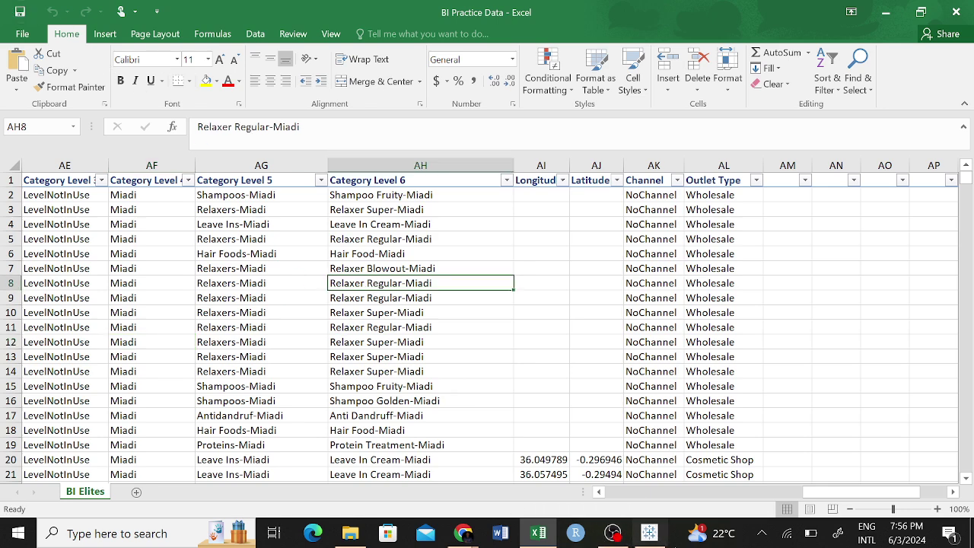
{"action": "left_click", "coordinate": [660, 539]}
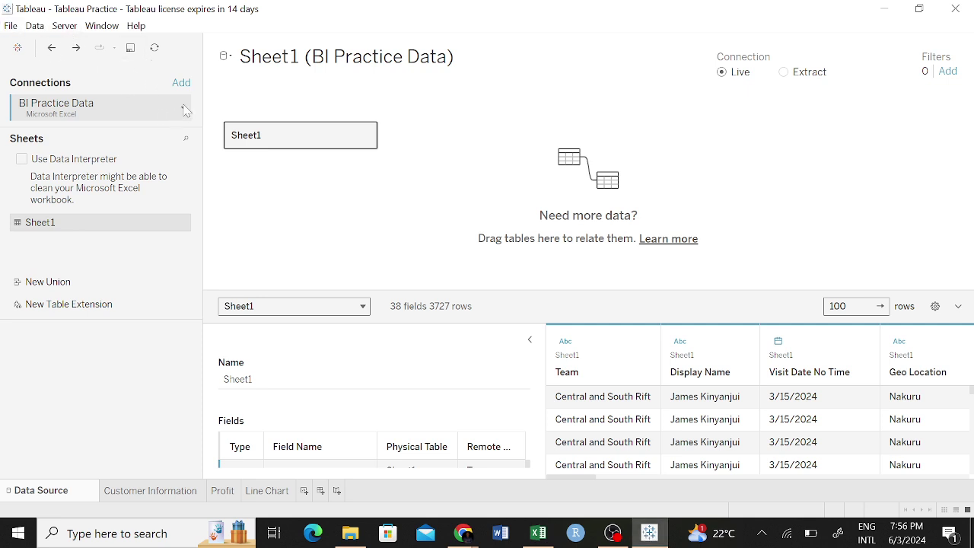
{"action": "left_click", "coordinate": [182, 106]}
{"action": "left_click", "coordinate": [229, 95]}
Move the splitter between the join canvas and data grid to give the preview more room.
{"action": "mouse_move", "coordinate": [753, 291]}
{"action": "left_mouse_down"}
{"action": "mouse_move", "coordinate": [742, 287]}
{"action": "mouse_move", "coordinate": [732, 240]}
{"action": "mouse_move", "coordinate": [737, 299]}
{"action": "left_mouse_up"}
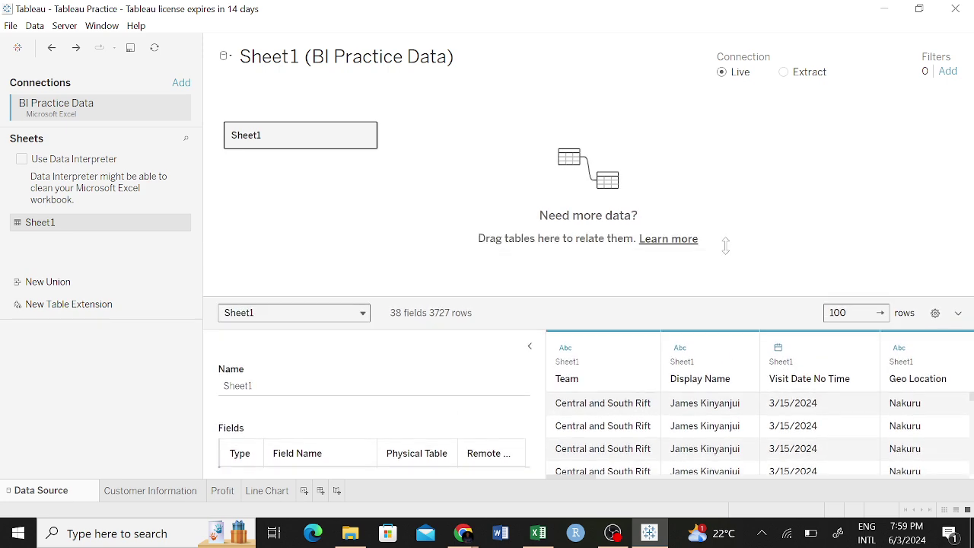
{"action": "left_click_drag", "start_coordinate": [725, 244], "coordinate": [719, 7]}
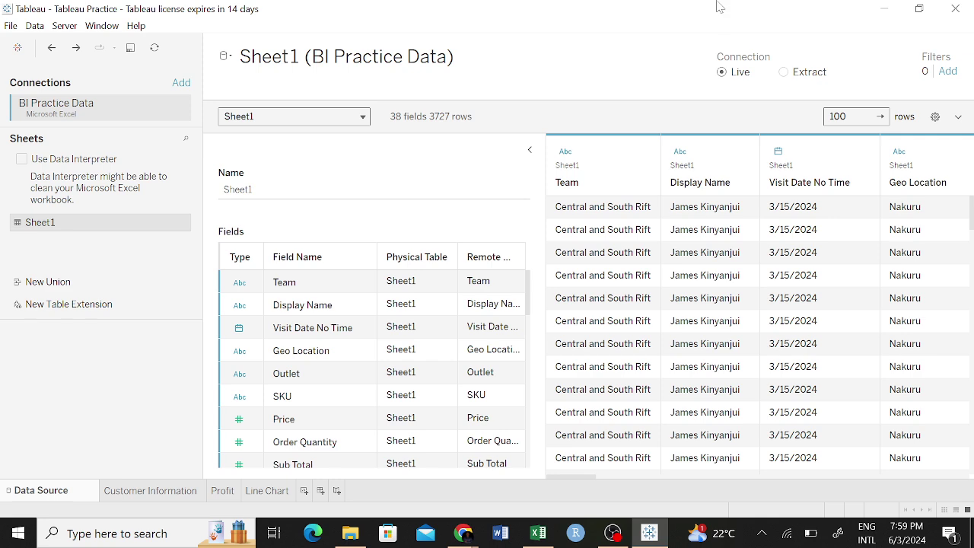
{"action": "left_click_drag", "start_coordinate": [718, 97], "coordinate": [709, 197]}
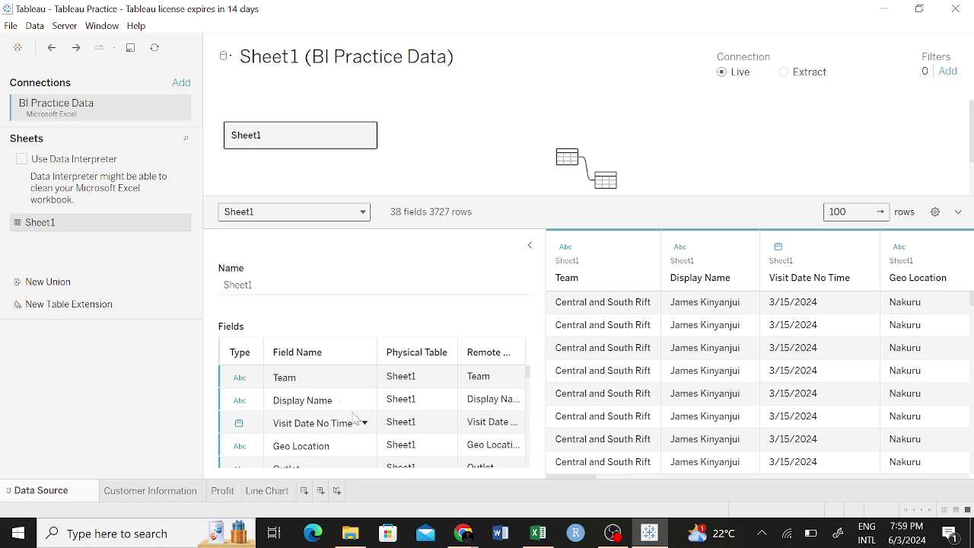
{"action": "left_click", "coordinate": [538, 532]}
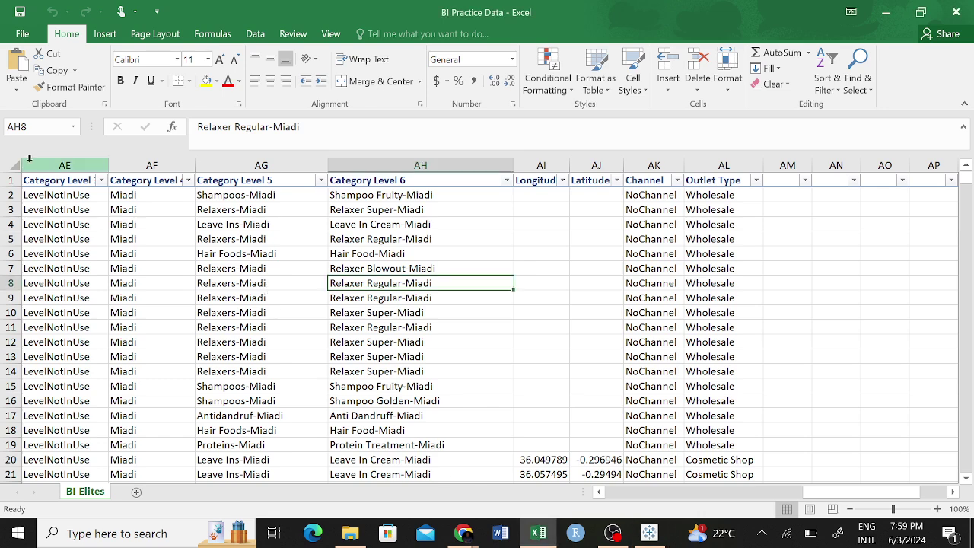
{"action": "left_click", "coordinate": [9, 179]}
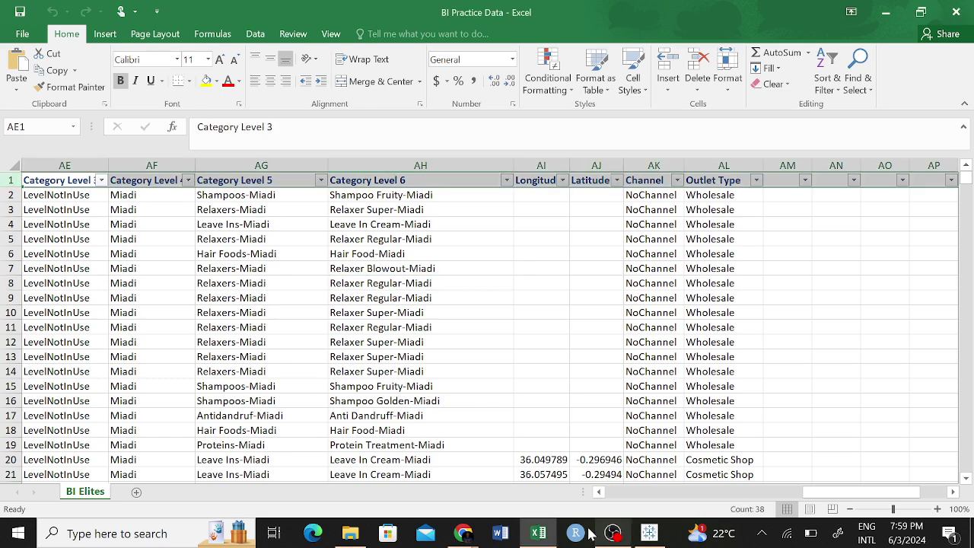
{"action": "left_click", "coordinate": [649, 533]}
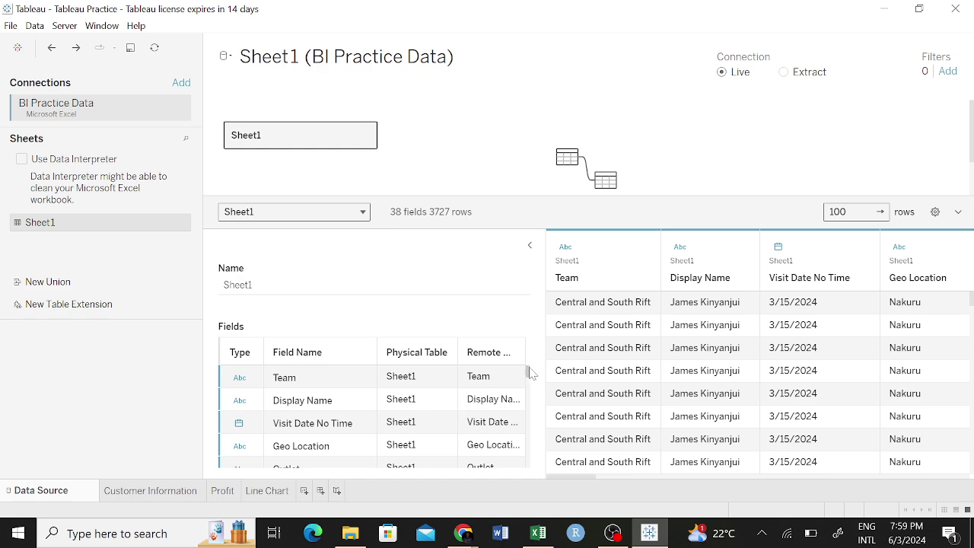
{"action": "left_click_drag", "start_coordinate": [526, 371], "coordinate": [515, 331]}
{"action": "left_click", "coordinate": [239, 378]}
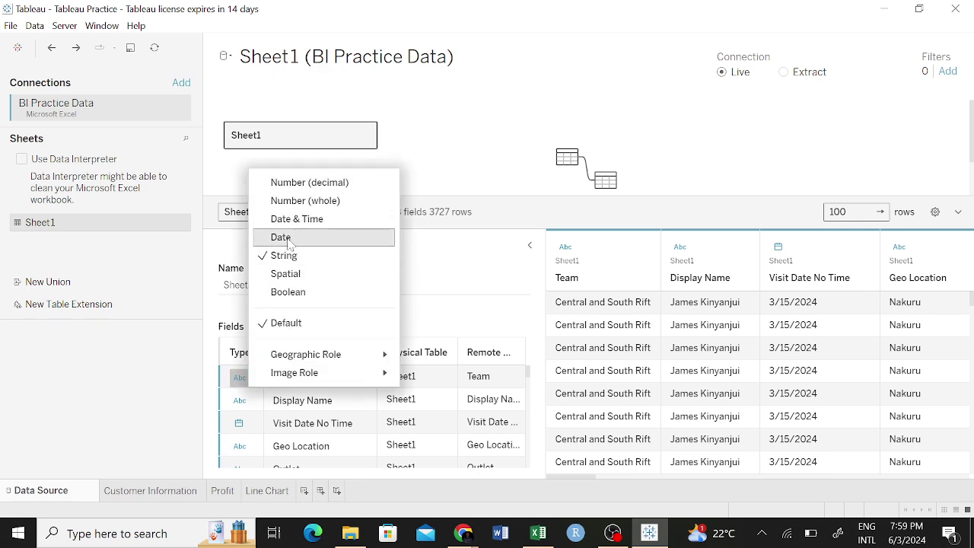
{"action": "key", "text": "Escape"}
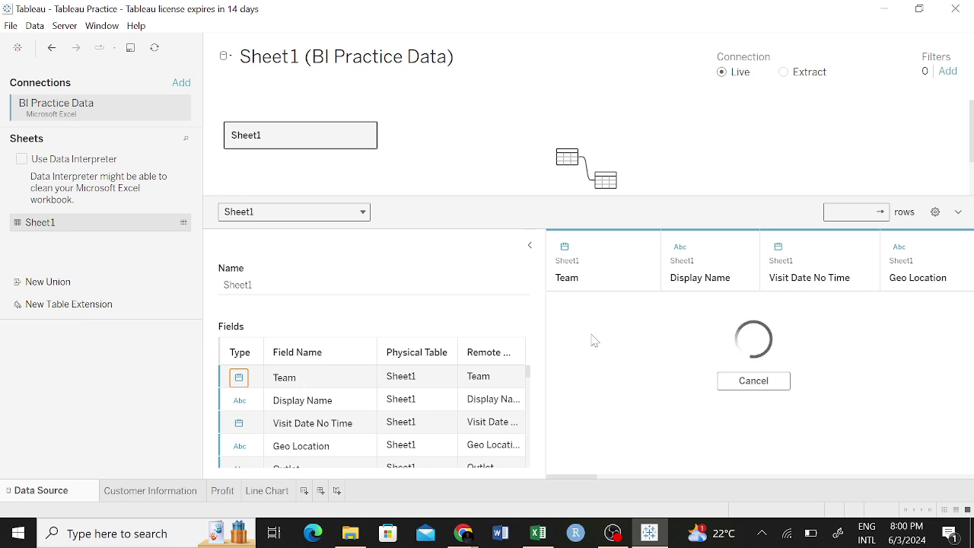
{"action": "left_click", "coordinate": [753, 381]}
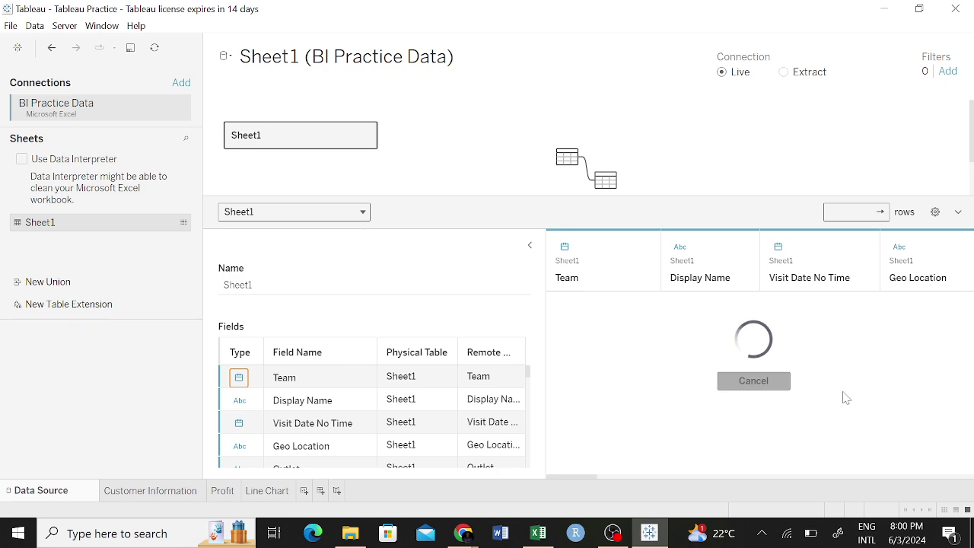
{"action": "left_click", "coordinate": [761, 387]}
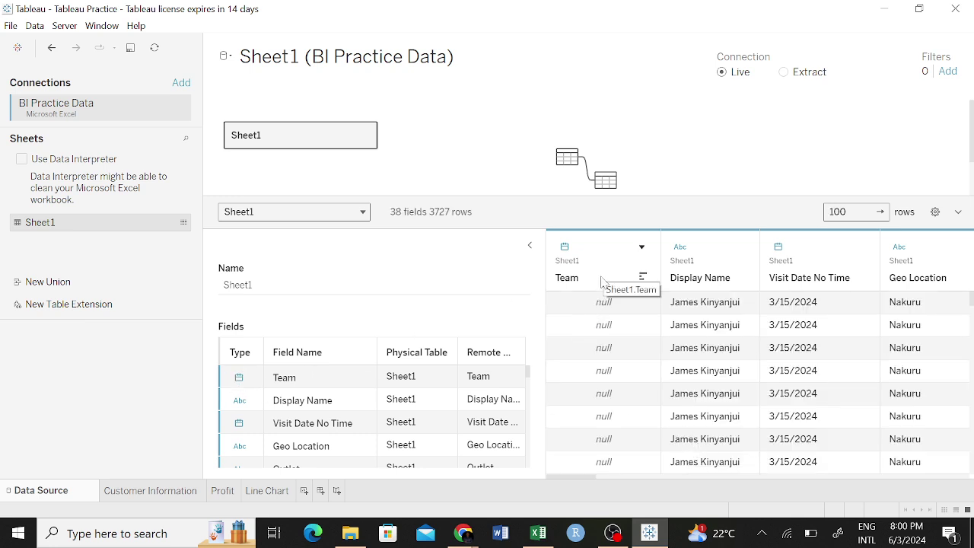
{"action": "left_click", "coordinate": [238, 378]}
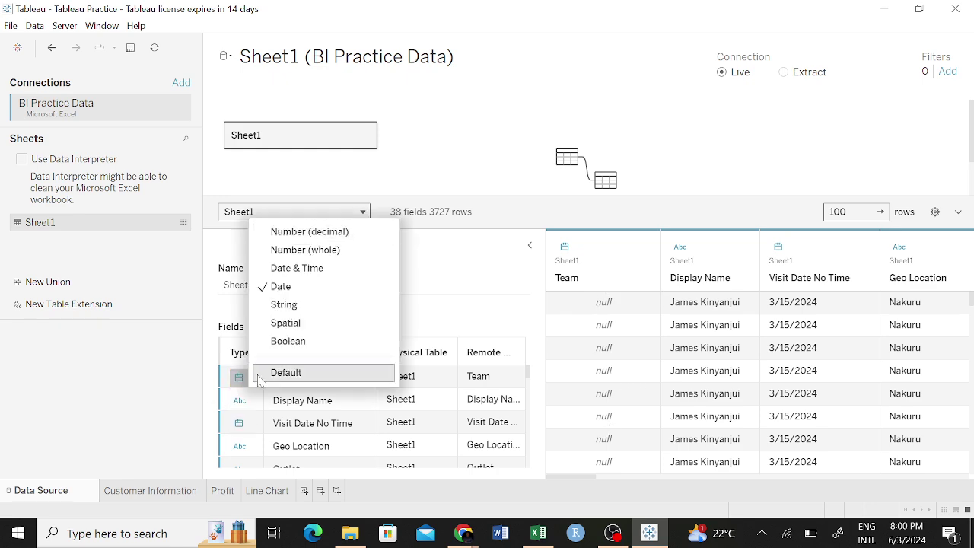
{"action": "left_click", "coordinate": [301, 379]}
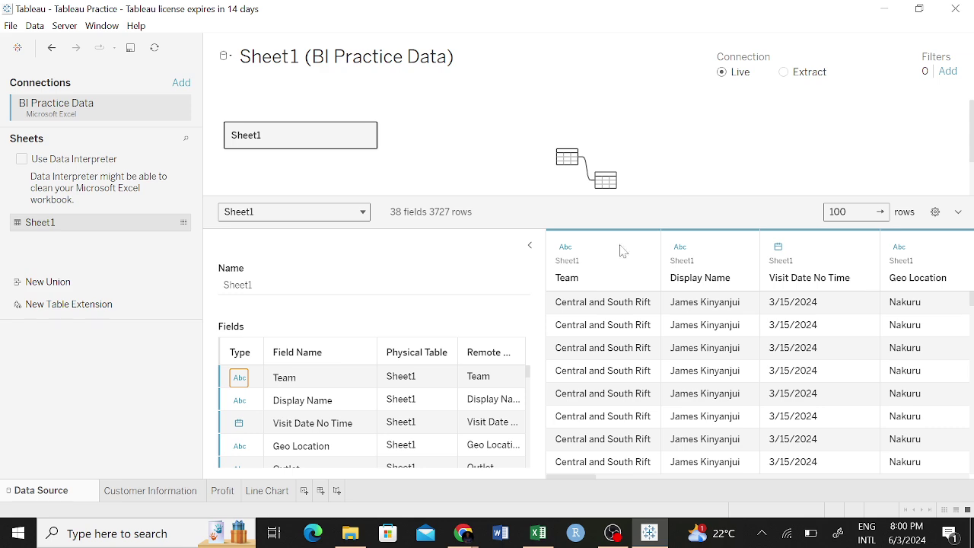
{"action": "scroll", "coordinate": [251, 399], "scroll_direction": "down", "scroll_amount": 3}
{"action": "scroll", "coordinate": [251, 398], "scroll_direction": "down", "scroll_amount": 3}
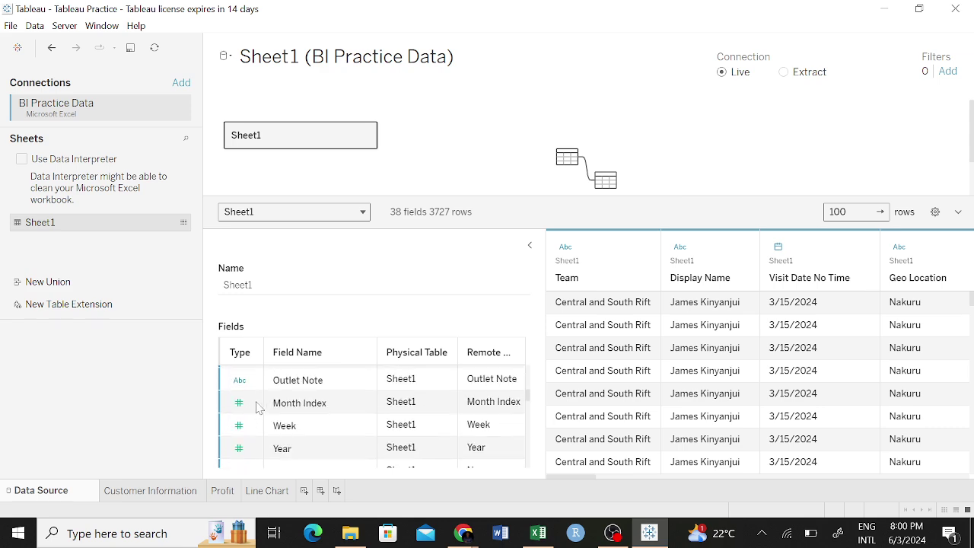
{"action": "scroll", "coordinate": [390, 392], "scroll_direction": "up", "scroll_amount": 6}
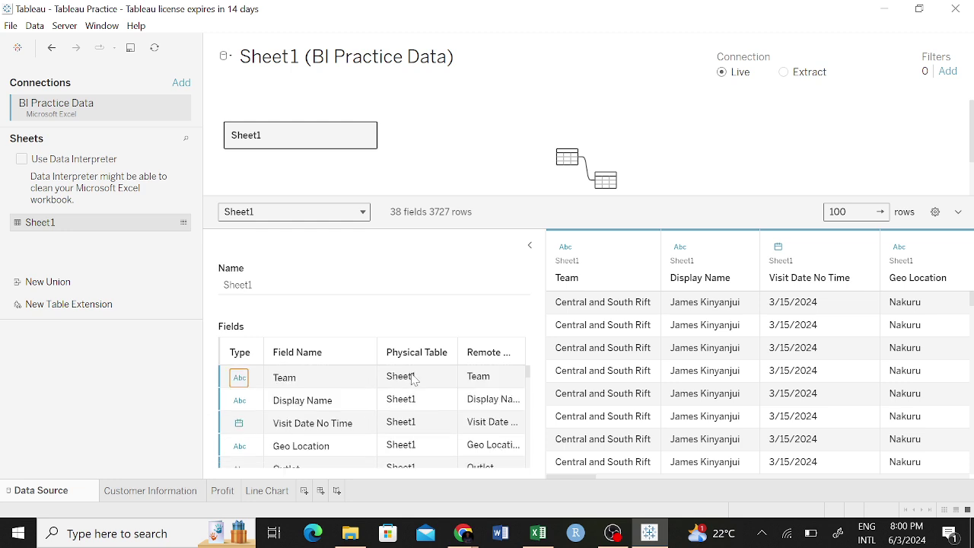
{"action": "left_click", "coordinate": [414, 378]}
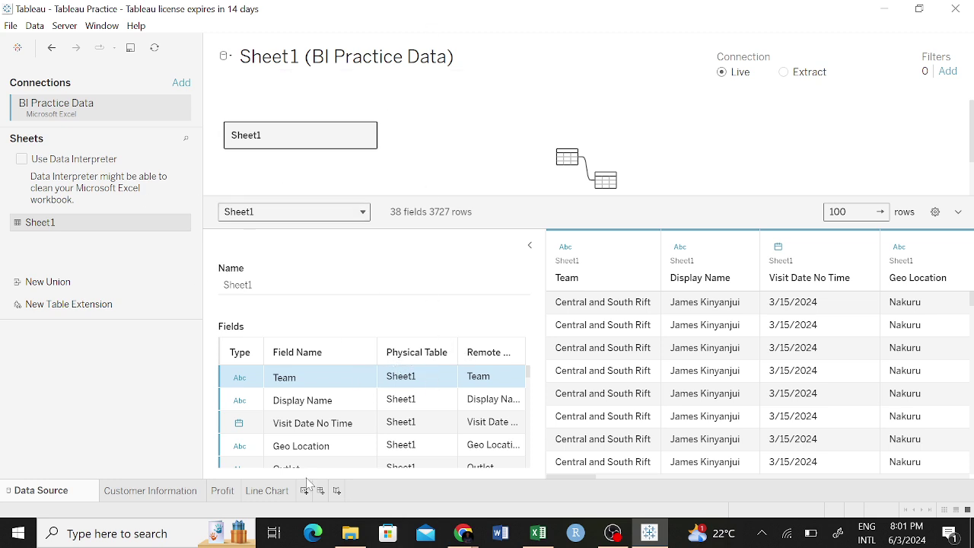
Resize and then collapse the fields list so the data preview spans the full width.
{"action": "left_click", "coordinate": [365, 423]}
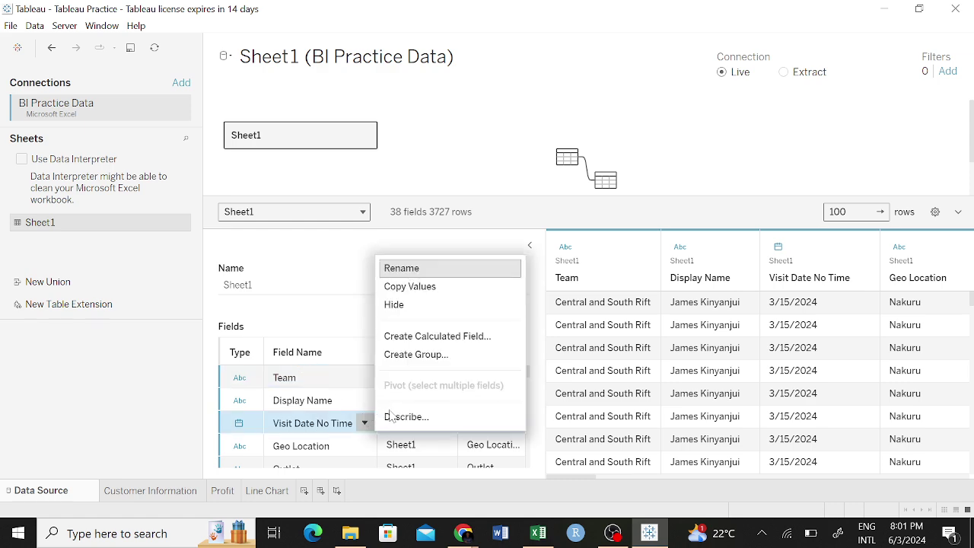
{"action": "left_click", "coordinate": [347, 315]}
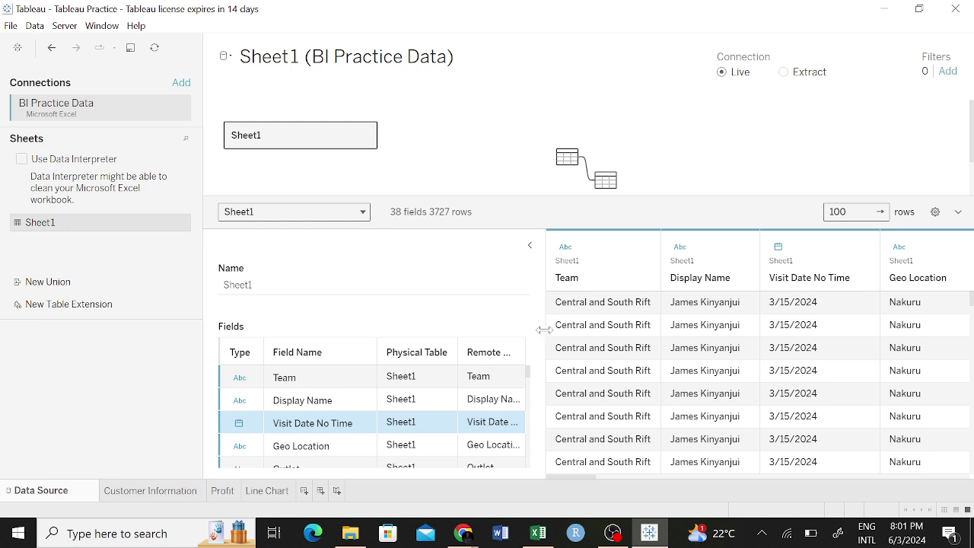
{"action": "left_click_drag", "start_coordinate": [545, 329], "coordinate": [616, 329]}
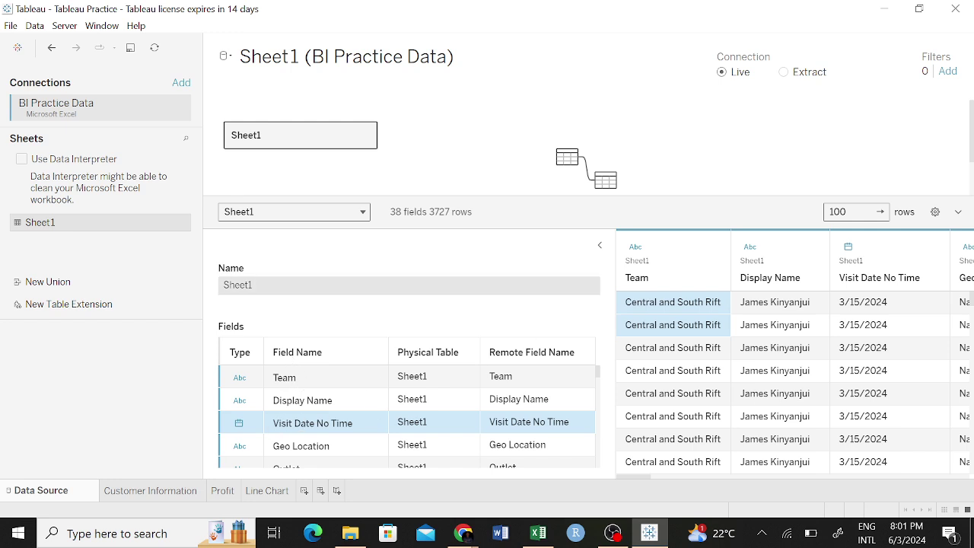
{"action": "left_click", "coordinate": [621, 280]}
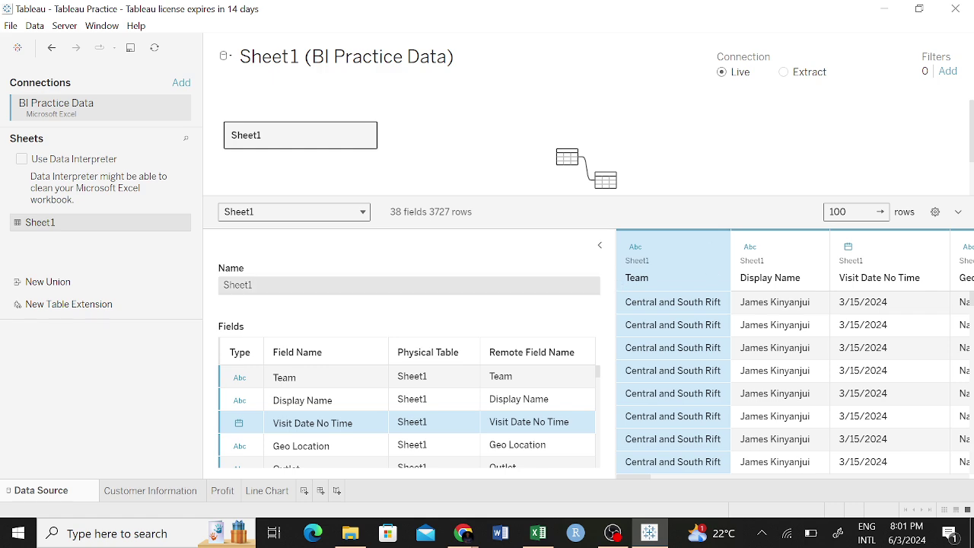
{"action": "left_click_drag", "start_coordinate": [616, 288], "coordinate": [439, 301]}
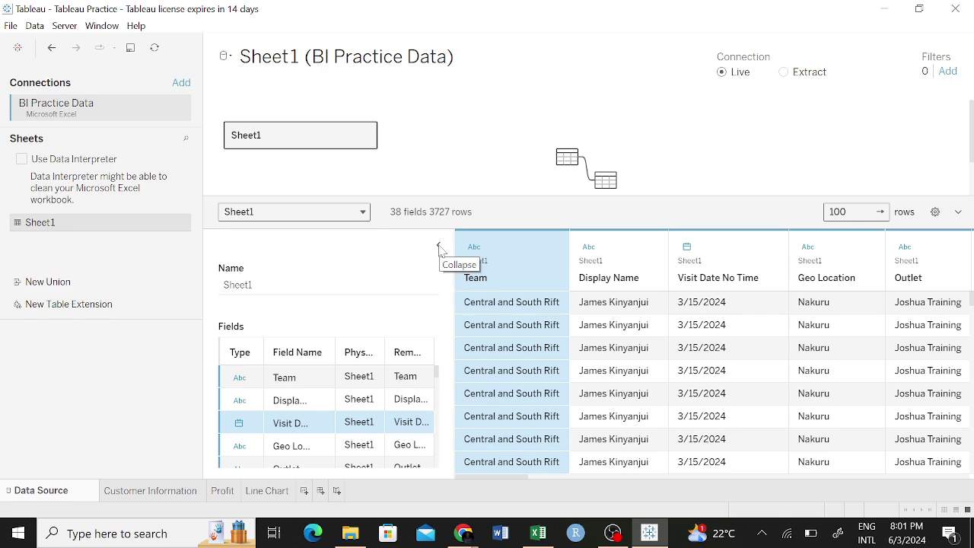
{"action": "left_click", "coordinate": [439, 248]}
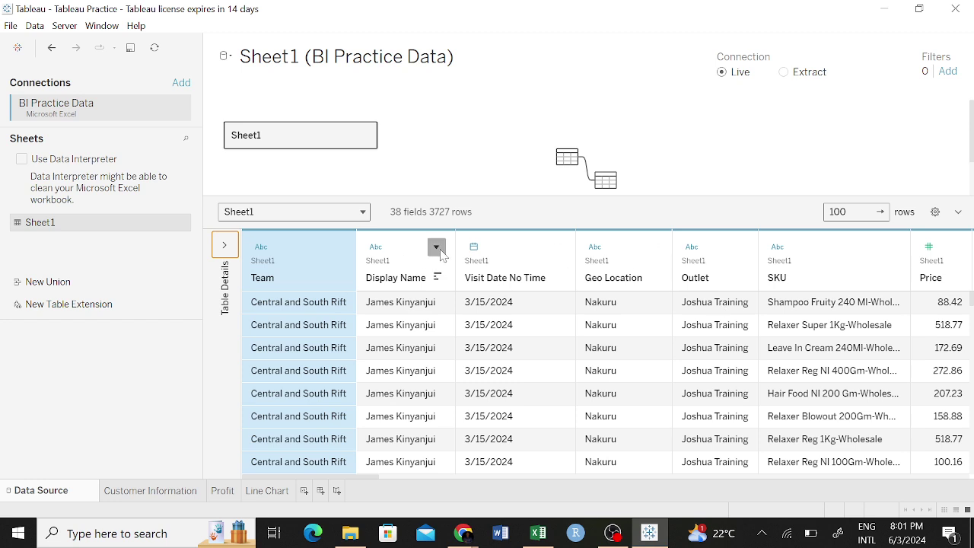
Inspect the Display Name column options, scroll the preview, and raise the row limit to 1000.
{"action": "left_click", "coordinate": [436, 247]}
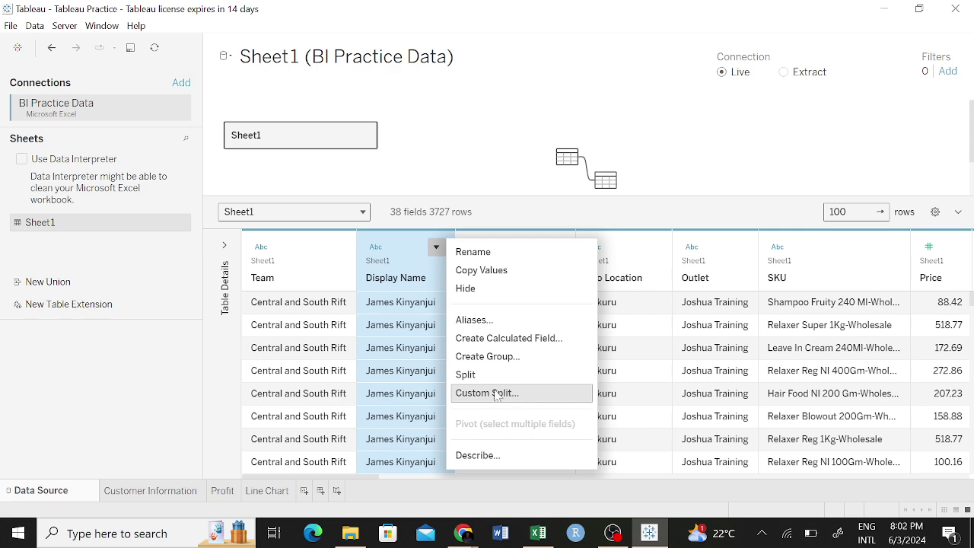
{"action": "left_click", "coordinate": [685, 308]}
{"action": "scroll", "coordinate": [657, 408], "scroll_direction": "down", "scroll_amount": 3}
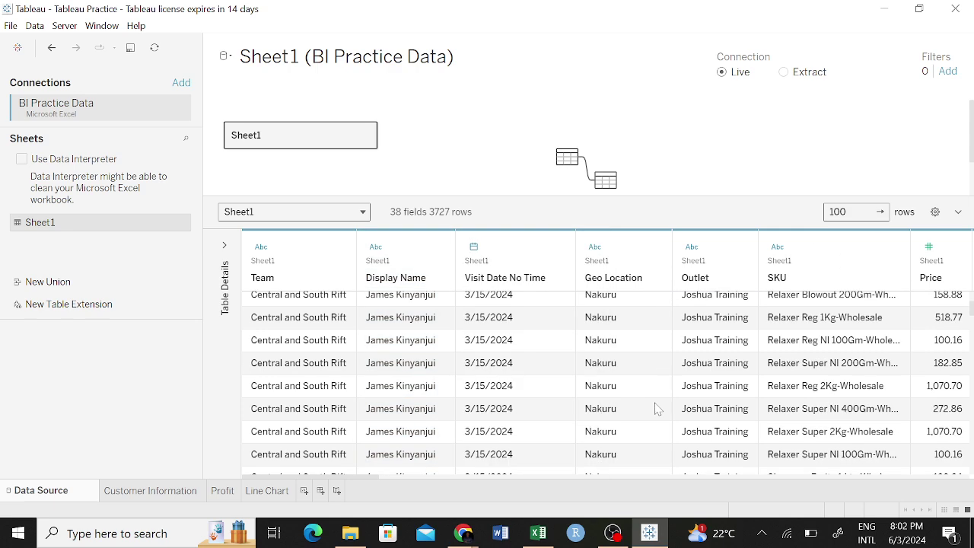
{"action": "scroll", "coordinate": [658, 409], "scroll_direction": "down", "scroll_amount": 10}
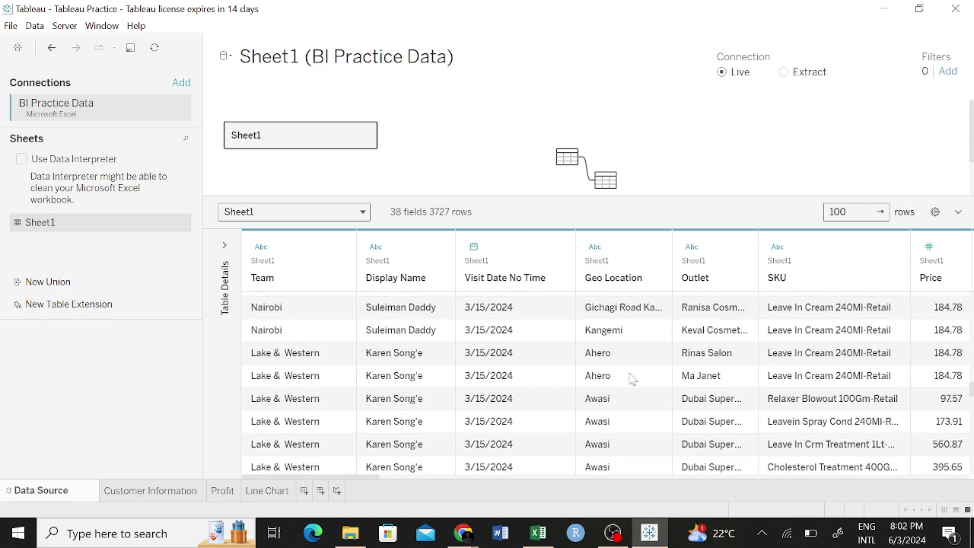
{"action": "scroll", "coordinate": [632, 378], "scroll_direction": "down", "scroll_amount": 6}
{"action": "scroll", "coordinate": [706, 315], "scroll_direction": "down", "scroll_amount": 3}
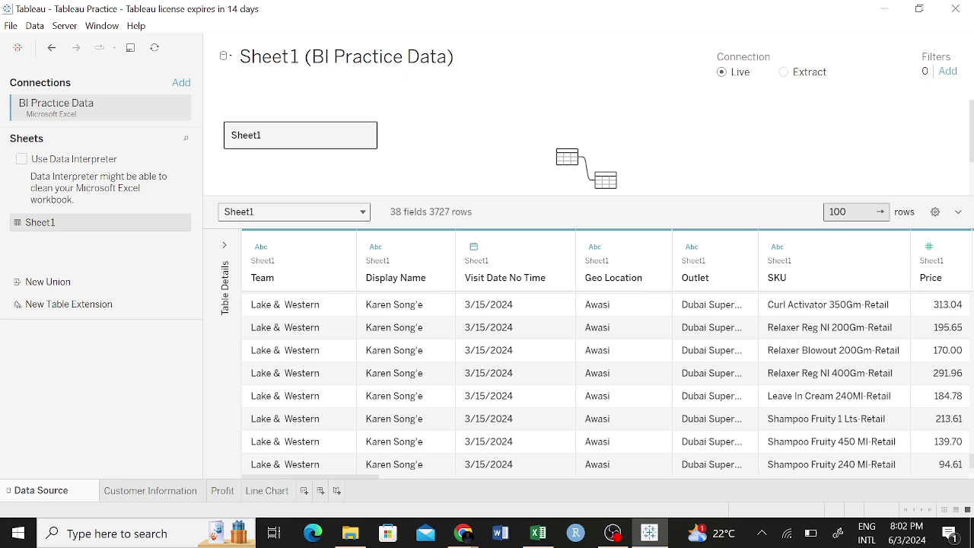
{"action": "left_click", "coordinate": [846, 211]}
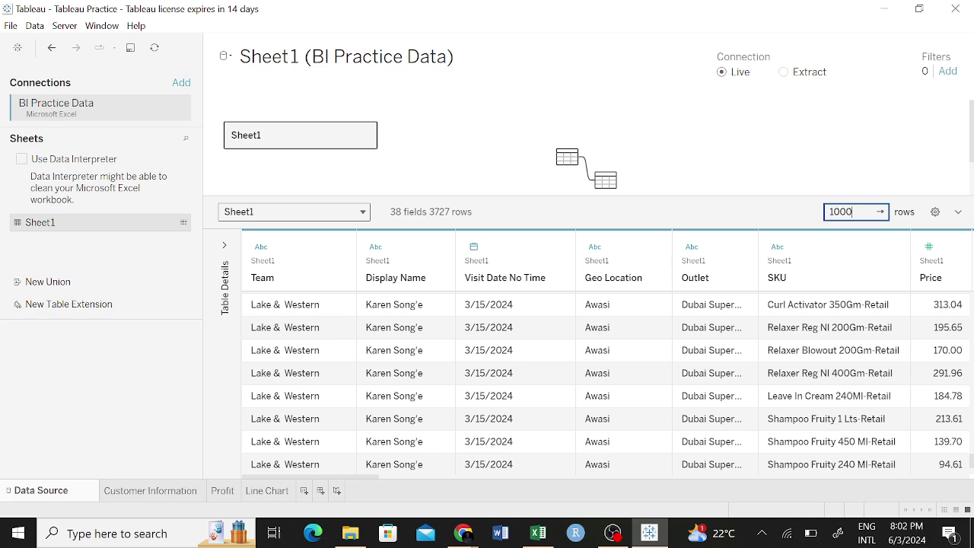
Raise the data preview limit to 1000 rows, then collapse and re-expand the data grid.
{"action": "type", "text": "0"}
{"action": "left_click", "coordinate": [879, 212]}
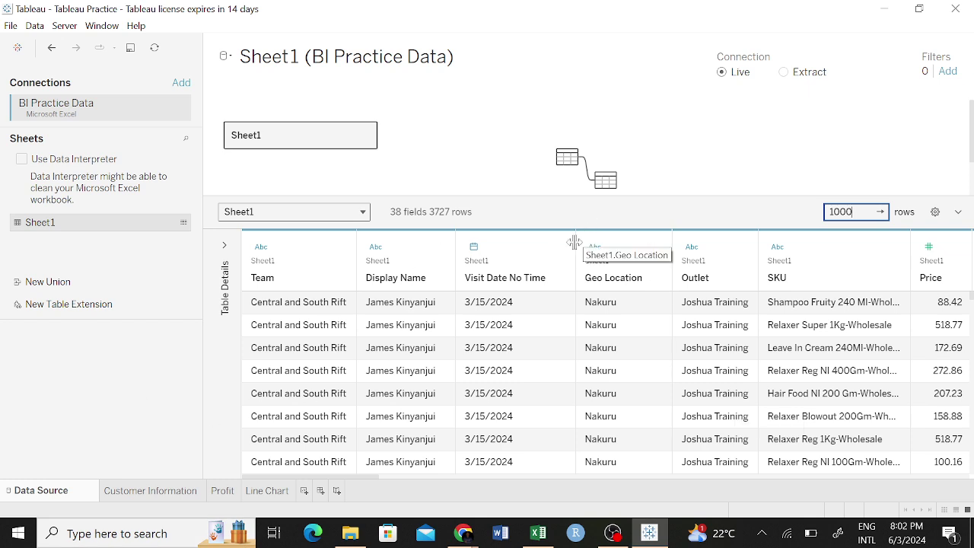
{"action": "left_click", "coordinate": [959, 213]}
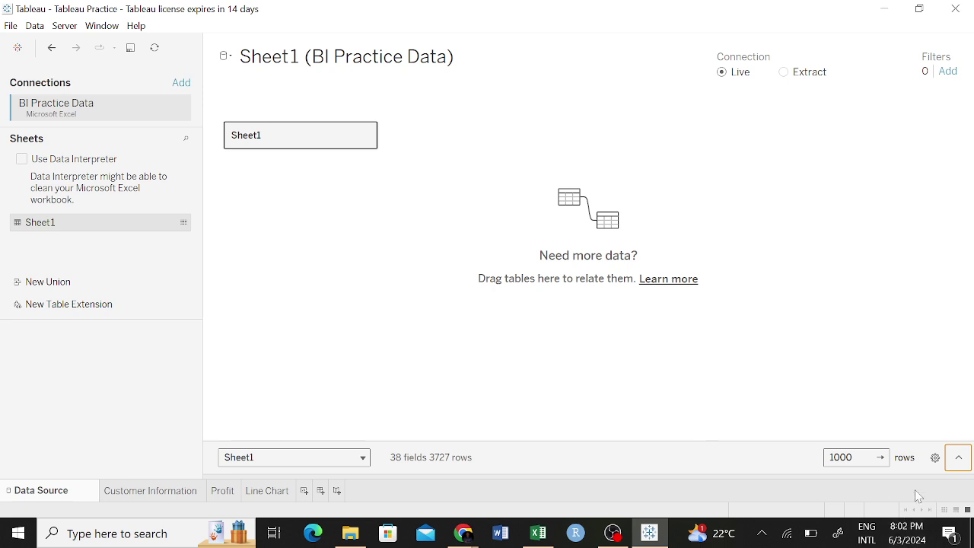
{"action": "left_click", "coordinate": [958, 459]}
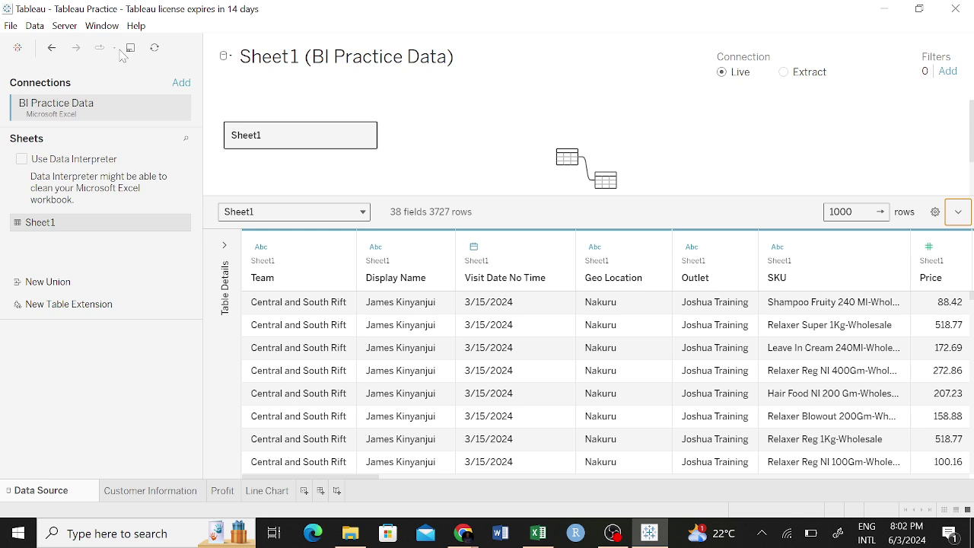
Refresh the BI Practice Data connection, check its table list, and add blank Sheet 4.
{"action": "left_click", "coordinate": [154, 47]}
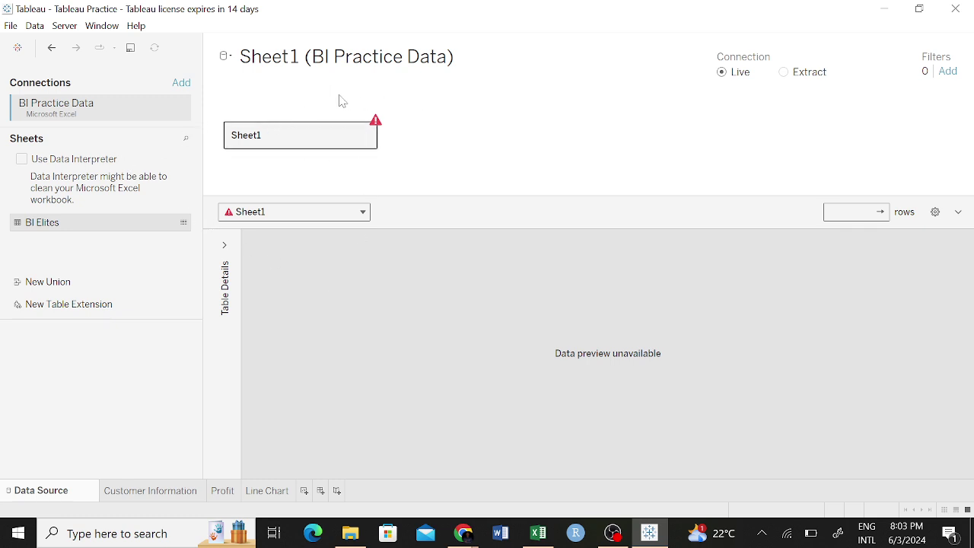
{"action": "left_click", "coordinate": [329, 213]}
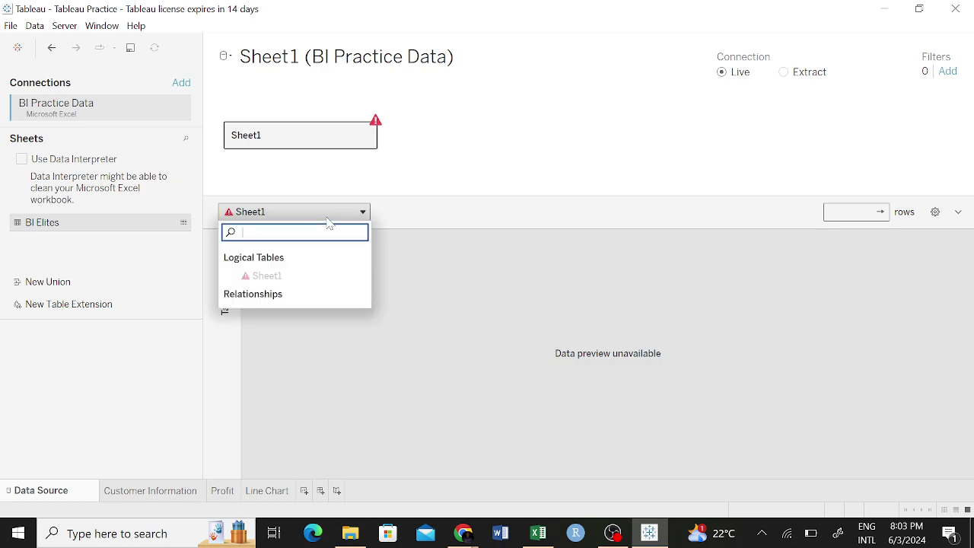
{"action": "left_click", "coordinate": [329, 218]}
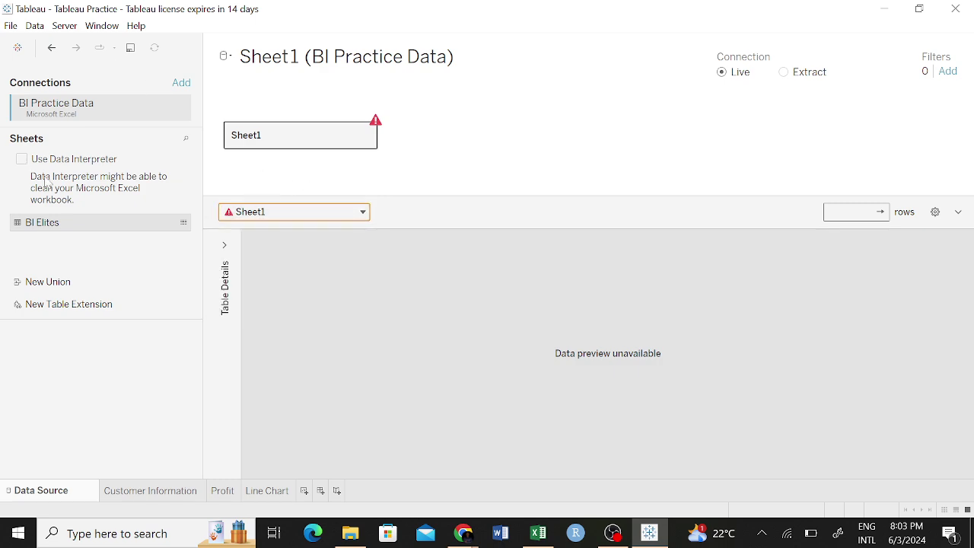
{"action": "left_click", "coordinate": [305, 491]}
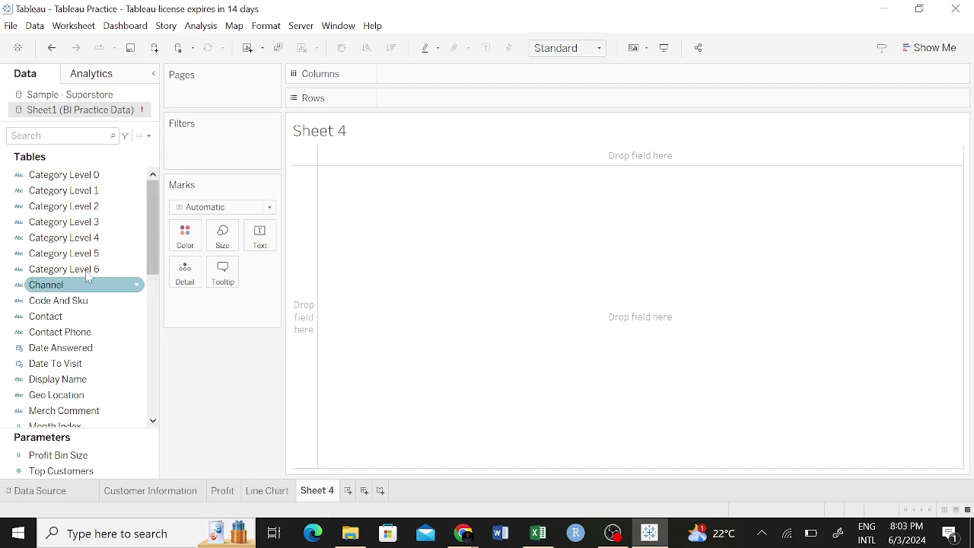
{"action": "scroll", "coordinate": [152, 256], "scroll_direction": "down", "scroll_amount": 1}
{"action": "mouse_move", "coordinate": [152, 257]}
{"action": "left_mouse_down"}
{"action": "mouse_move", "coordinate": [152, 384]}
{"action": "mouse_move", "coordinate": [152, 239]}
{"action": "left_mouse_up"}
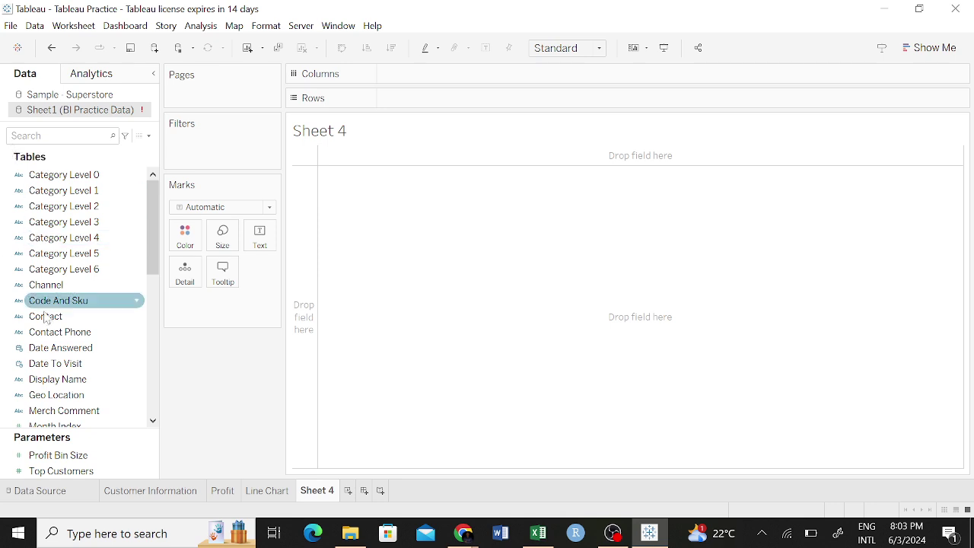
{"action": "left_click_drag", "start_coordinate": [149, 243], "coordinate": [149, 360]}
{"action": "left_click", "coordinate": [538, 532]}
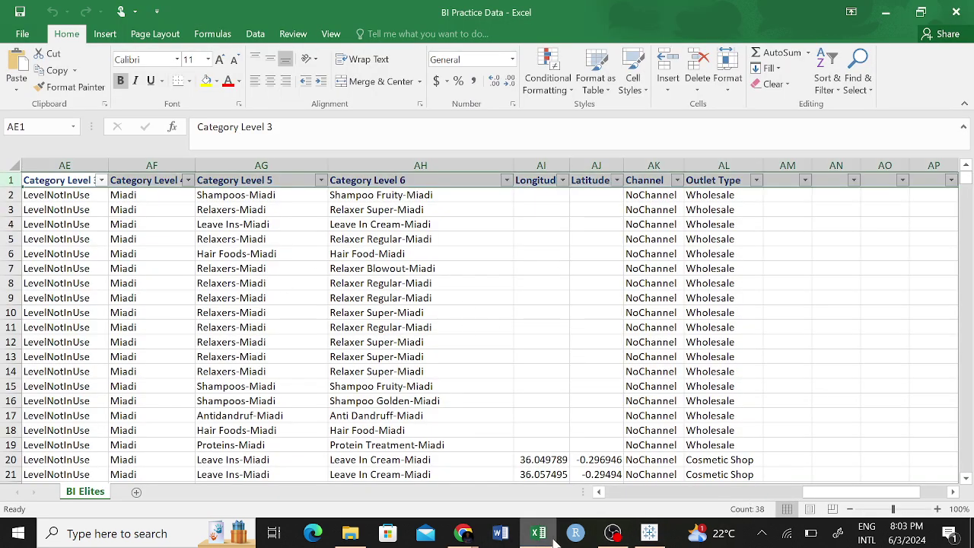
{"action": "left_click", "coordinate": [649, 532]}
{"action": "scroll", "coordinate": [46, 225], "scroll_direction": "up", "scroll_amount": 5}
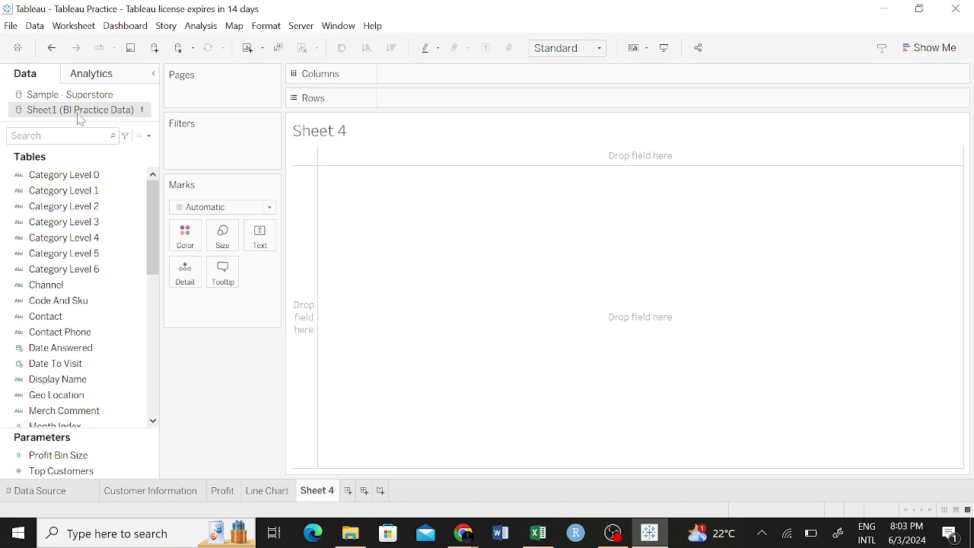
Delete the empty Sheet 4 worksheet through its tab's context menu.
{"action": "mouse_move", "coordinate": [70, 112]}
{"action": "right_click", "coordinate": [318, 495]}
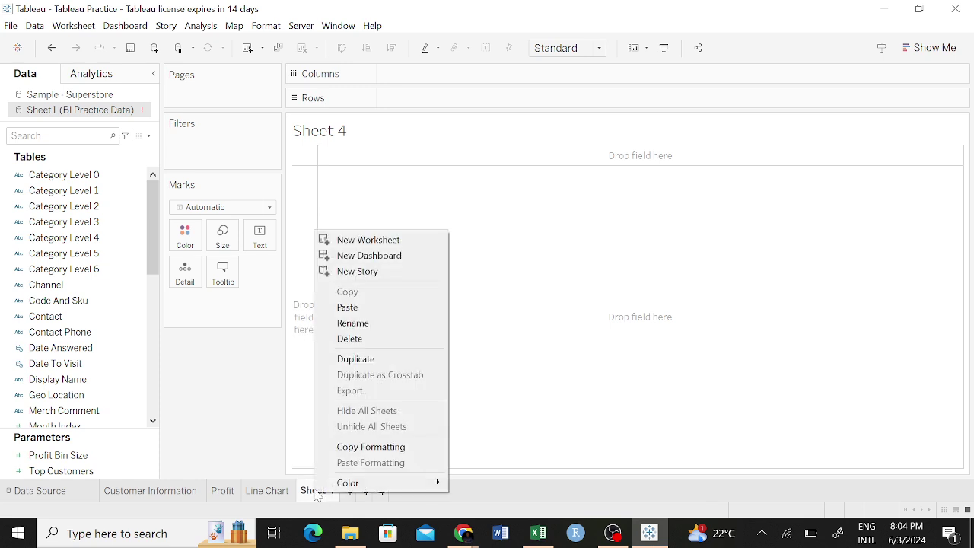
{"action": "left_click", "coordinate": [376, 338]}
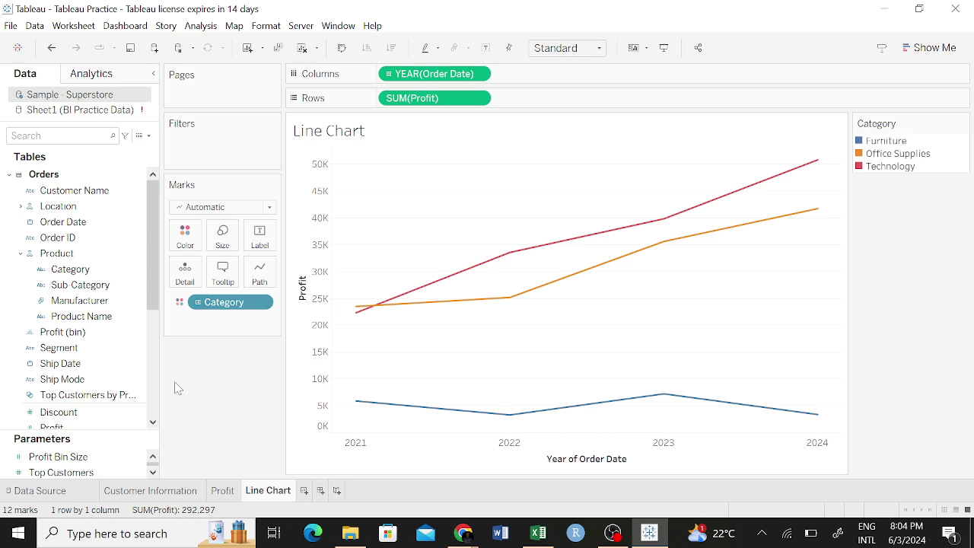
Select the Location field, the line chart view, and the Profit (bin) field.
{"action": "left_click", "coordinate": [107, 207]}
{"action": "left_click", "coordinate": [326, 431]}
{"action": "mouse_move", "coordinate": [149, 495]}
{"action": "left_click", "coordinate": [122, 336]}
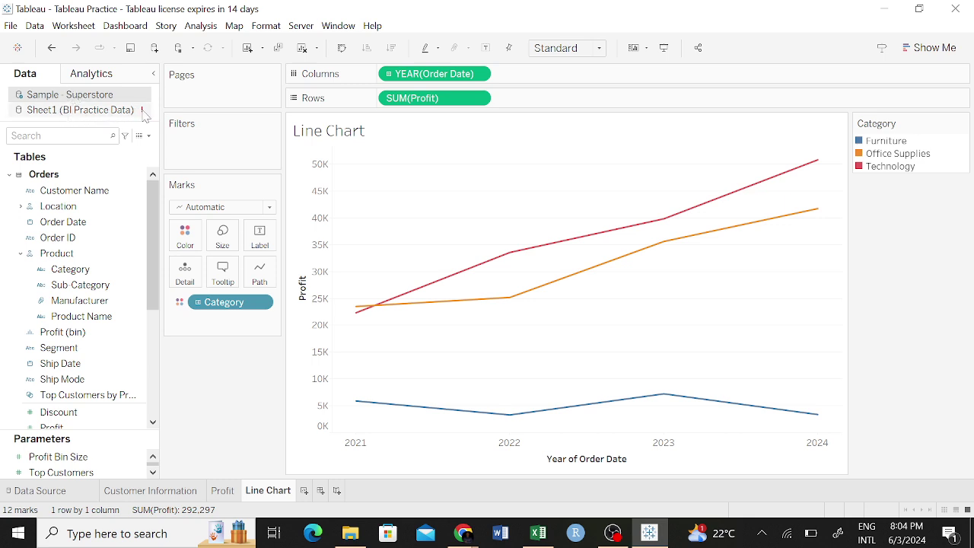
Switch between Sample - Superstore and BI Practice Data, then edit the Sheet1 (BI Practice Data) source.
{"action": "left_click", "coordinate": [114, 109]}
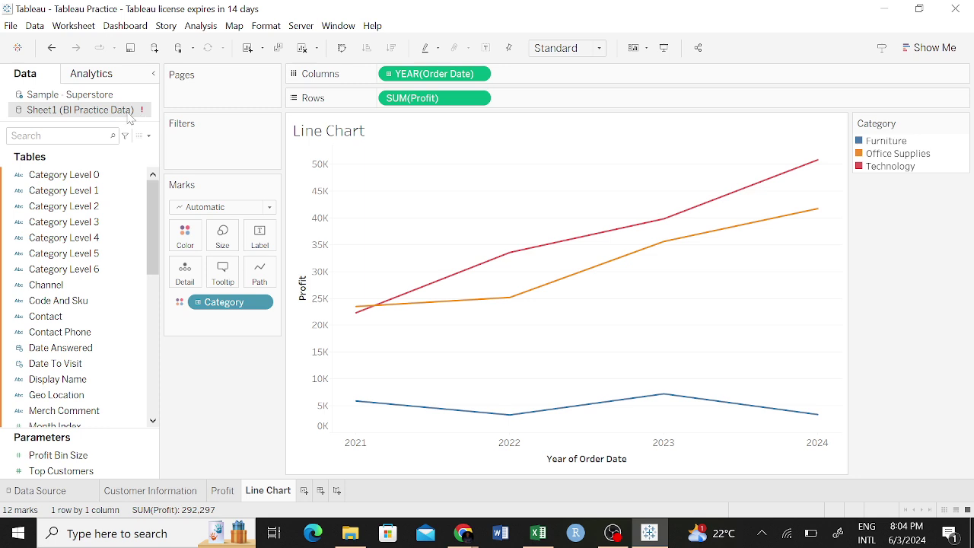
{"action": "right_click", "coordinate": [139, 113]}
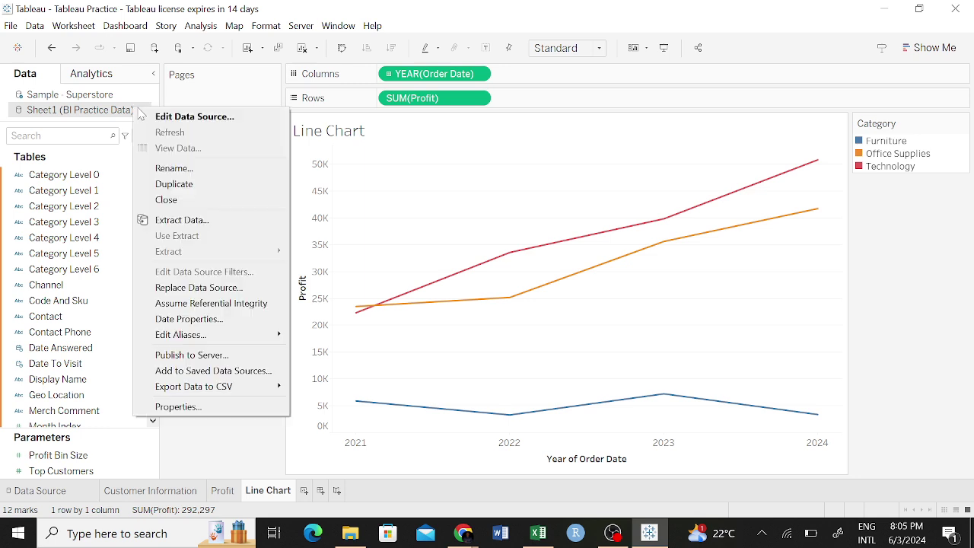
{"action": "left_click", "coordinate": [96, 111]}
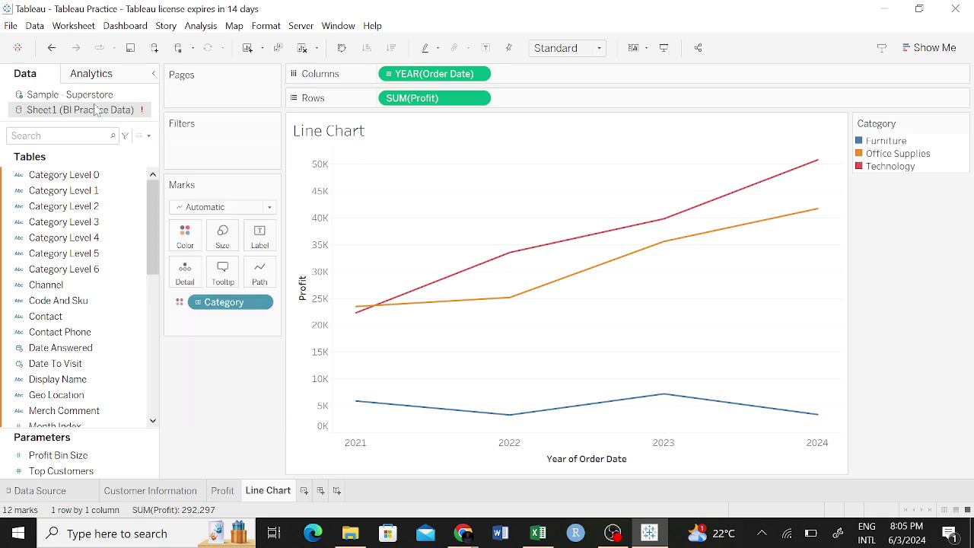
{"action": "left_click", "coordinate": [108, 96]}
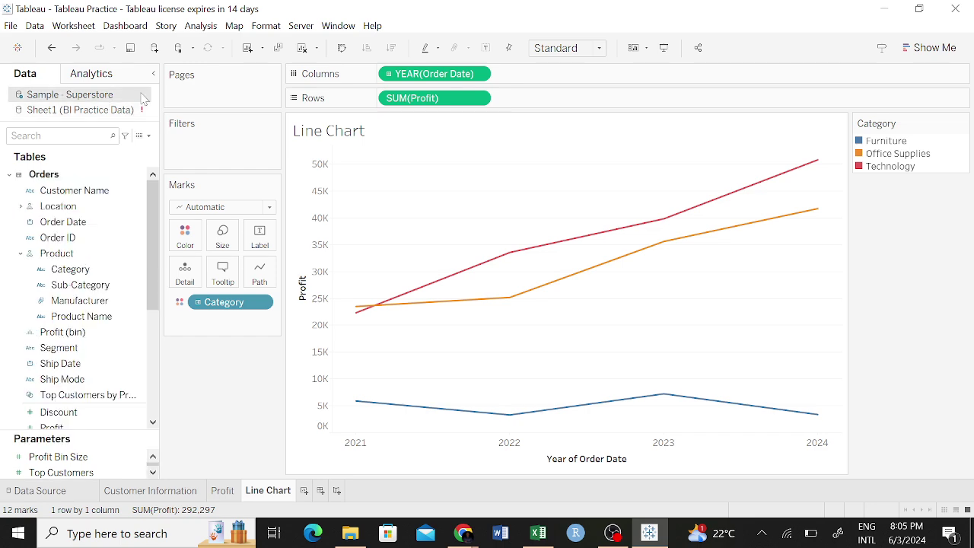
{"action": "left_click", "coordinate": [139, 112]}
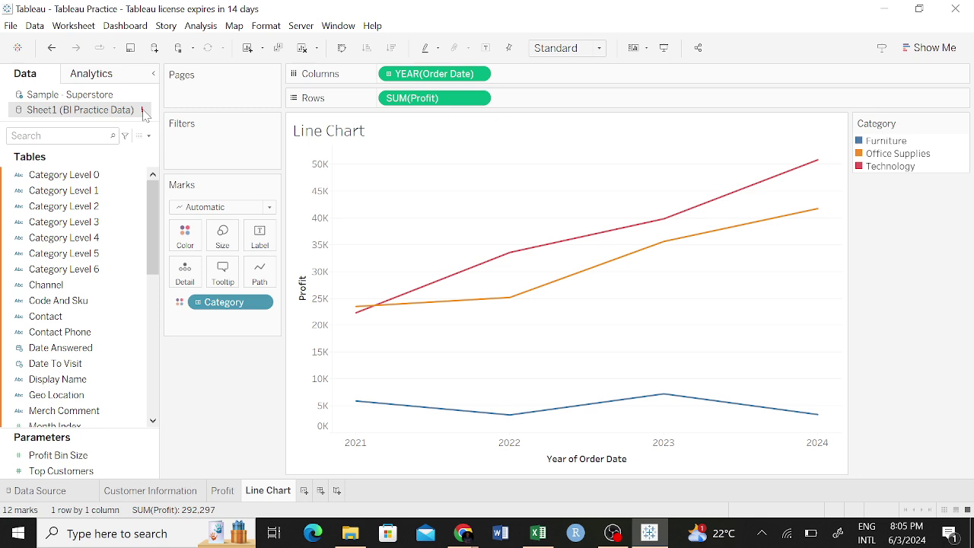
{"action": "left_click", "coordinate": [143, 112]}
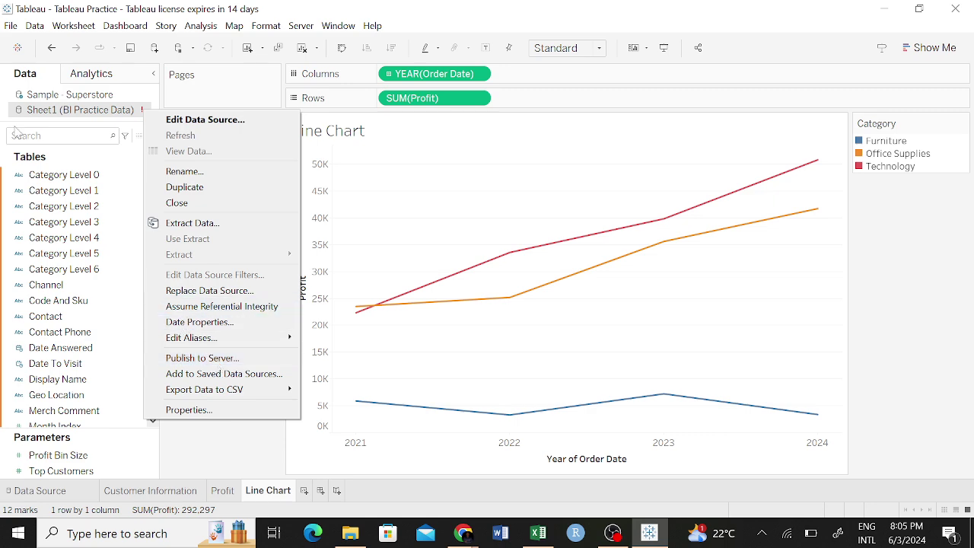
{"action": "left_click", "coordinate": [111, 106]}
Check the BI Practice Data connection's name and options without changing anything, then return to Line Chart.
{"action": "double_click", "coordinate": [111, 107]}
{"action": "double_click", "coordinate": [110, 101]}
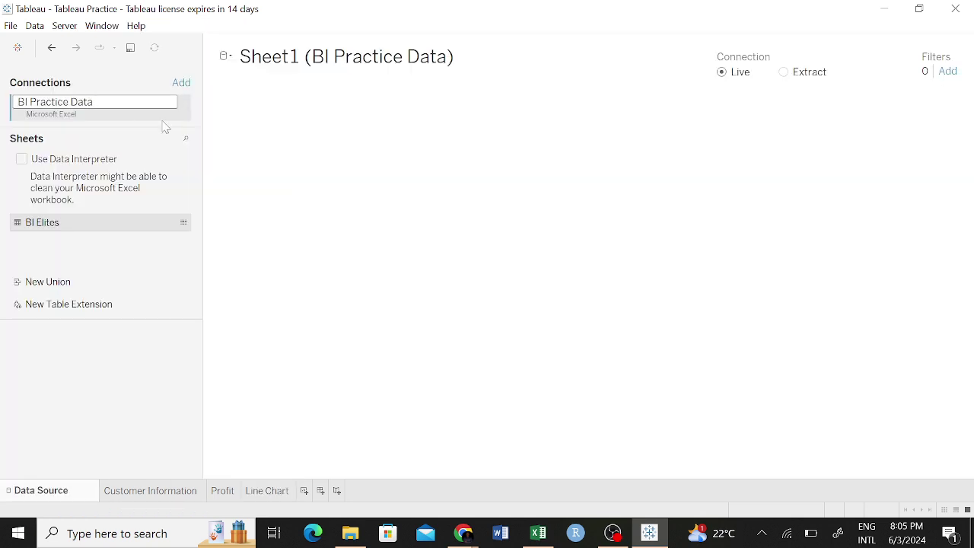
{"action": "left_click", "coordinate": [257, 108]}
{"action": "left_click", "coordinate": [185, 111]}
{"action": "left_click", "coordinate": [186, 111]}
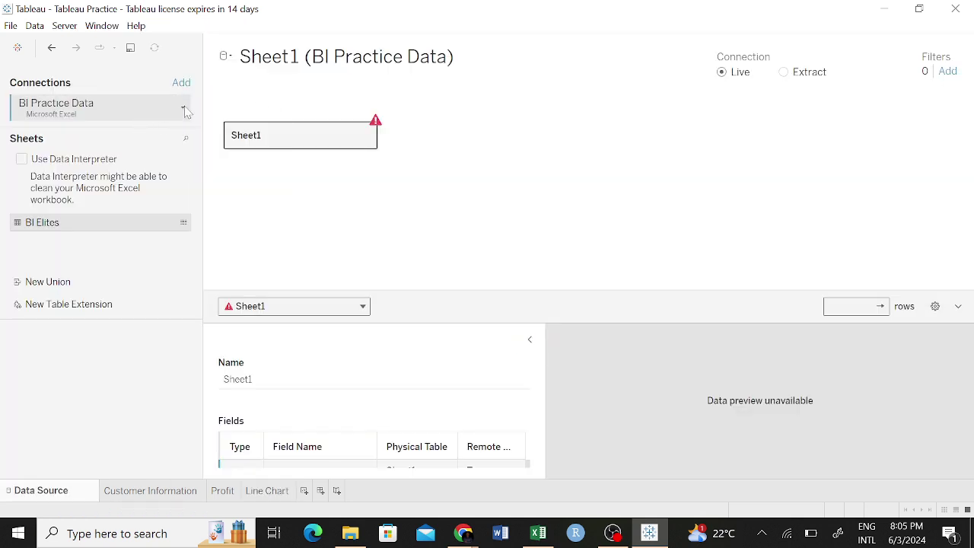
{"action": "left_click", "coordinate": [185, 111]}
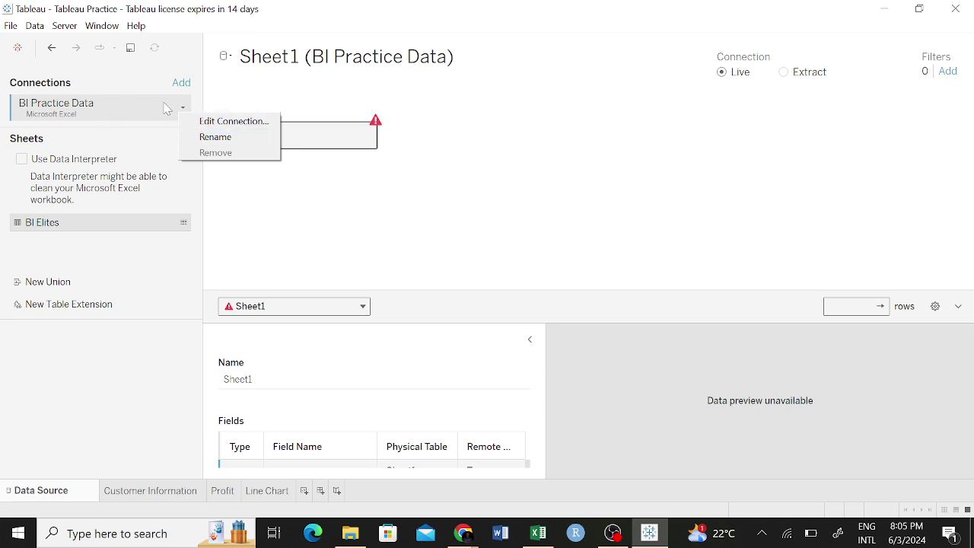
{"action": "left_click", "coordinate": [186, 109]}
{"action": "left_click", "coordinate": [186, 108]}
{"action": "left_click", "coordinate": [186, 109]}
{"action": "left_click", "coordinate": [52, 48]}
{"action": "left_click", "coordinate": [52, 48]}
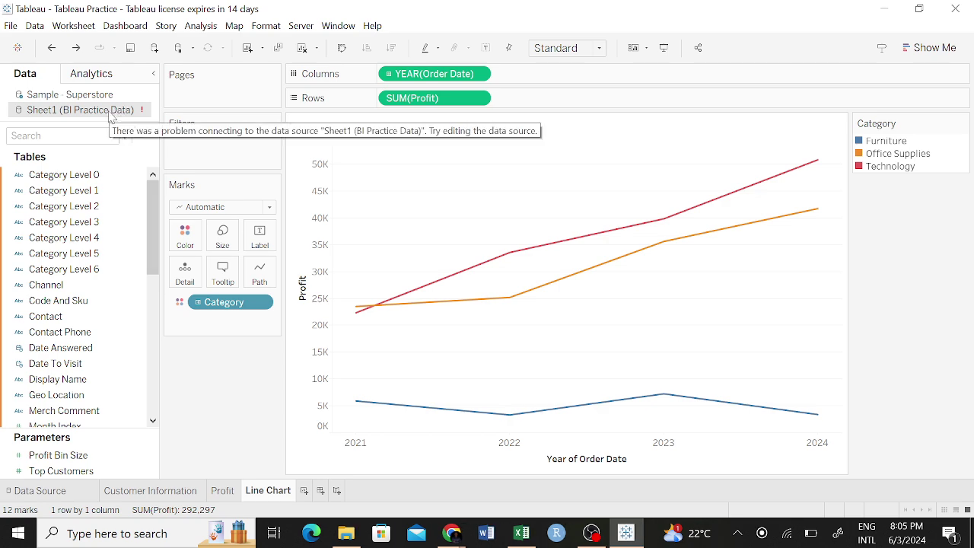
Edit the BI Practice Data source, then switch the Data pane to Sample - Superstore and view its options.
{"action": "right_click", "coordinate": [111, 116]}
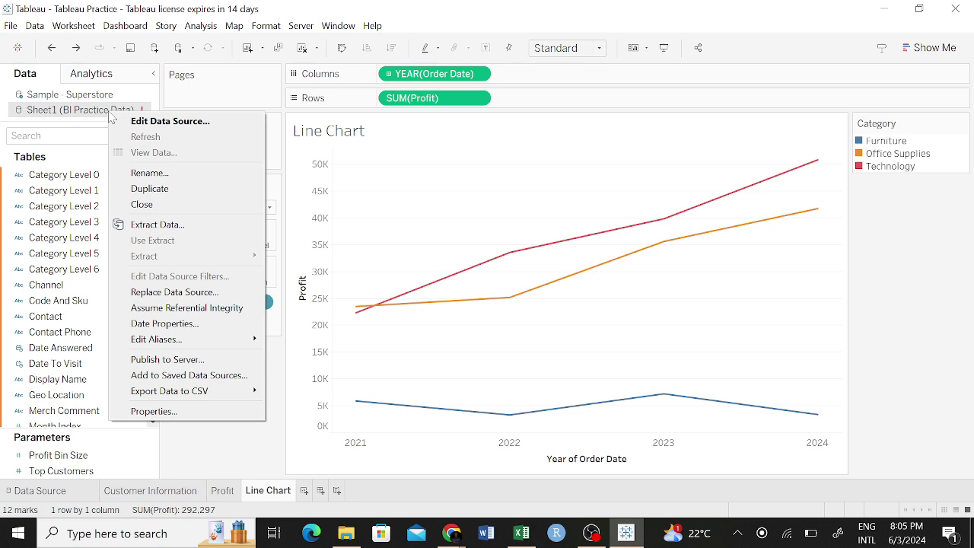
{"action": "left_click", "coordinate": [151, 121]}
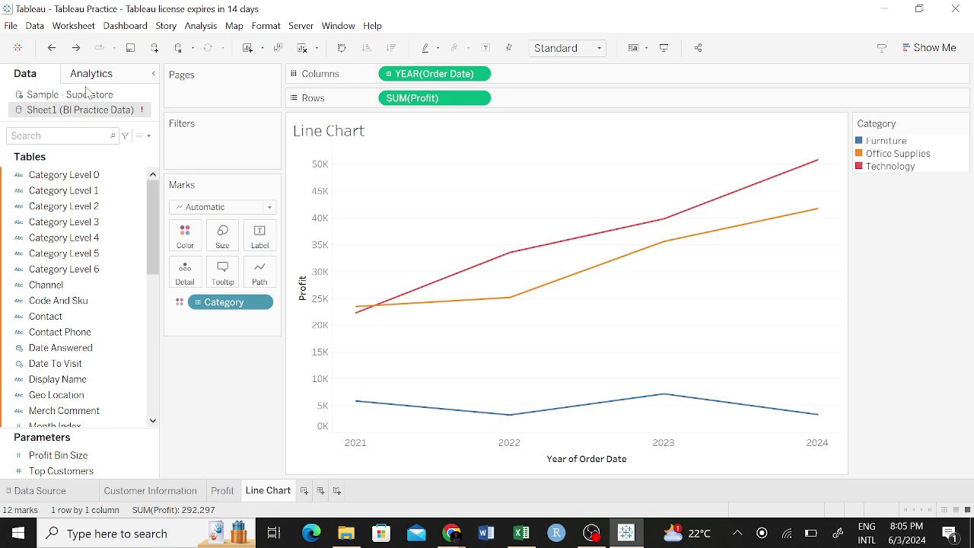
{"action": "left_click", "coordinate": [91, 95]}
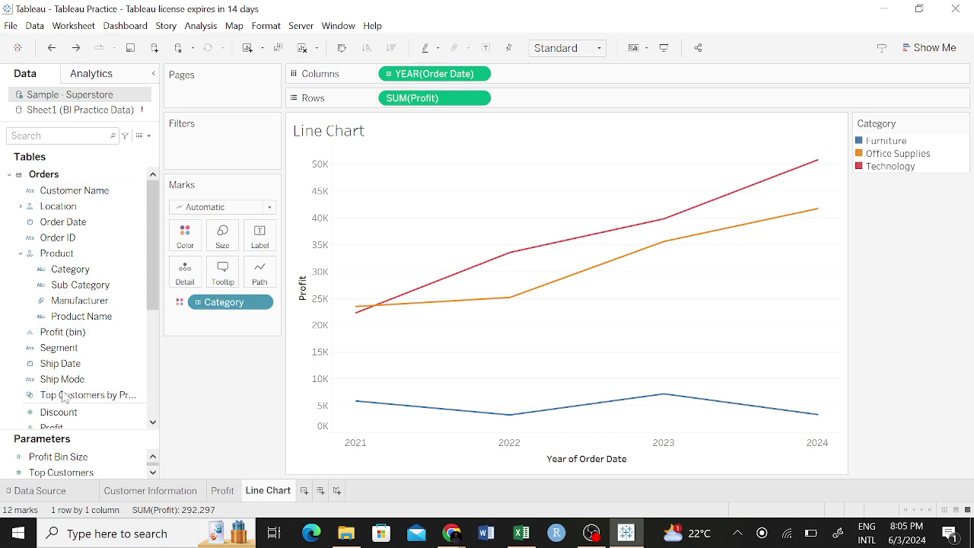
{"action": "right_click", "coordinate": [89, 98]}
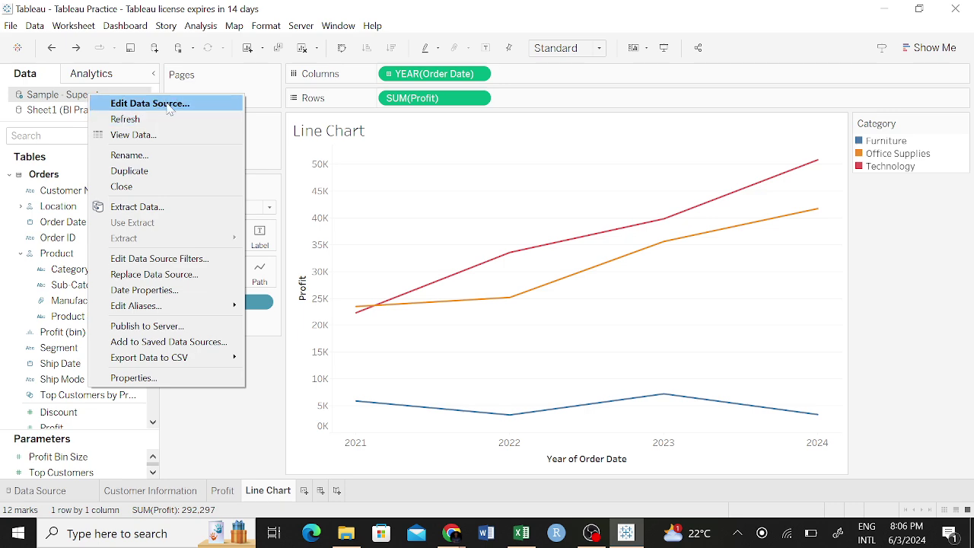
{"action": "left_click", "coordinate": [169, 109]}
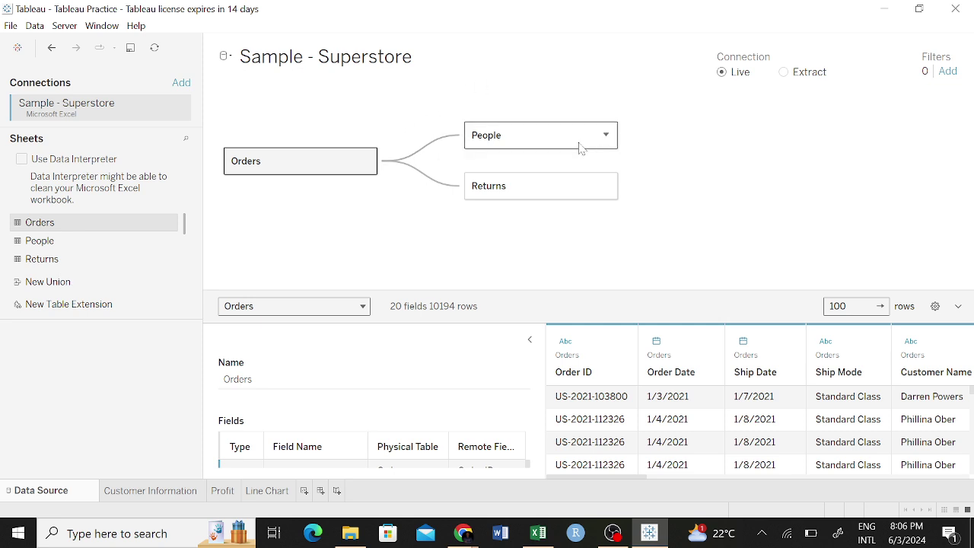
{"action": "left_click", "coordinate": [606, 135]}
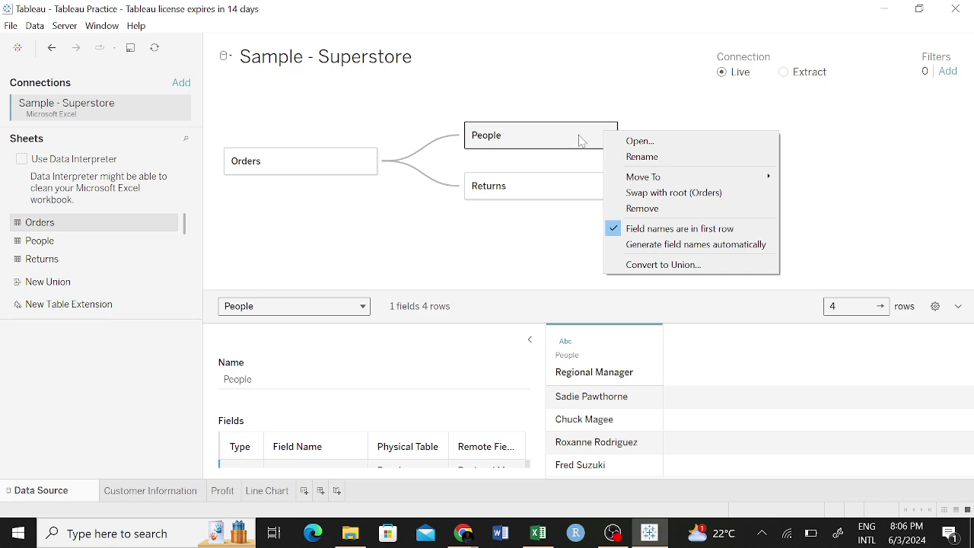
{"action": "left_click", "coordinate": [635, 101]}
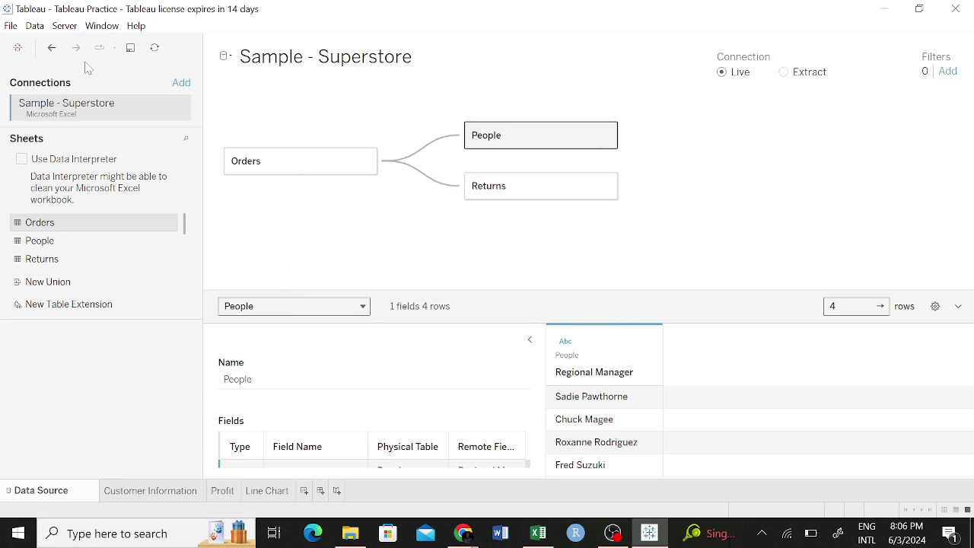
{"action": "left_click", "coordinate": [52, 47]}
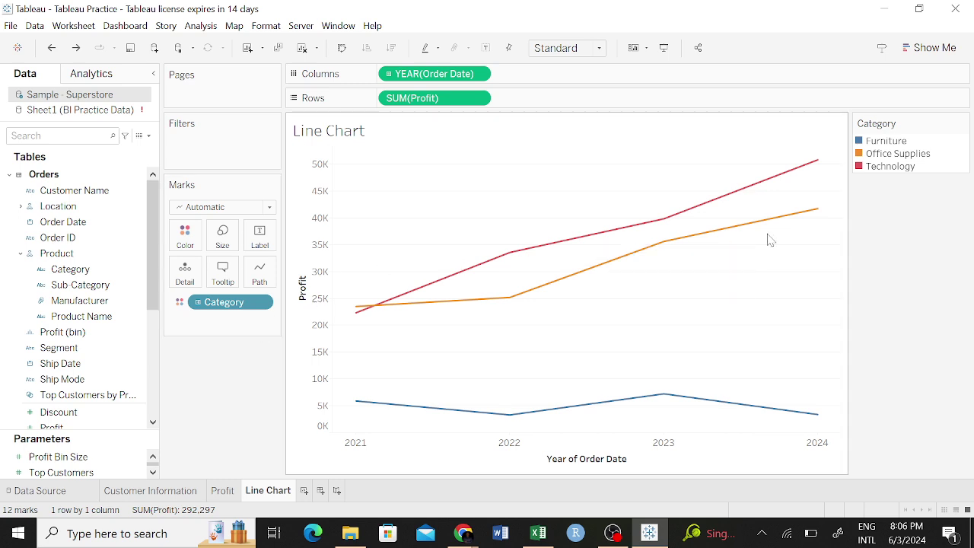